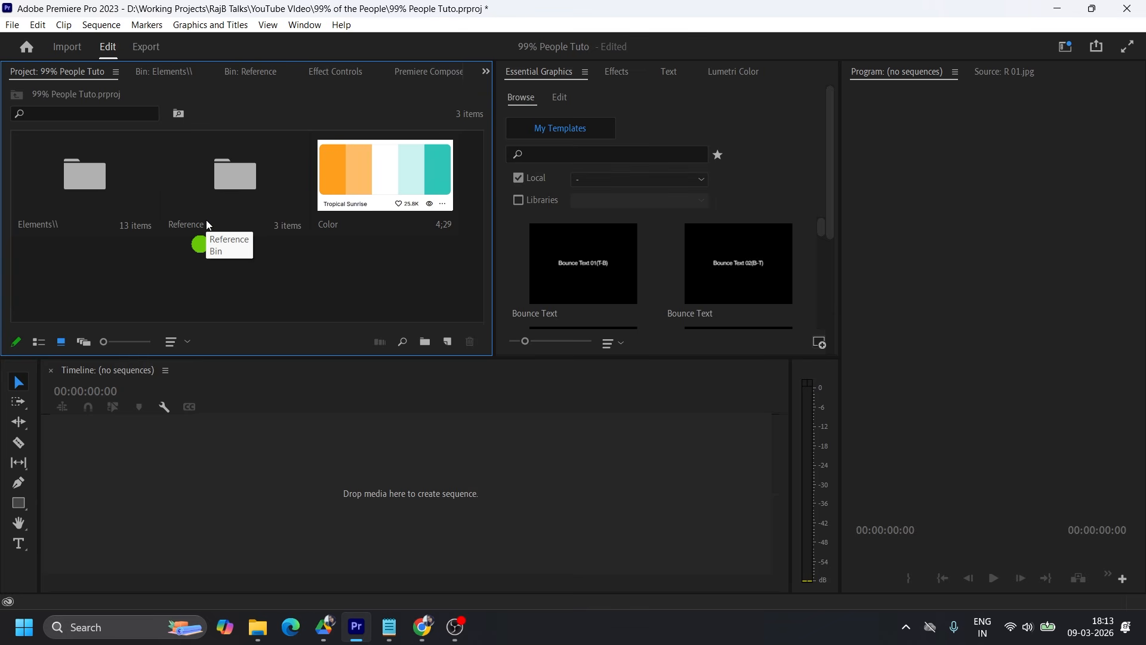
Look through the Elements and Reference bins and the Color palette image in the project.
{"action": "double_click", "coordinate": [93, 194]}
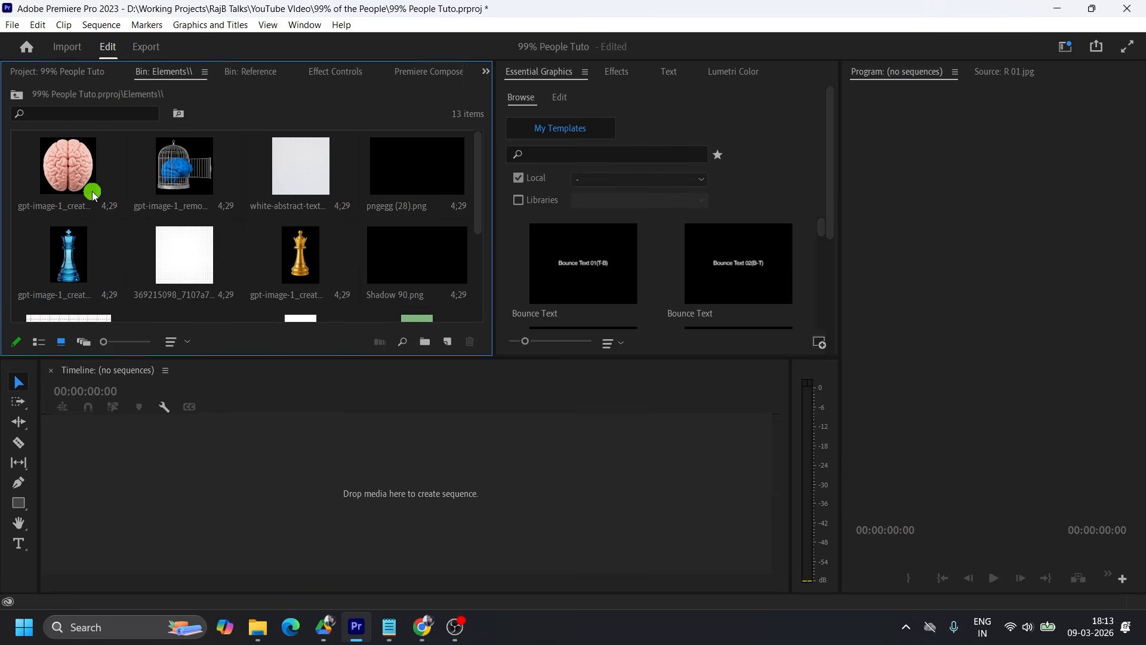
{"action": "scroll", "coordinate": [92, 194], "scroll_direction": "down", "scroll_amount": 3}
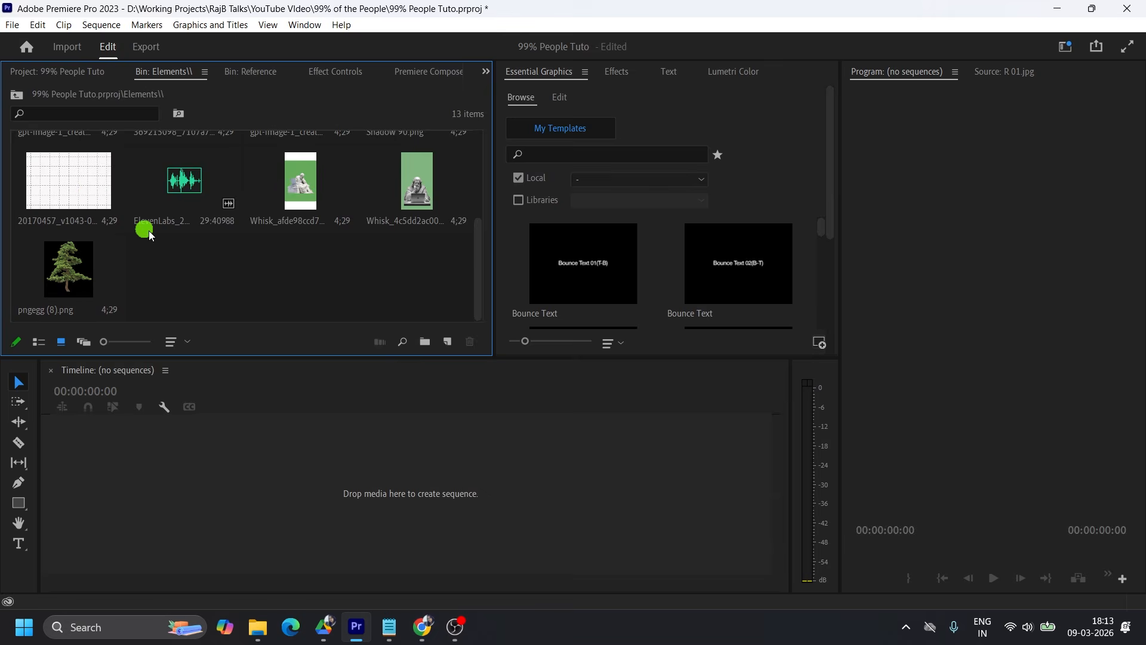
{"action": "scroll", "coordinate": [143, 230], "scroll_direction": "up", "scroll_amount": 3}
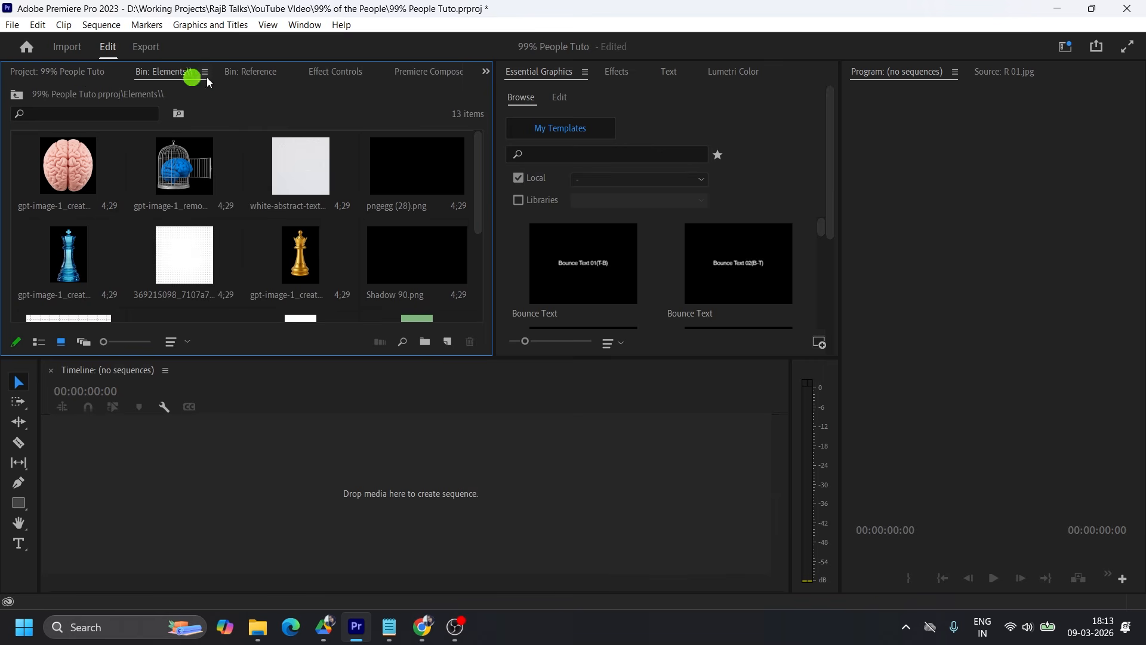
{"action": "left_click", "coordinate": [232, 74]}
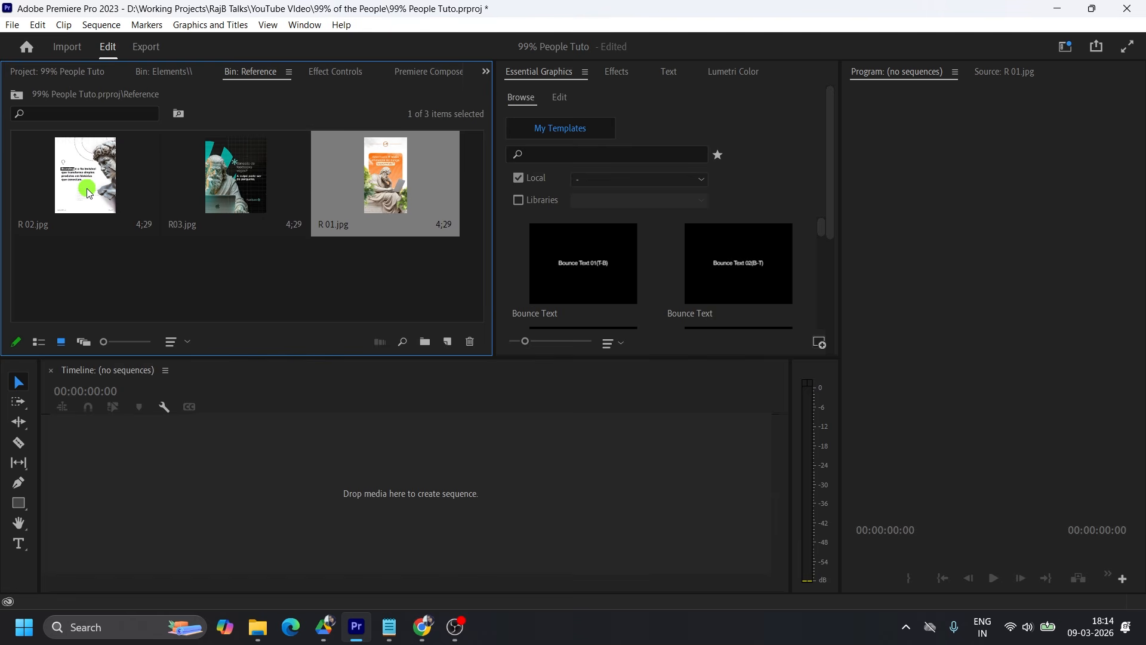
{"action": "left_click", "coordinate": [95, 74]}
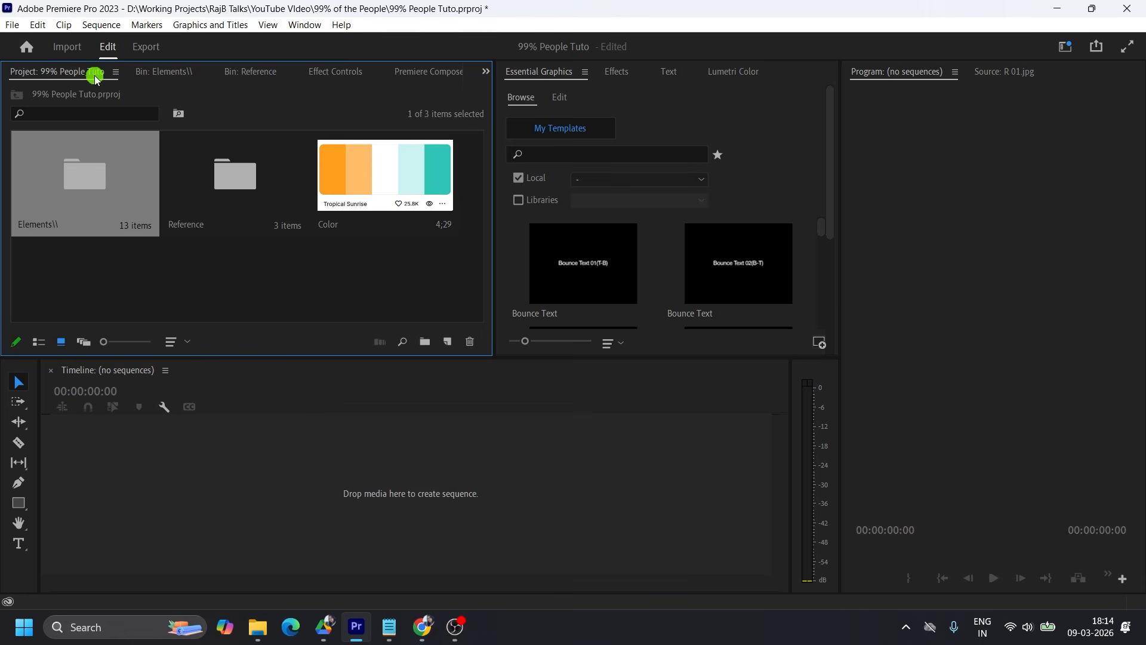
{"action": "left_click", "coordinate": [392, 188]}
{"action": "right_click", "coordinate": [389, 180]}
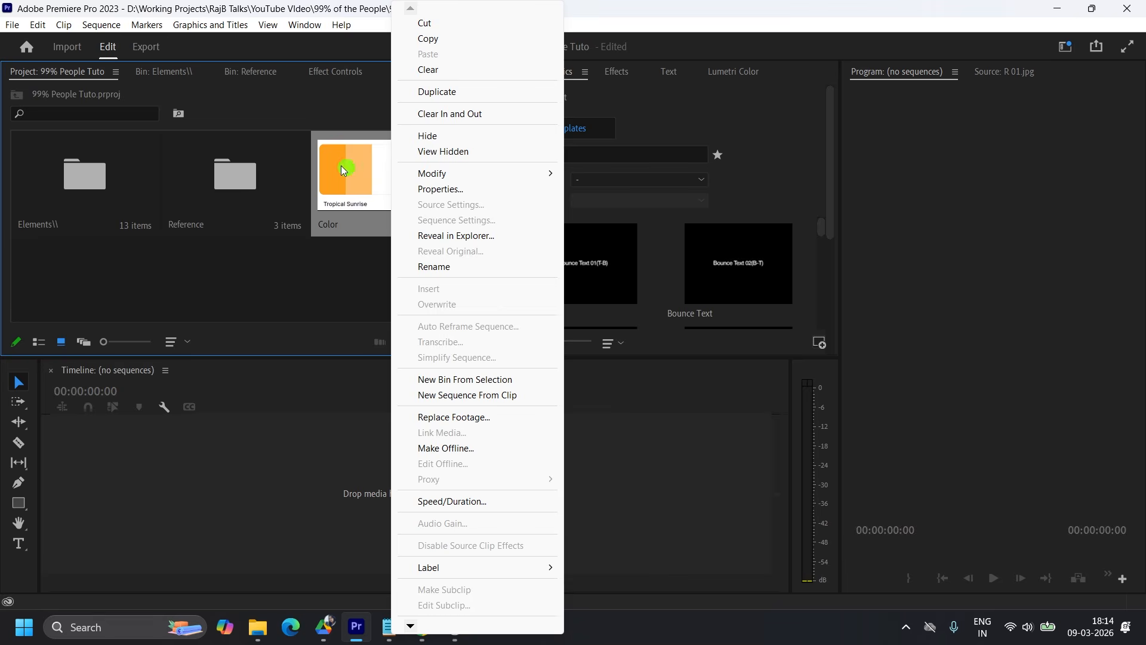
{"action": "left_click", "coordinate": [350, 286]}
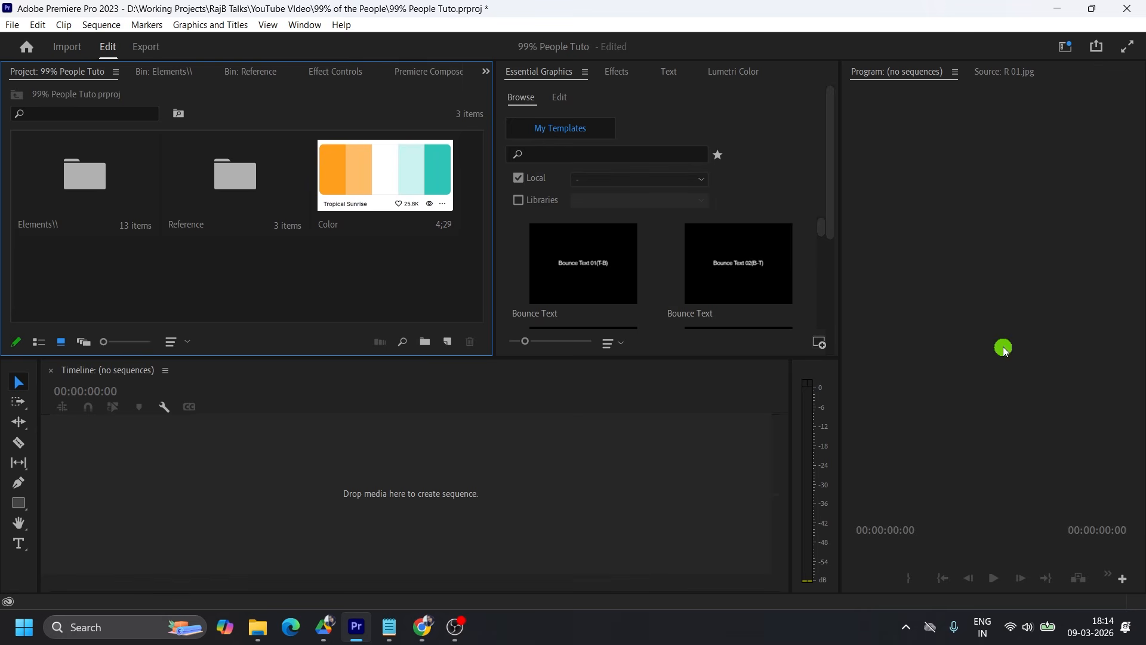
Create a new sequence from the custom Reels preset (1080 x 1920, 25 fps) and name it "99% People".
{"action": "left_click", "coordinate": [448, 342]}
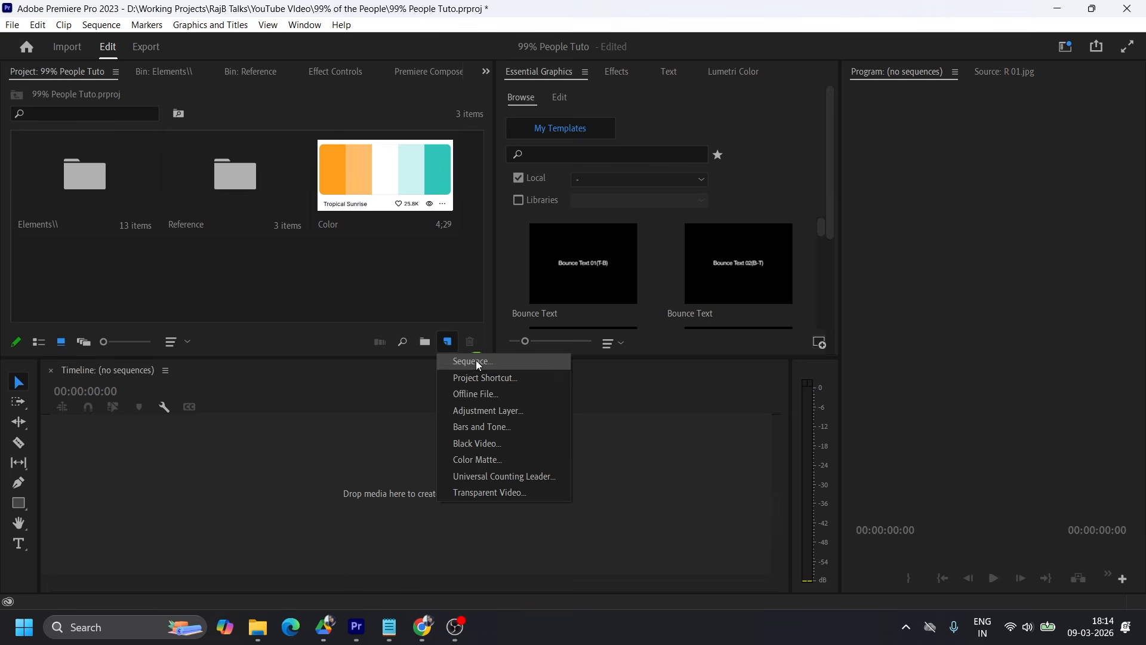
{"action": "left_click", "coordinate": [460, 361]}
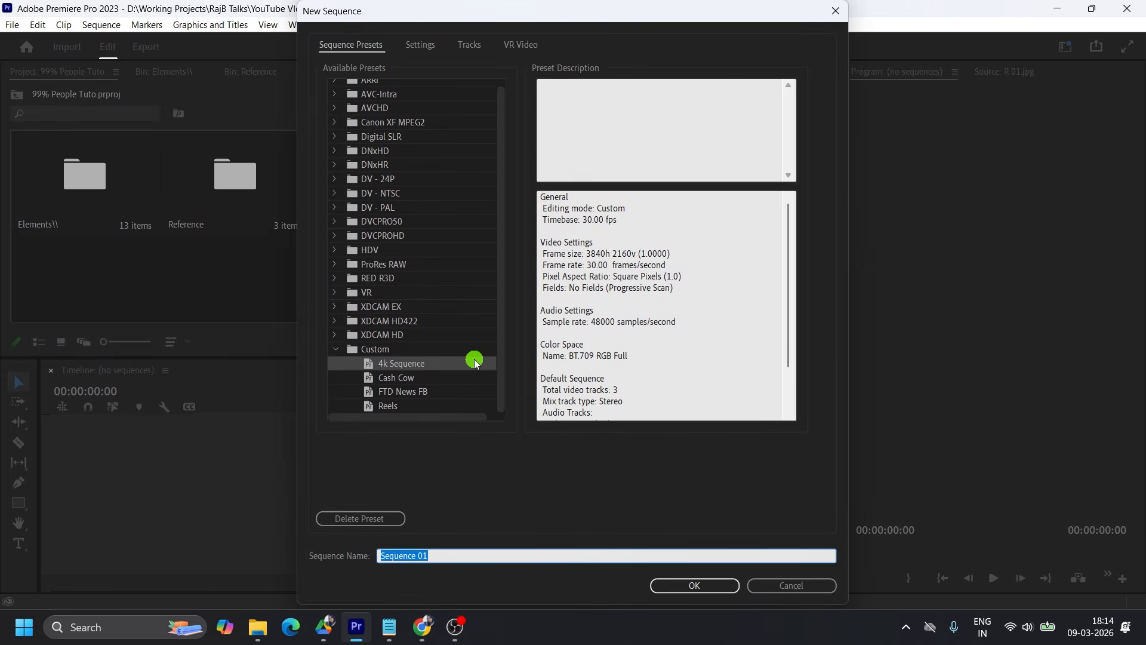
{"action": "left_click", "coordinate": [410, 406]}
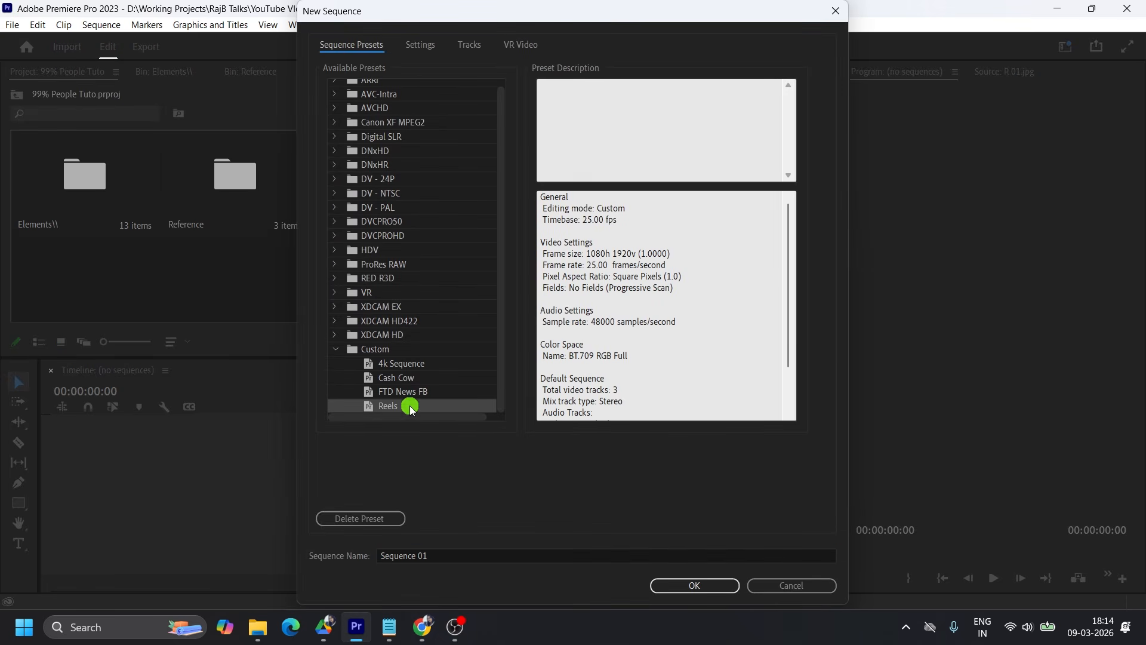
{"action": "left_click", "coordinate": [428, 53]}
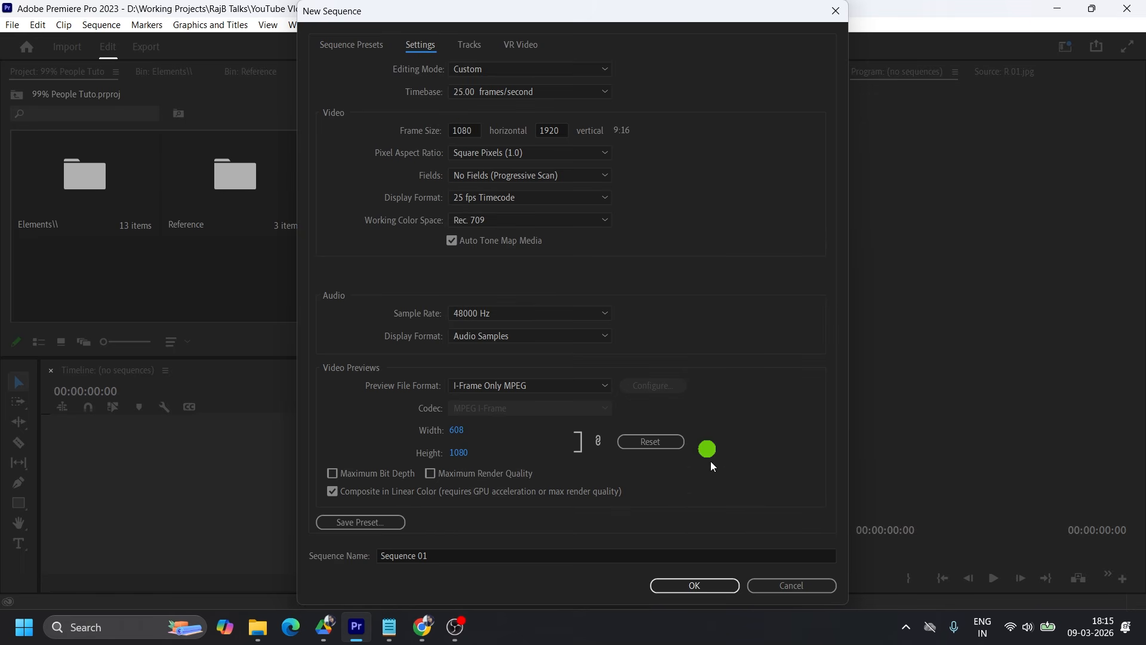
{"action": "double_click", "coordinate": [461, 554]}
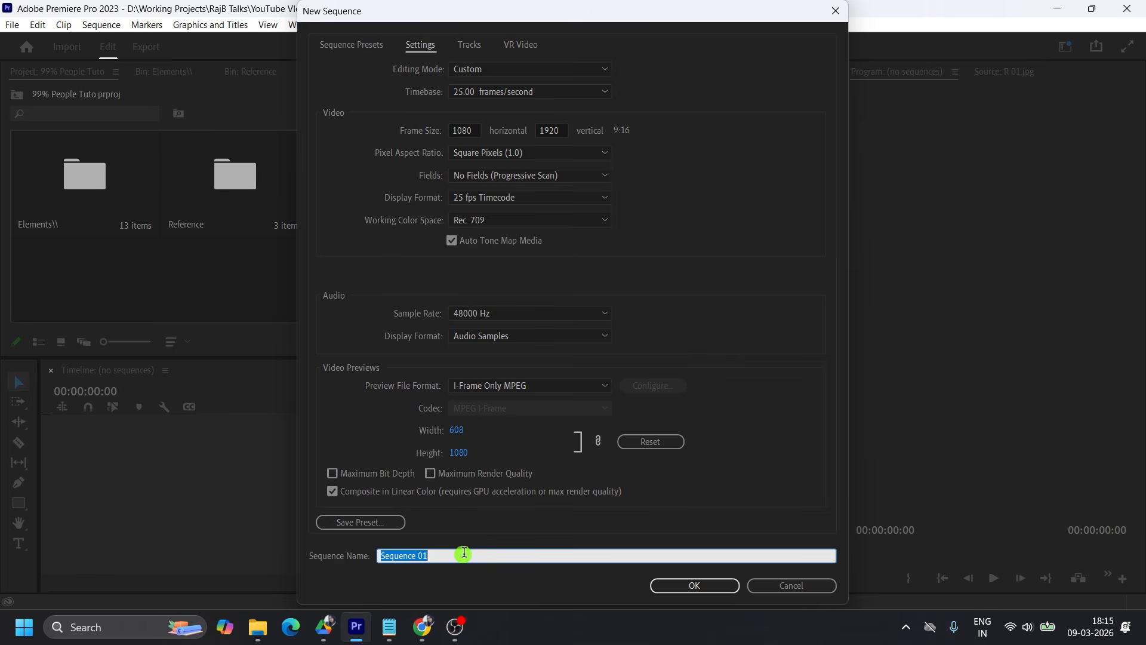
{"action": "type", "text": "99% People"}
{"action": "key", "text": "Return"}
{"action": "double_click", "coordinate": [72, 173]}
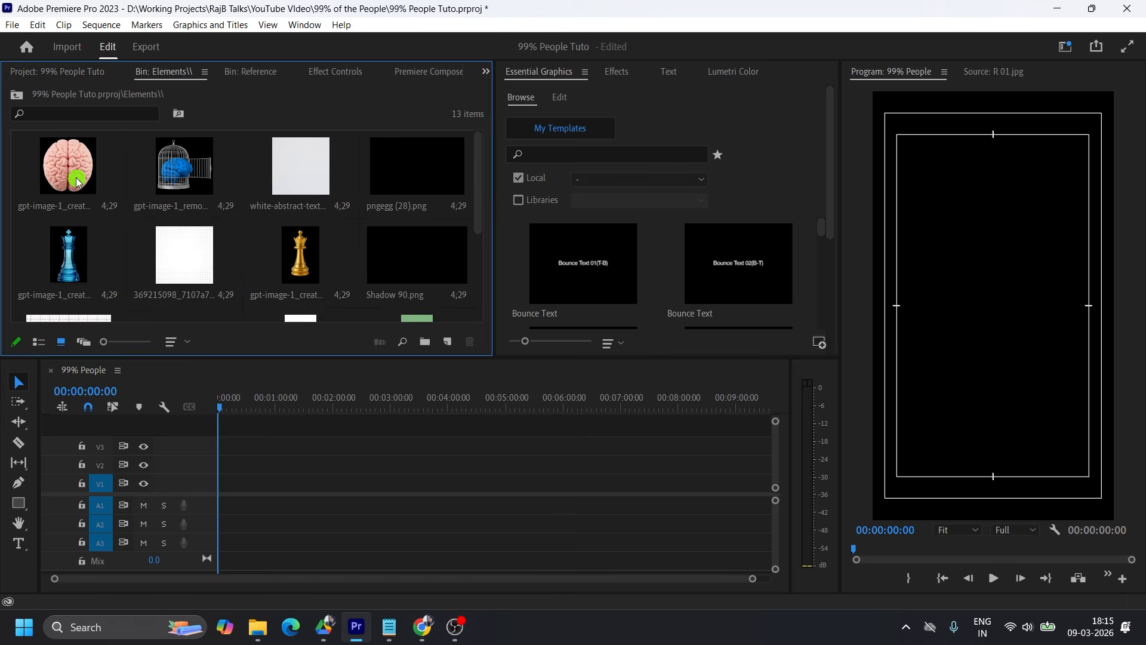
{"action": "scroll", "coordinate": [179, 262], "scroll_direction": "down", "scroll_amount": 1}
{"action": "left_click", "coordinate": [64, 71]}
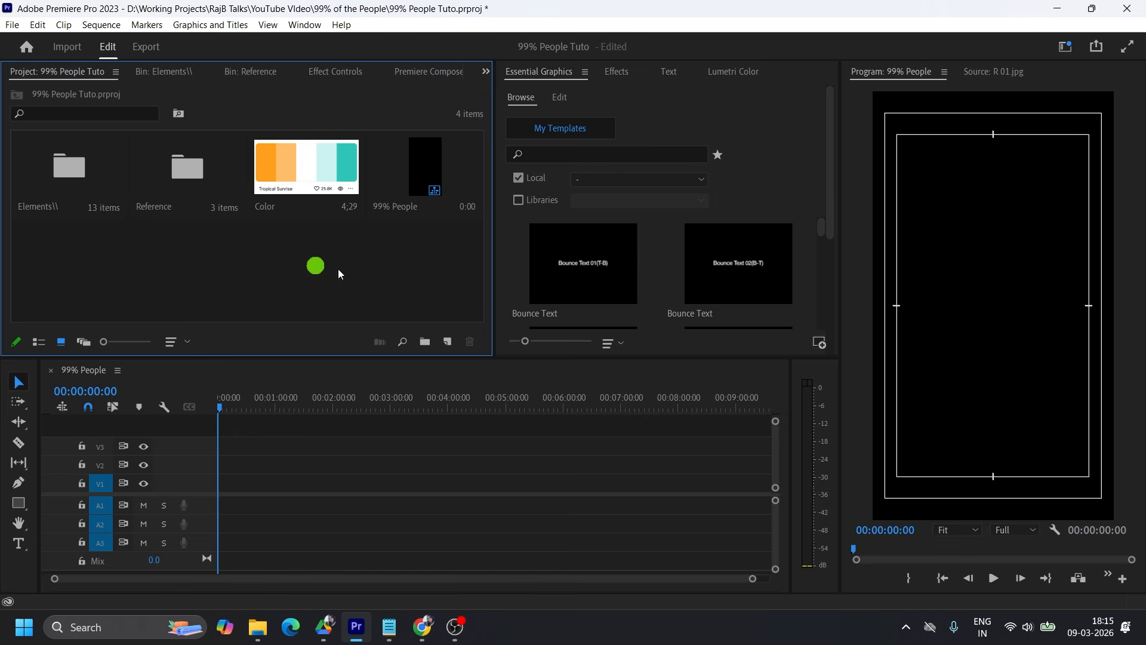
Create a color matte with the color F8F8F8 and place it at the start of video track V1.
{"action": "left_click", "coordinate": [447, 343]}
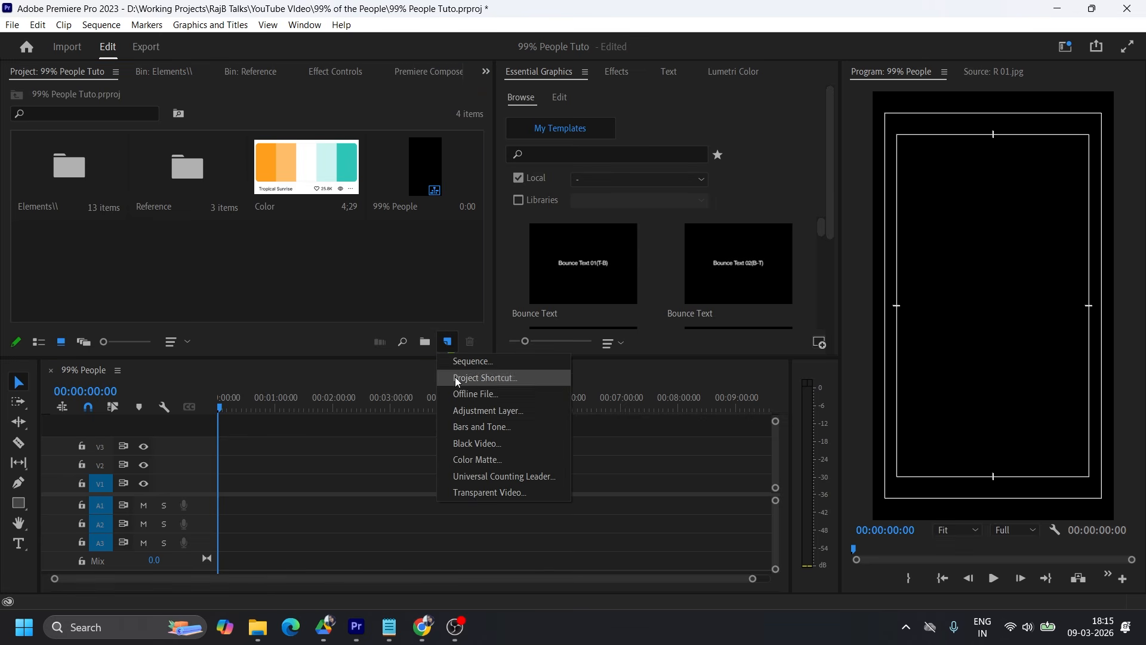
{"action": "left_click", "coordinate": [479, 462]}
{"action": "left_click", "coordinate": [596, 364]}
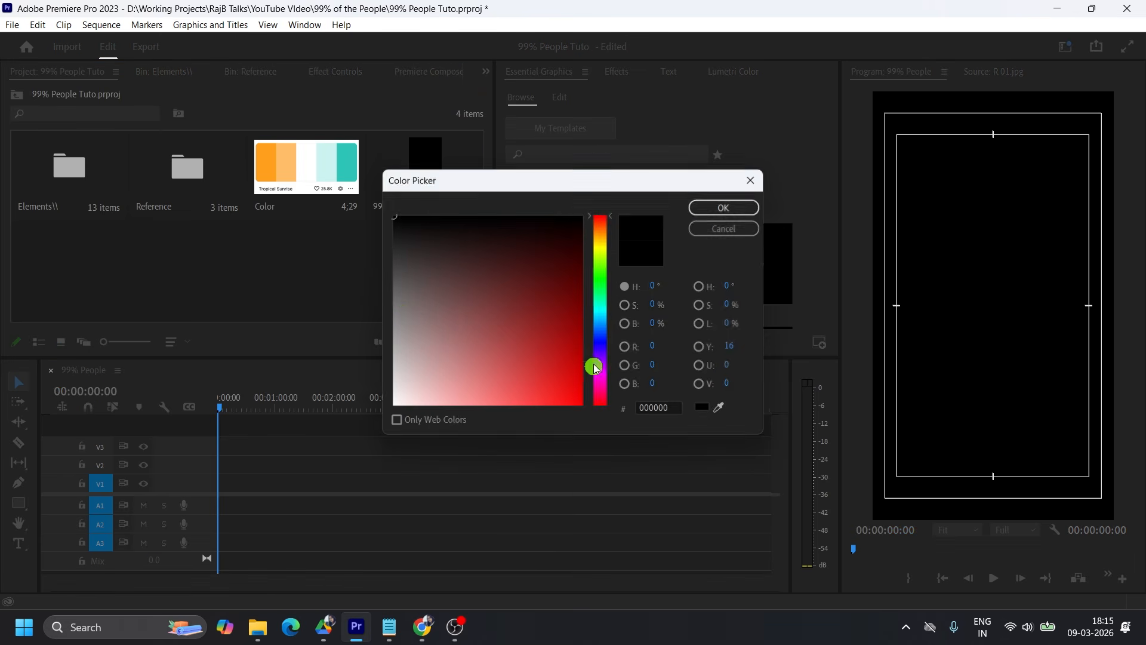
{"action": "left_click_drag", "start_coordinate": [400, 389], "coordinate": [394, 396]}
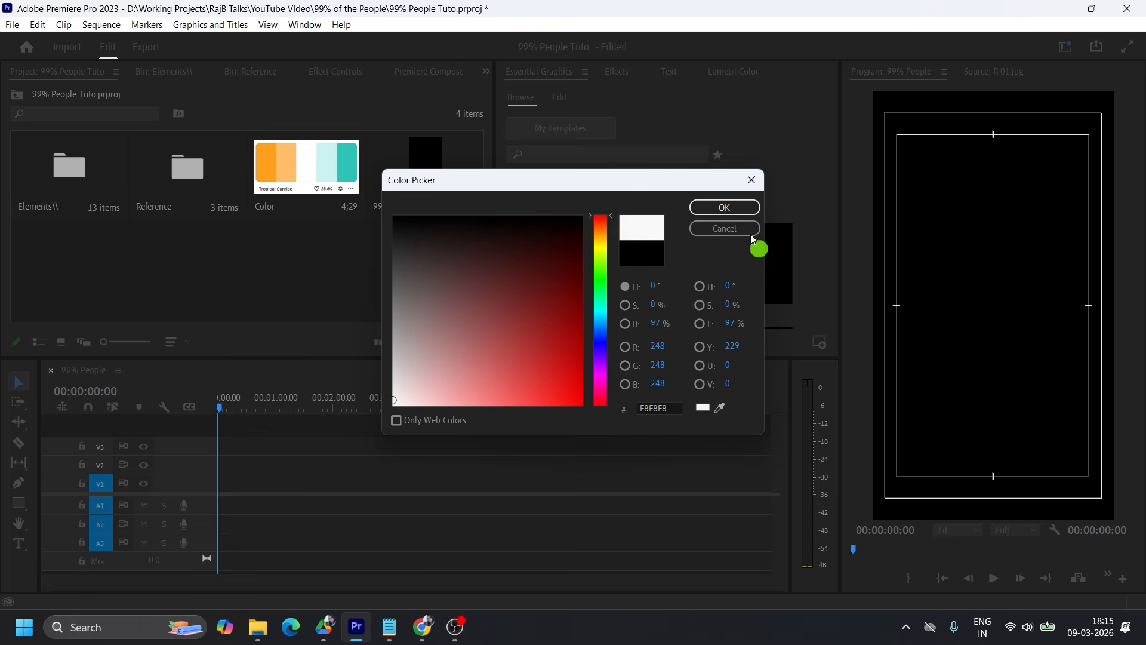
{"action": "left_click", "coordinate": [731, 207]}
{"action": "left_click", "coordinate": [544, 332]}
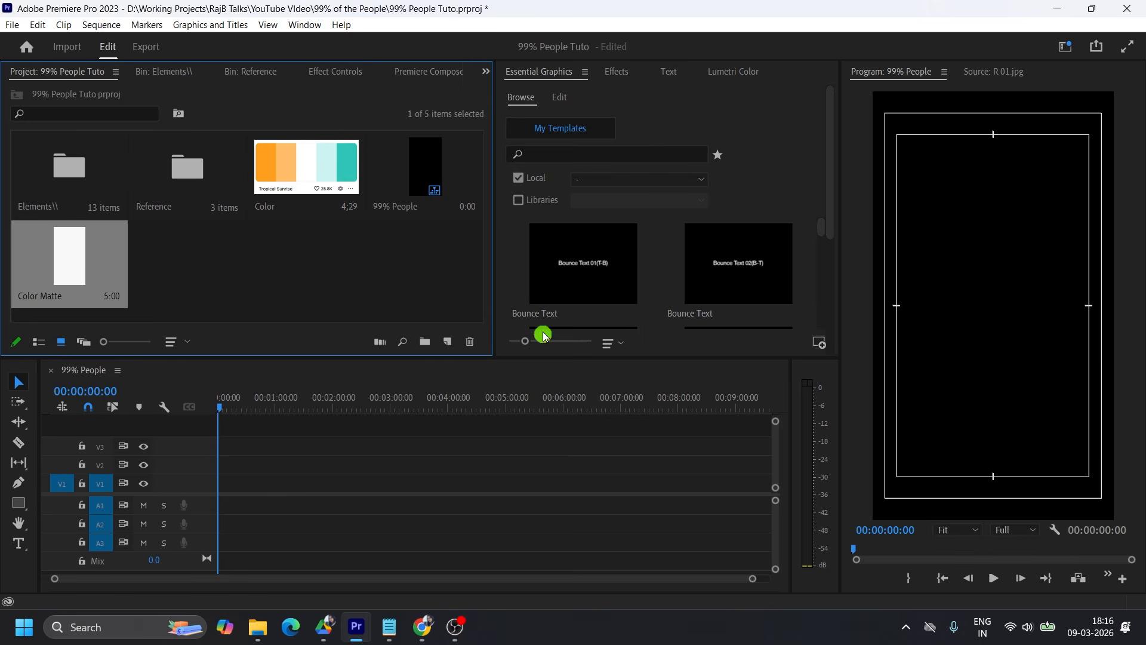
{"action": "left_click_drag", "start_coordinate": [70, 261], "coordinate": [218, 484]}
{"action": "left_click_drag", "start_coordinate": [750, 578], "coordinate": [360, 578]}
Place the ElevenLabs audio clip from the Elements bin at the start of audio track A1.
{"action": "double_click", "coordinate": [70, 166]}
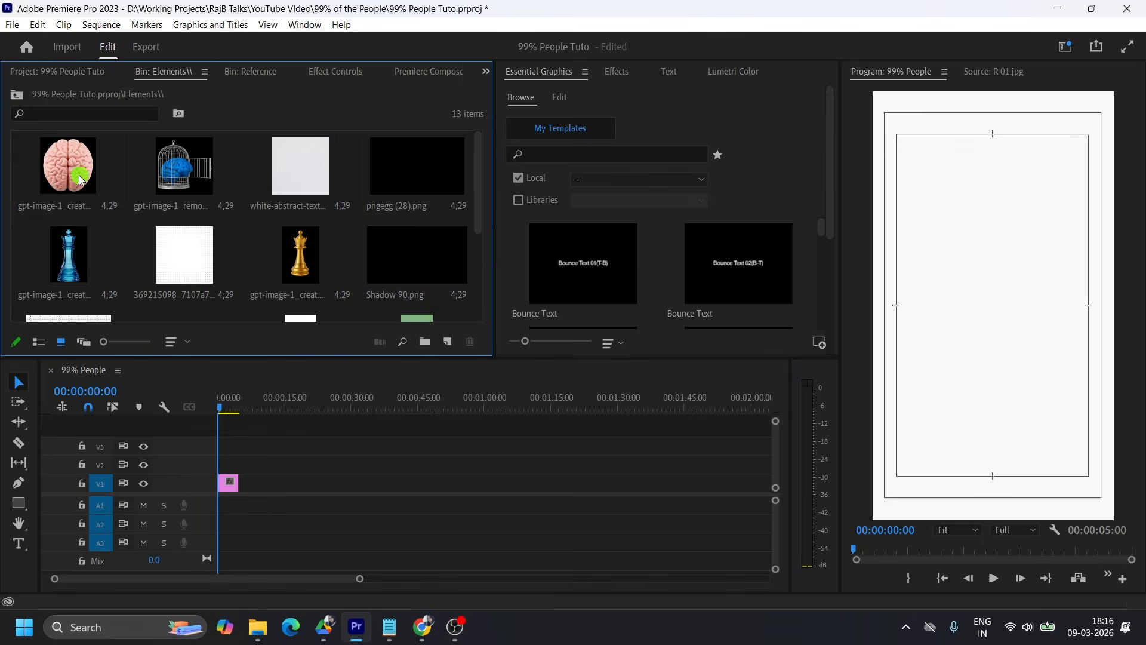
{"action": "scroll", "coordinate": [227, 229], "scroll_direction": "down", "scroll_amount": 3}
{"action": "left_click_drag", "start_coordinate": [179, 184], "coordinate": [219, 504]}
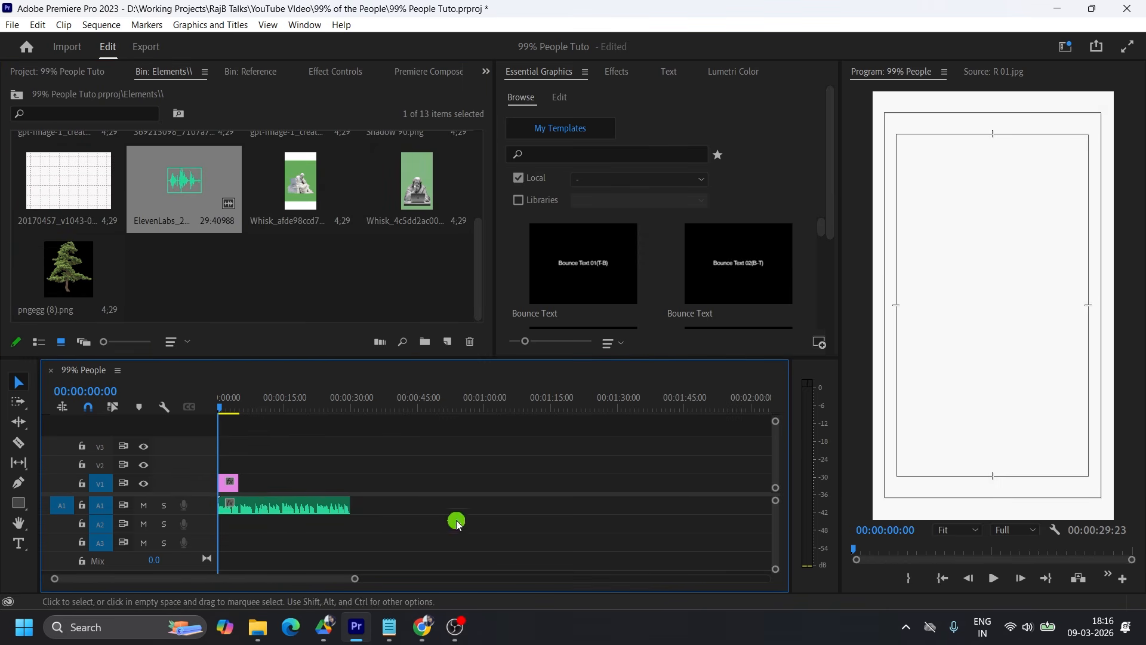
Play the voice-over, split it at 00:00:07:24 and delete the part after the cut.
{"action": "left_click_drag", "start_coordinate": [359, 582], "coordinate": [255, 570]}
{"action": "key", "text": "space"}
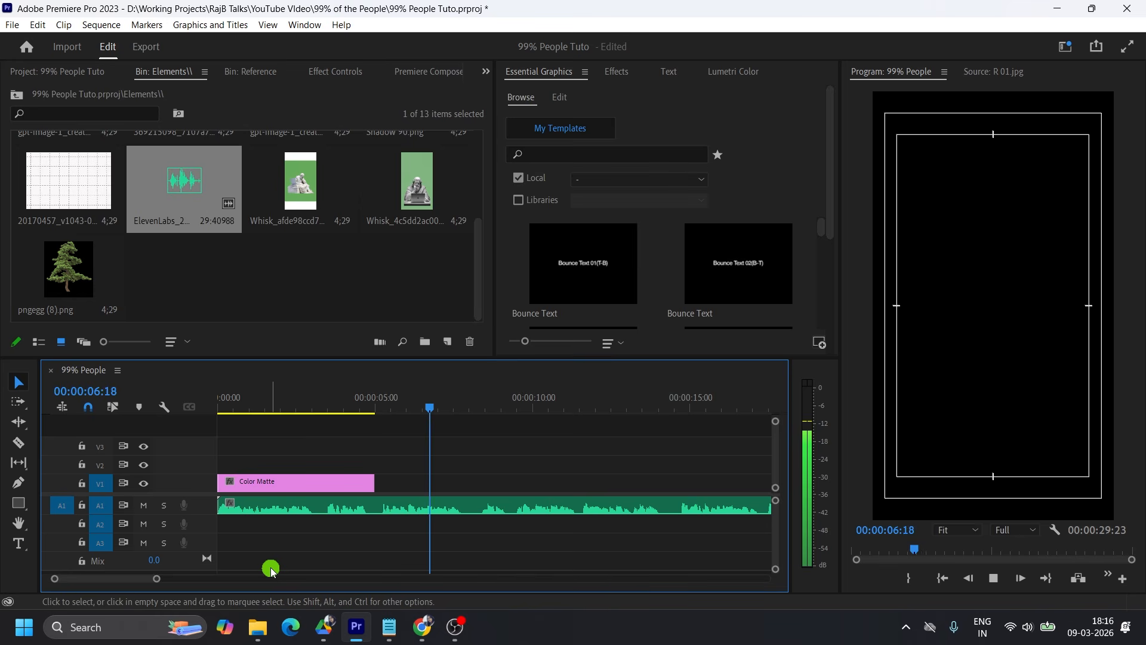
{"action": "key", "text": "space"}
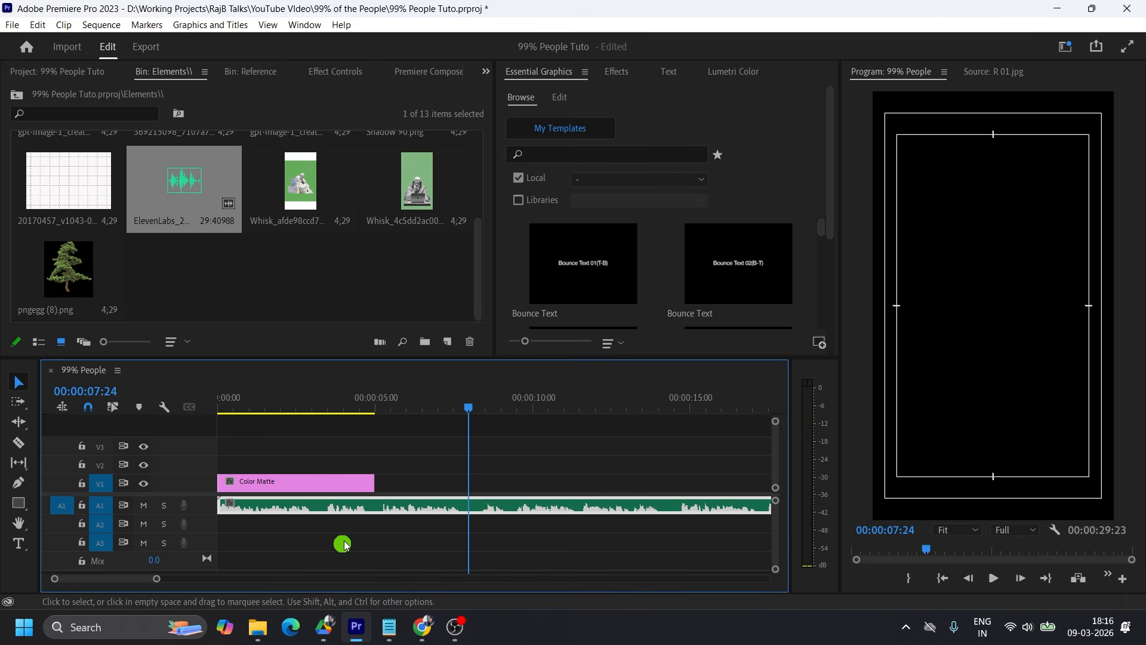
{"action": "key", "text": "c"}
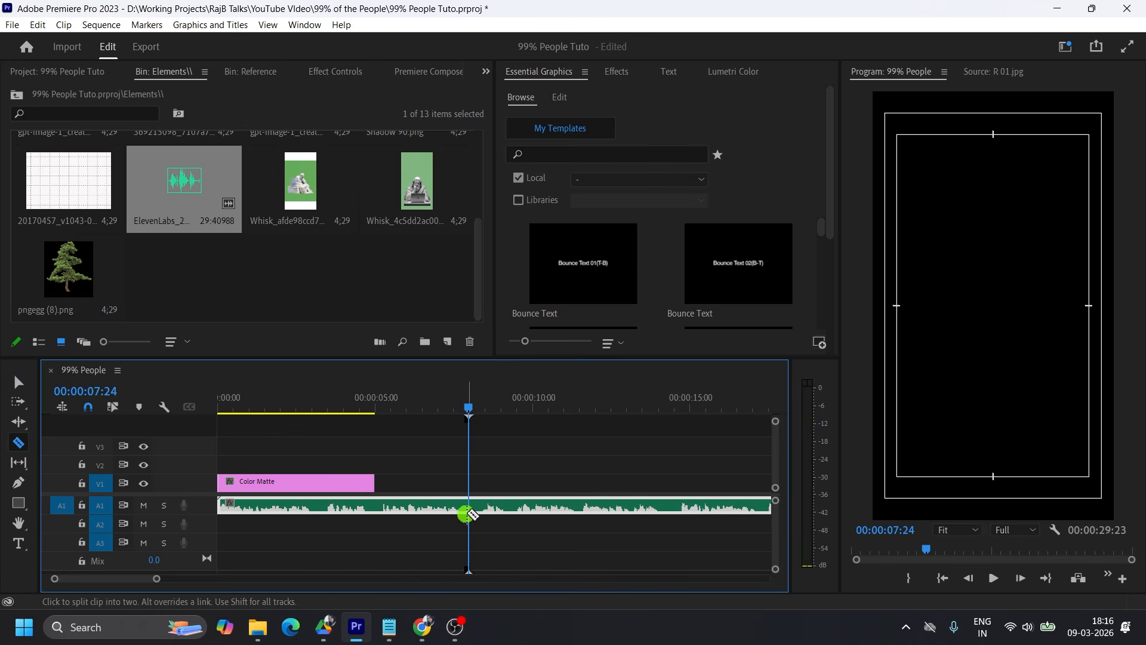
{"action": "left_click", "coordinate": [470, 504]}
{"action": "key", "text": "v"}
{"action": "left_click", "coordinate": [500, 508]}
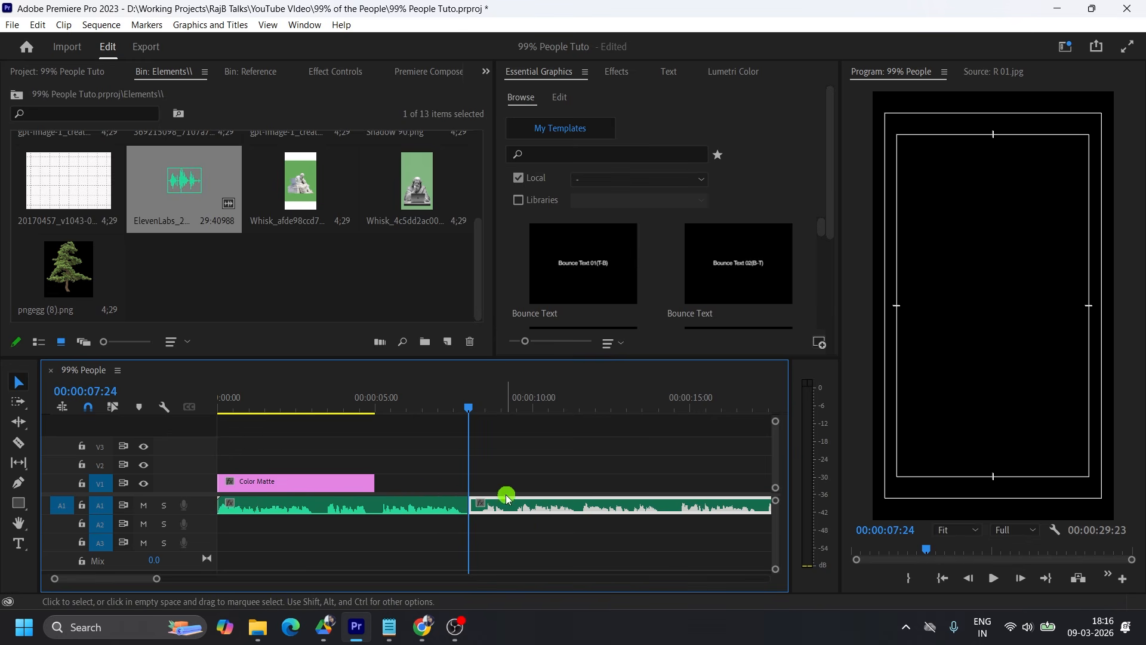
{"action": "key", "text": "Delete"}
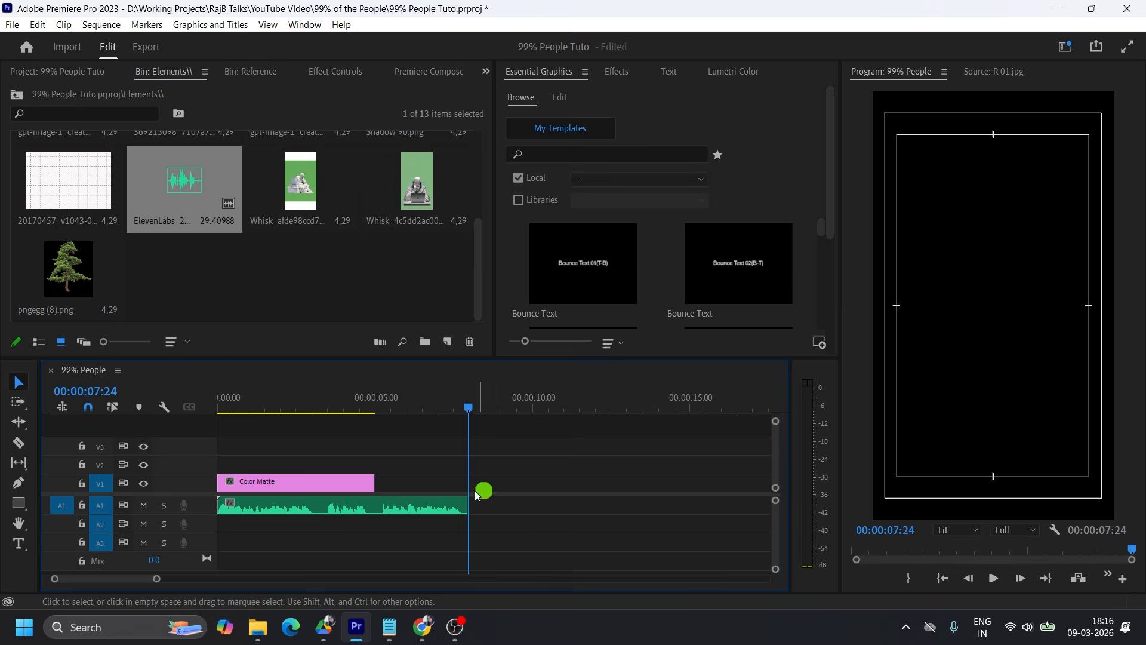
Play the sequence from the start and trim the Color Matte's end to the first voice-over pause, at about 3 seconds.
{"action": "left_click", "coordinate": [250, 71]}
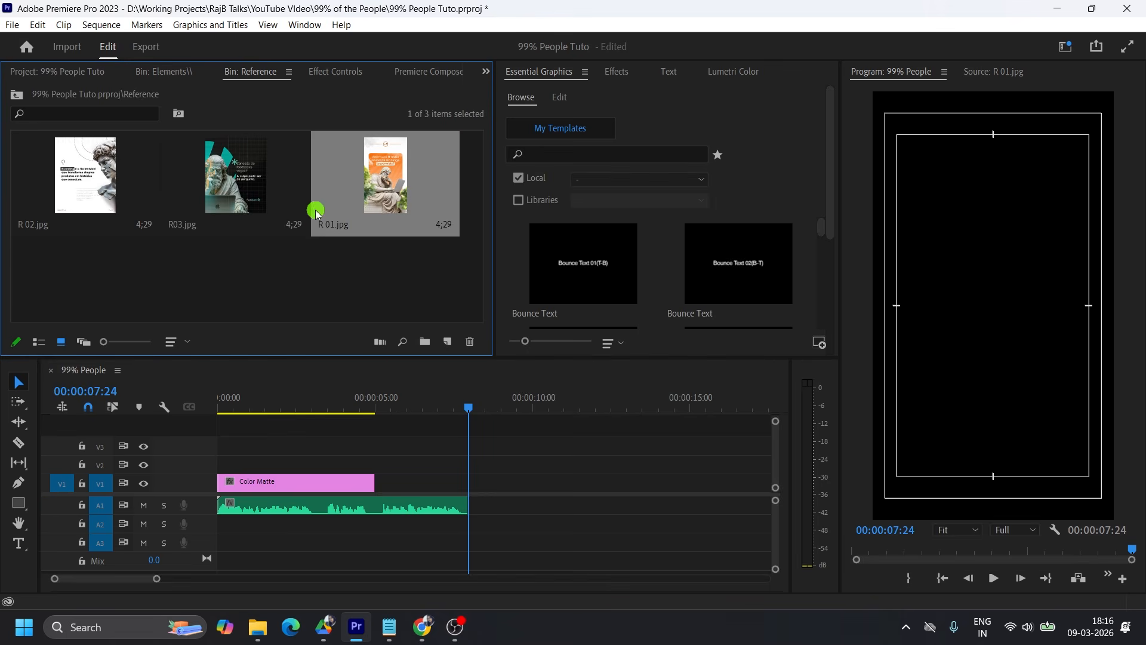
{"action": "left_click", "coordinate": [161, 77]}
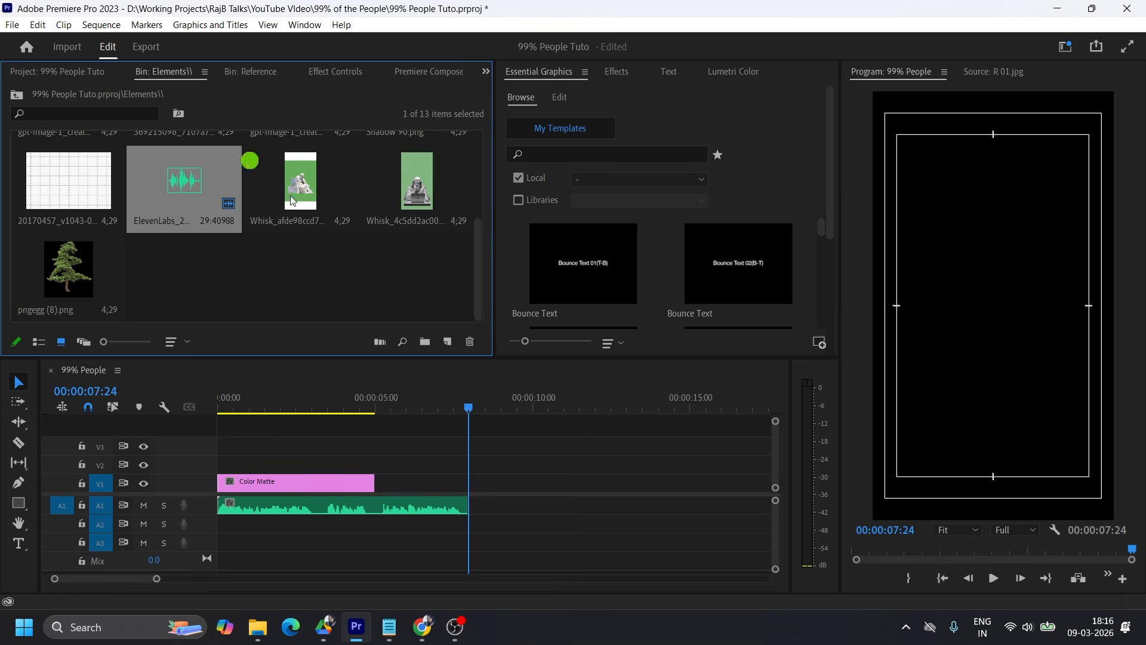
{"action": "left_click", "coordinate": [274, 270]}
{"action": "left_click", "coordinate": [216, 407]}
{"action": "key", "text": "space"}
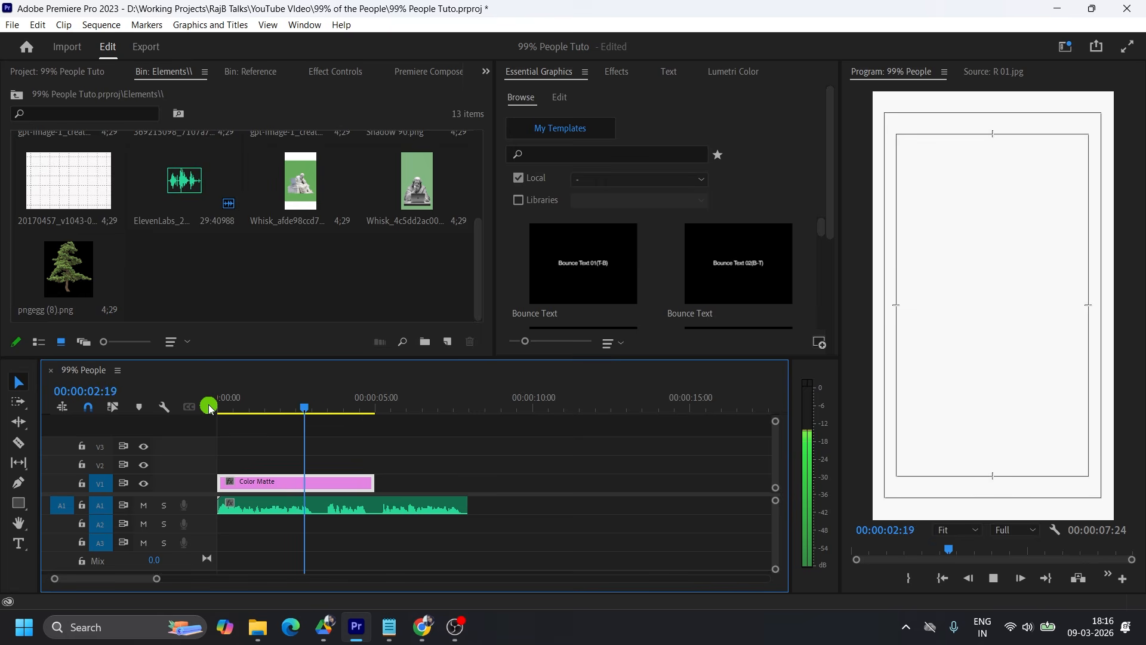
{"action": "key", "text": "space"}
{"action": "left_click_drag", "start_coordinate": [371, 483], "coordinate": [318, 482]}
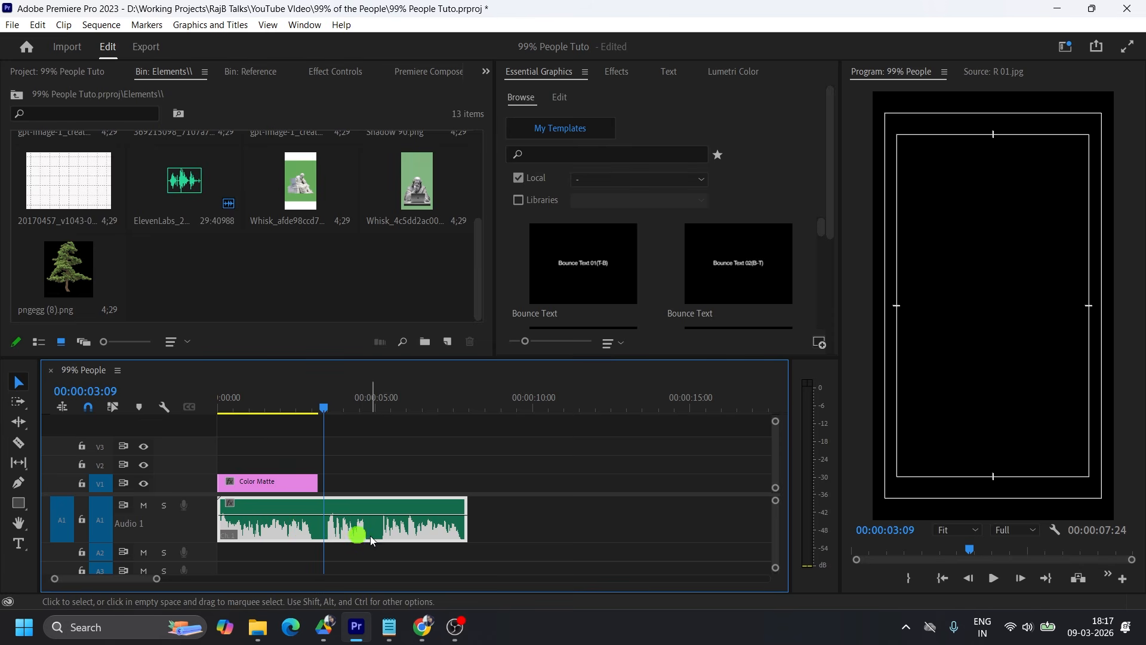
Place the Whisk_afde98ccd7 image of the statue with a laptop on V2 from the sequence start and trim it to the Color Matte's end.
{"action": "left_click_drag", "start_coordinate": [332, 409], "coordinate": [382, 414]}
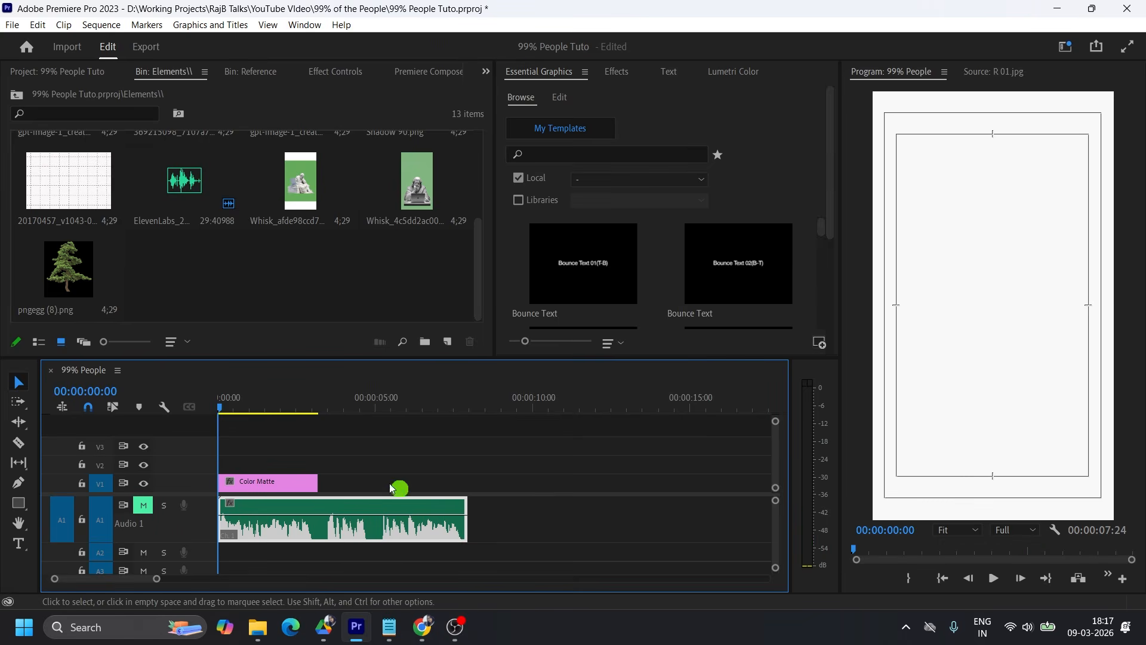
{"action": "left_click_drag", "start_coordinate": [230, 413], "coordinate": [259, 408]}
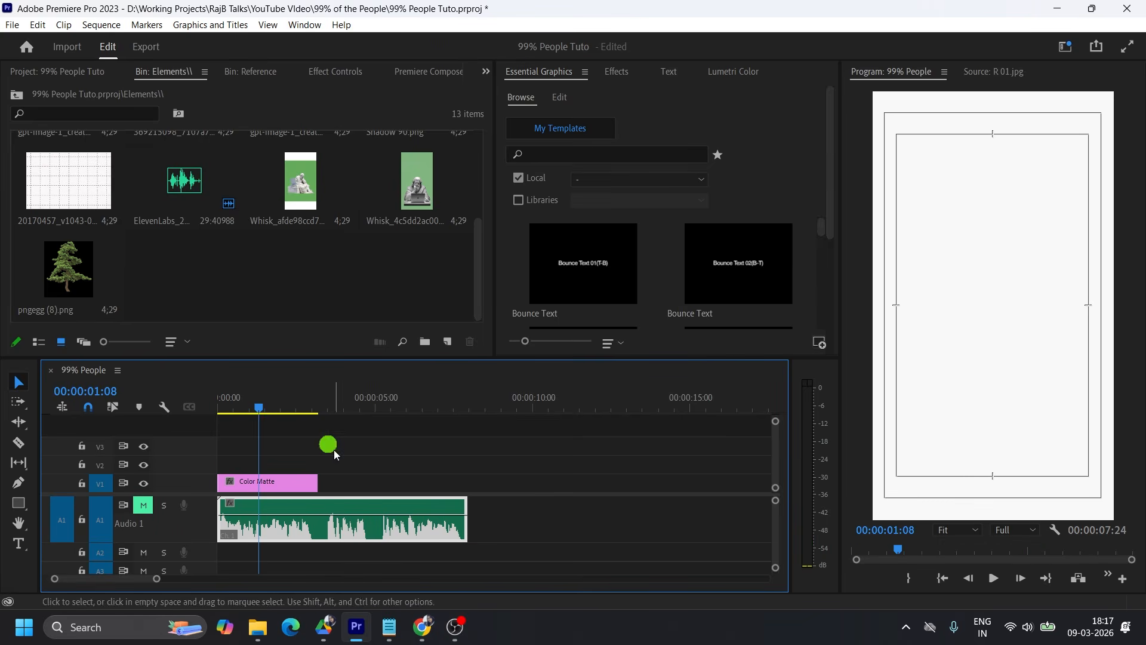
{"action": "left_click_drag", "start_coordinate": [303, 178], "coordinate": [217, 465]}
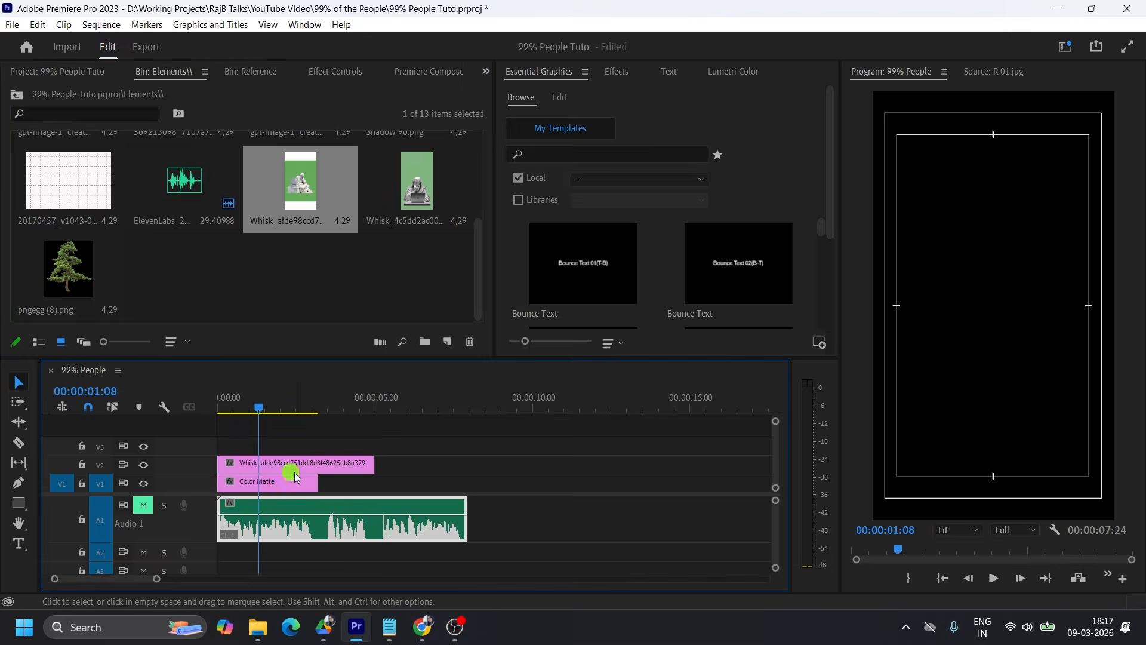
{"action": "left_click_drag", "start_coordinate": [373, 463], "coordinate": [317, 453]}
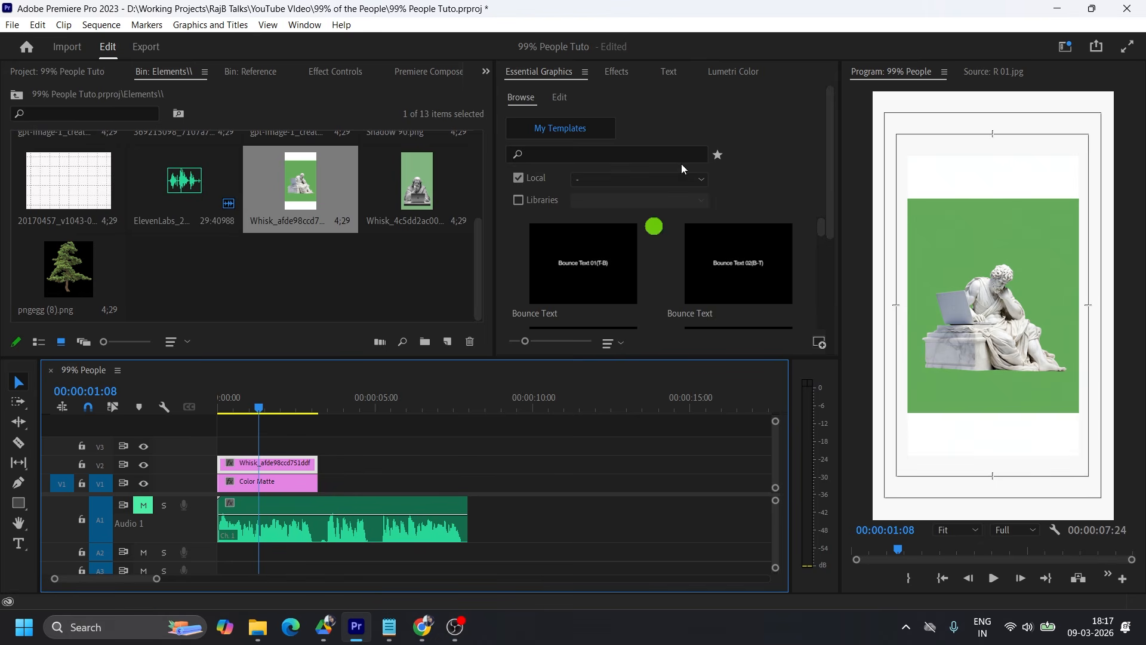
Apply the Crop effect to the statue image on V2 and set Top to 19% and Bottom to 18%.
{"action": "left_click", "coordinate": [616, 72]}
{"action": "left_click", "coordinate": [551, 90]}
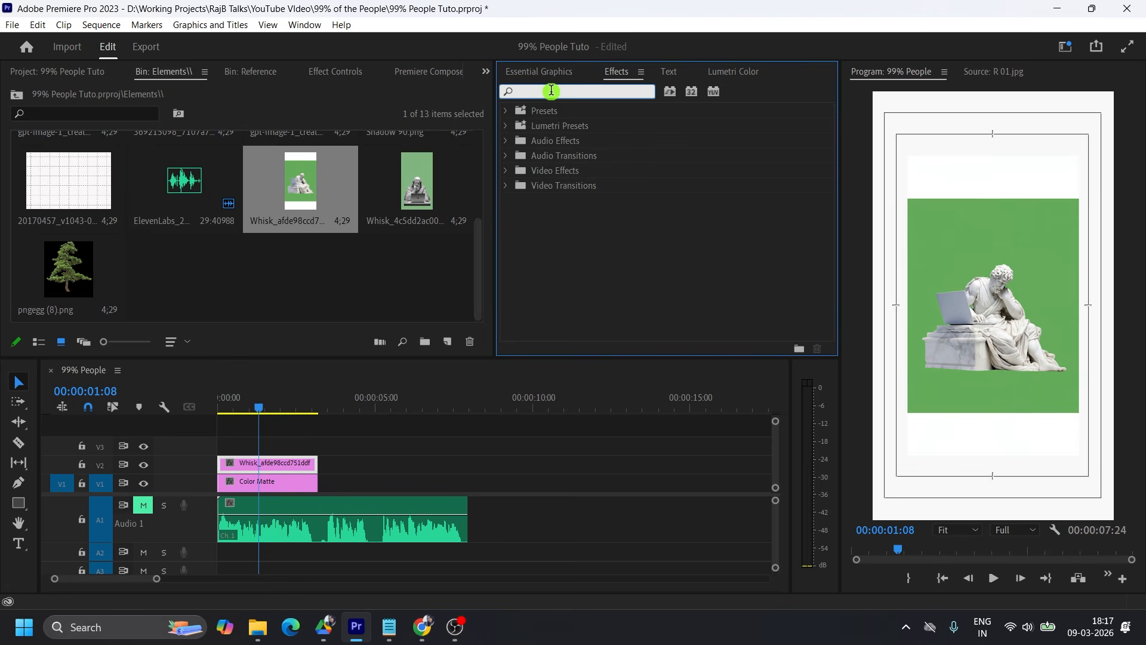
{"action": "type", "text": "crop"}
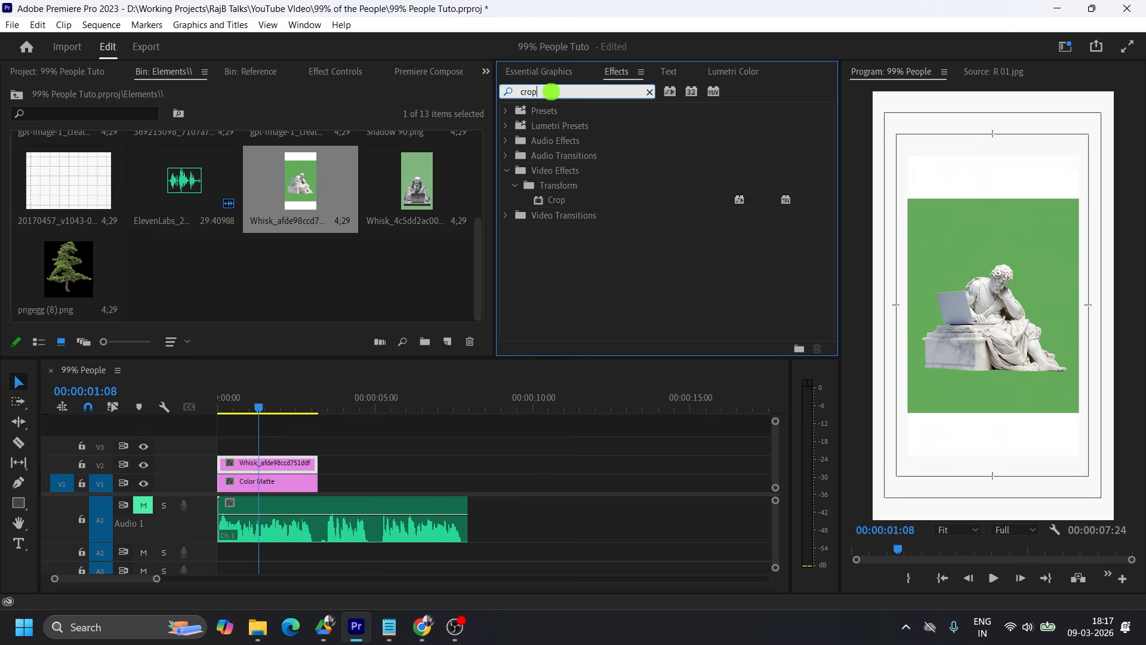
{"action": "left_click_drag", "start_coordinate": [557, 200], "coordinate": [299, 461]}
{"action": "left_click", "coordinate": [326, 72]}
{"action": "scroll", "coordinate": [370, 281], "scroll_direction": "down", "scroll_amount": 5}
{"action": "left_click", "coordinate": [175, 223]}
{"action": "left_click_drag", "start_coordinate": [167, 237], "coordinate": [169, 265]}
{"action": "left_click", "coordinate": [163, 267]}
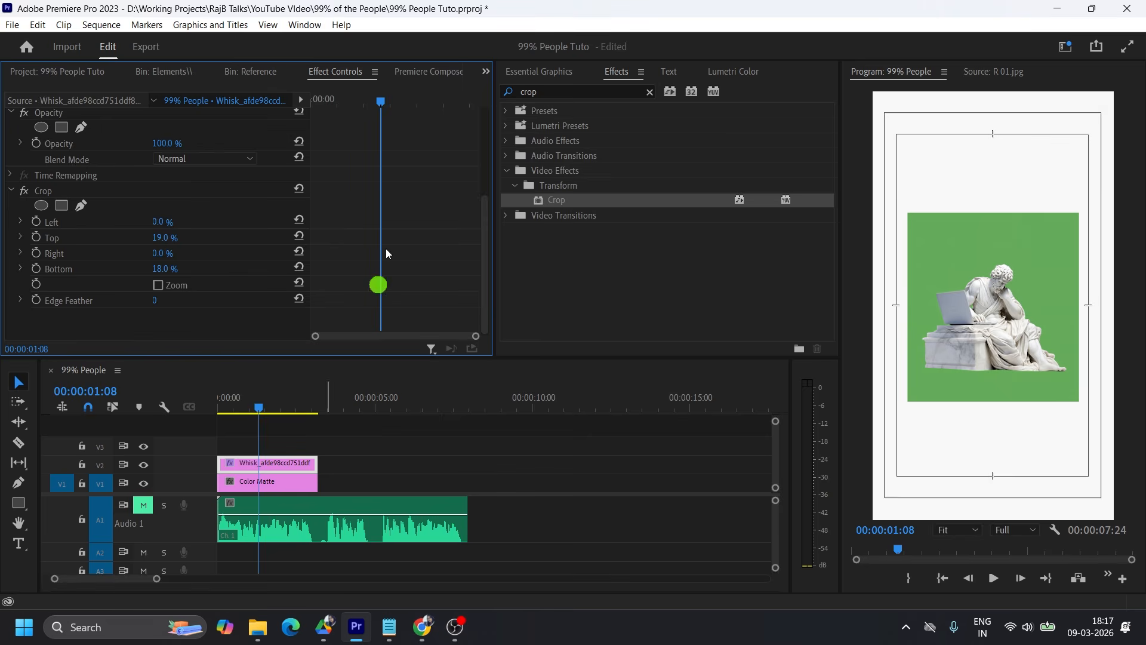
Apply Ultra Key to the statue clip on V2 and sample the green background as the key color.
{"action": "left_click", "coordinate": [550, 92]}
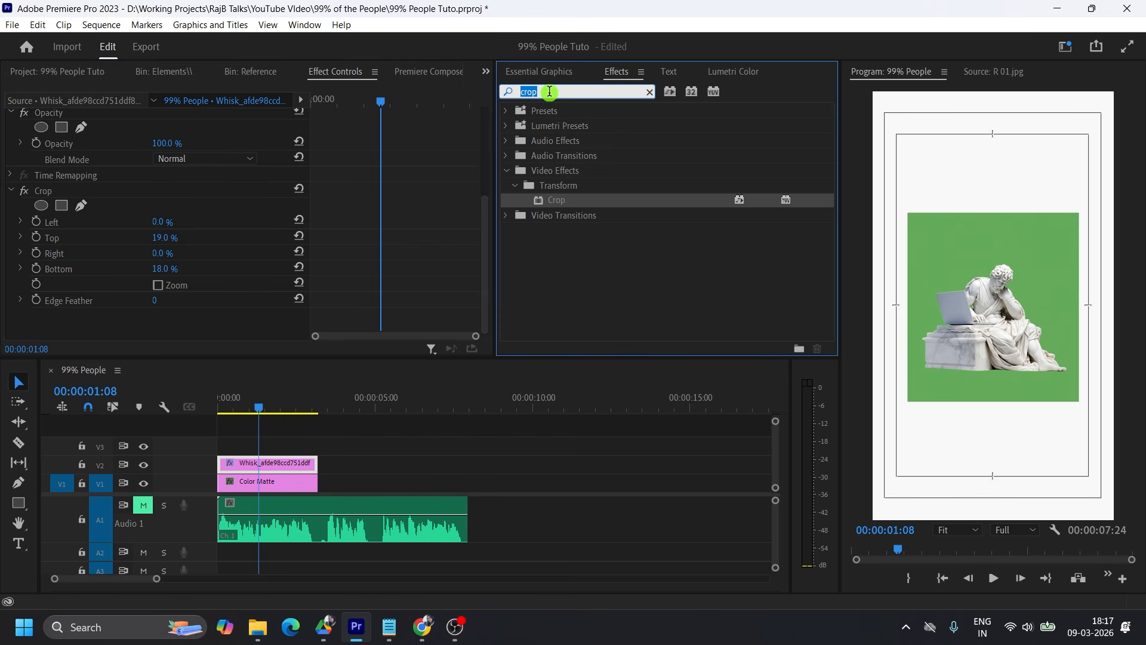
{"action": "type", "text": "uly"}
{"action": "key", "text": "BackSpace"}
{"action": "type", "text": "tr"}
{"action": "left_click", "coordinate": [571, 216]}
{"action": "left_click_drag", "start_coordinate": [572, 216], "coordinate": [272, 463]}
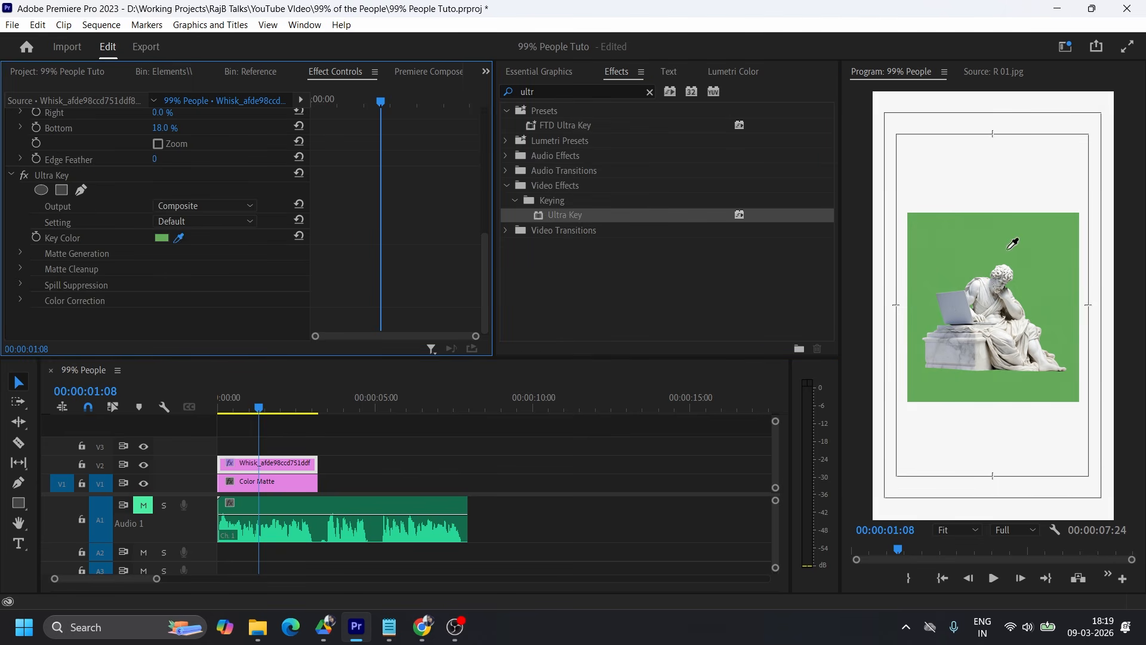
{"action": "left_click", "coordinate": [974, 237]}
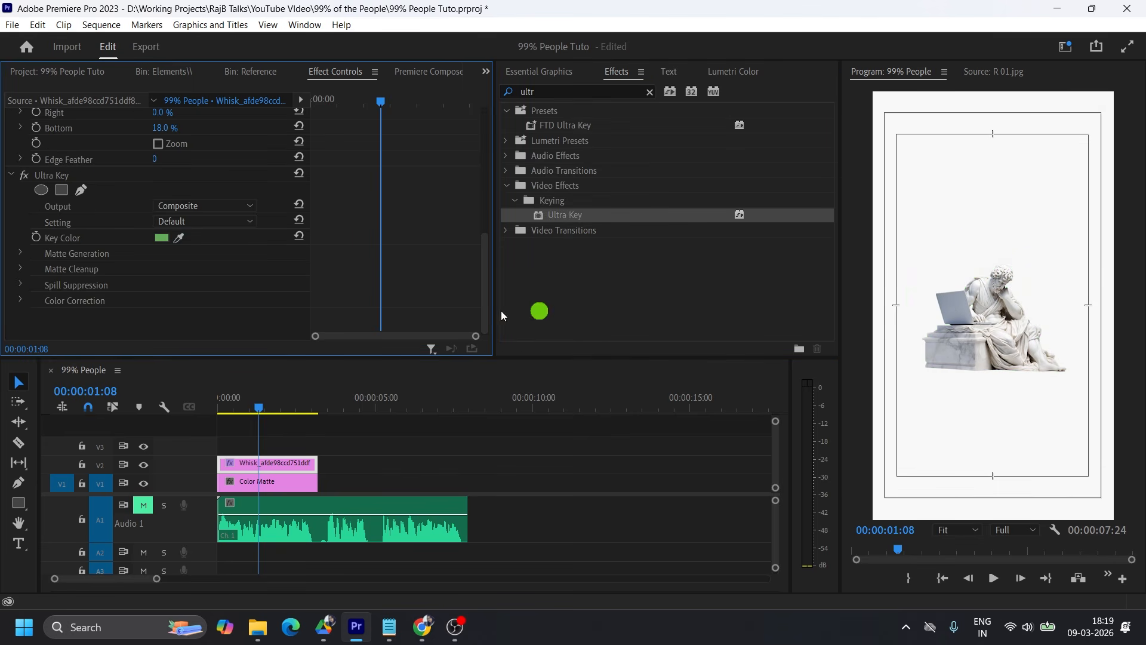
Scale the statue image to 253 and set its position to 604, 1215.
{"action": "scroll", "coordinate": [351, 256], "scroll_direction": "up", "scroll_amount": 5}
{"action": "scroll", "coordinate": [351, 256], "scroll_direction": "up", "scroll_amount": 1}
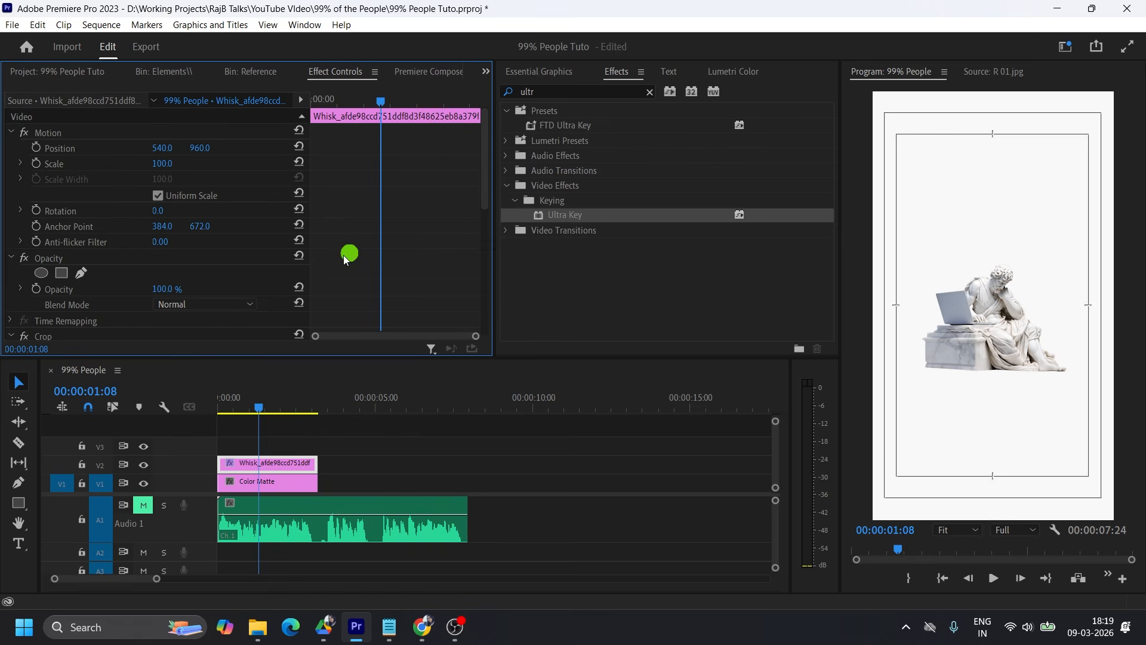
{"action": "left_click_drag", "start_coordinate": [161, 163], "coordinate": [237, 163]}
{"action": "left_click_drag", "start_coordinate": [202, 147], "coordinate": [455, 148]}
{"action": "left_click_drag", "start_coordinate": [162, 163], "coordinate": [210, 161]}
{"action": "left_click_drag", "start_coordinate": [201, 148], "coordinate": [232, 147]}
{"action": "left_click_drag", "start_coordinate": [204, 148], "coordinate": [189, 148]}
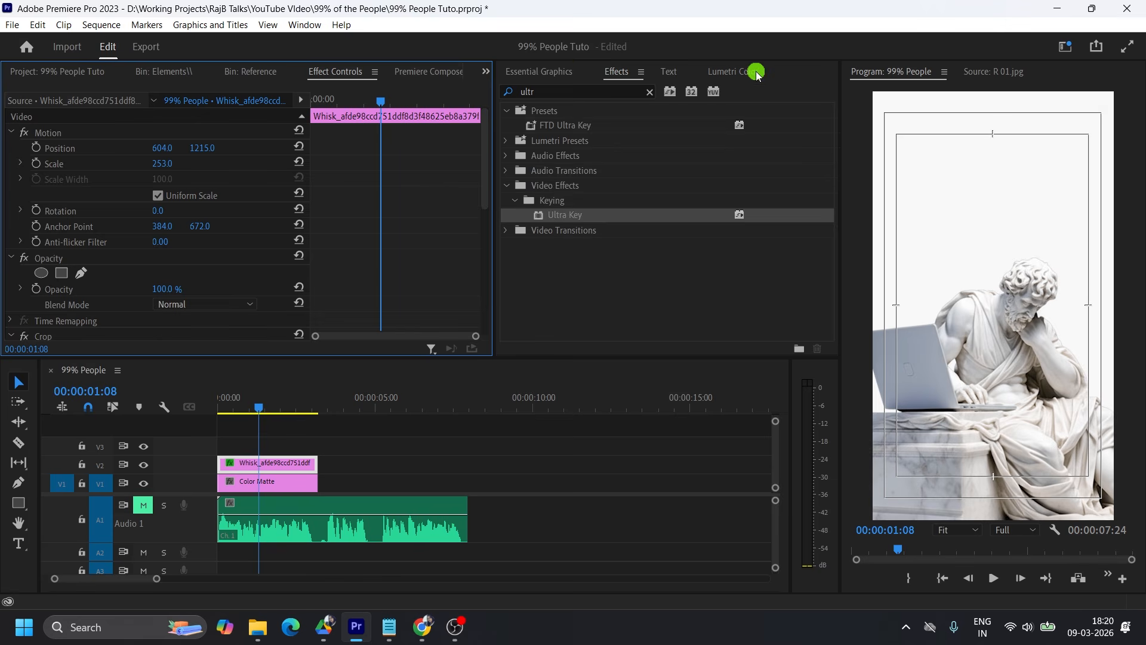
Grade the statue in Lumetri's basic correction with temperature 8.3, tint -0.7, saturation 137.5, exposure 0.3, contrast 31.9 and highlights -36.8.
{"action": "left_click", "coordinate": [733, 71]}
{"action": "left_click", "coordinate": [540, 138]}
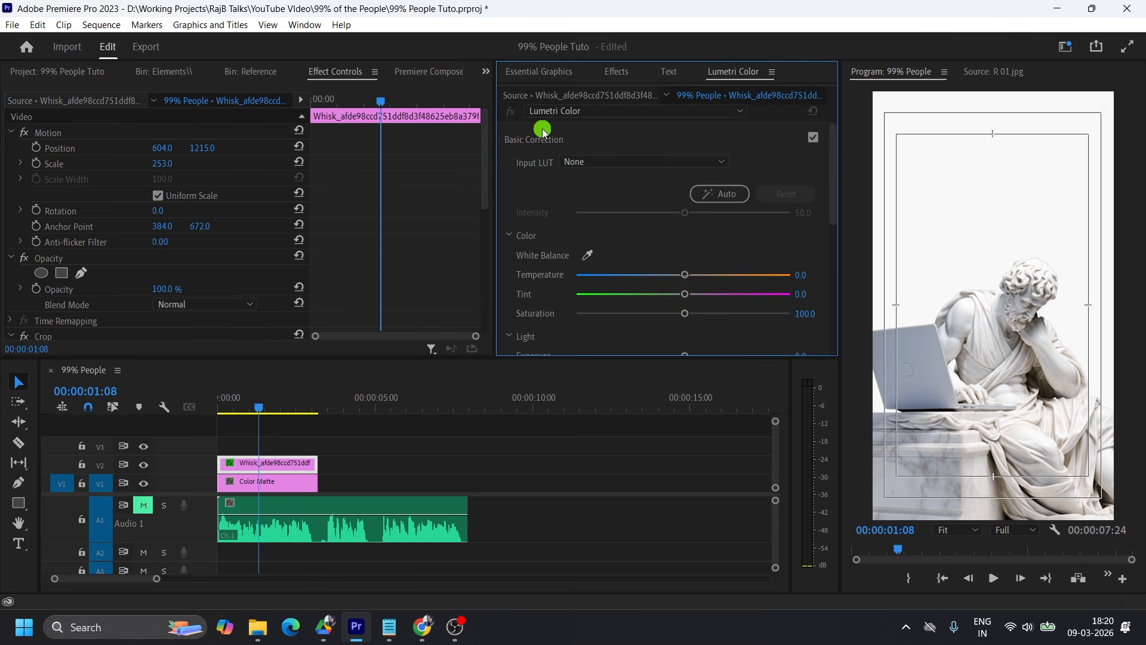
{"action": "scroll", "coordinate": [737, 268], "scroll_direction": "down", "scroll_amount": 2}
{"action": "left_click_drag", "start_coordinate": [683, 199], "coordinate": [645, 276]}
{"action": "scroll", "coordinate": [696, 235], "scroll_direction": "down", "scroll_amount": 2}
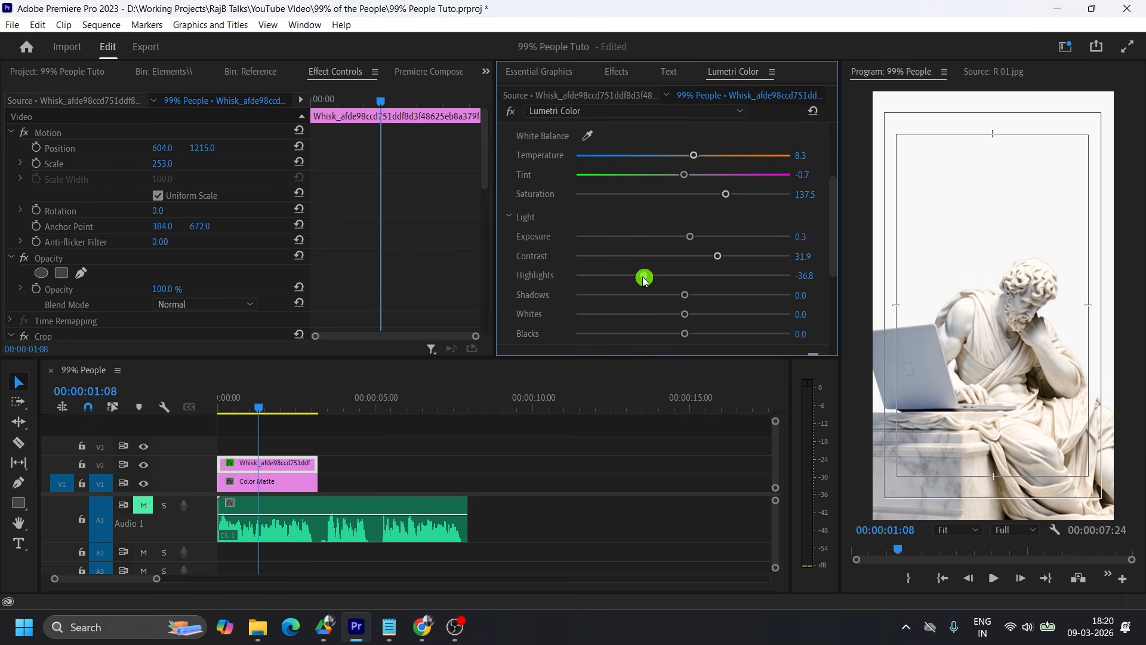
{"action": "scroll", "coordinate": [644, 274], "scroll_direction": "down", "scroll_amount": 2}
{"action": "left_click_drag", "start_coordinate": [685, 234], "coordinate": [669, 199]}
{"action": "scroll", "coordinate": [774, 254], "scroll_direction": "down", "scroll_amount": 3}
Pull the midpoint of the statue's RGB curve slightly down and compare the image with and without the Lumetri grade.
{"action": "left_click", "coordinate": [607, 253]}
{"action": "scroll", "coordinate": [647, 185], "scroll_direction": "up", "scroll_amount": 3}
{"action": "scroll", "coordinate": [668, 189], "scroll_direction": "up", "scroll_amount": 2}
{"action": "mouse_move", "coordinate": [659, 239]}
{"action": "left_mouse_down"}
{"action": "mouse_move", "coordinate": [656, 229]}
{"action": "mouse_move", "coordinate": [664, 262]}
{"action": "mouse_move", "coordinate": [660, 246]}
{"action": "left_mouse_up"}
{"action": "left_click", "coordinate": [509, 108]}
{"action": "left_click", "coordinate": [510, 111]}
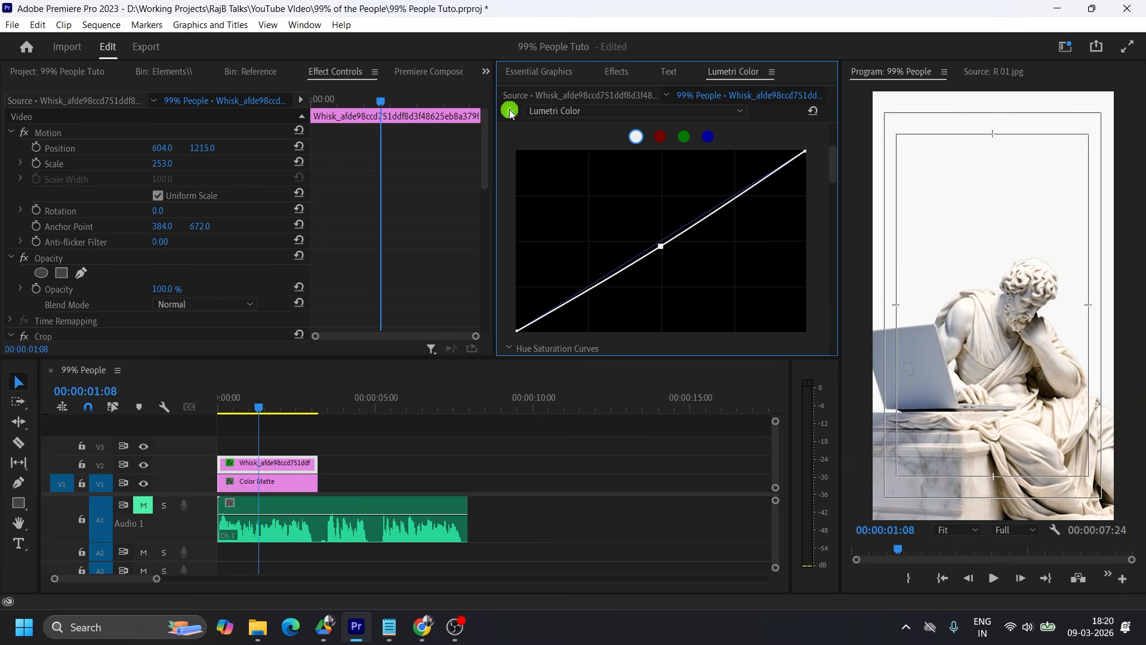
{"action": "left_click", "coordinate": [511, 111]}
{"action": "left_click", "coordinate": [512, 111]}
Place the pngegg (8).png tree on V3 from the sequence start and trim it to the statue clip's end.
{"action": "left_click_drag", "start_coordinate": [259, 406], "coordinate": [216, 406]}
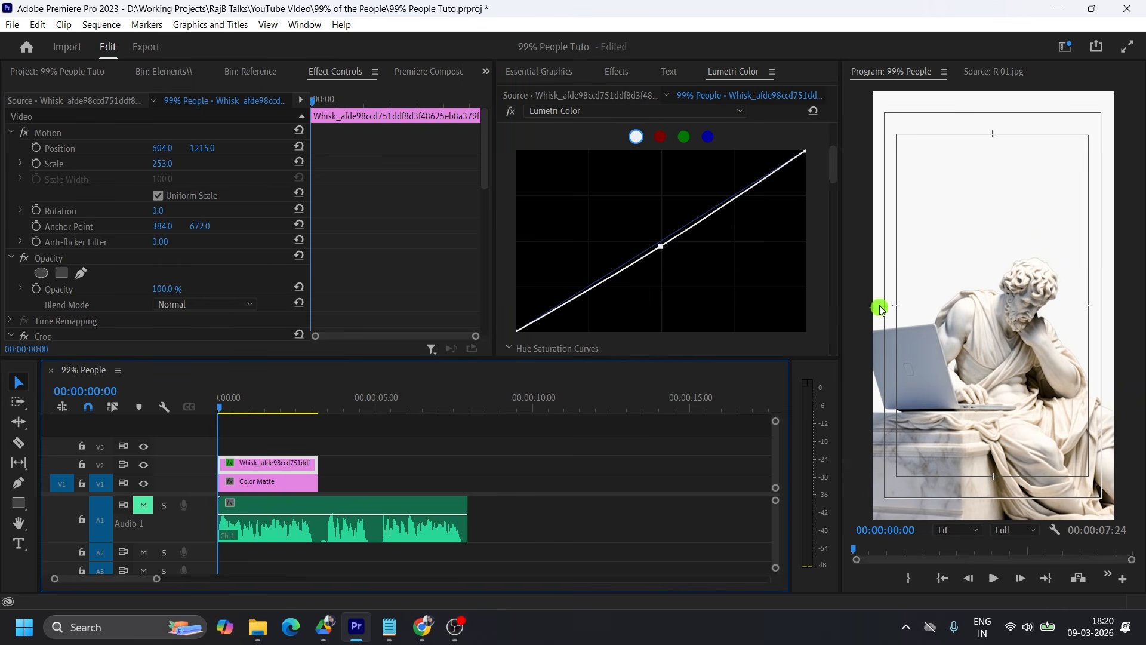
{"action": "left_click", "coordinate": [165, 74]}
{"action": "left_click_drag", "start_coordinate": [82, 275], "coordinate": [197, 445]}
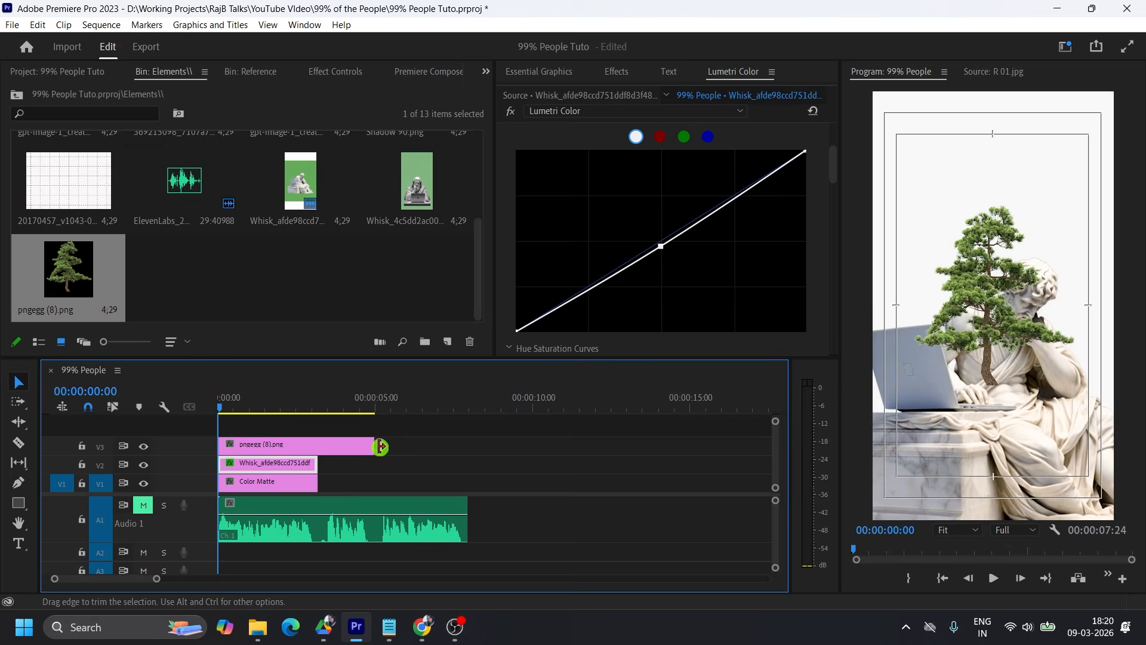
{"action": "left_click_drag", "start_coordinate": [373, 445], "coordinate": [318, 443]}
Scale the tree on V3 to 281 and set its position to 155, 2657.
{"action": "left_click", "coordinate": [284, 445]}
{"action": "left_click", "coordinate": [335, 72]}
{"action": "left_click_drag", "start_coordinate": [163, 164], "coordinate": [3, 150]}
{"action": "left_click_drag", "start_coordinate": [202, 148], "coordinate": [722, 157]}
{"action": "left_click_drag", "start_coordinate": [162, 164], "coordinate": [59, 150]}
{"action": "left_click_drag", "start_coordinate": [203, 148], "coordinate": [542, 143]}
{"action": "left_click_drag", "start_coordinate": [160, 148], "coordinate": [272, 147]}
{"action": "left_click_drag", "start_coordinate": [171, 163], "coordinate": [239, 148]}
{"action": "left_click_drag", "start_coordinate": [161, 149], "coordinate": [223, 147]}
{"action": "left_click_drag", "start_coordinate": [163, 148], "coordinate": [139, 146]}
Duplicate the tree clip onto V4 and set the copy's scale to 262 and position to 1099, 2361.
{"action": "mouse_move", "coordinate": [258, 444]}
{"action": "left_mouse_down"}
{"action": "mouse_move", "coordinate": [256, 430]}
{"action": "mouse_move", "coordinate": [265, 434]}
{"action": "left_mouse_up"}
{"action": "left_click_drag", "start_coordinate": [161, 148], "coordinate": [876, 151]}
{"action": "left_click_drag", "start_coordinate": [202, 148], "coordinate": [169, 160]}
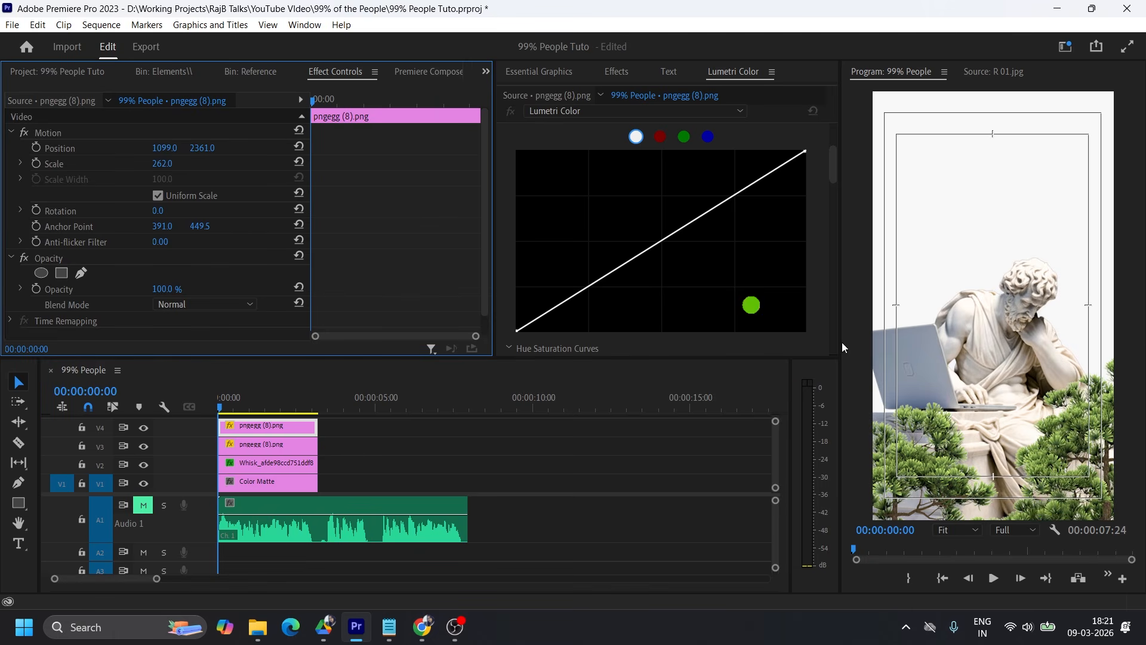
{"action": "left_click", "coordinate": [1011, 429]}
Grade the V4 tree in Lumetri with exposure -0.6, contrast -21.5, highlights -18.8, temperature 20.8 and tint 13.2.
{"action": "scroll", "coordinate": [709, 215], "scroll_direction": "up", "scroll_amount": 3}
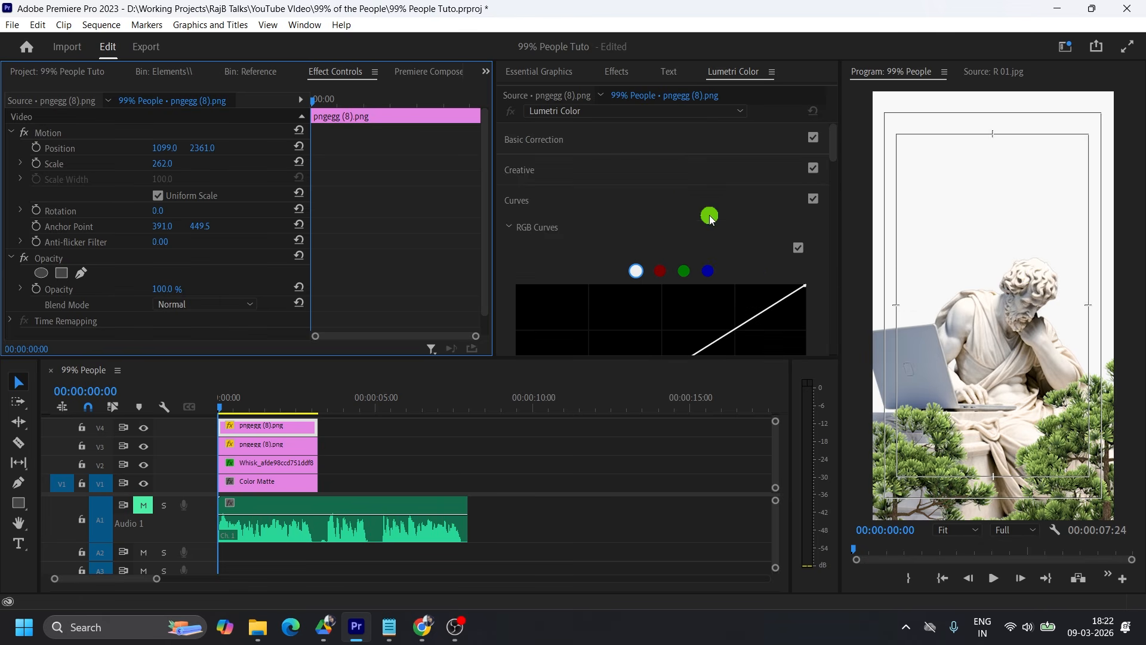
{"action": "left_click", "coordinate": [599, 148]}
{"action": "scroll", "coordinate": [711, 286], "scroll_direction": "down", "scroll_amount": 4}
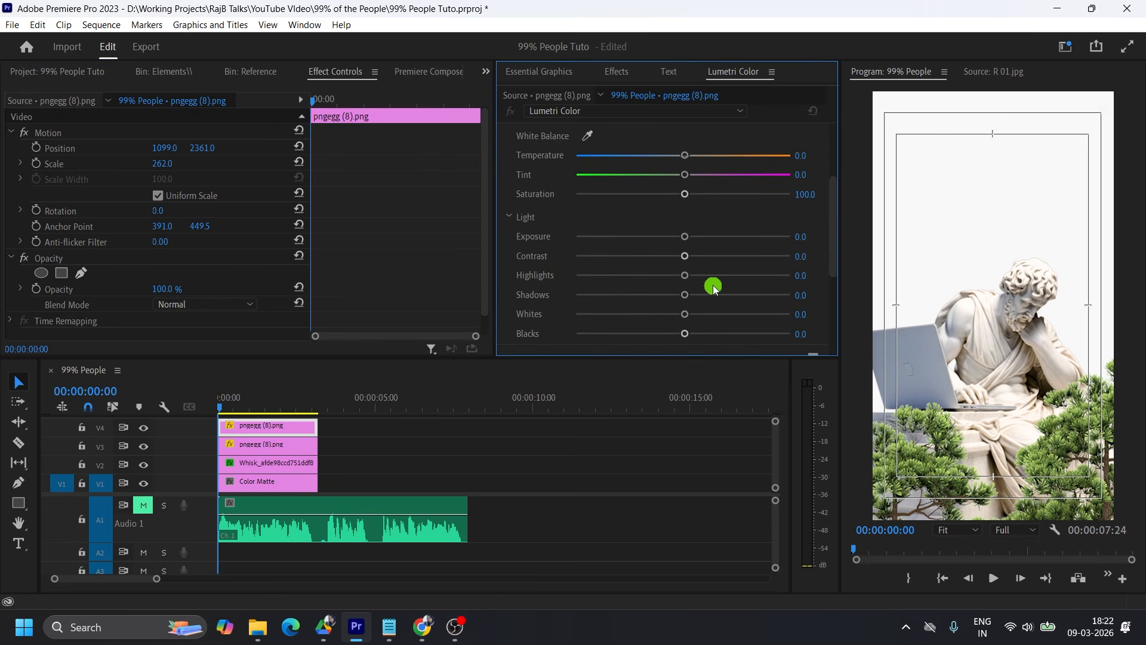
{"action": "left_click_drag", "start_coordinate": [688, 238], "coordinate": [666, 278]}
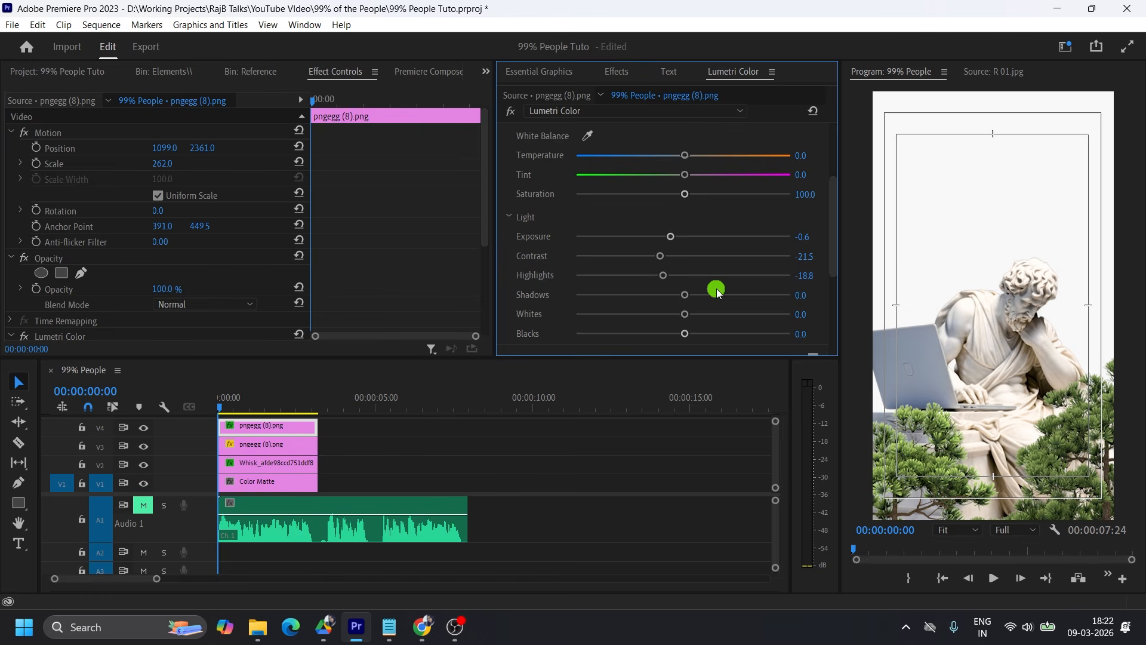
{"action": "scroll", "coordinate": [724, 258], "scroll_direction": "up", "scroll_amount": 2}
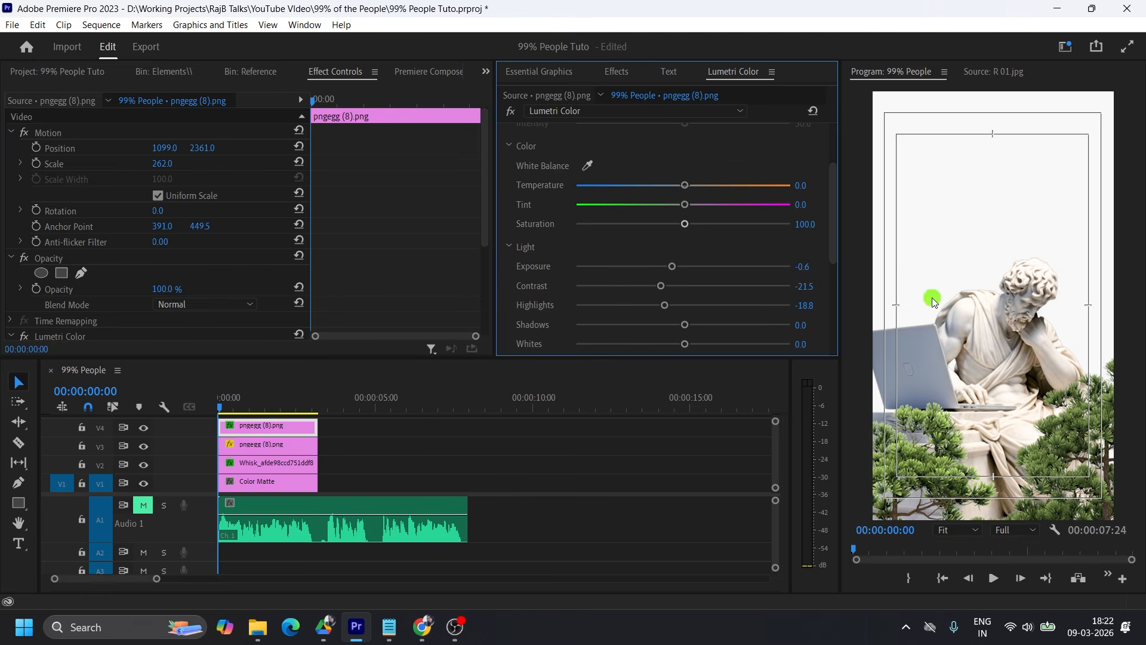
{"action": "left_click_drag", "start_coordinate": [657, 186], "coordinate": [714, 197]}
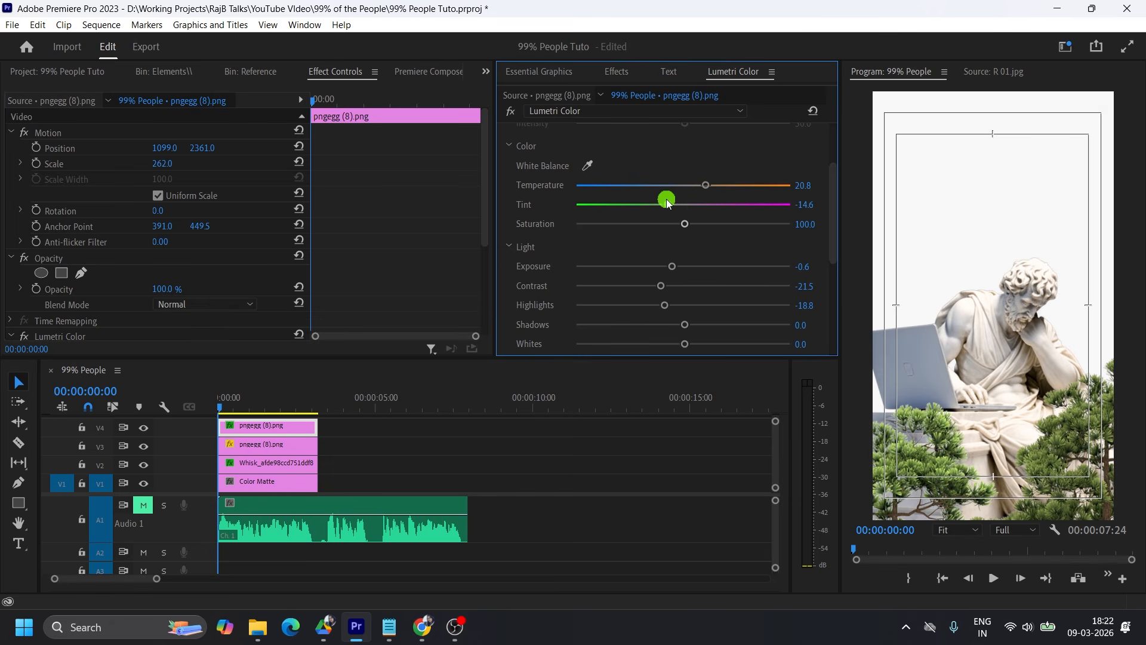
{"action": "left_click_drag", "start_coordinate": [670, 203], "coordinate": [697, 204]}
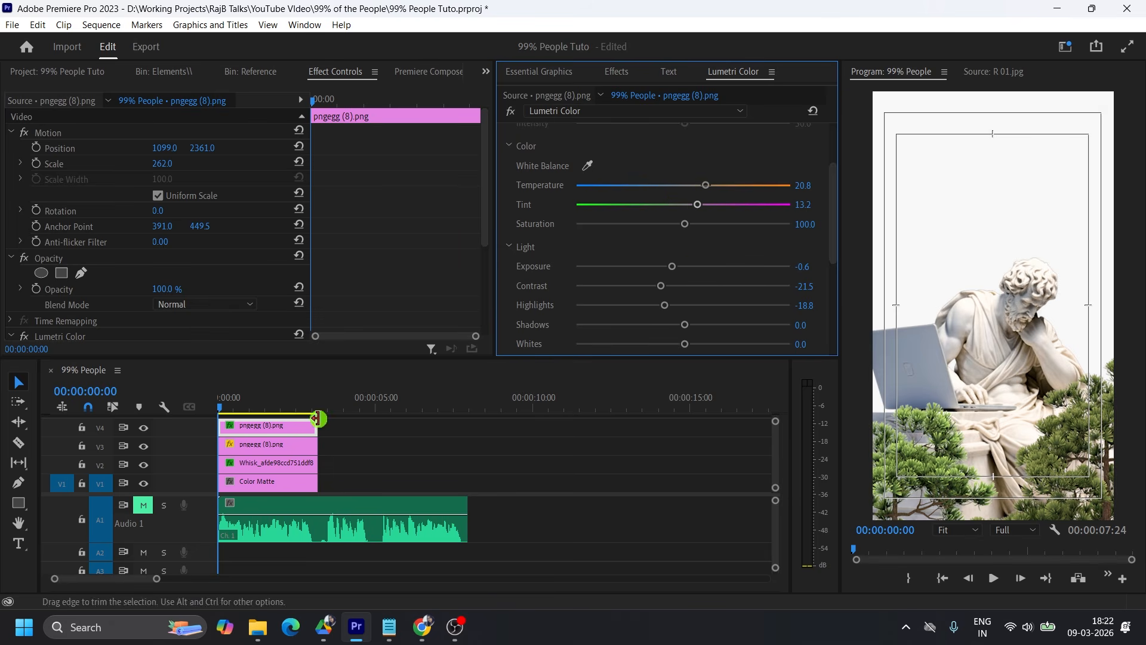
Copy the Lumetri Color effect from the V4 tree to the V3 tree.
{"action": "scroll", "coordinate": [358, 243], "scroll_direction": "down", "scroll_amount": 5}
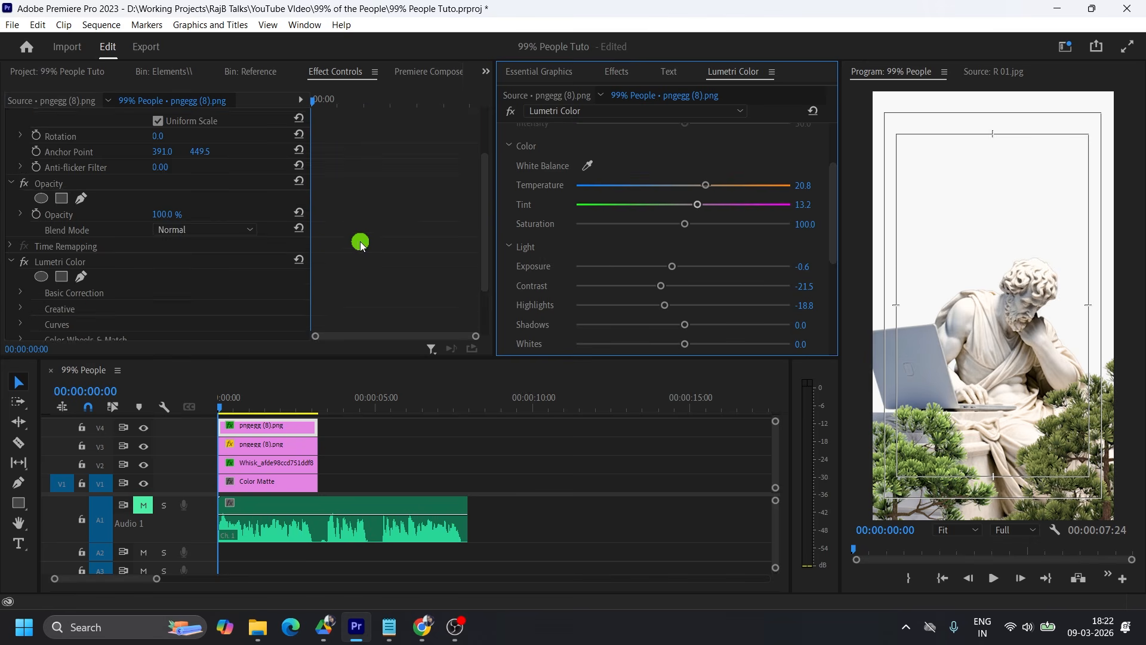
{"action": "left_click", "coordinate": [70, 191]}
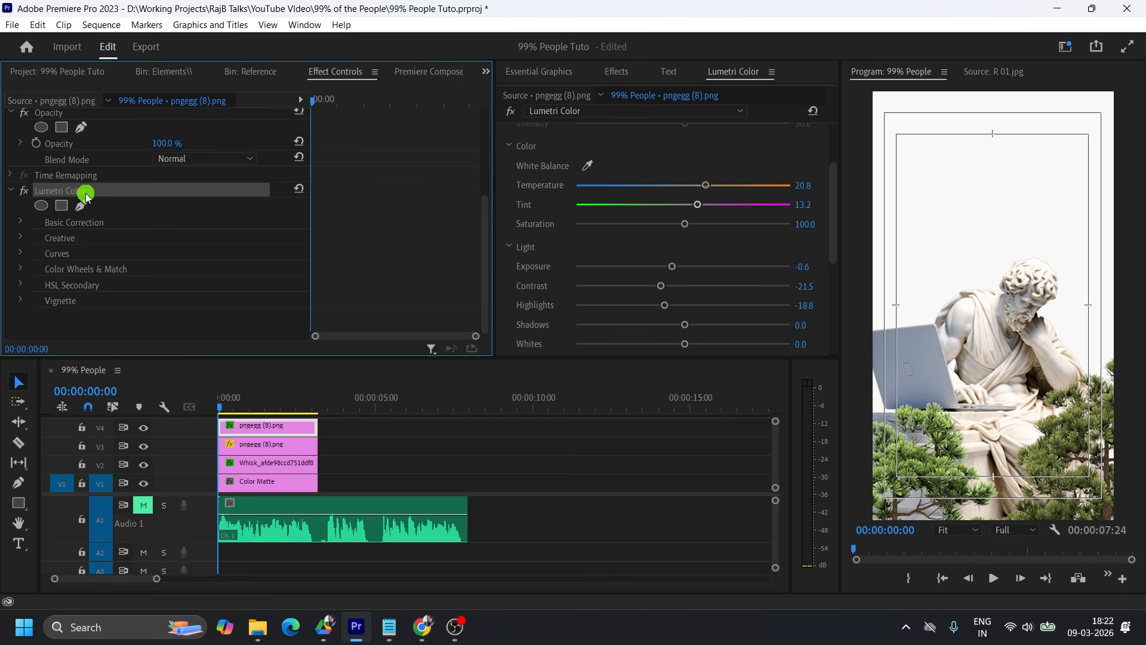
{"action": "left_click", "coordinate": [266, 445]}
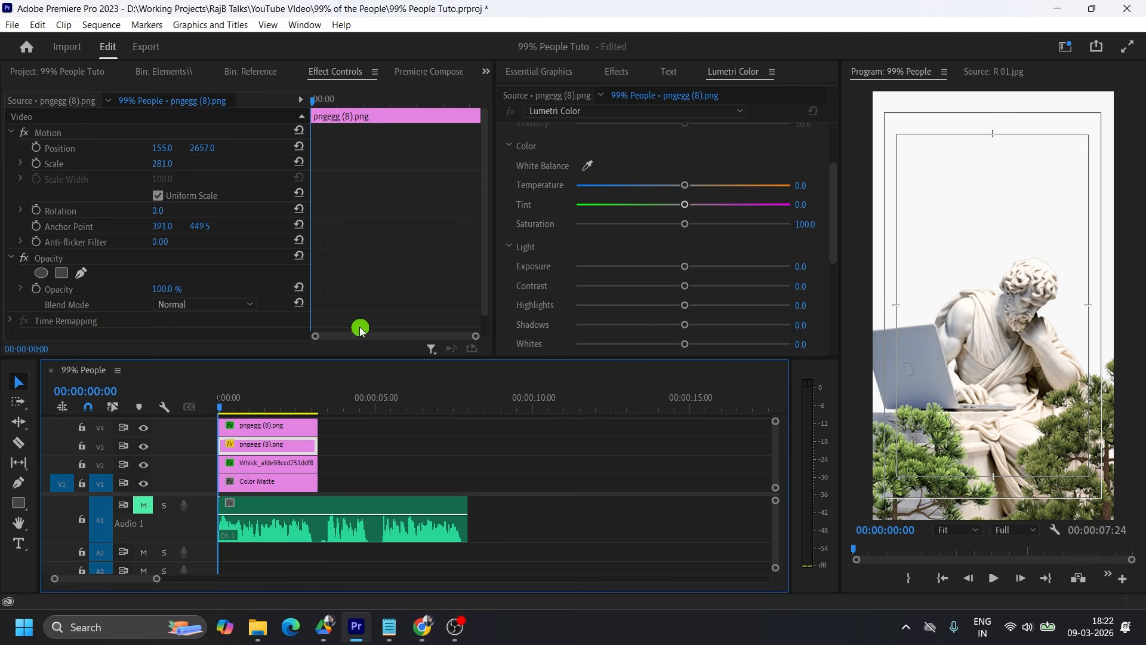
{"action": "scroll", "coordinate": [366, 301], "scroll_direction": "down", "scroll_amount": 1}
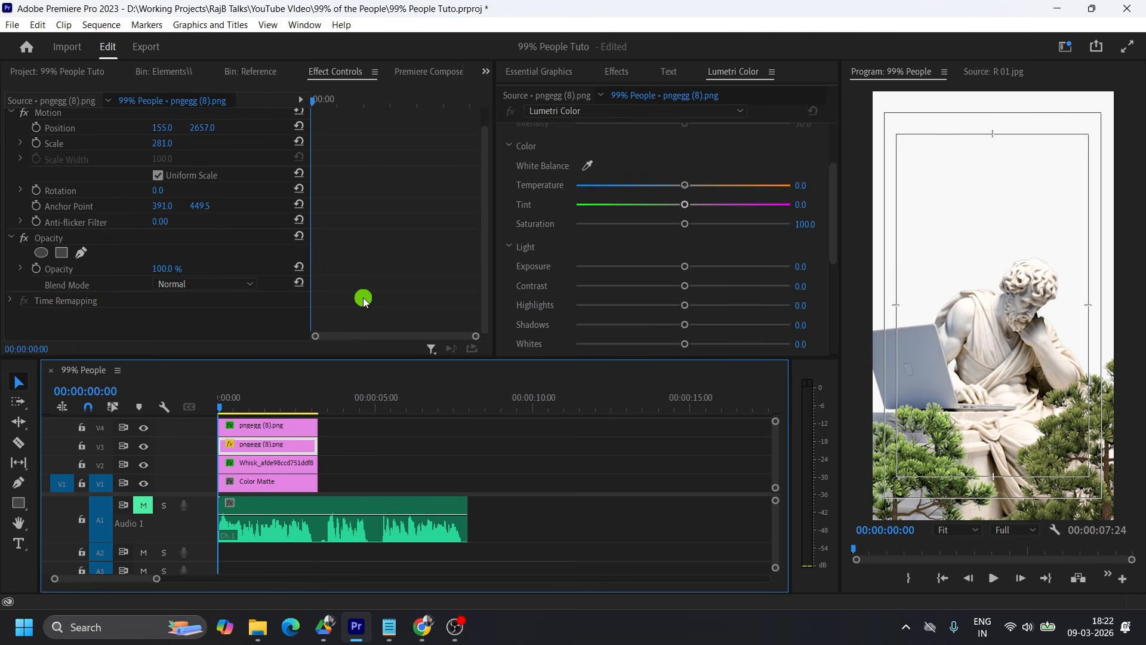
{"action": "key", "text": "ctrl+v"}
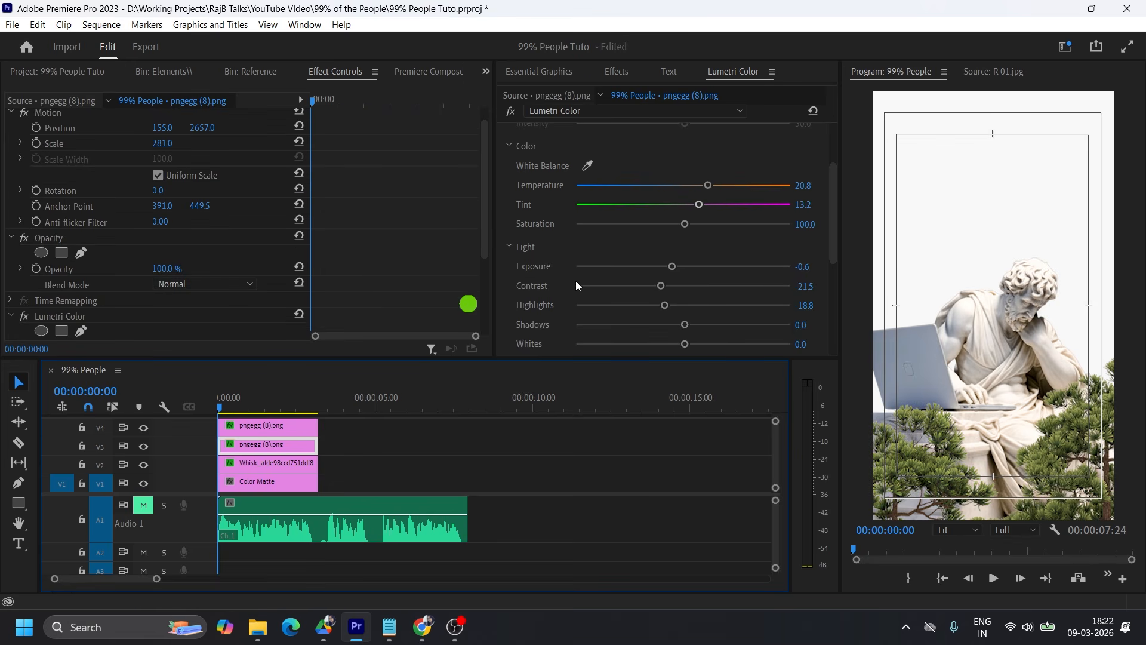
Find the Gaussian Blur effect and apply it to the tree clip on V4.
{"action": "left_click", "coordinate": [613, 72]}
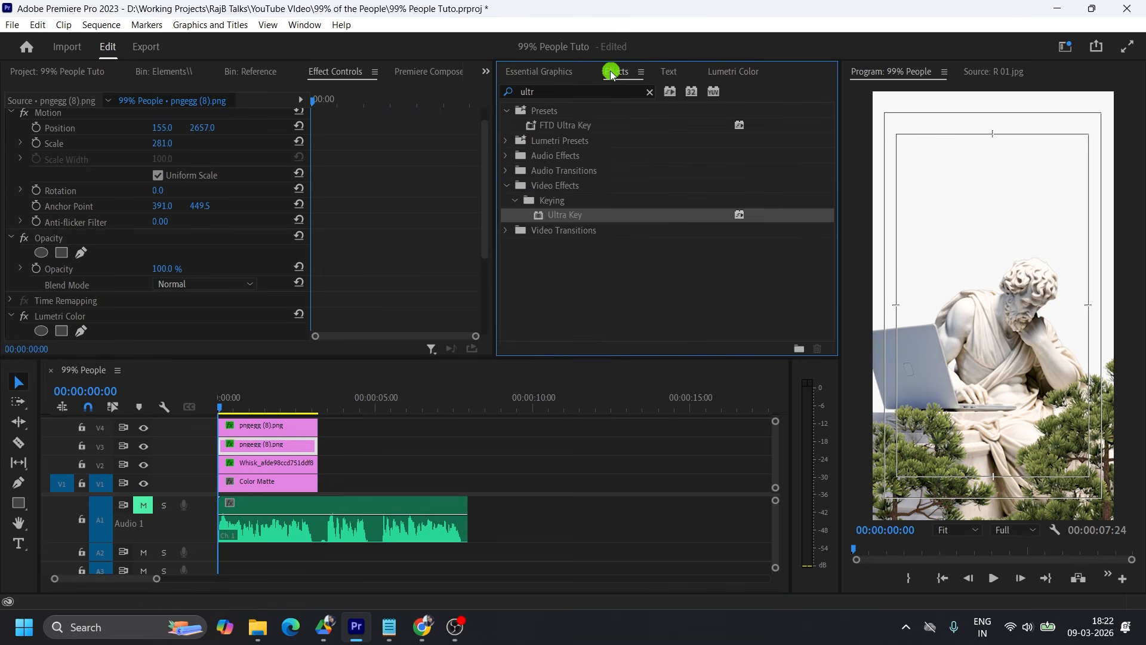
{"action": "left_click", "coordinate": [650, 92]}
{"action": "left_click", "coordinate": [506, 110]}
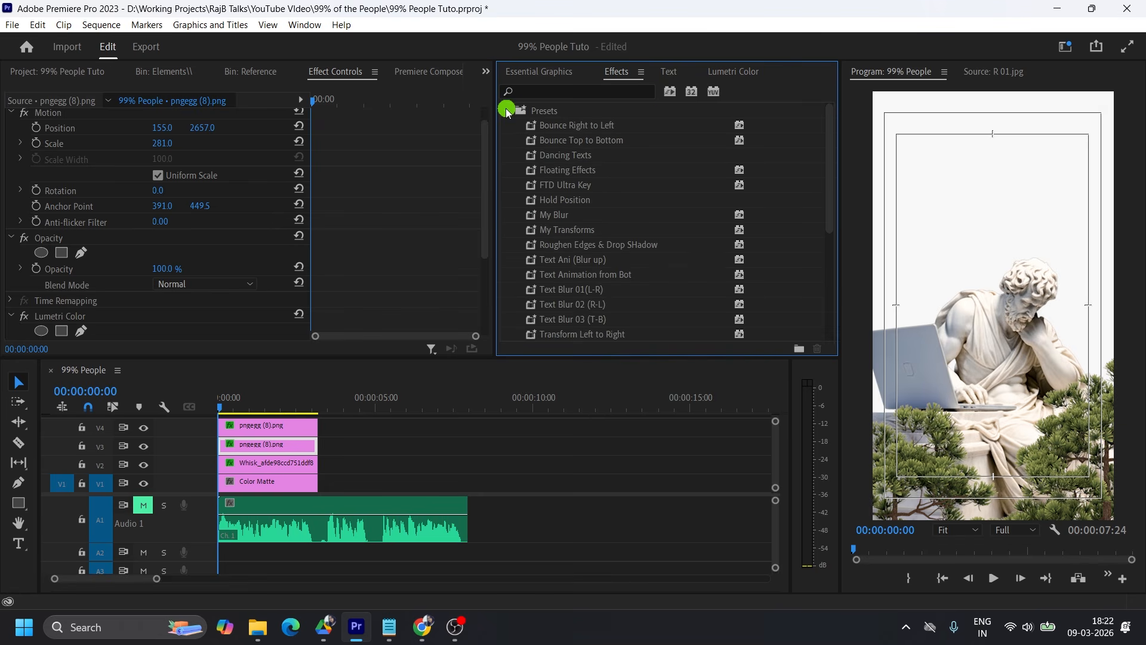
{"action": "left_click", "coordinate": [539, 87]}
{"action": "type", "text": "gaus"}
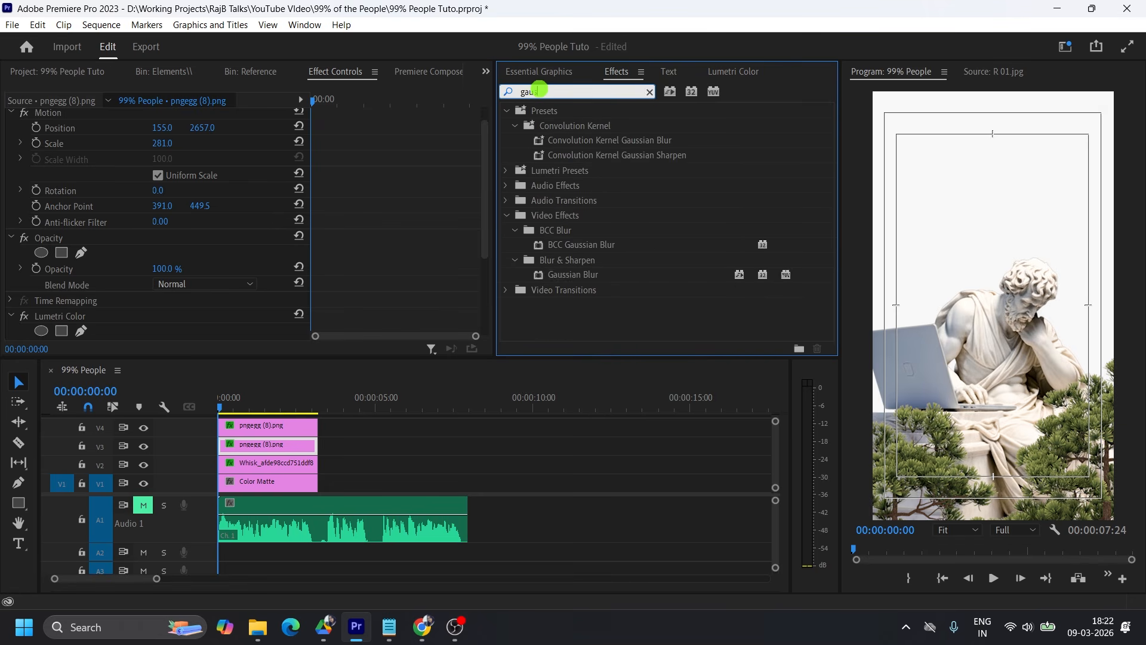
{"action": "left_click_drag", "start_coordinate": [570, 274], "coordinate": [285, 422]}
{"action": "scroll", "coordinate": [366, 243], "scroll_direction": "down", "scroll_amount": 5}
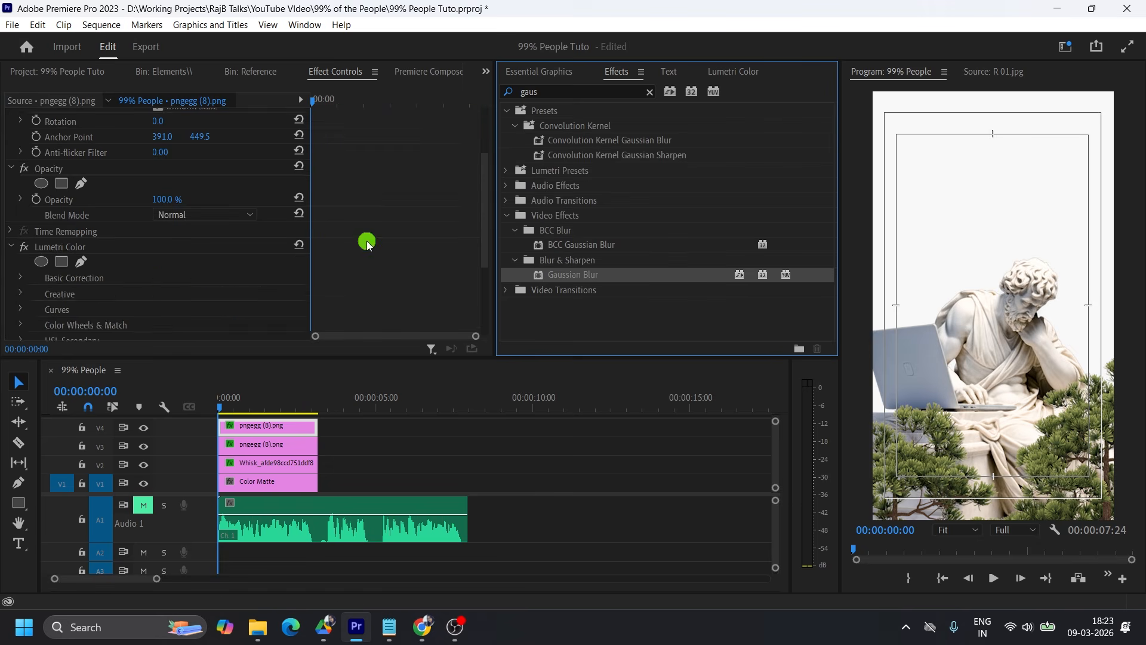
Try Gaussian Blur blurriness values of 30, 15 and 10 on the V4 tree.
{"action": "left_click", "coordinate": [172, 267]}
{"action": "type", "text": "3"}
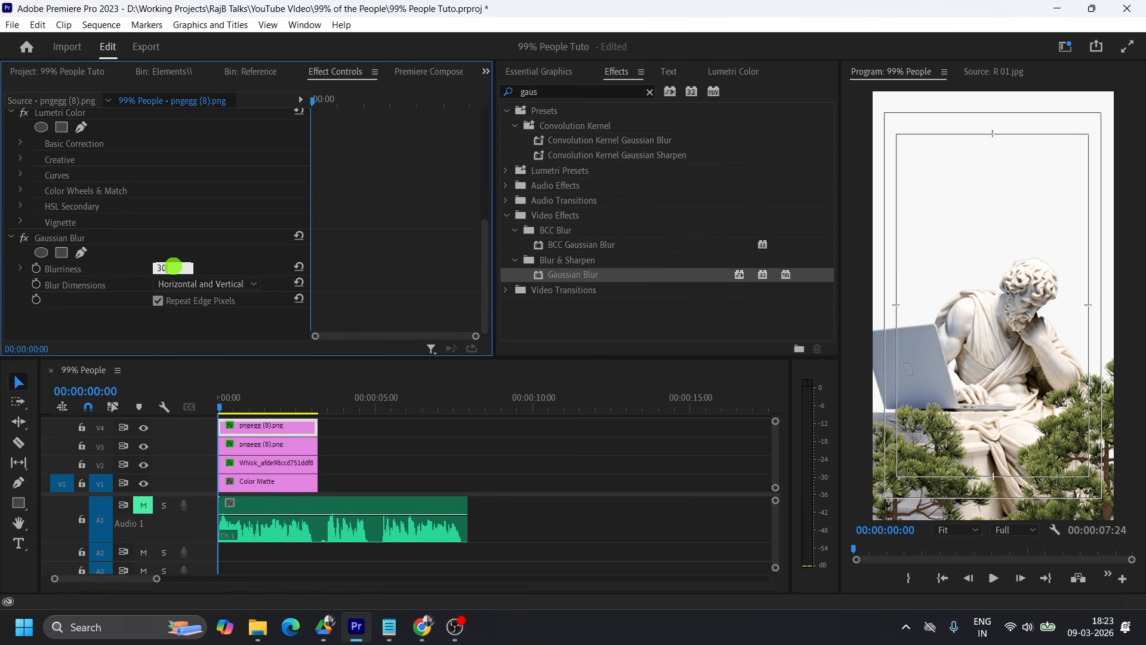
{"action": "type", "text": "0"}
{"action": "key", "text": "Return"}
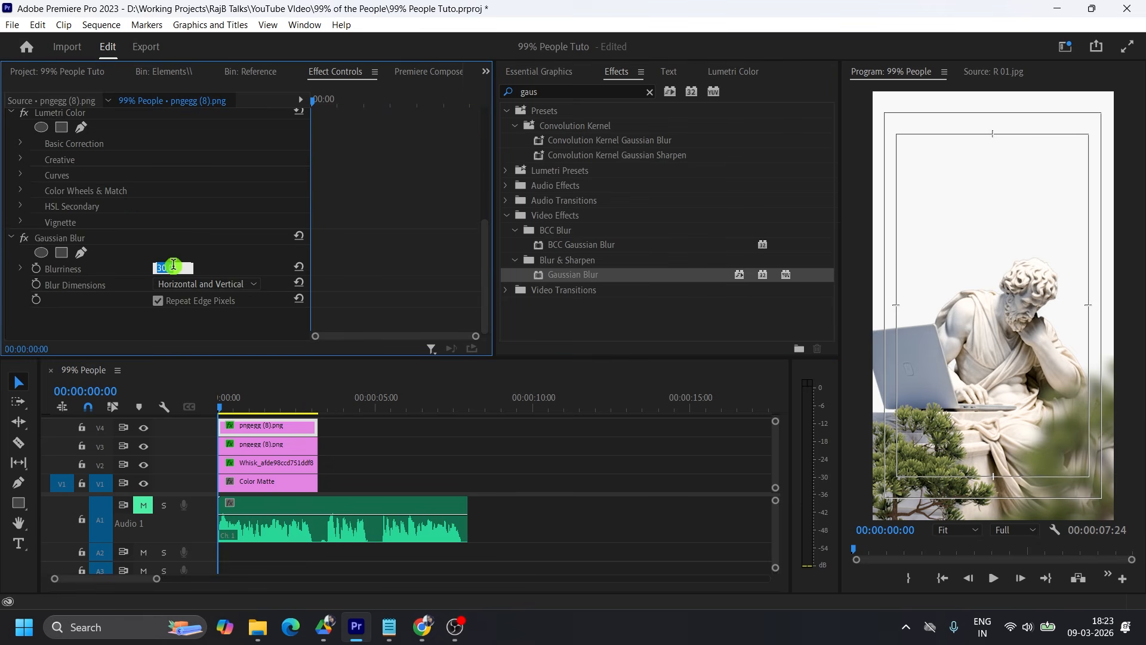
{"action": "type", "text": "15"}
{"action": "key", "text": "Return"}
{"action": "type", "text": "10"}
{"action": "key", "text": "Return"}
Set the V4 tree's Gaussian Blur blurriness to 5.
{"action": "left_click", "coordinate": [176, 267]}
{"action": "type", "text": "5"}
{"action": "key", "text": "Return"}
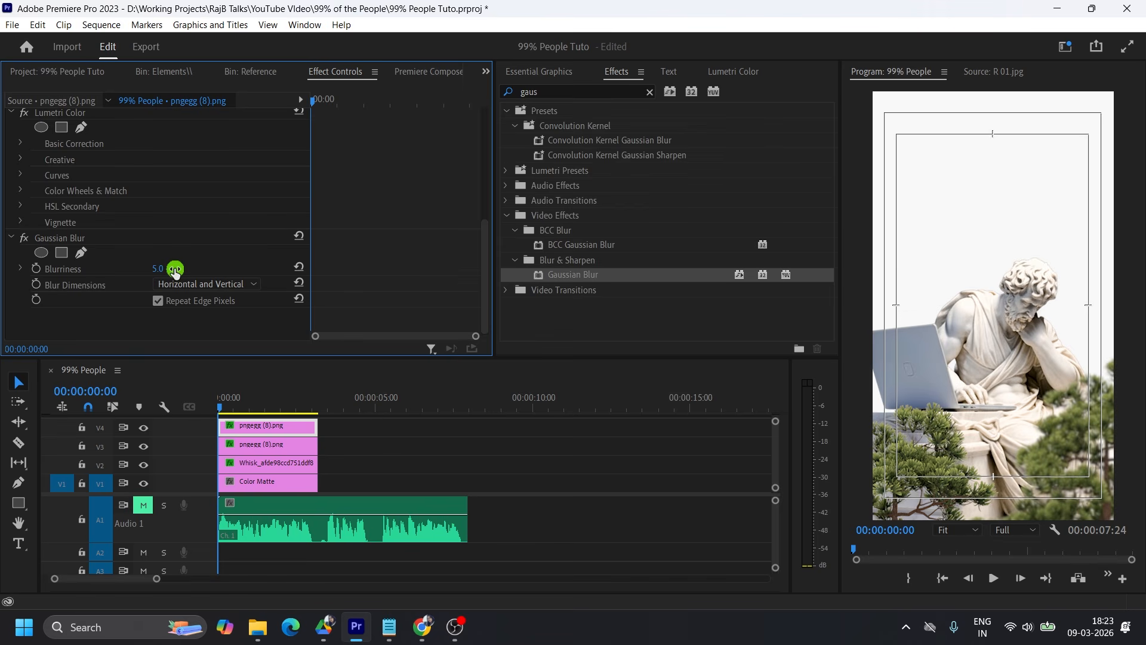
Copy the Gaussian Blur effect from the V4 tree to the V3 tree, then select the V4 clip.
{"action": "left_click", "coordinate": [62, 238]}
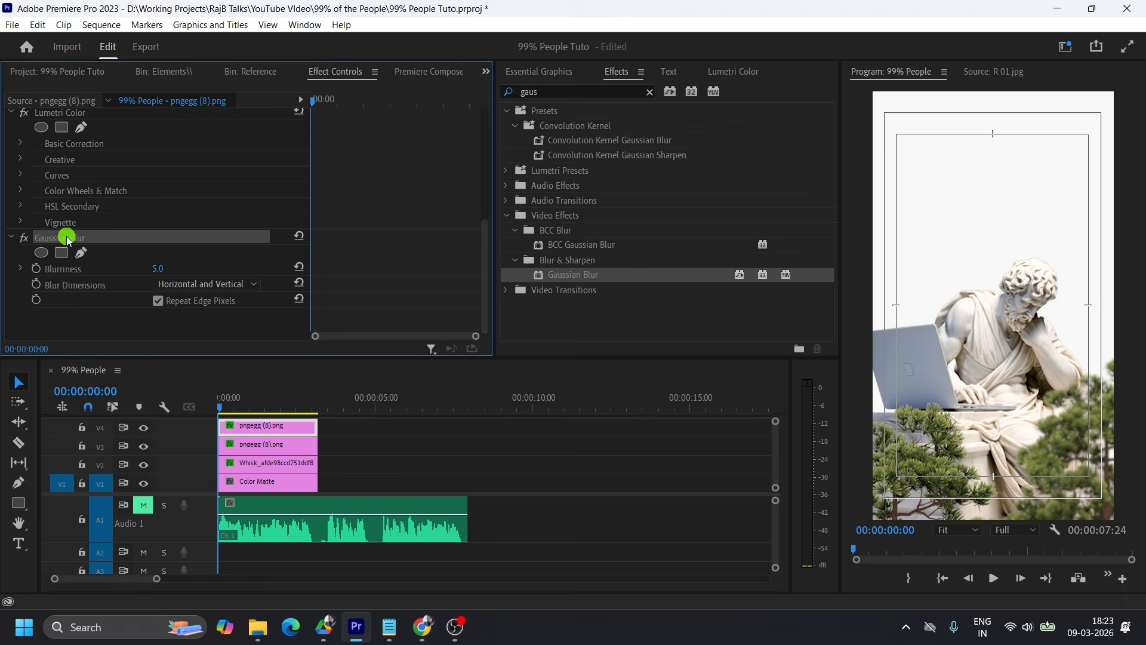
{"action": "left_click", "coordinate": [252, 445]}
{"action": "left_click", "coordinate": [1067, 447]}
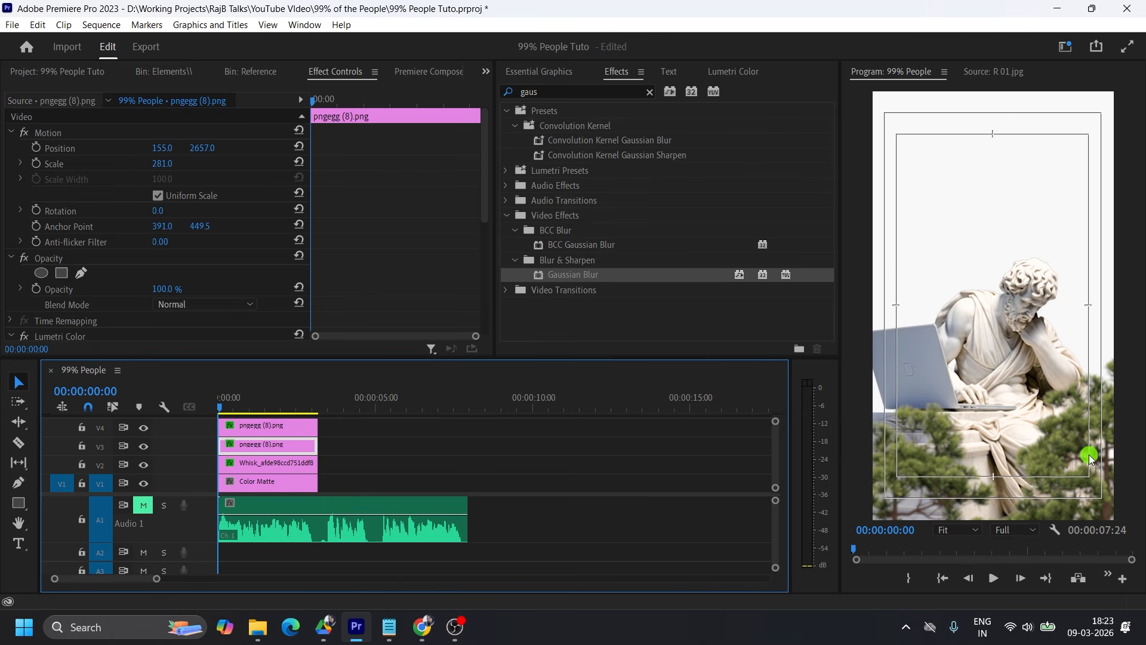
{"action": "left_click", "coordinate": [279, 425]}
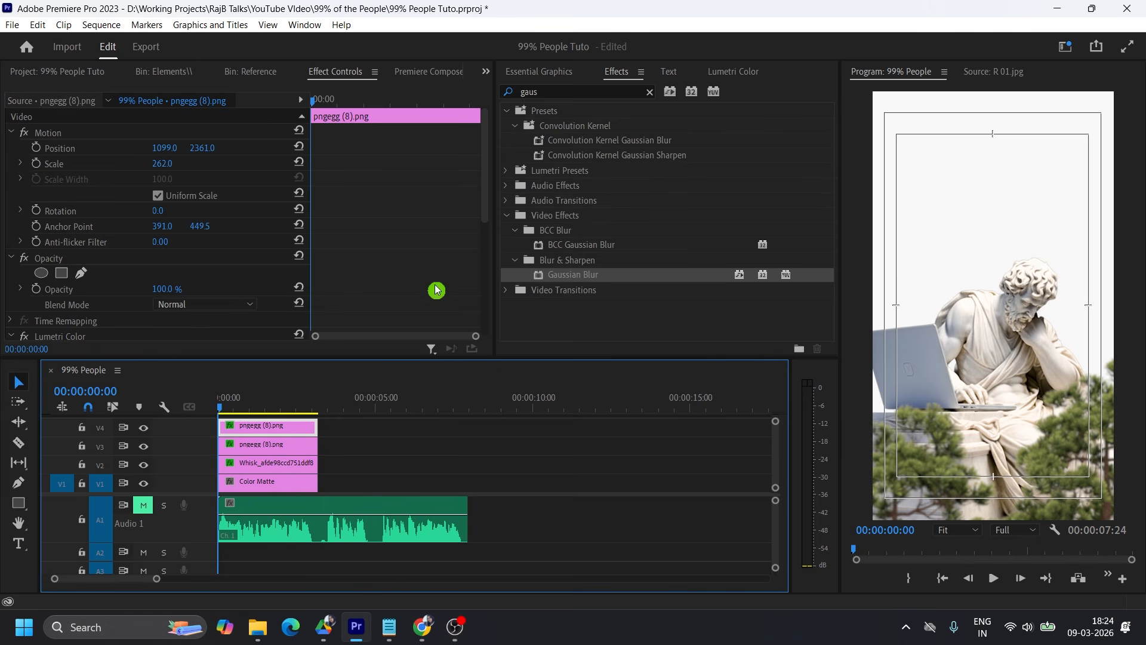
Try a Gaussian Blur blurriness of 8 on the V4 tree and settle on 10.
{"action": "scroll", "coordinate": [435, 294], "scroll_direction": "down", "scroll_amount": 2}
{"action": "scroll", "coordinate": [320, 256], "scroll_direction": "down", "scroll_amount": 6}
{"action": "left_click", "coordinate": [173, 268]}
{"action": "key", "text": "Return"}
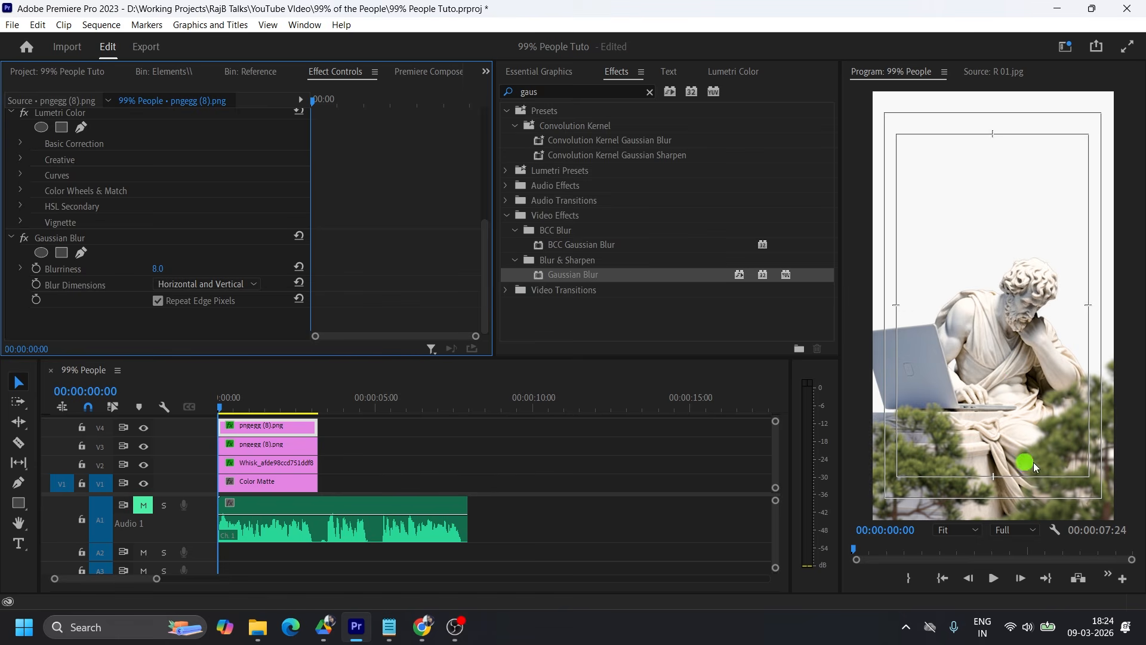
{"action": "left_click", "coordinate": [173, 267]}
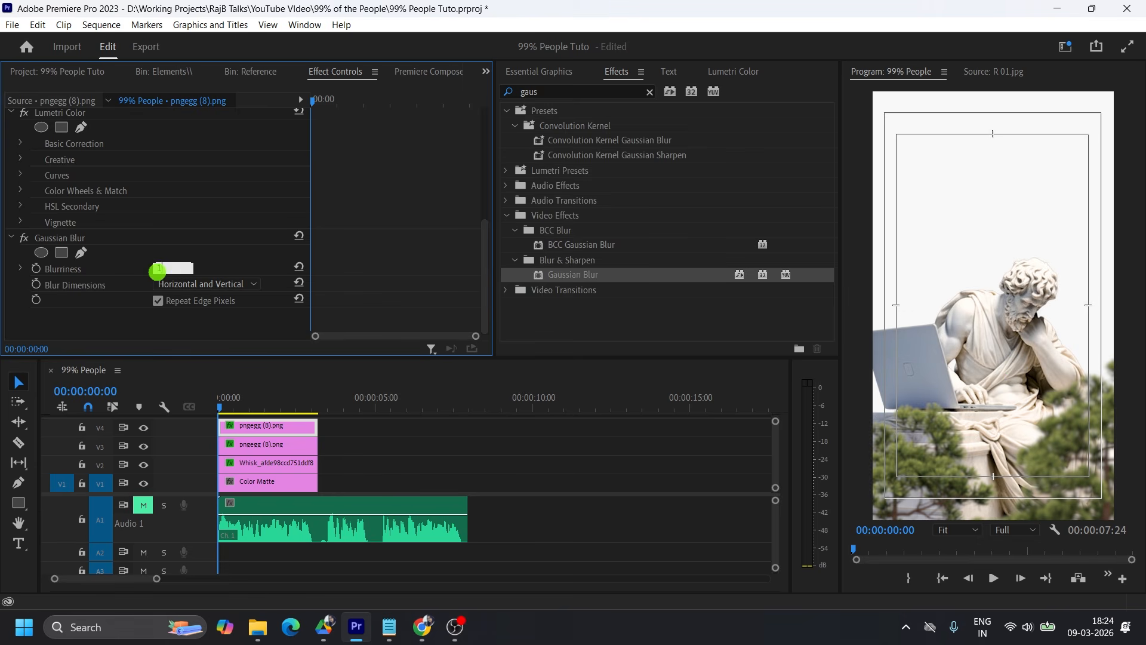
{"action": "key", "text": "Return"}
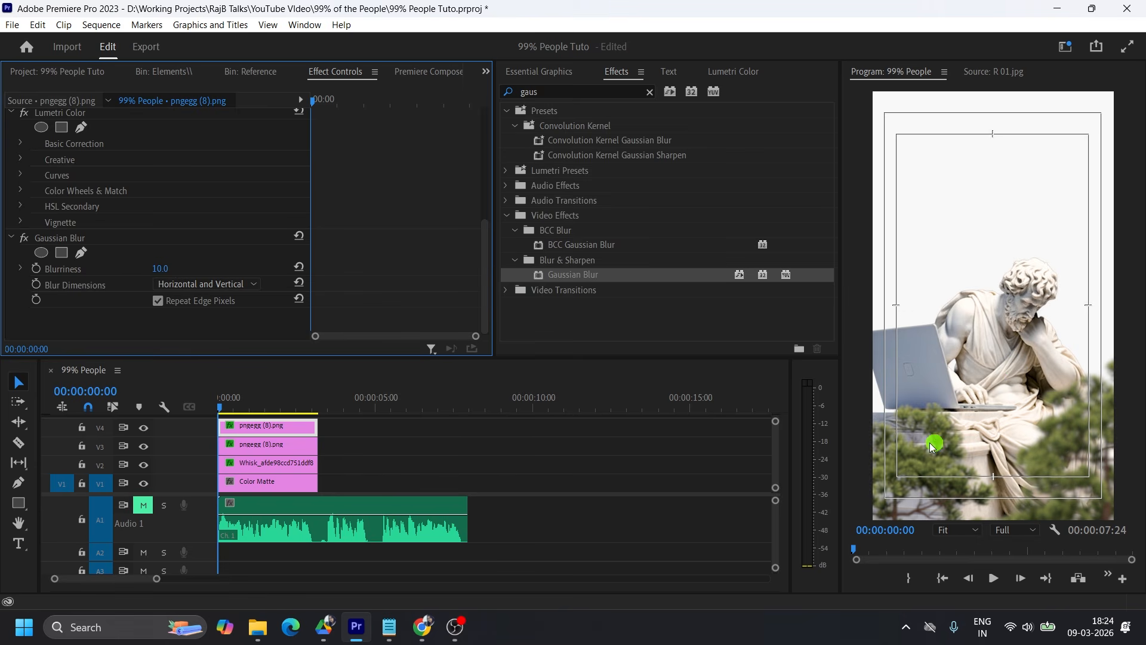
Set the Gaussian Blur blurriness of the V3 tree clip to 4.
{"action": "left_click", "coordinate": [263, 445]}
{"action": "scroll", "coordinate": [371, 278], "scroll_direction": "down", "scroll_amount": 5}
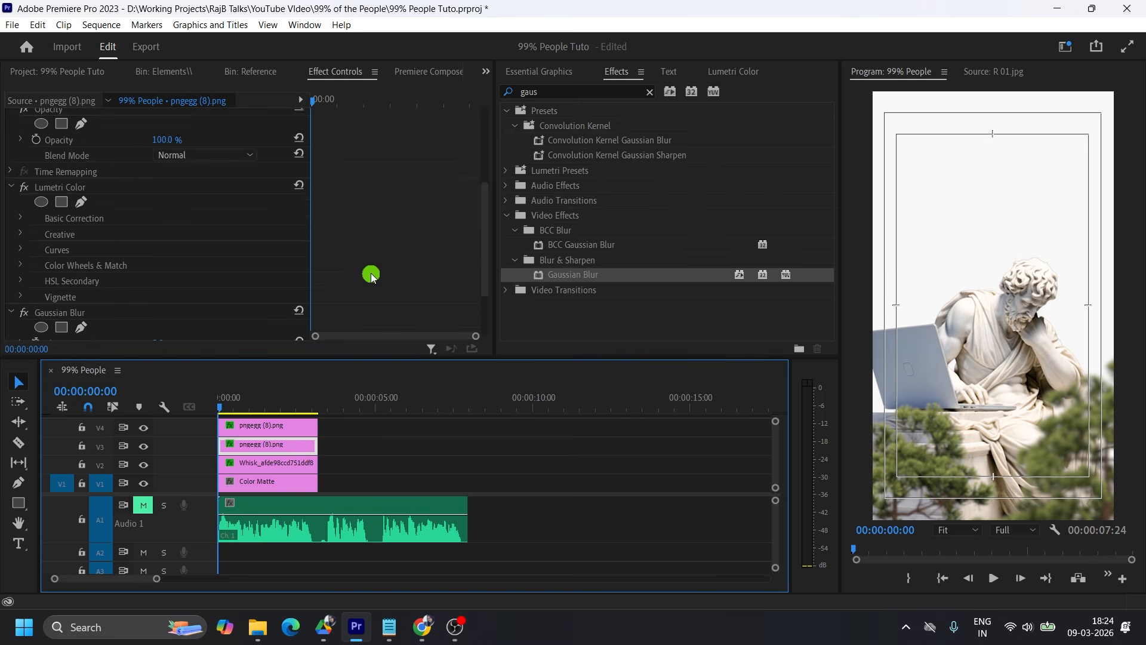
{"action": "left_click", "coordinate": [157, 274]}
{"action": "left_click", "coordinate": [157, 270]}
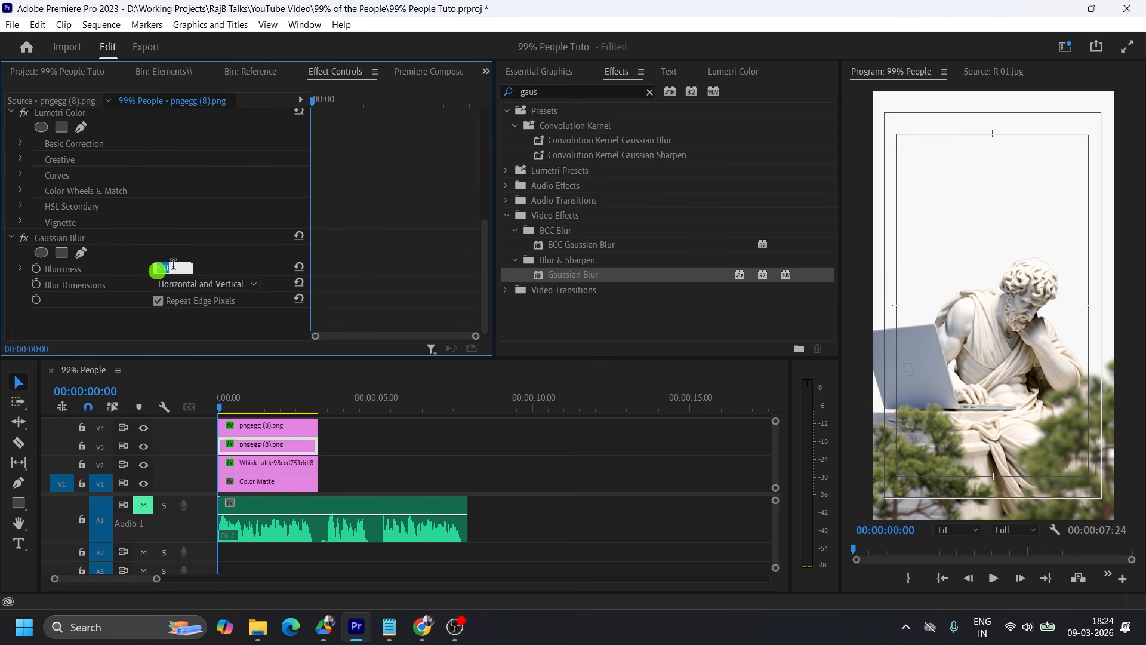
{"action": "type", "text": "4"}
{"action": "key", "text": "Return"}
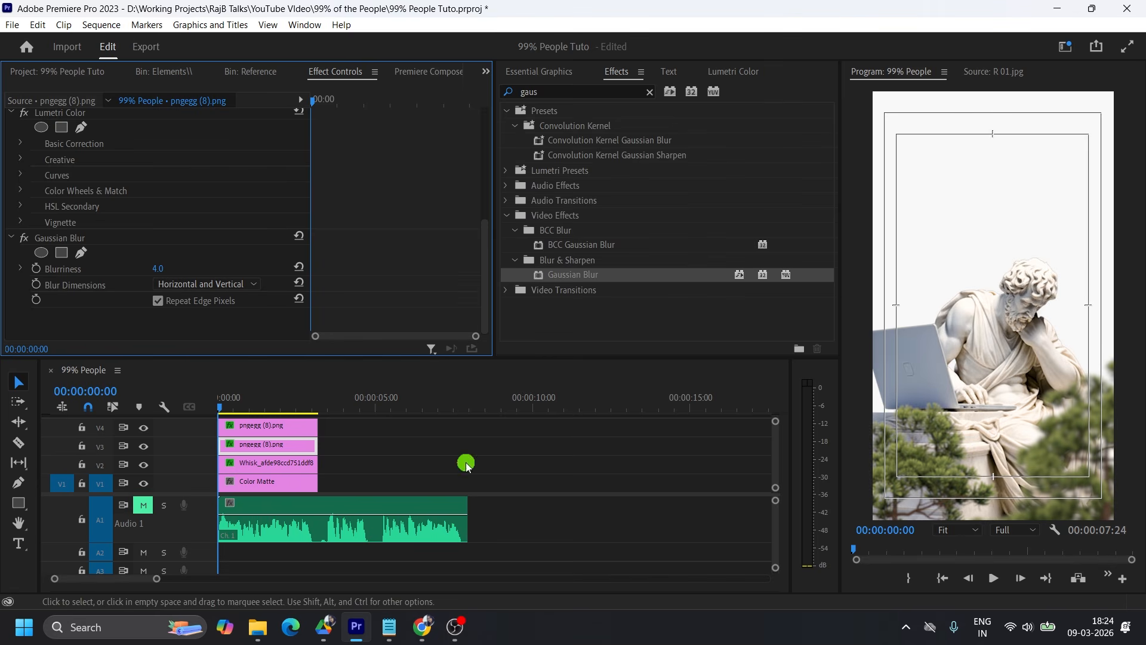
Duplicate the Color Matte in the project and recolour the copy with the orange sampled from the Color palette image.
{"action": "left_click_drag", "start_coordinate": [370, 356], "coordinate": [358, 320]}
{"action": "scroll", "coordinate": [199, 504], "scroll_direction": "up", "scroll_amount": 2}
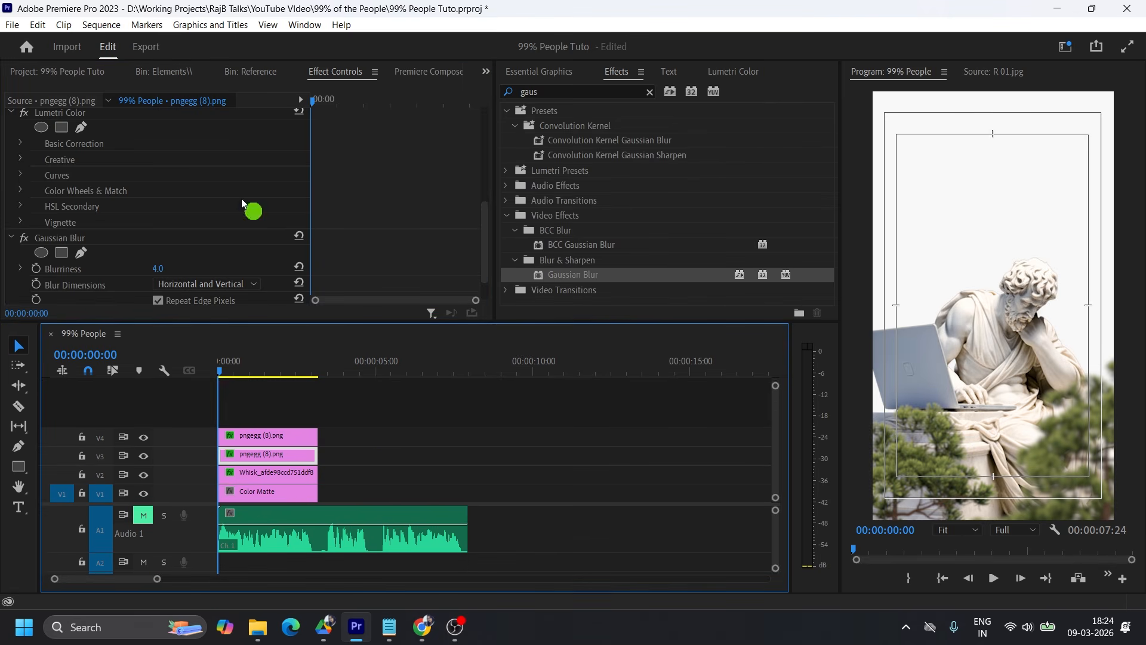
{"action": "left_click", "coordinate": [57, 72]}
{"action": "left_click", "coordinate": [83, 266]}
{"action": "right_click", "coordinate": [70, 243]}
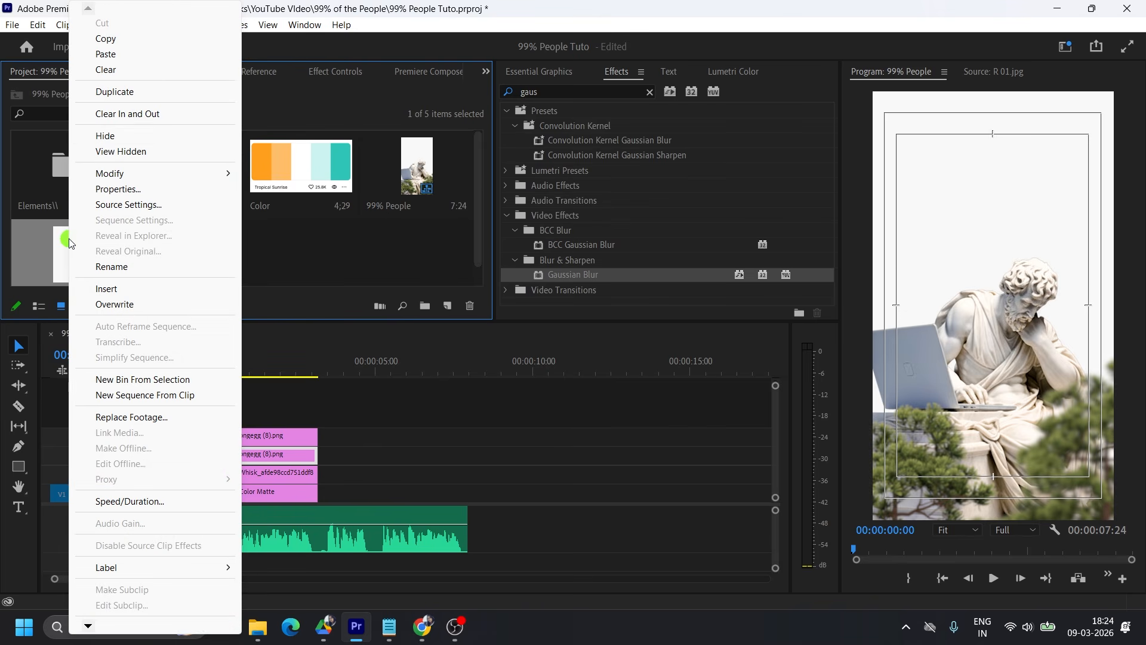
{"action": "left_click", "coordinate": [116, 90]}
{"action": "left_click", "coordinate": [200, 241]}
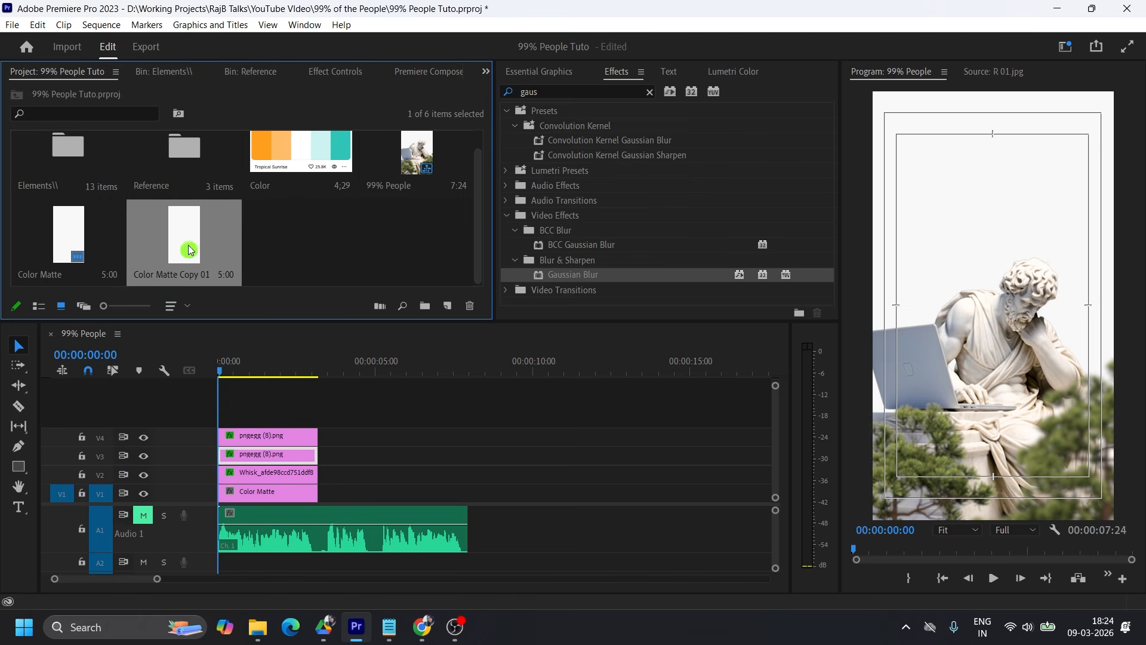
{"action": "double_click", "coordinate": [188, 243]}
{"action": "left_click", "coordinate": [719, 407]}
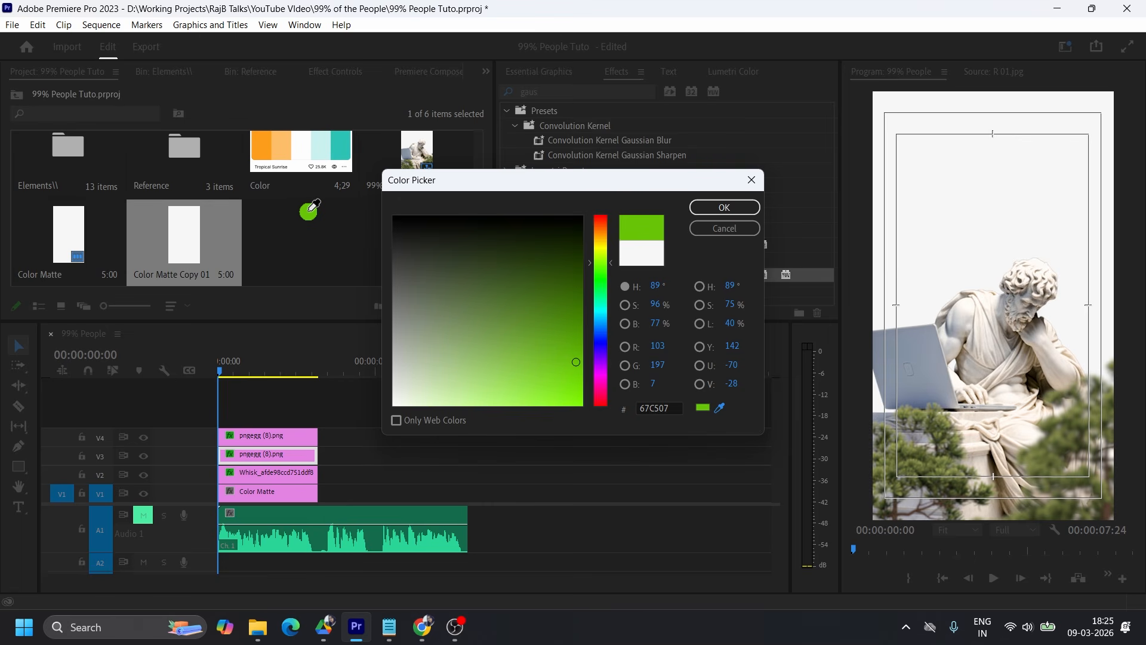
{"action": "left_click", "coordinate": [726, 209]}
Move both tree clips up one track, place Color Matte Copy 01 on V3 and trim it to the other clips' length.
{"action": "left_click_drag", "start_coordinate": [314, 413], "coordinate": [272, 471]}
{"action": "left_click_drag", "start_coordinate": [263, 438], "coordinate": [256, 472]}
{"action": "left_click", "coordinate": [367, 460]}
{"action": "left_click_drag", "start_coordinate": [183, 249], "coordinate": [238, 456]}
{"action": "left_click_drag", "start_coordinate": [375, 456], "coordinate": [318, 457]}
Add an ellipse opacity mask to the orange matte and shape it into a large circle over the frame's lower-left corner.
{"action": "left_click", "coordinate": [281, 458]}
{"action": "left_click", "coordinate": [336, 71]}
{"action": "scroll", "coordinate": [377, 213], "scroll_direction": "down", "scroll_amount": 2}
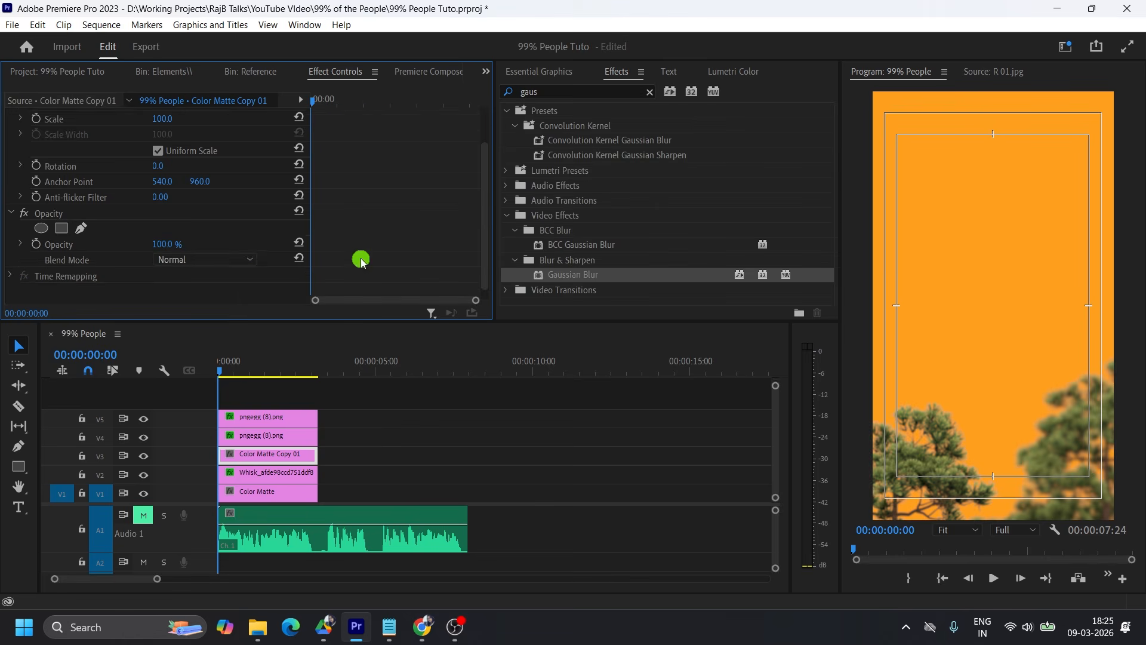
{"action": "left_click", "coordinate": [39, 218]}
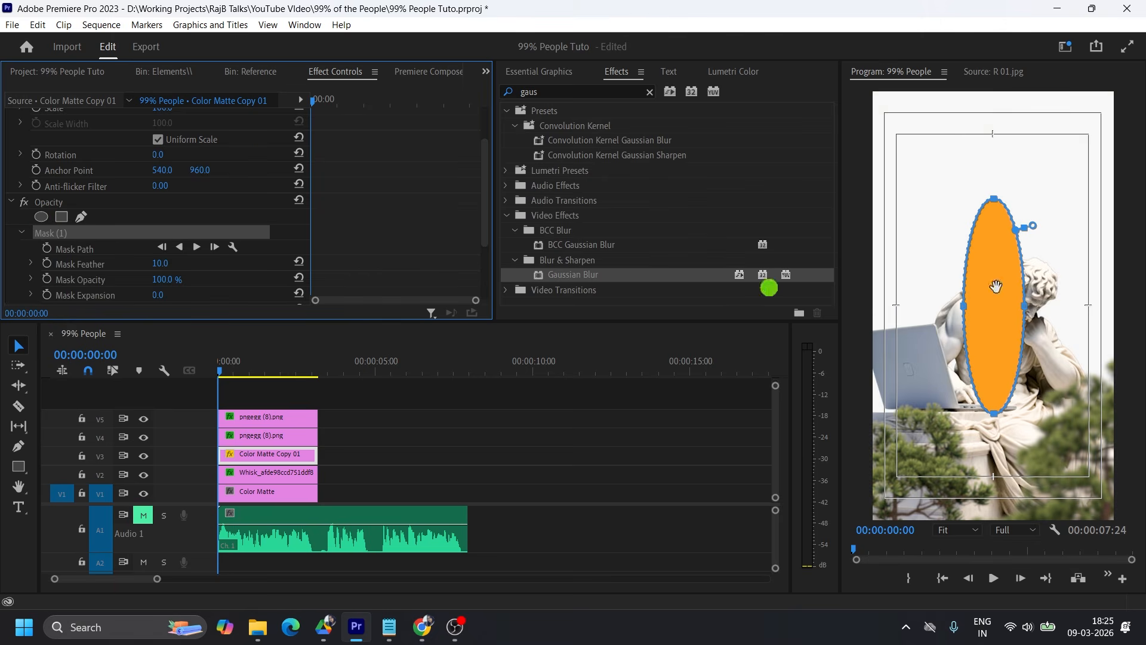
{"action": "mouse_move", "coordinate": [1025, 306]}
{"action": "left_mouse_down"}
{"action": "mouse_move", "coordinate": [1109, 305]}
{"action": "mouse_move", "coordinate": [966, 374]}
{"action": "mouse_move", "coordinate": [931, 459]}
{"action": "mouse_move", "coordinate": [1029, 480]}
{"action": "left_mouse_up"}
{"action": "left_click", "coordinate": [381, 203]}
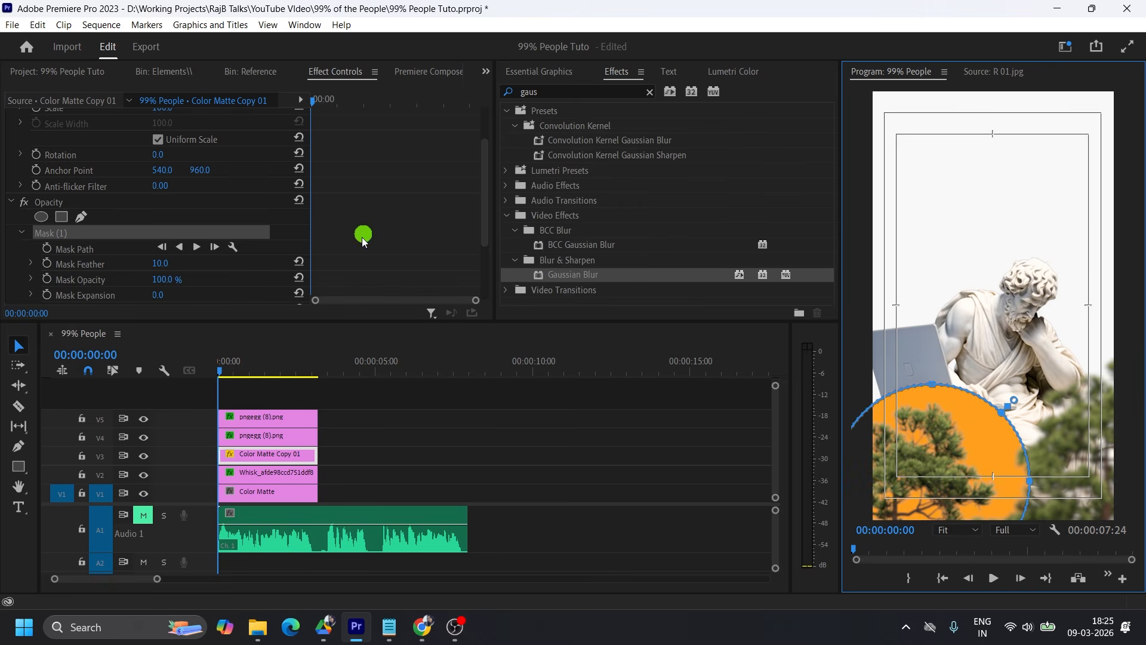
Try the Overlay, Soft Light, Hard Light, Vivid Light, Linear Light and Pin Light blend modes on the masked orange matte.
{"action": "scroll", "coordinate": [367, 238], "scroll_direction": "down", "scroll_amount": 3}
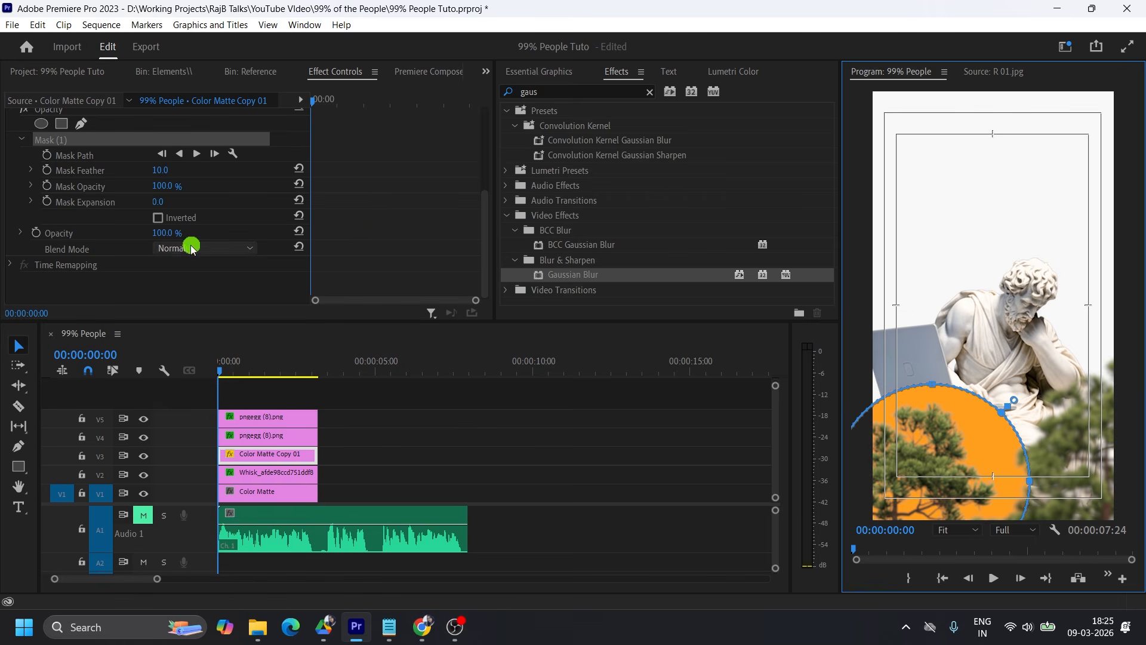
{"action": "left_click", "coordinate": [189, 249]}
{"action": "left_click", "coordinate": [186, 471]}
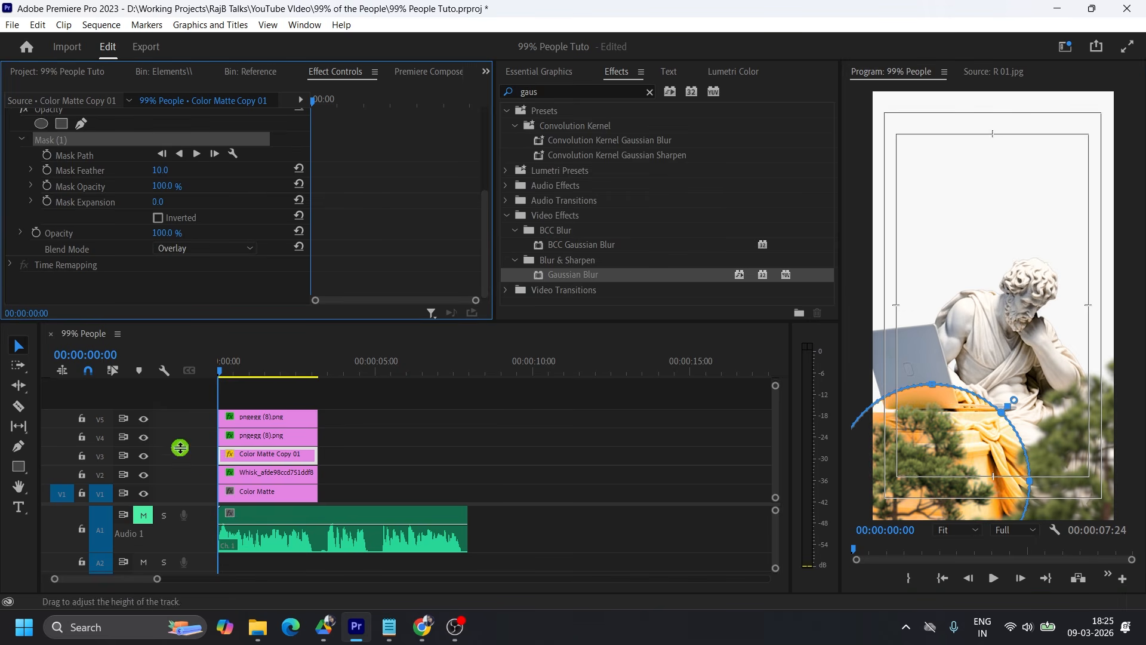
{"action": "left_click", "coordinate": [192, 248]}
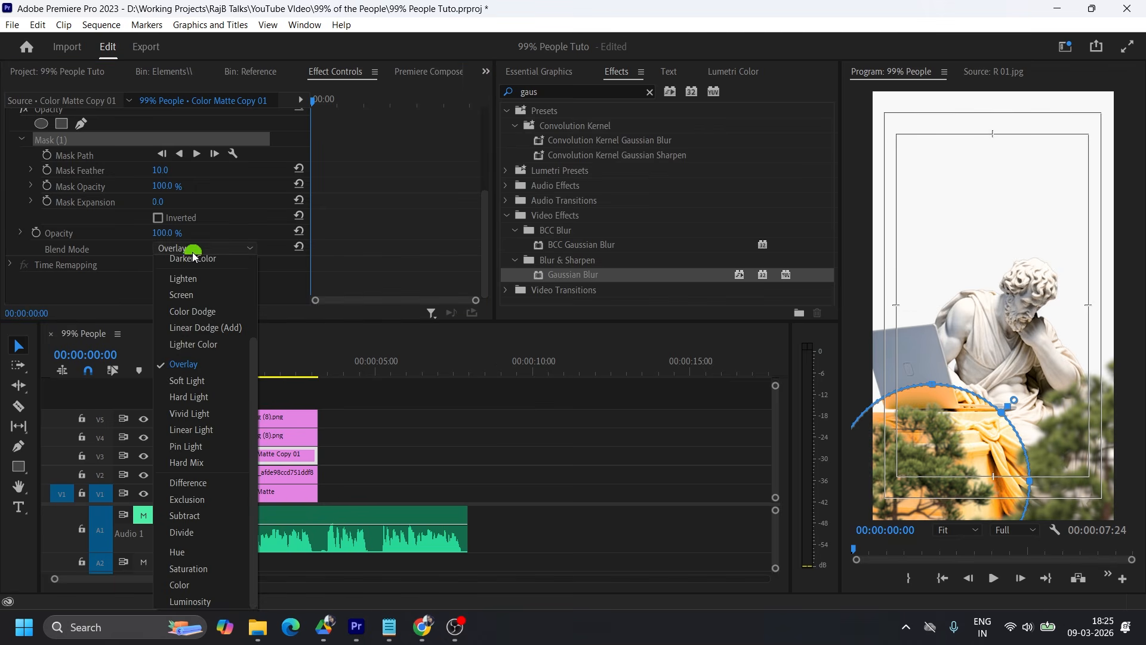
{"action": "left_click", "coordinate": [205, 380]}
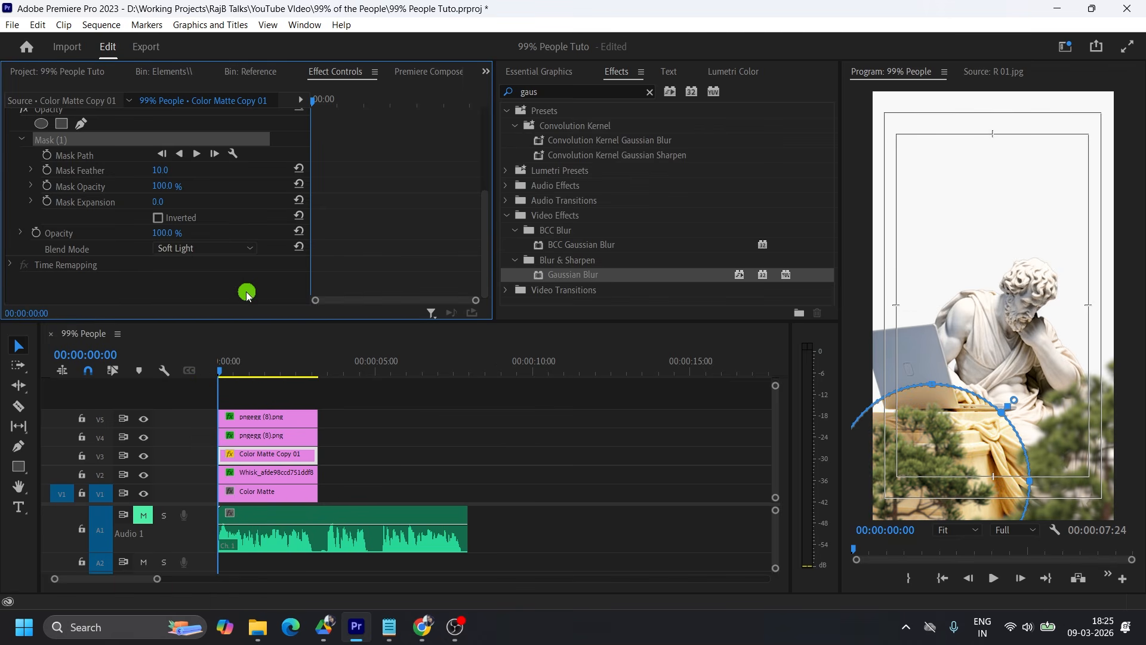
{"action": "left_click", "coordinate": [190, 249]}
{"action": "left_click", "coordinate": [200, 399]}
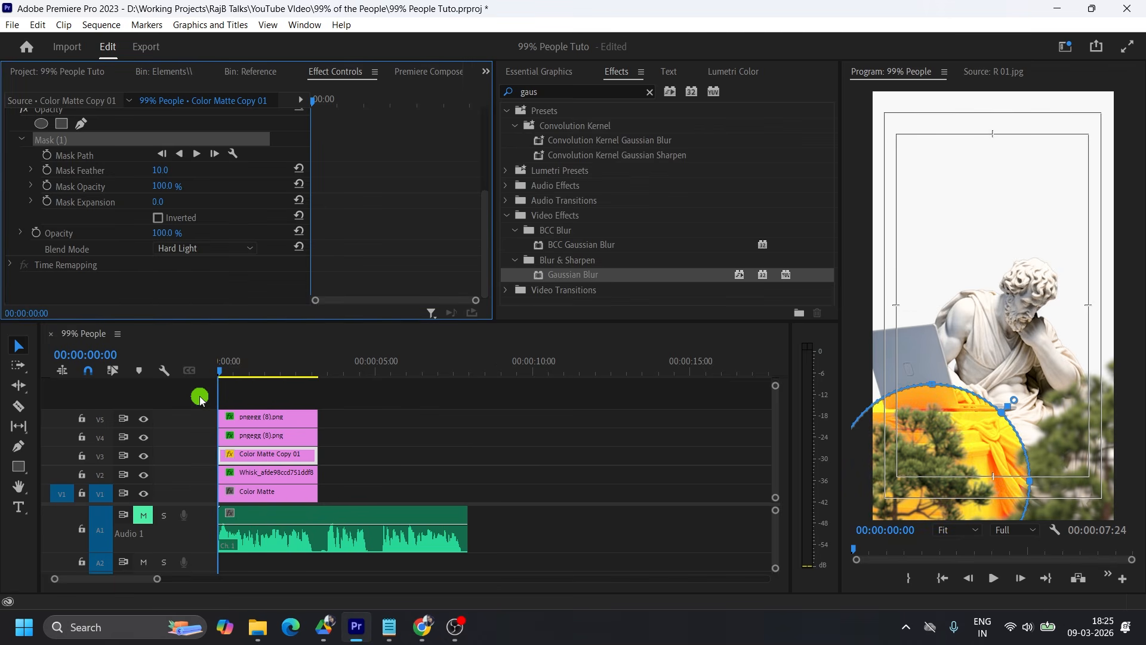
{"action": "left_click", "coordinate": [192, 248]}
{"action": "left_click", "coordinate": [191, 429]}
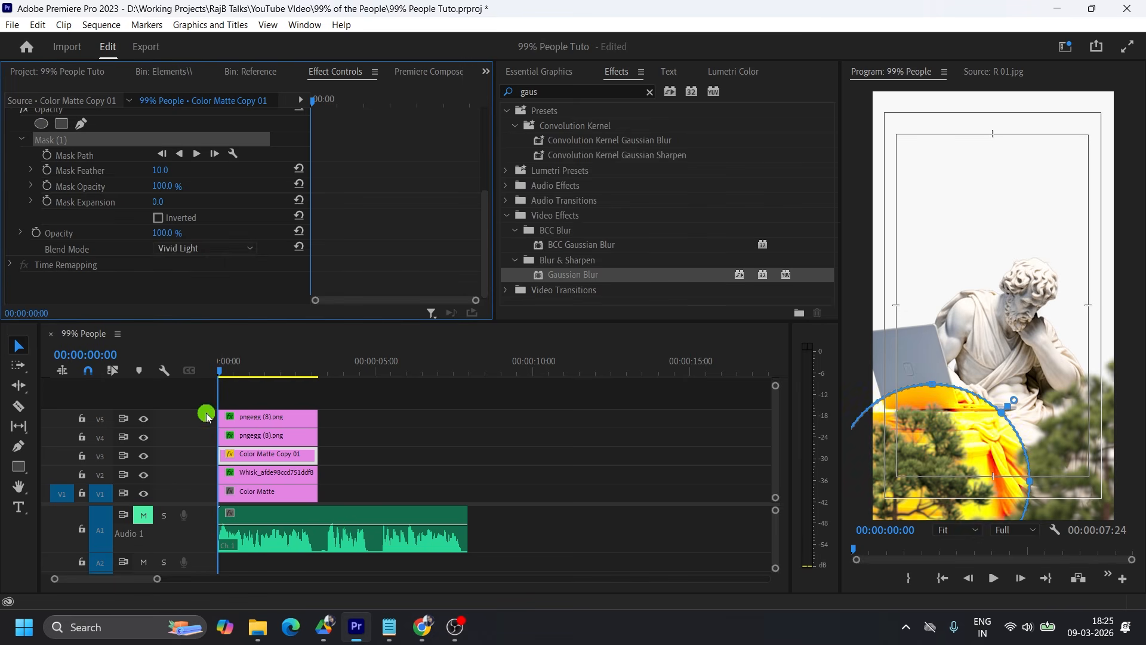
{"action": "left_click", "coordinate": [203, 248]}
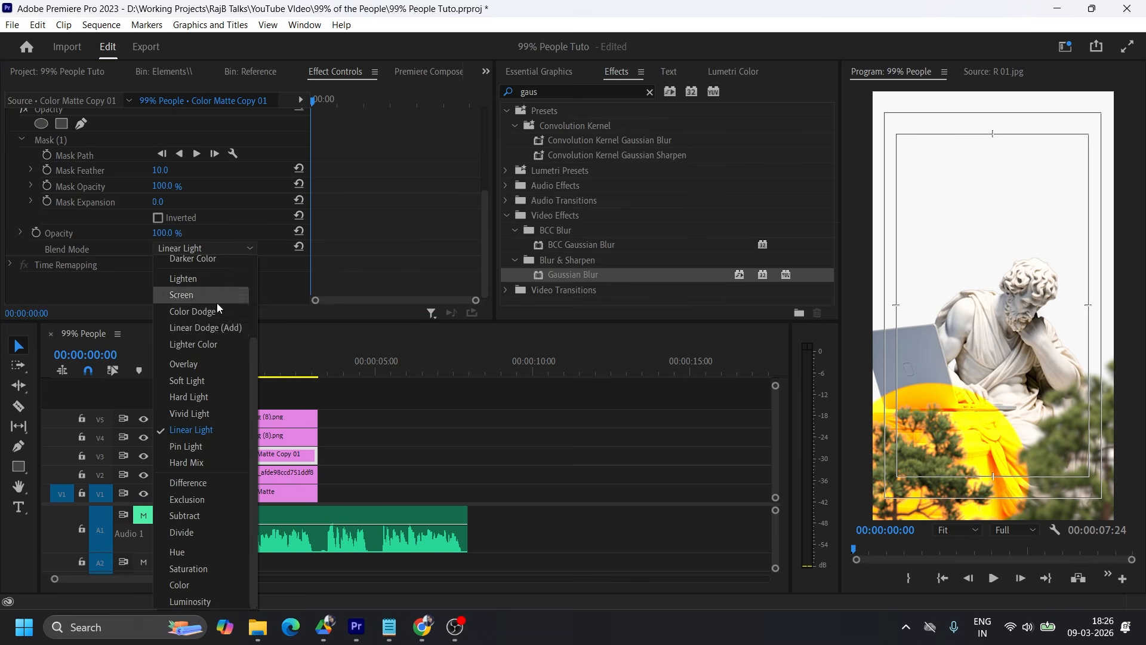
{"action": "left_click", "coordinate": [199, 445]}
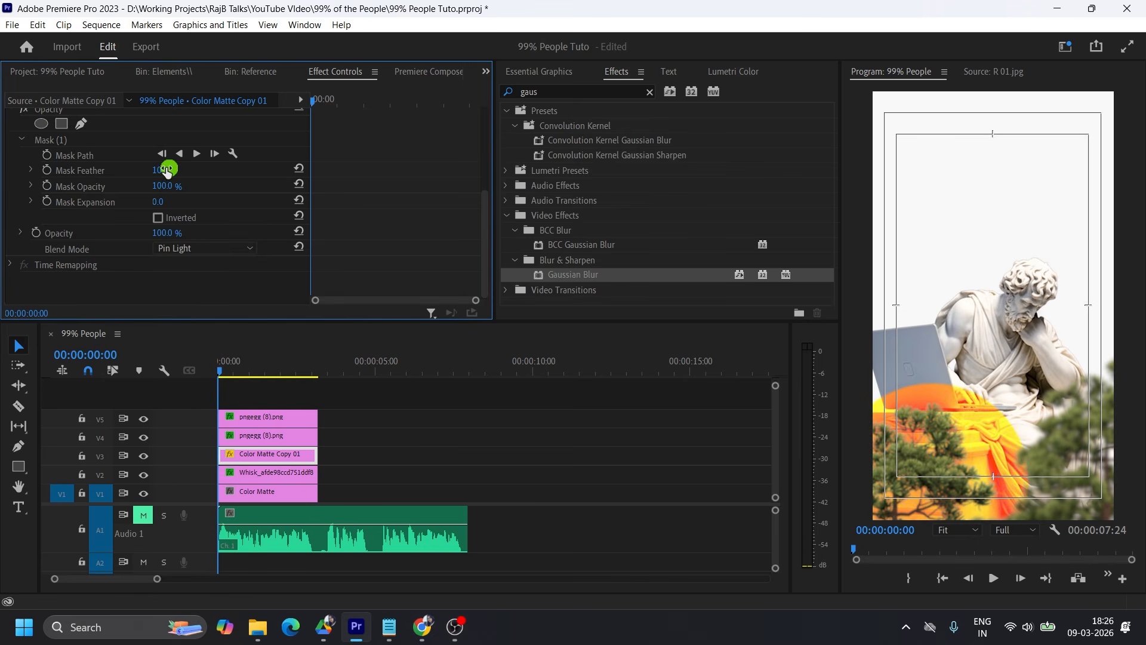
Set the orange matte's blend mode to Overlay and its mask feather to 748.
{"action": "left_click_drag", "start_coordinate": [392, 168], "coordinate": [963, 167]}
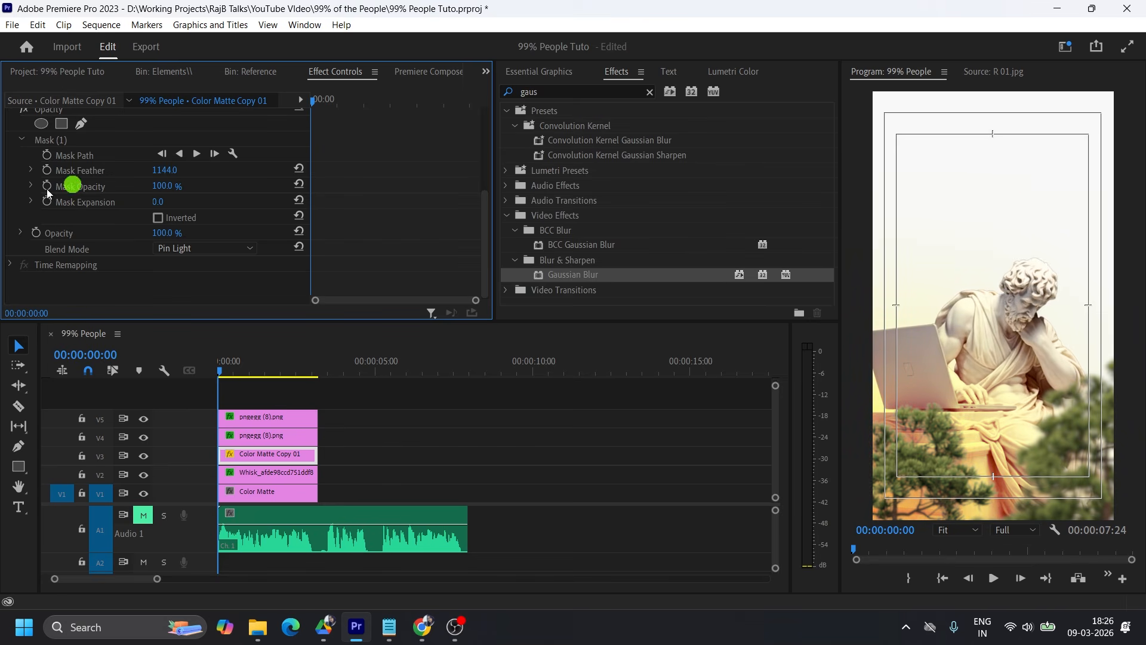
{"action": "left_click", "coordinate": [199, 247]}
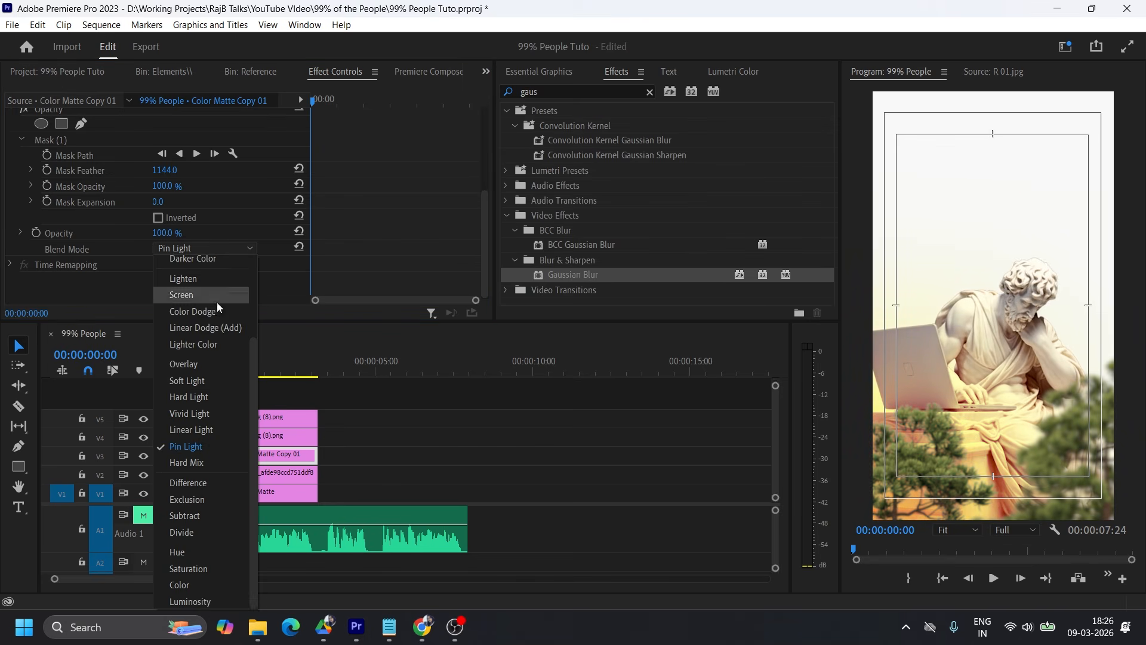
{"action": "left_click", "coordinate": [202, 365]}
{"action": "left_click", "coordinate": [207, 248]}
{"action": "left_click_drag", "start_coordinate": [168, 171], "coordinate": [102, 175]}
{"action": "left_click_drag", "start_coordinate": [174, 171], "coordinate": [176, 172]}
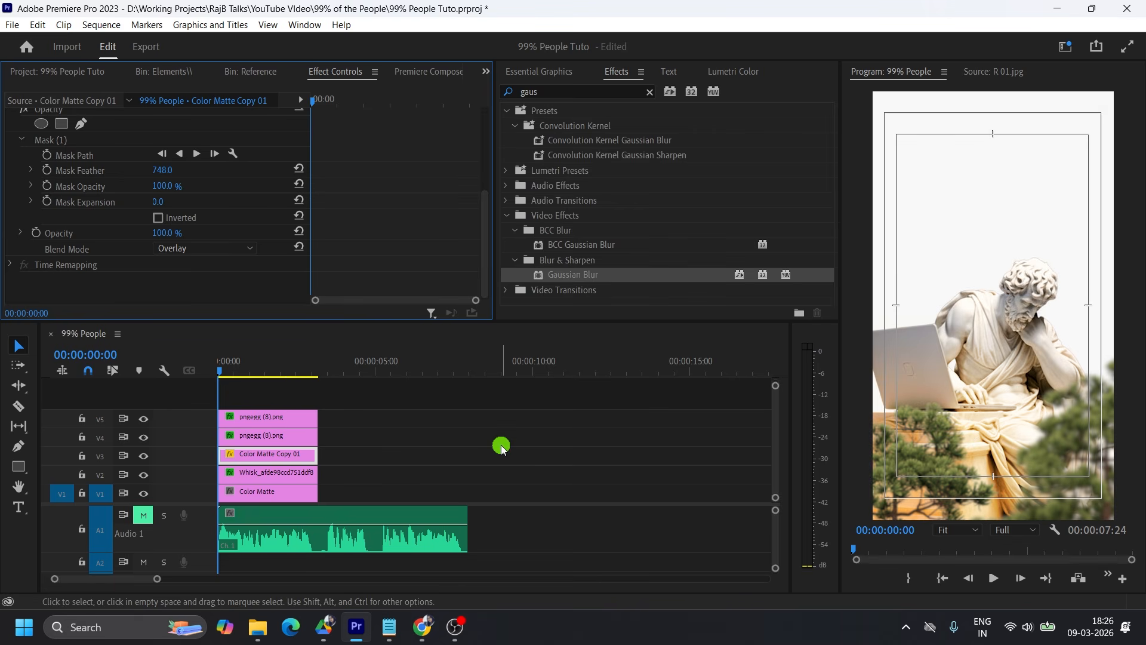
Review the R 01.jpg reference image and return to the Elements bin.
{"action": "left_click", "coordinate": [253, 73]}
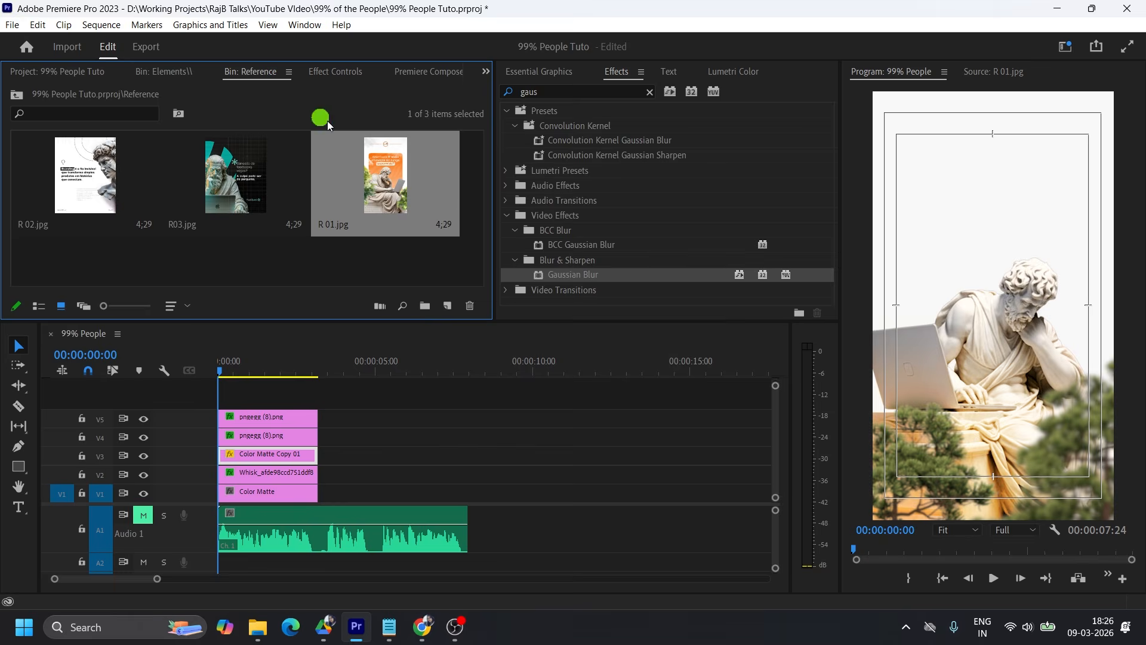
{"action": "left_click_drag", "start_coordinate": [416, 176], "coordinate": [1060, 382]}
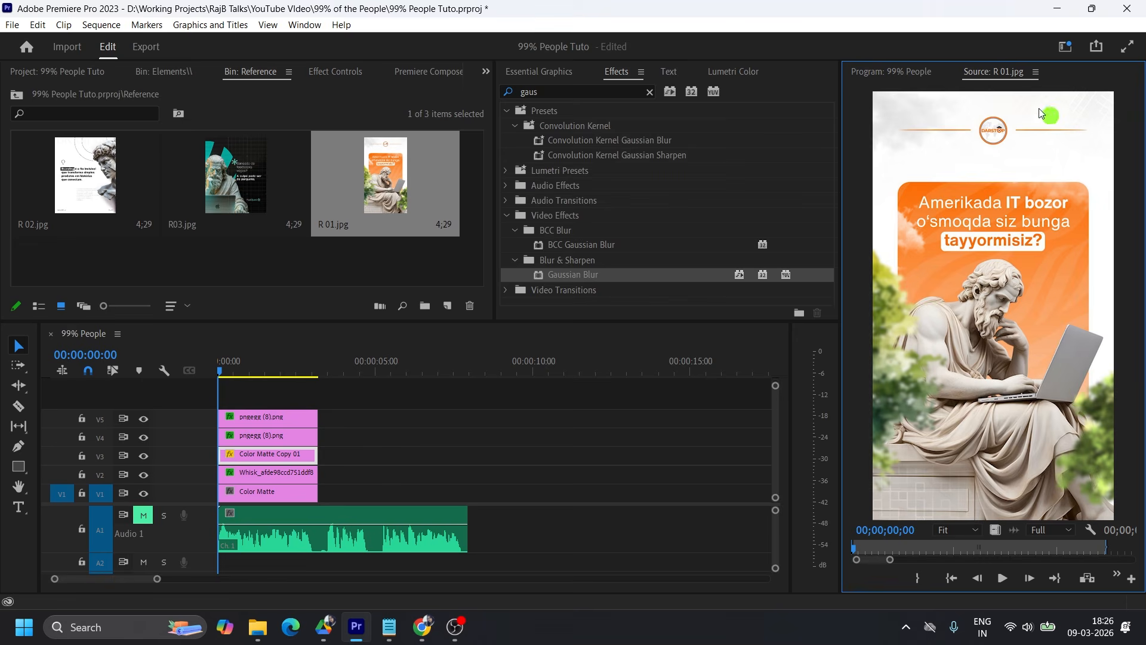
{"action": "left_click", "coordinate": [168, 79]}
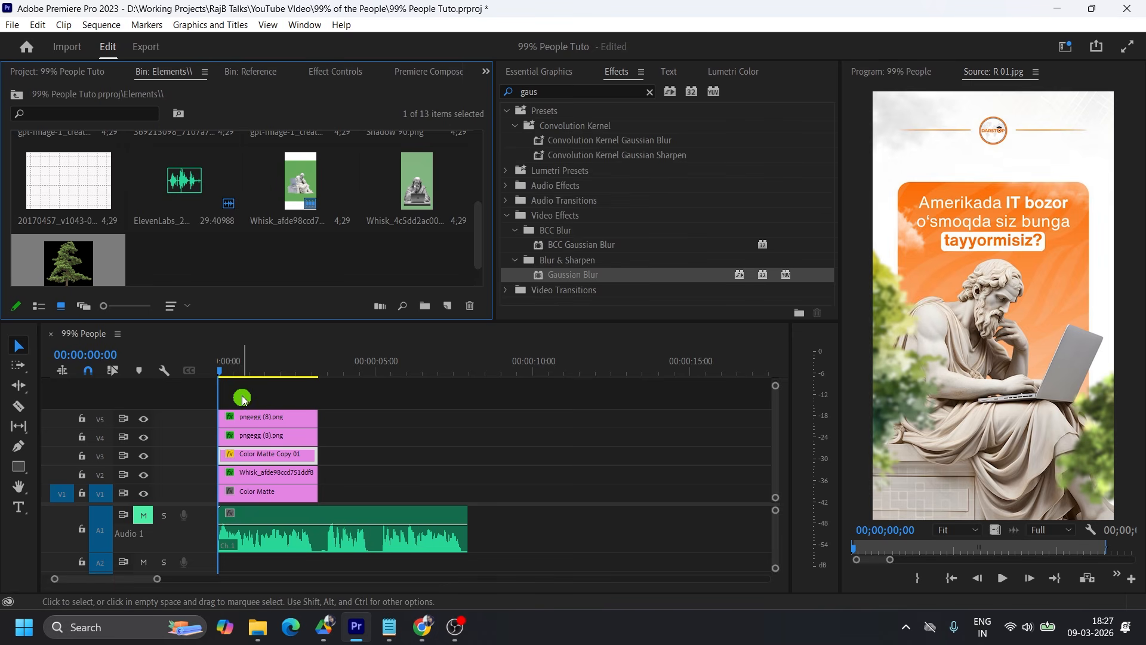
Shift the statue, orange matte and tree clips up one track and place the grid image on V2, trimmed to match their length.
{"action": "left_click_drag", "start_coordinate": [241, 395], "coordinate": [271, 469]}
{"action": "left_click_drag", "start_coordinate": [262, 413], "coordinate": [261, 403]}
{"action": "left_click", "coordinate": [1019, 308]}
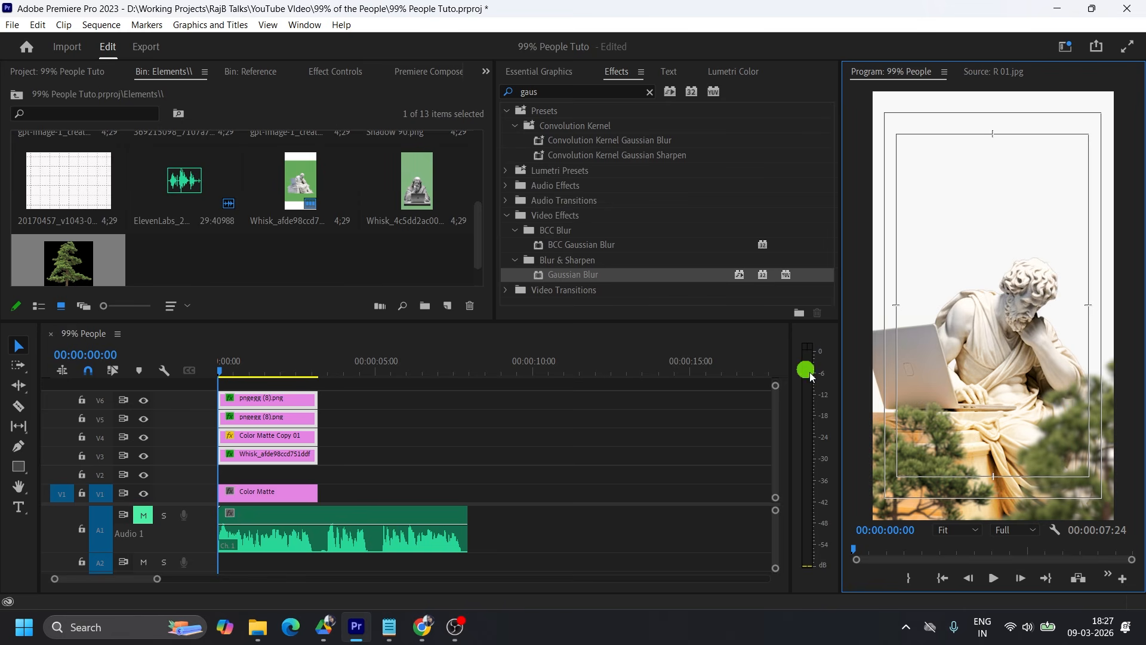
{"action": "left_click_drag", "start_coordinate": [69, 179], "coordinate": [219, 472]}
{"action": "left_click_drag", "start_coordinate": [372, 473], "coordinate": [315, 472]}
Move the playhead to 00:00:02:03 and change the statue clip's label colour to Teal.
{"action": "left_click", "coordinate": [284, 364]}
{"action": "left_click", "coordinate": [273, 495]}
{"action": "left_click", "coordinate": [273, 457]}
{"action": "right_click", "coordinate": [275, 457]}
{"action": "mouse_move", "coordinate": [305, 418]}
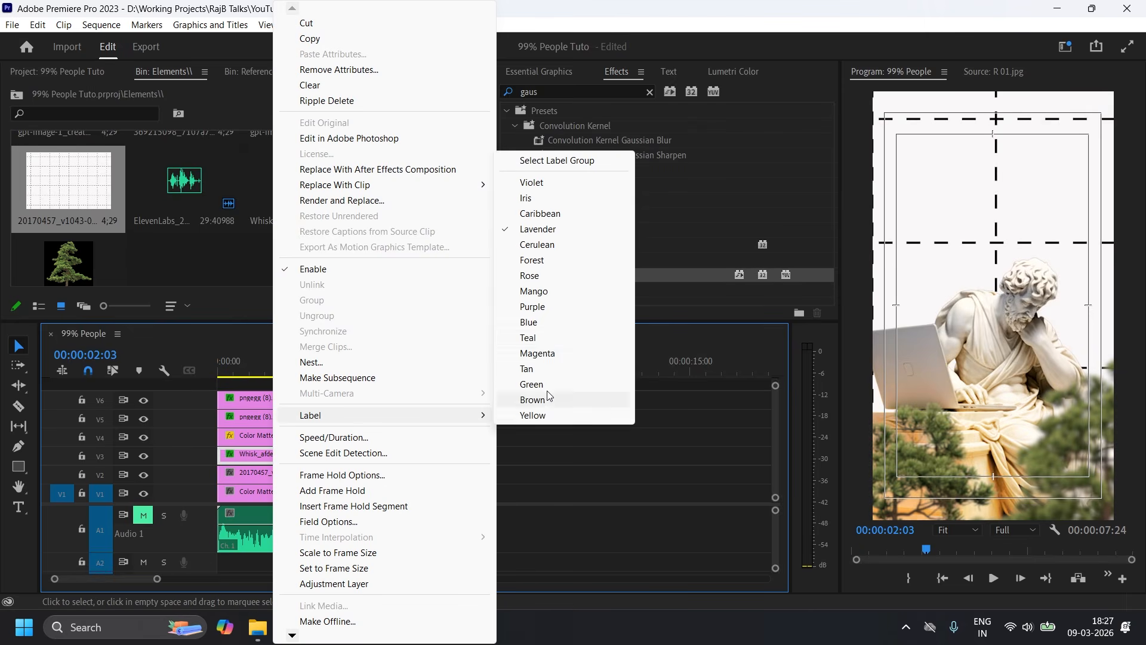
{"action": "left_click", "coordinate": [612, 336]}
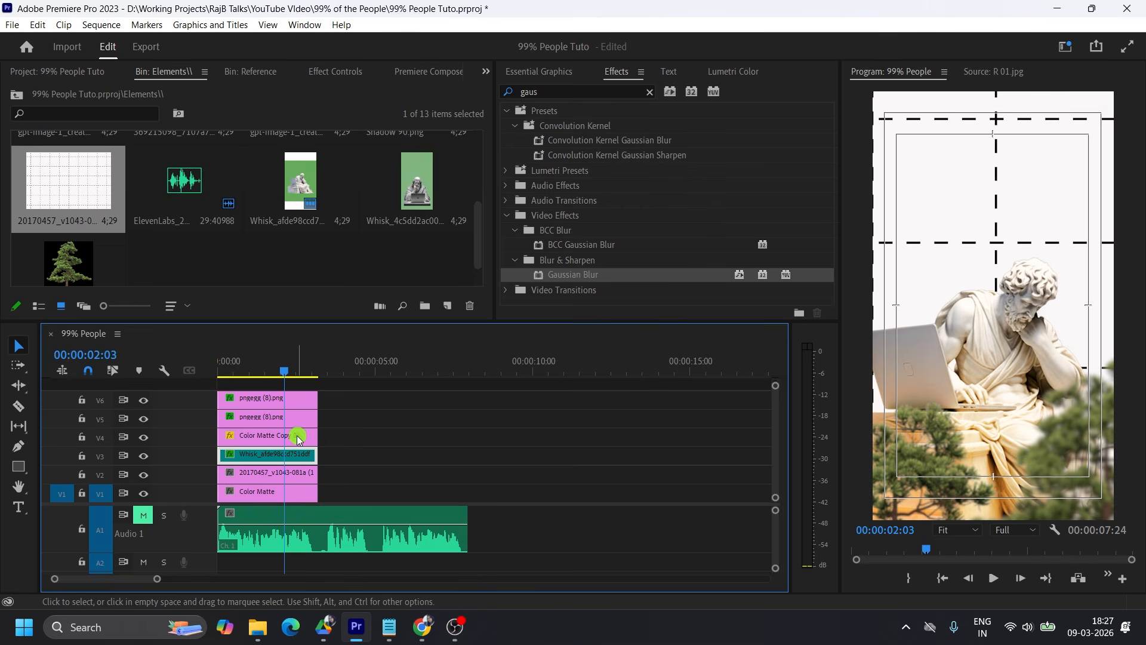
Give both Color Matte clips a pink label colour.
{"action": "left_click", "coordinate": [281, 497]}
{"action": "left_click", "coordinate": [274, 438], "text": "shift"}
{"action": "right_click", "coordinate": [274, 439]}
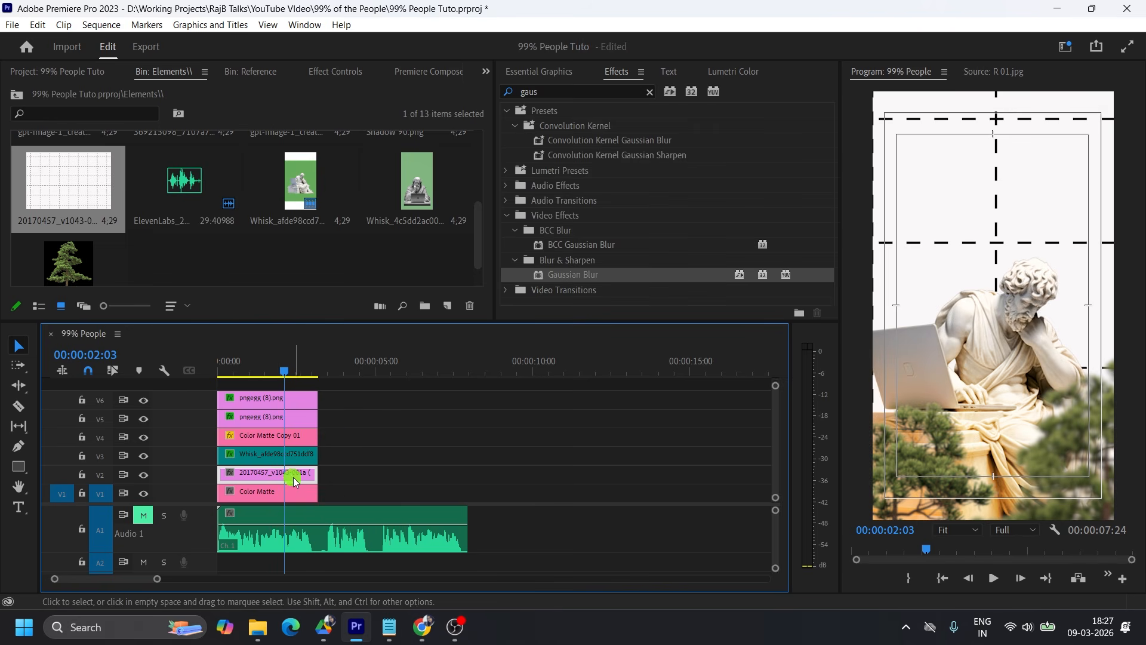
Rename the grid image clip on V2 to "grid".
{"action": "right_click", "coordinate": [266, 478]}
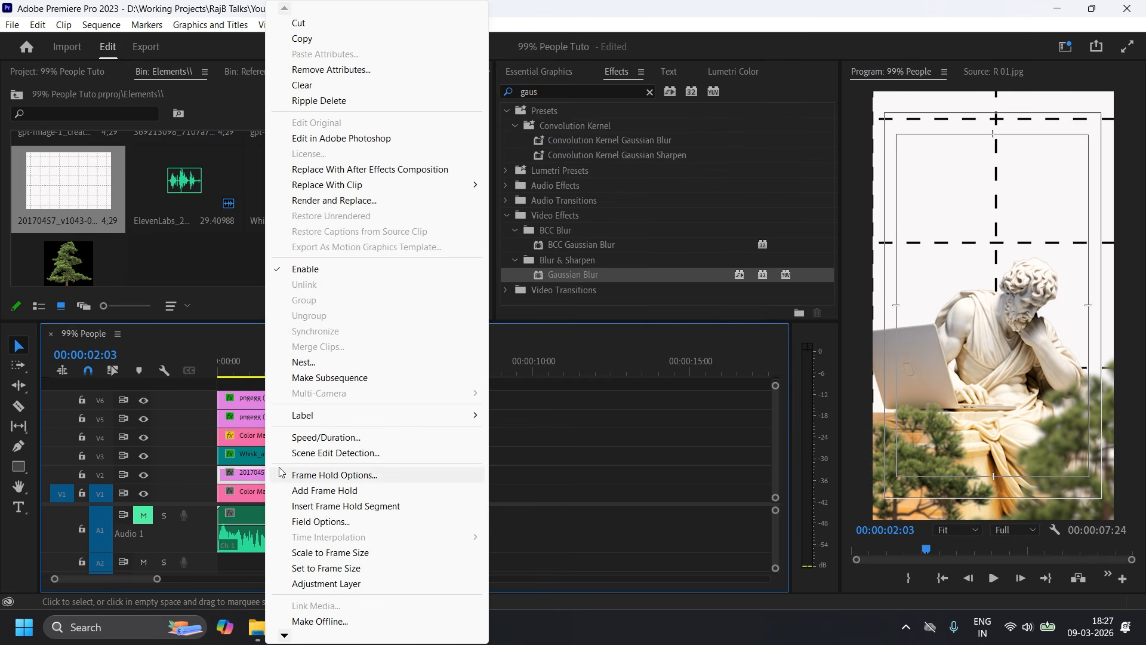
{"action": "mouse_move", "coordinate": [285, 633]}
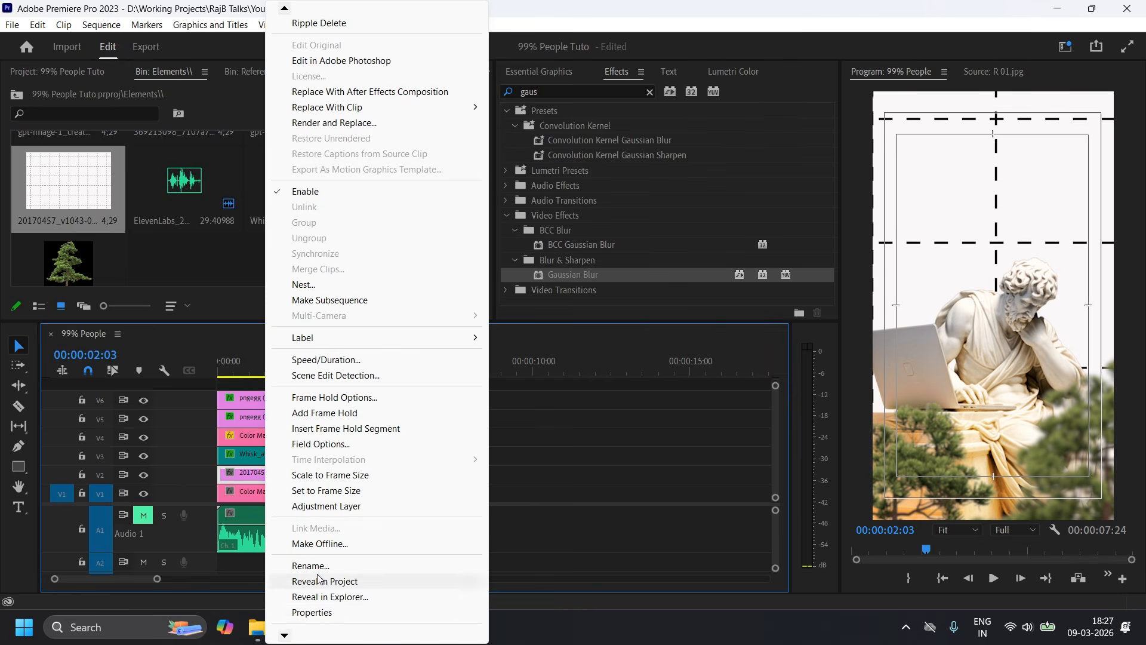
{"action": "left_click", "coordinate": [316, 566]}
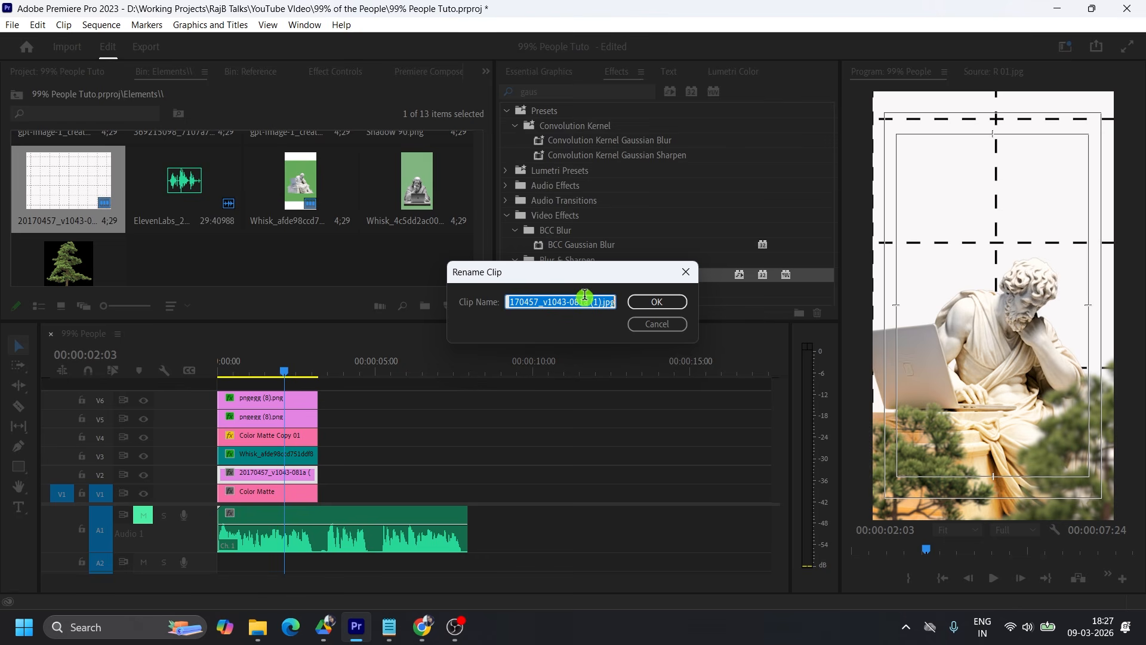
{"action": "type", "text": "grid"}
{"action": "key", "text": "Return"}
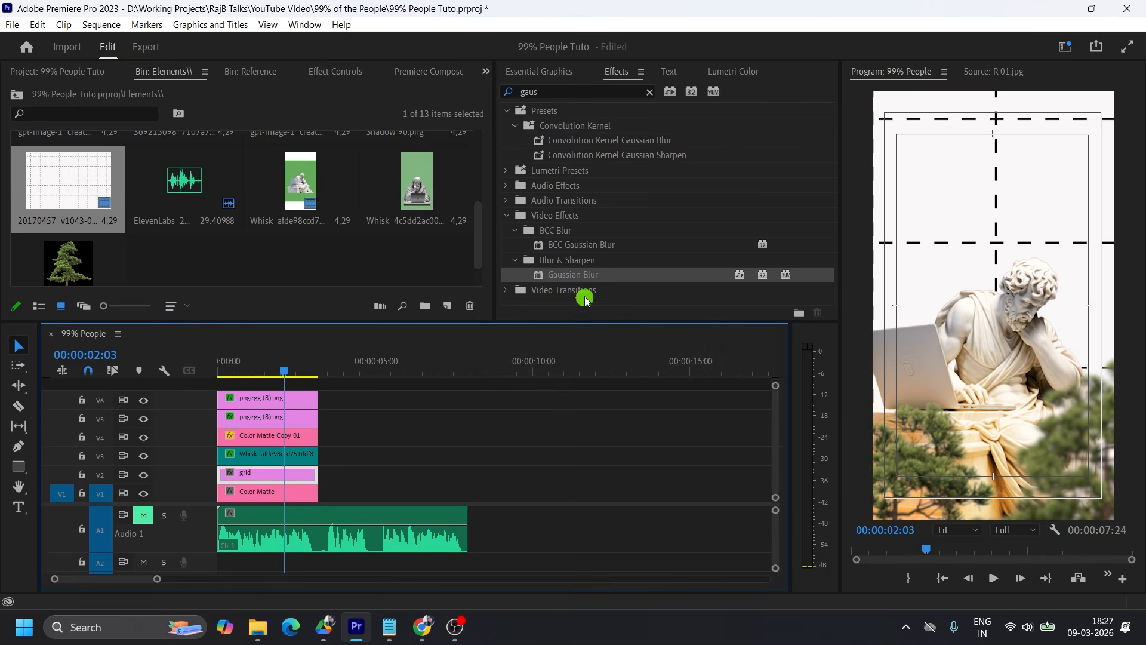
Rename the statue clip on V3 to "Rename".
{"action": "right_click", "coordinate": [272, 457]}
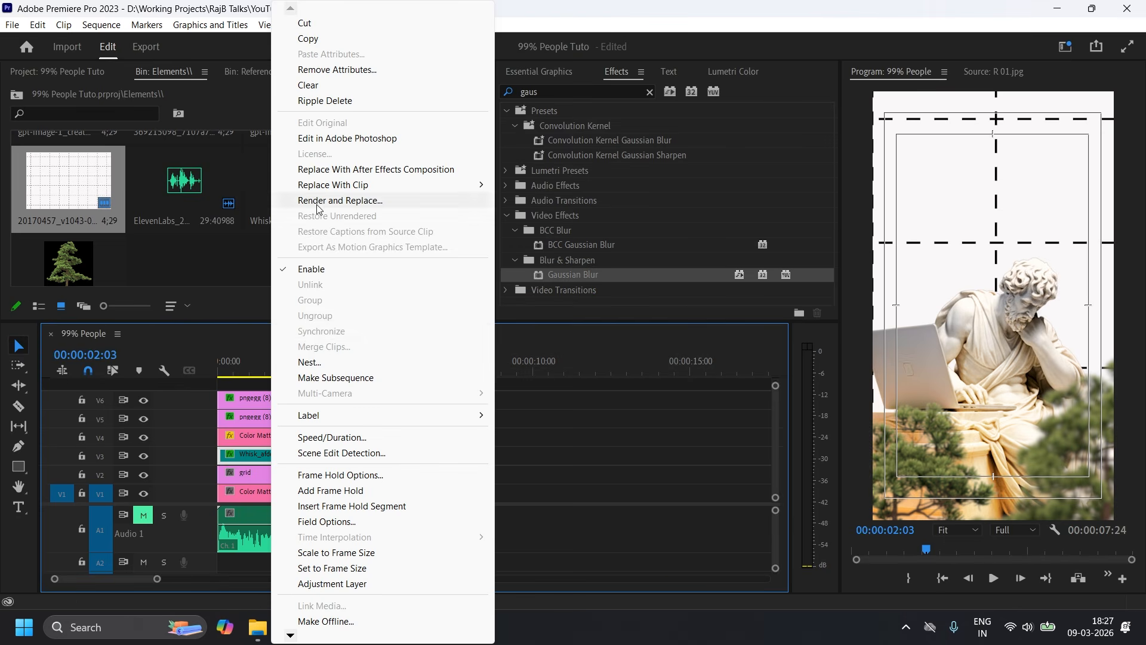
{"action": "scroll", "coordinate": [291, 636], "scroll_direction": "down", "scroll_amount": 3}
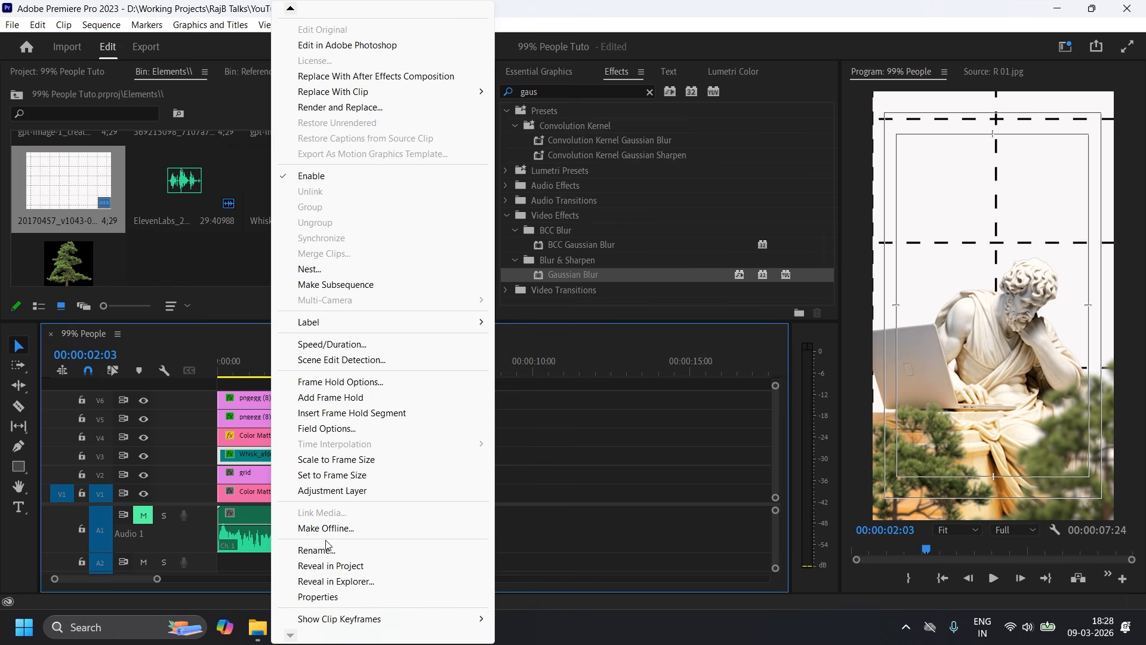
{"action": "left_click", "coordinate": [316, 551]}
{"action": "type", "text": "Rename"}
{"action": "left_click", "coordinate": [655, 304]}
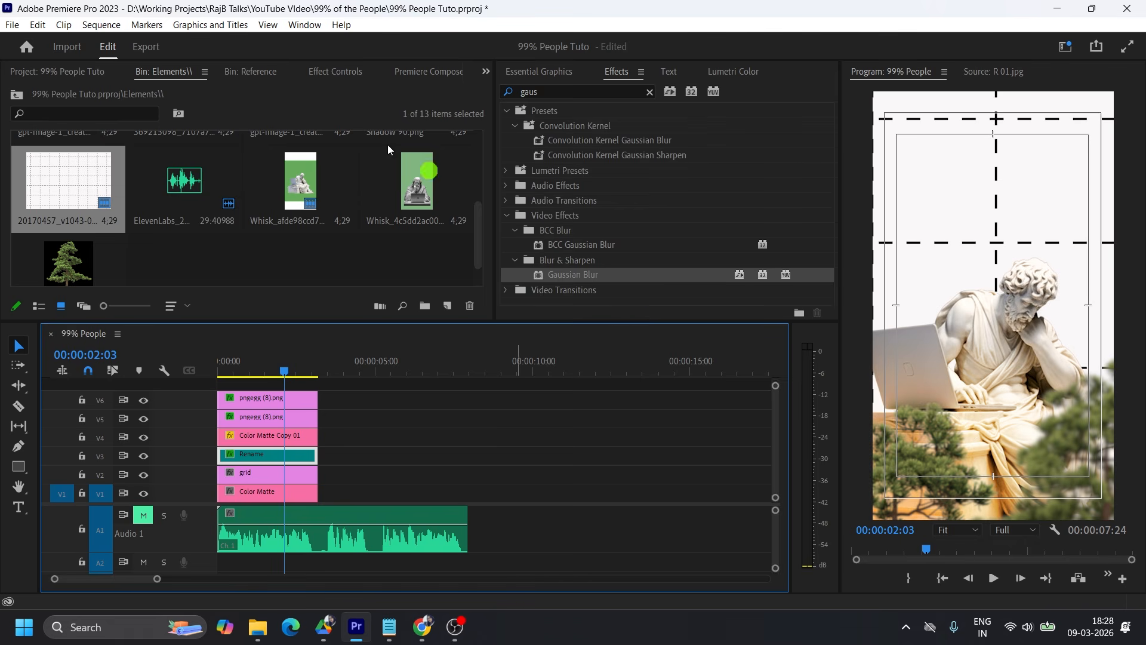
{"action": "left_click", "coordinate": [316, 73]}
{"action": "scroll", "coordinate": [343, 222], "scroll_direction": "down", "scroll_amount": 5}
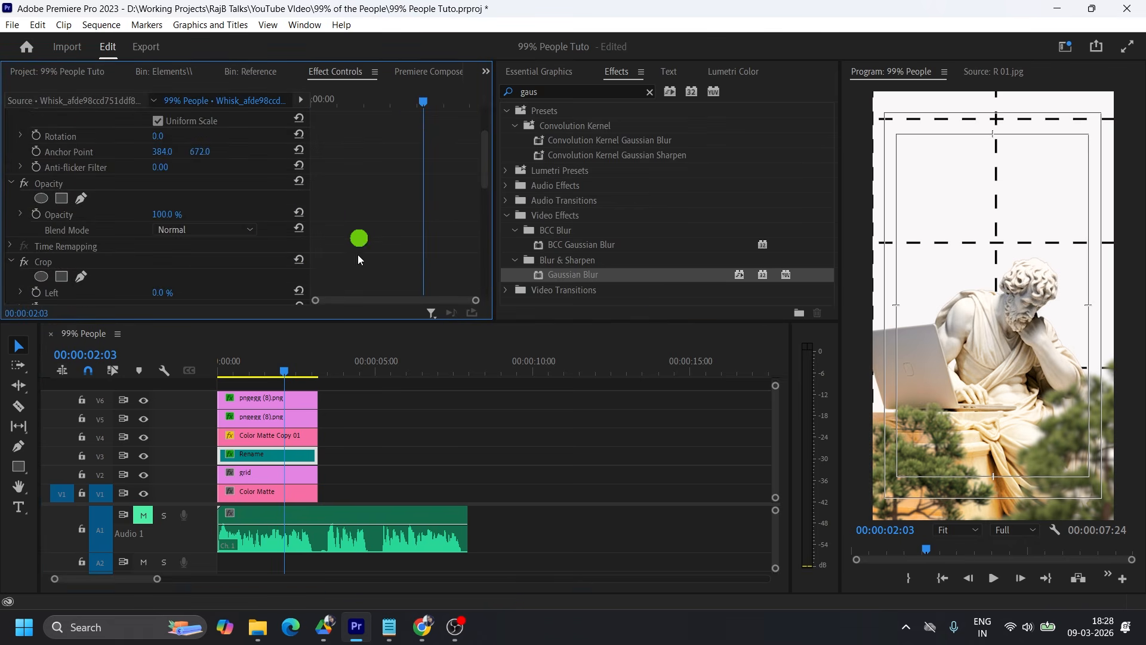
{"action": "scroll", "coordinate": [359, 246], "scroll_direction": "up", "scroll_amount": 5}
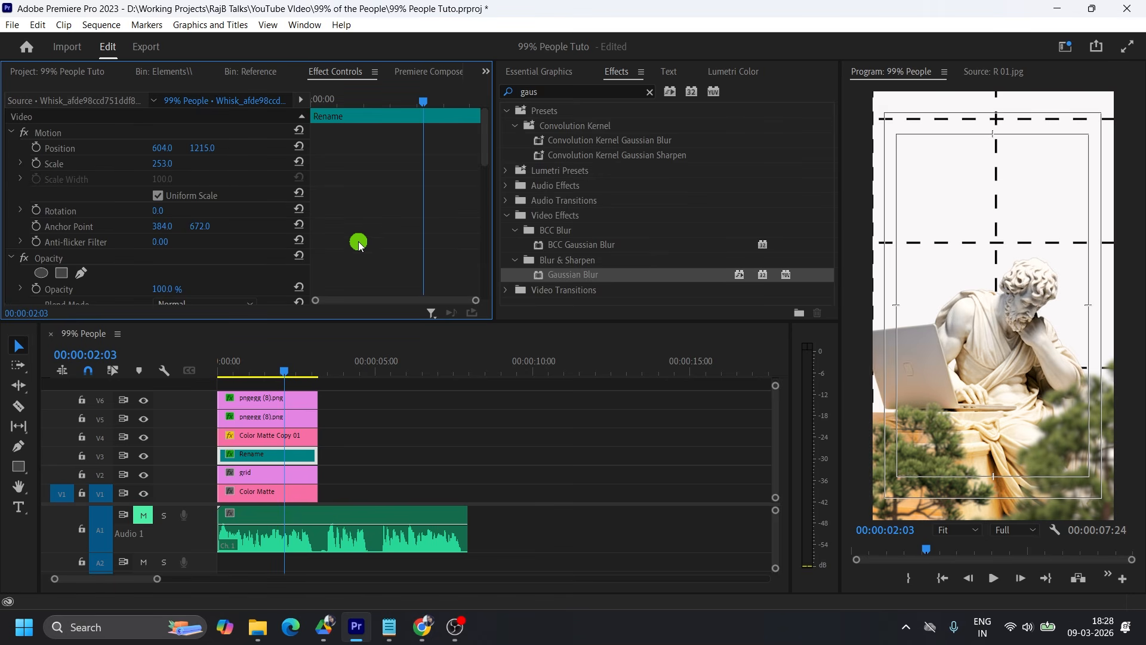
{"action": "mouse_move", "coordinate": [167, 167]}
{"action": "left_mouse_down"}
{"action": "mouse_move", "coordinate": [140, 161]}
{"action": "mouse_move", "coordinate": [174, 164]}
{"action": "left_mouse_up"}
{"action": "scroll", "coordinate": [358, 215], "scroll_direction": "down", "scroll_amount": 2}
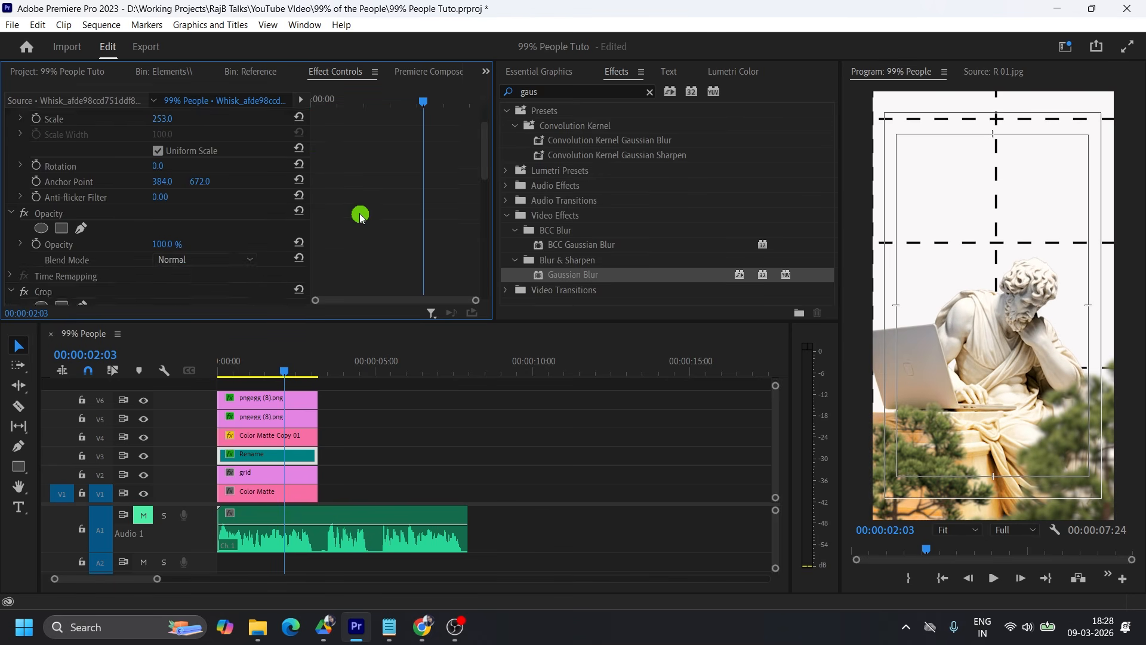
Set the grid clip's scale to 27, rotation to 90° and position to 540, 946.
{"action": "left_click", "coordinate": [258, 474]}
{"action": "left_click_drag", "start_coordinate": [163, 165], "coordinate": [98, 161]}
{"action": "left_click", "coordinate": [159, 211]}
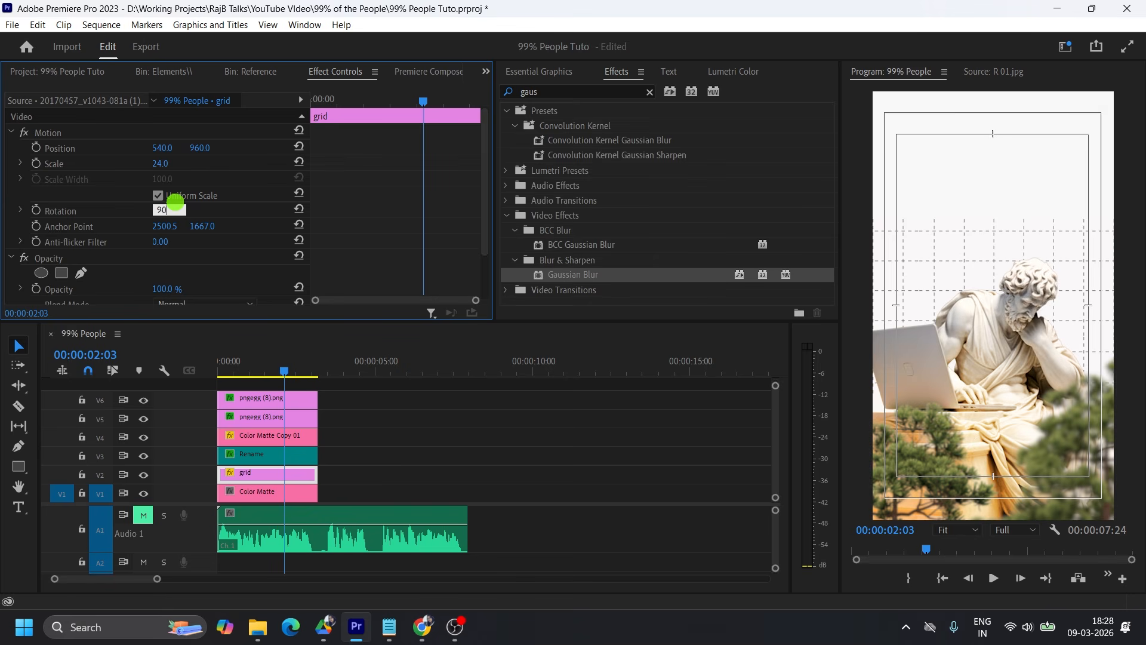
{"action": "left_click_drag", "start_coordinate": [203, 148], "coordinate": [176, 163]}
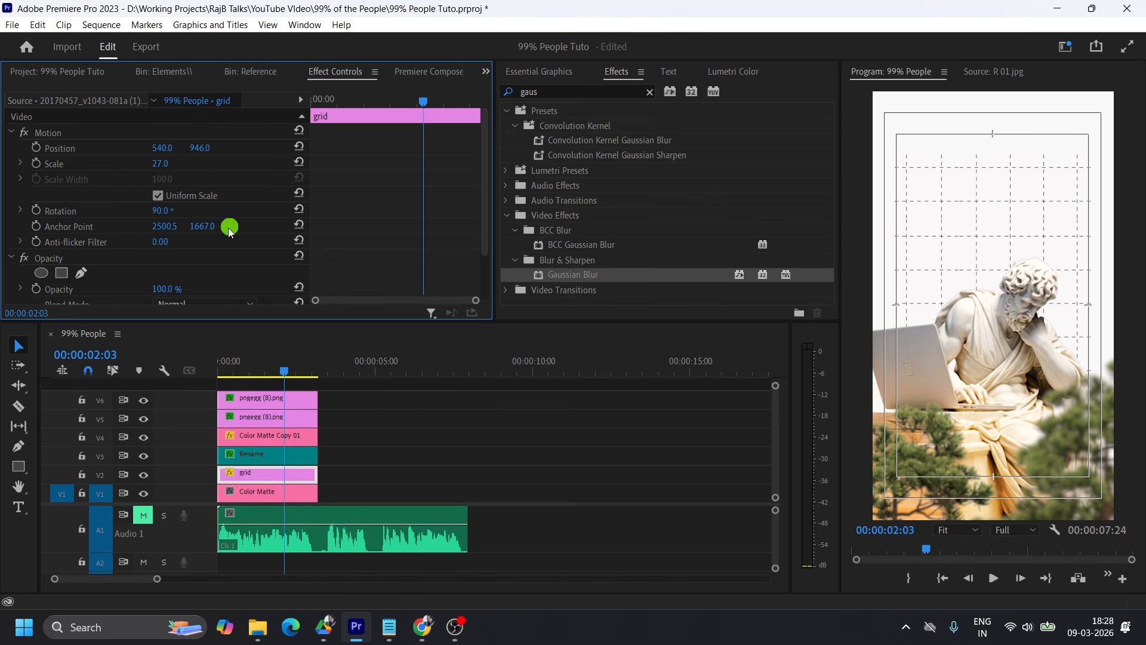
Add a circular opacity mask to the grid clip, centred behind the statue's head and shoulders, with a mask feather of 1225.
{"action": "left_click", "coordinate": [44, 274]}
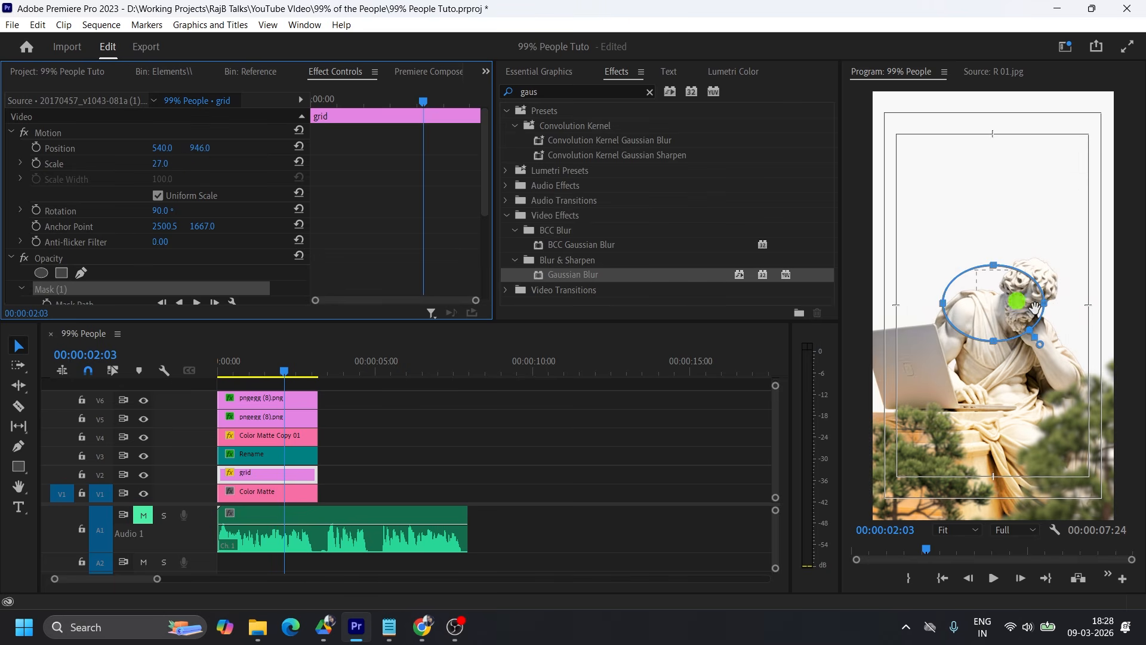
{"action": "mouse_move", "coordinate": [992, 263]}
{"action": "left_mouse_down"}
{"action": "mouse_move", "coordinate": [994, 215]}
{"action": "mouse_move", "coordinate": [994, 276]}
{"action": "left_mouse_up"}
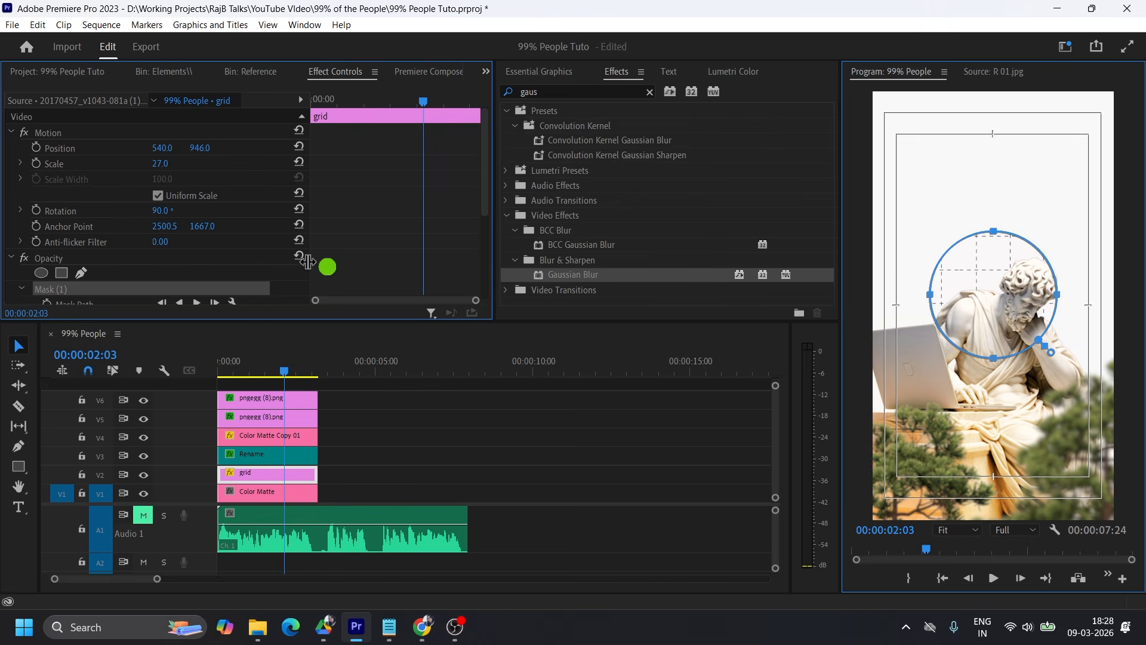
{"action": "scroll", "coordinate": [384, 216], "scroll_direction": "down", "scroll_amount": 5}
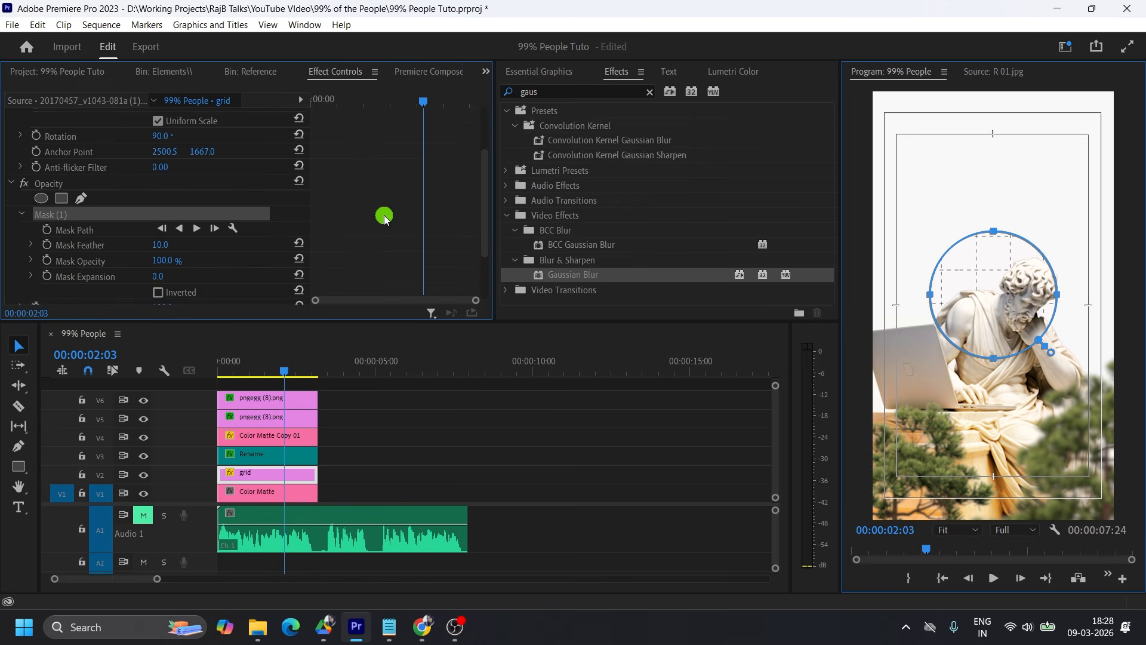
{"action": "left_click_drag", "start_coordinate": [169, 198], "coordinate": [1069, 165]}
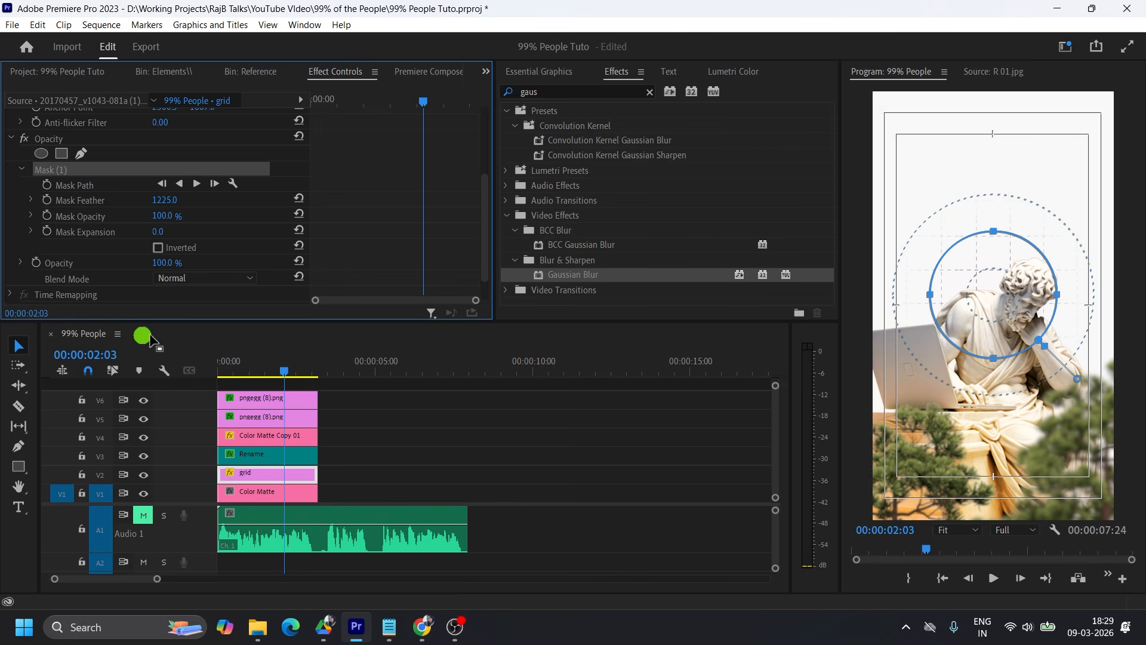
{"action": "left_click_drag", "start_coordinate": [995, 293], "coordinate": [994, 282]}
Return the playhead to 00:00:00:00 and shift every clip above the bottom Color Matte up one track, leaving V2 empty.
{"action": "left_click_drag", "start_coordinate": [326, 365], "coordinate": [203, 373]}
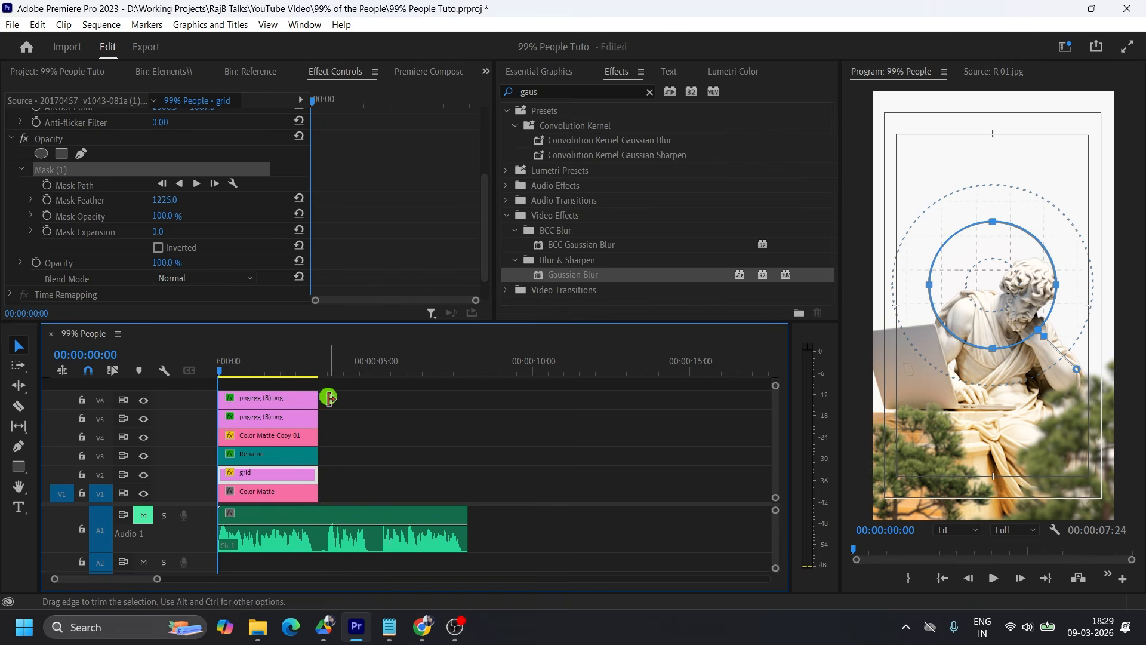
{"action": "left_click_drag", "start_coordinate": [359, 387], "coordinate": [290, 455]}
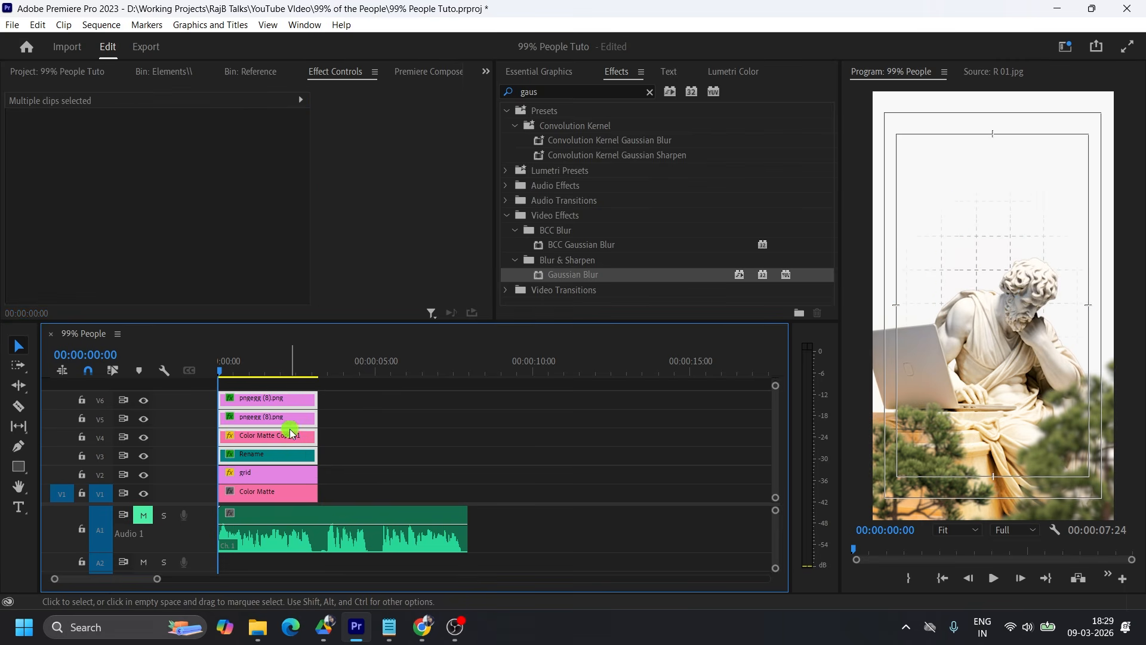
{"action": "key", "text": "alt+Up"}
{"action": "left_click", "coordinate": [291, 473]}
{"action": "key", "text": "alt+Up"}
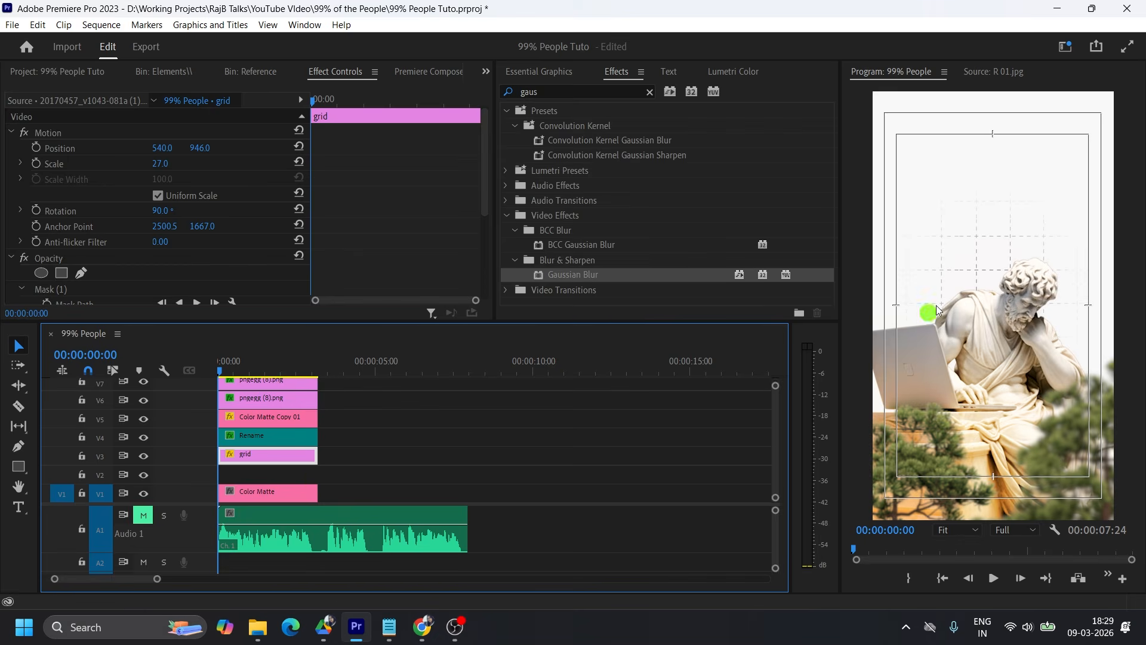
Draw an S-shaped curve with the Pen tool, running from outside the frame's upper left, around the statue and out past its lower right.
{"action": "left_click", "coordinate": [18, 446]}
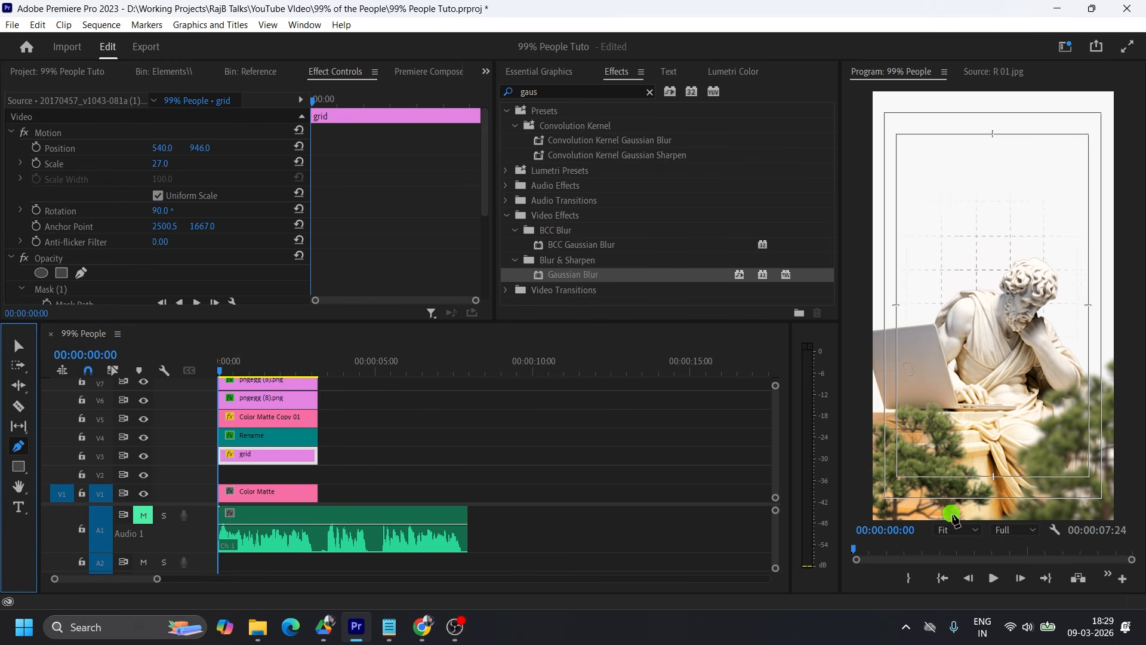
{"action": "left_click", "coordinate": [955, 530]}
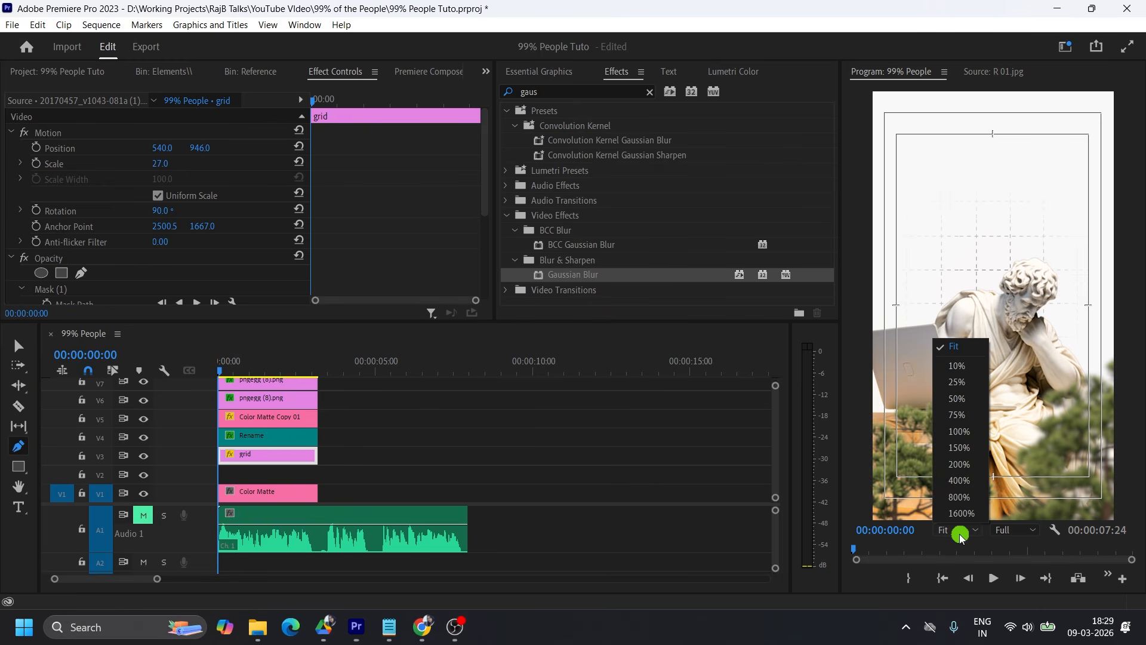
{"action": "left_click", "coordinate": [962, 368]}
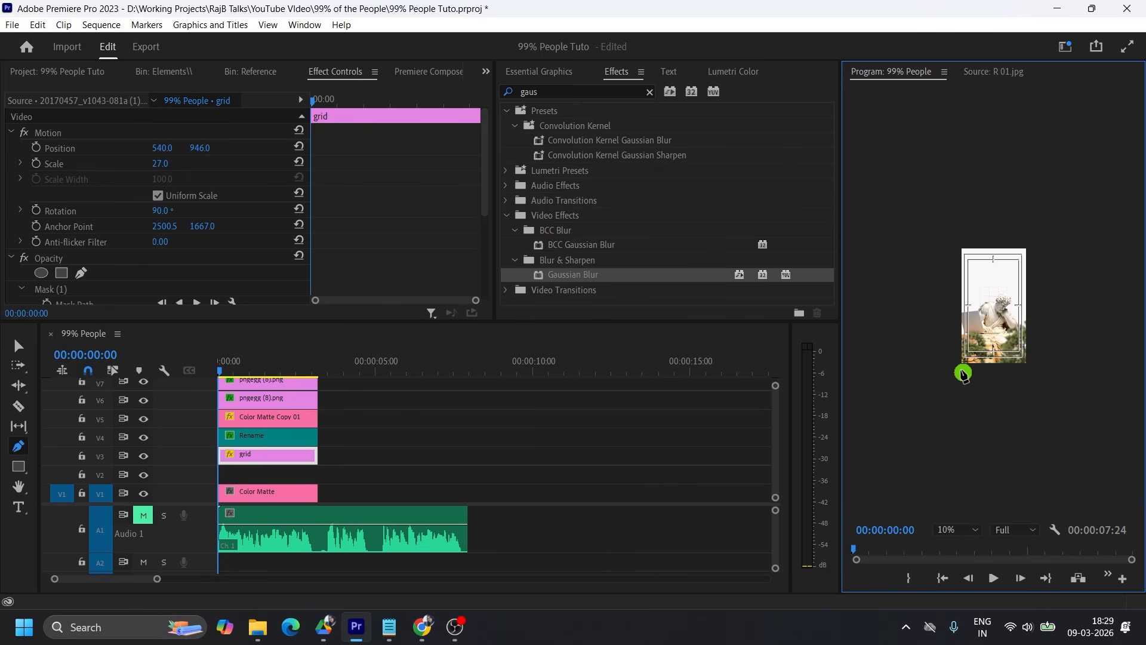
{"action": "left_click", "coordinate": [955, 530]}
{"action": "left_click", "coordinate": [966, 386]}
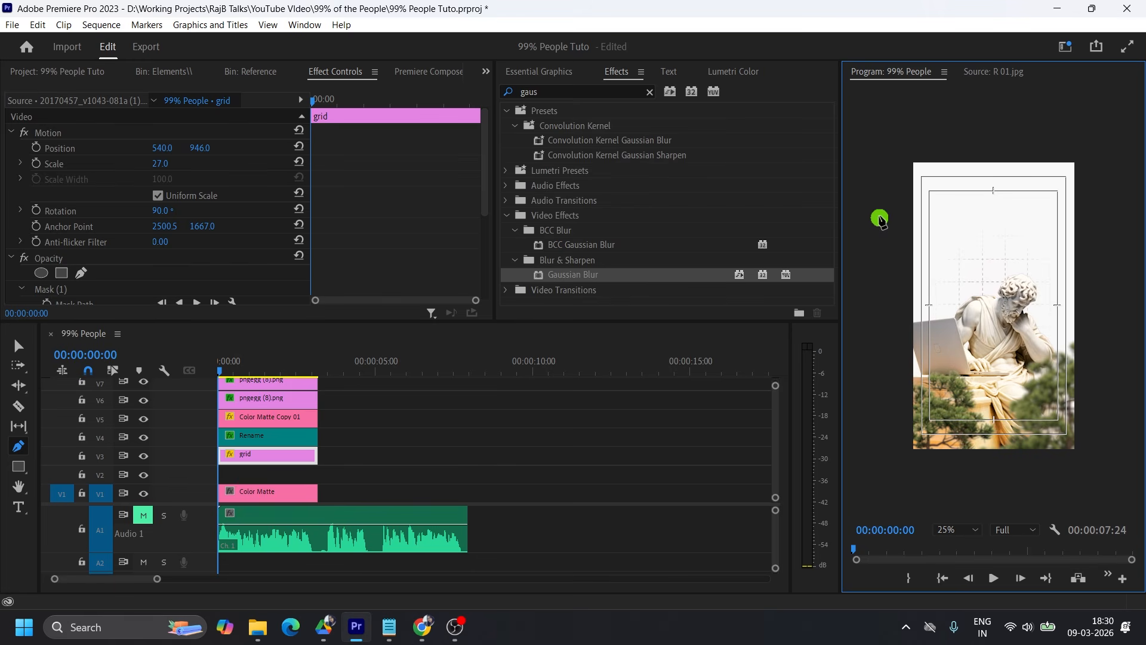
{"action": "left_click_drag", "start_coordinate": [876, 212], "coordinate": [946, 201]}
{"action": "left_click_drag", "start_coordinate": [949, 253], "coordinate": [936, 281]}
{"action": "left_click_drag", "start_coordinate": [942, 367], "coordinate": [1116, 339]}
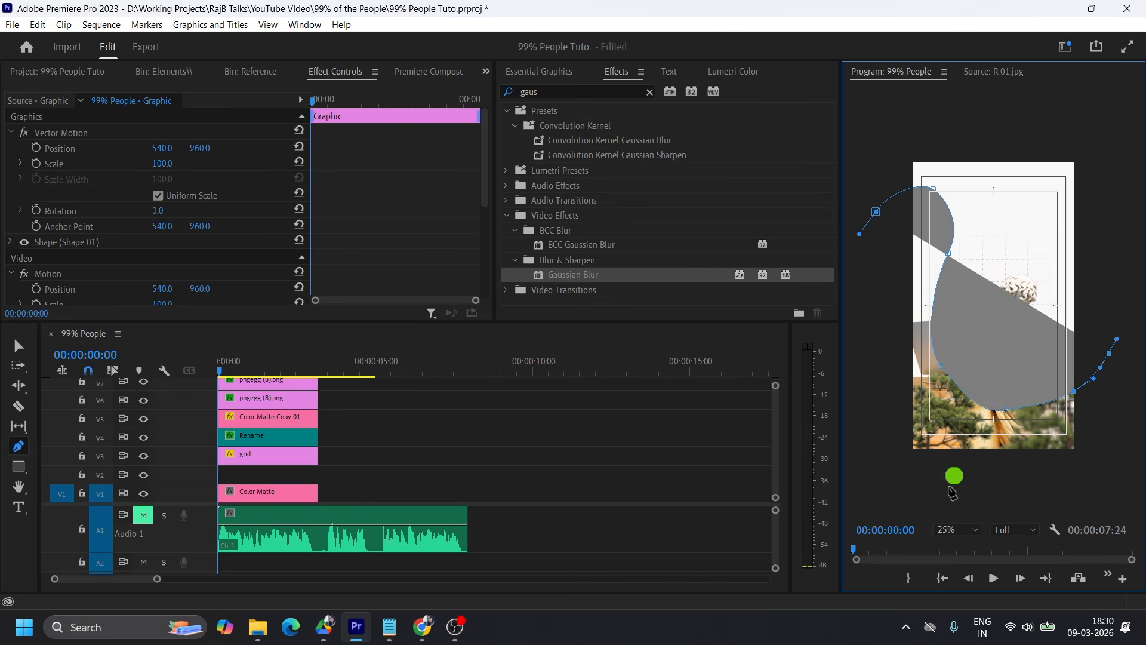
Smooth the curve by repositioning its lower anchor points and handles at 50% preview zoom, and return the preview to Fit.
{"action": "left_click", "coordinate": [958, 530]}
{"action": "left_click", "coordinate": [969, 400]}
{"action": "left_click", "coordinate": [902, 205]}
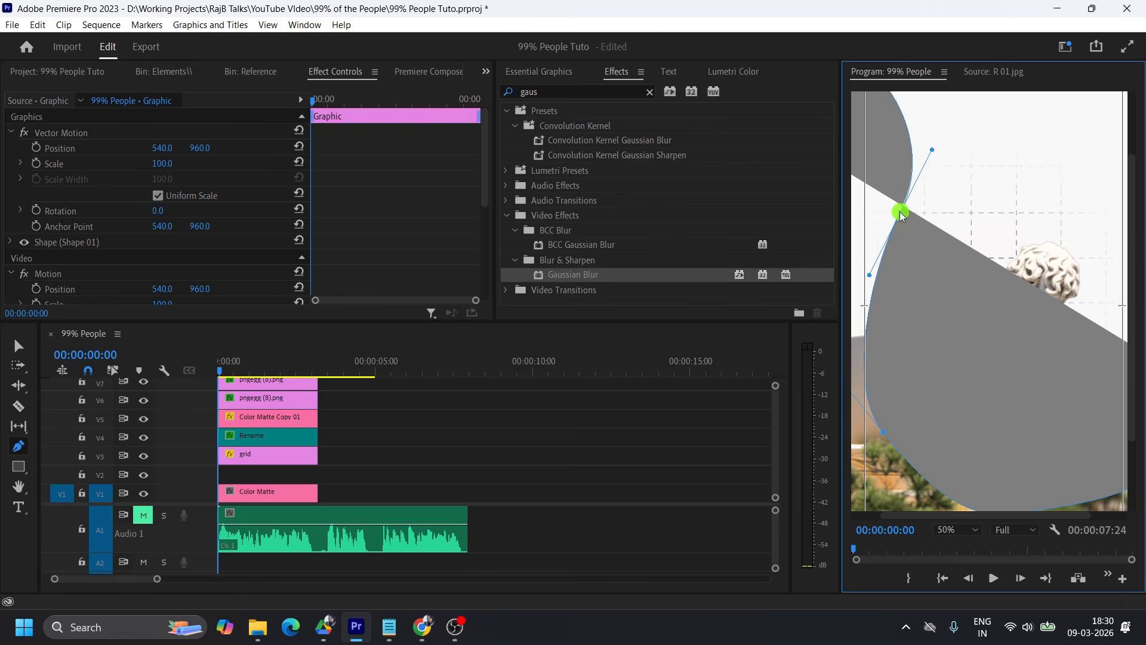
{"action": "left_click_drag", "start_coordinate": [884, 435], "coordinate": [894, 439]}
{"action": "scroll", "coordinate": [1036, 472], "scroll_direction": "down", "scroll_amount": 3}
{"action": "left_click_drag", "start_coordinate": [1031, 455], "coordinate": [1029, 446]}
{"action": "left_click_drag", "start_coordinate": [972, 517], "coordinate": [1076, 519]}
{"action": "left_click_drag", "start_coordinate": [1132, 421], "coordinate": [1132, 427]}
{"action": "left_click_drag", "start_coordinate": [1038, 429], "coordinate": [983, 439]}
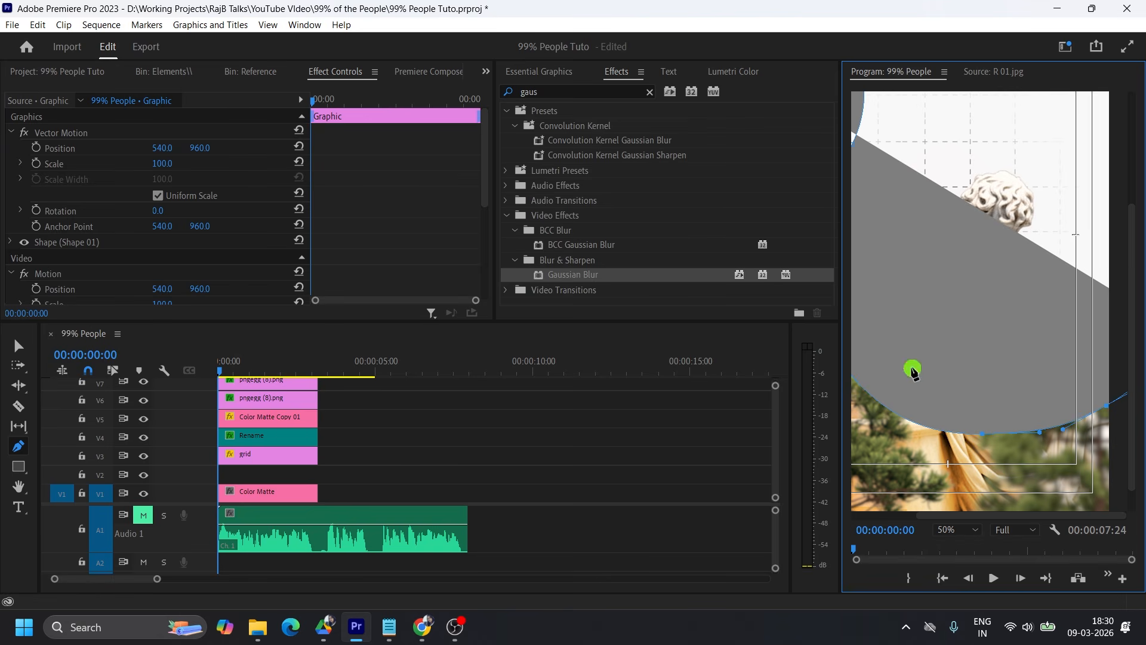
{"action": "left_click", "coordinate": [951, 535]}
{"action": "left_click", "coordinate": [955, 346]}
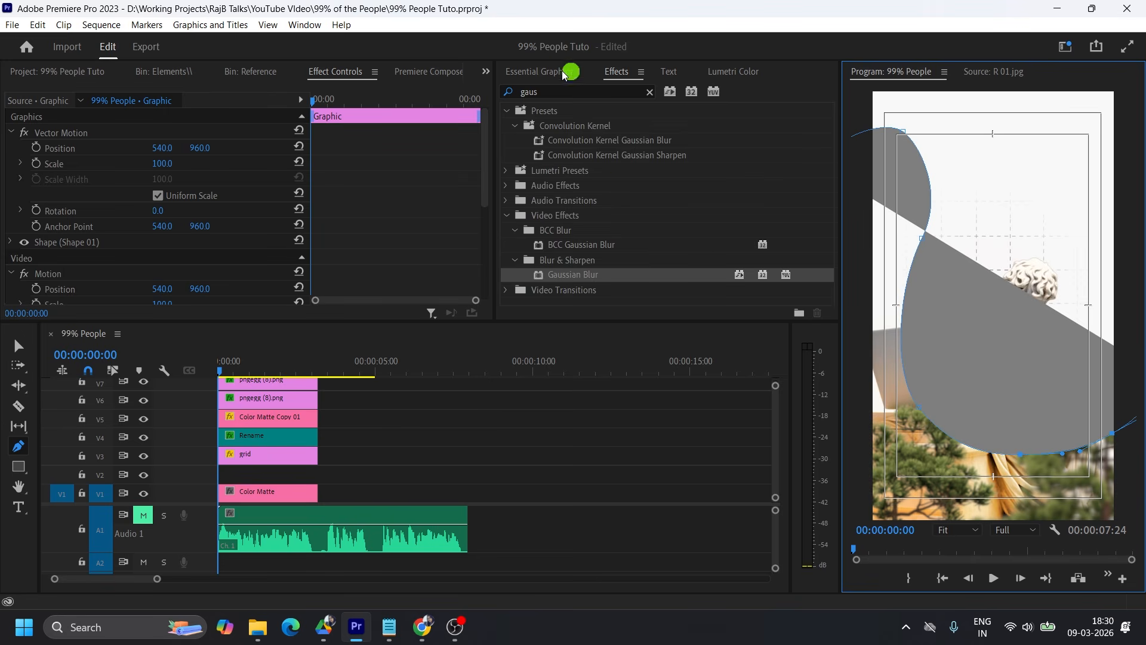
Turn off the curve's fill and give it a centred stroke with a width of 189.
{"action": "left_click", "coordinate": [541, 71]}
{"action": "scroll", "coordinate": [729, 255], "scroll_direction": "down", "scroll_amount": 6}
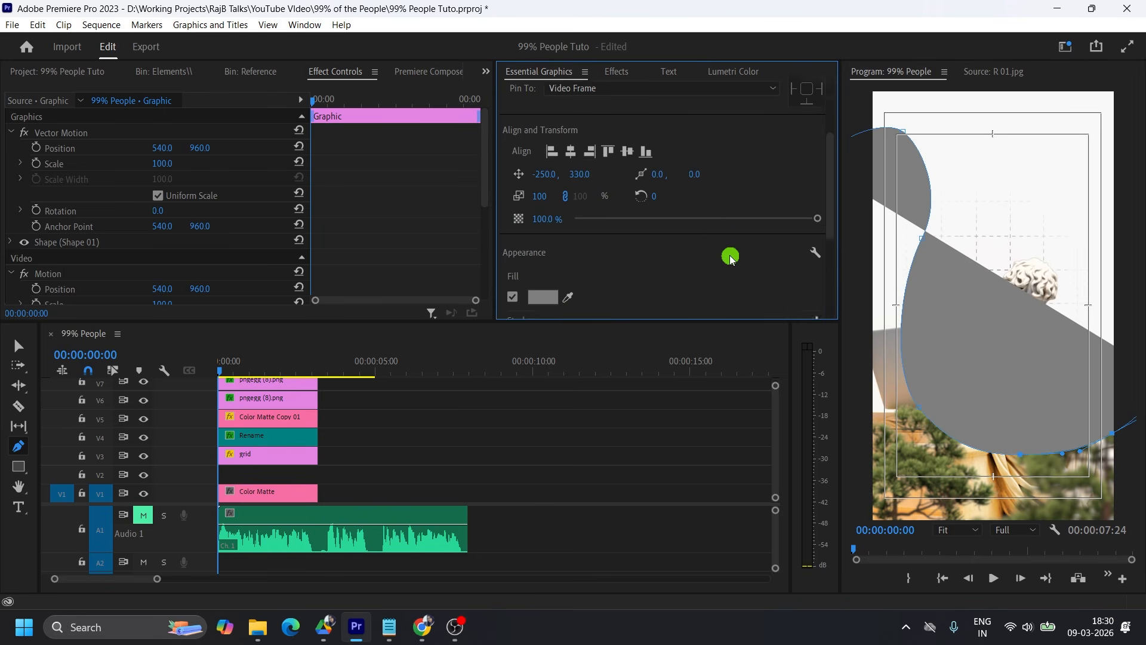
{"action": "left_click", "coordinate": [512, 148]}
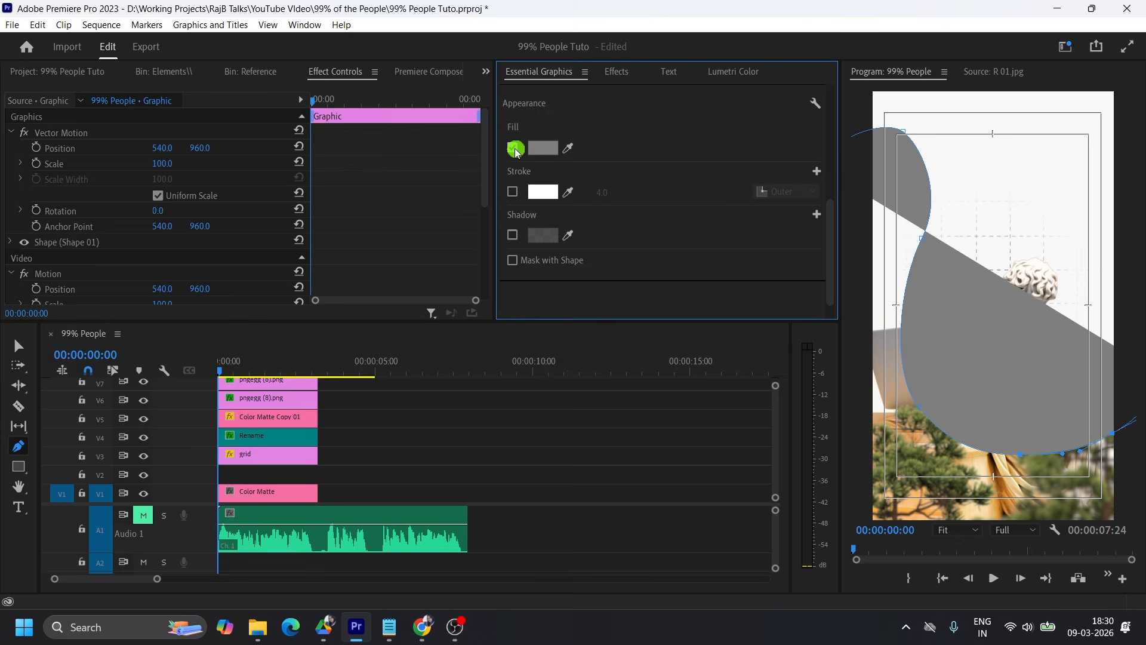
{"action": "left_click", "coordinate": [514, 192]}
{"action": "left_click", "coordinate": [513, 193]}
{"action": "left_click_drag", "start_coordinate": [603, 194], "coordinate": [738, 195]}
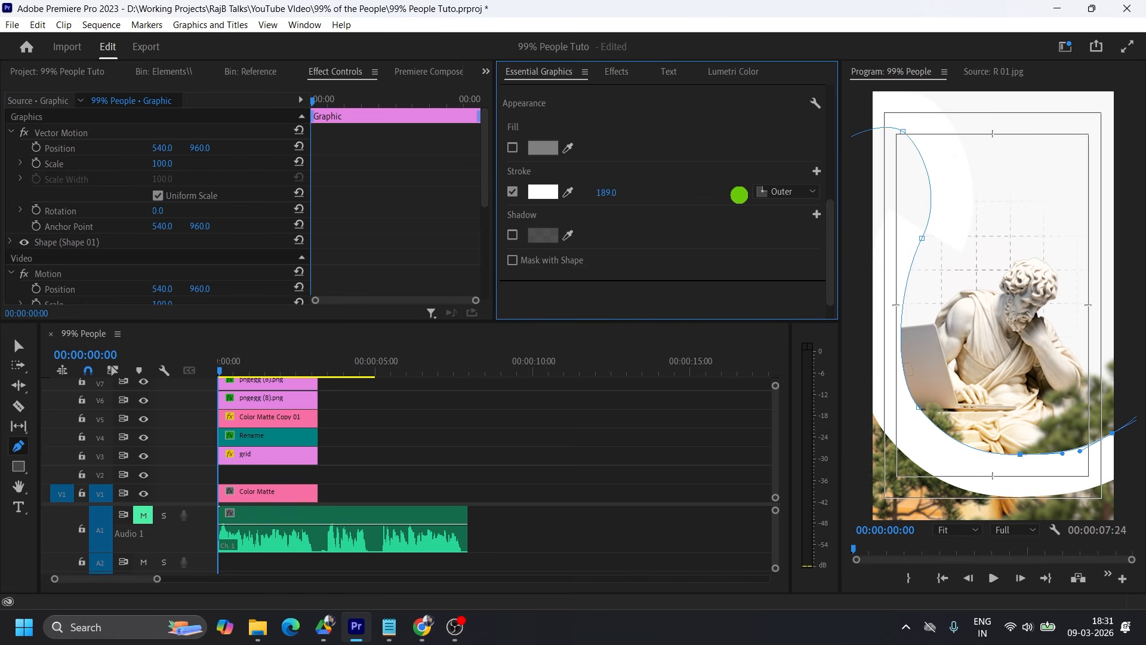
{"action": "left_click", "coordinate": [773, 191]}
{"action": "left_click", "coordinate": [789, 240]}
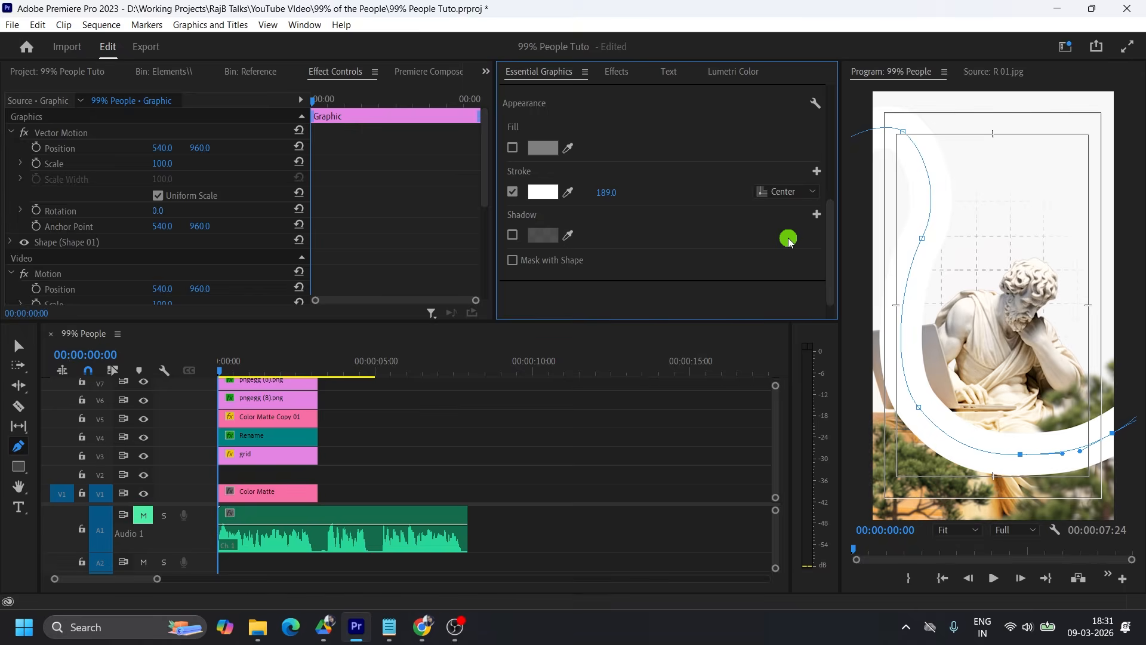
Set the curve's stroke to a linear gradient and sample the palette image's light orange for its starting colour stop.
{"action": "left_click", "coordinate": [542, 192]}
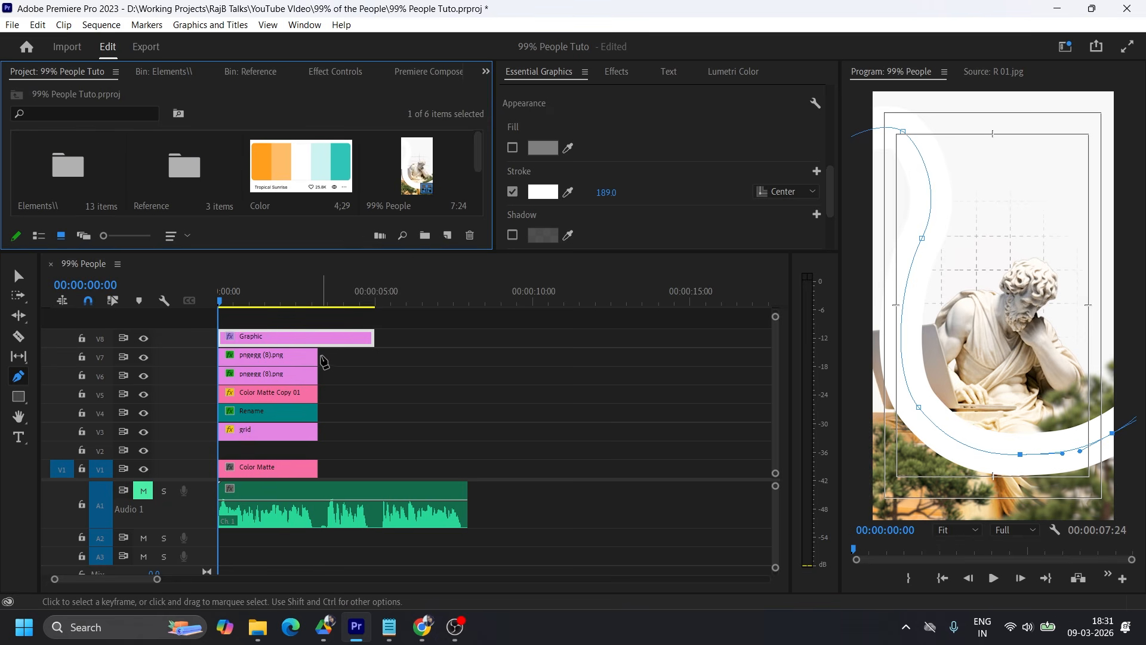
{"action": "key", "text": "v"}
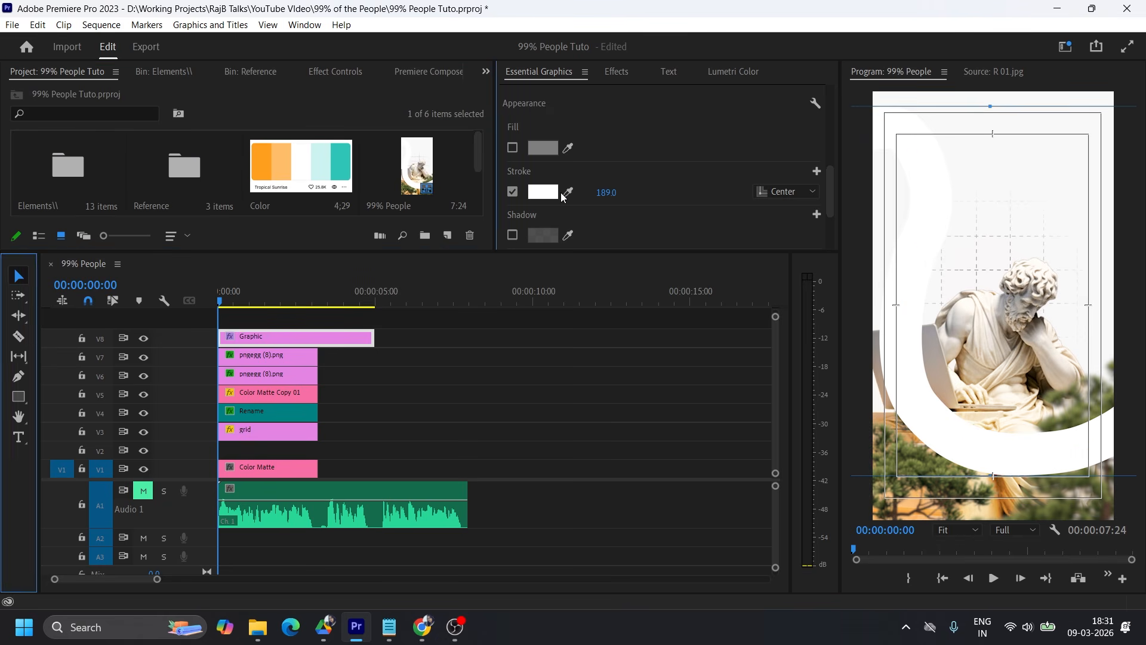
{"action": "left_click", "coordinate": [554, 194]}
{"action": "left_click", "coordinate": [450, 199]}
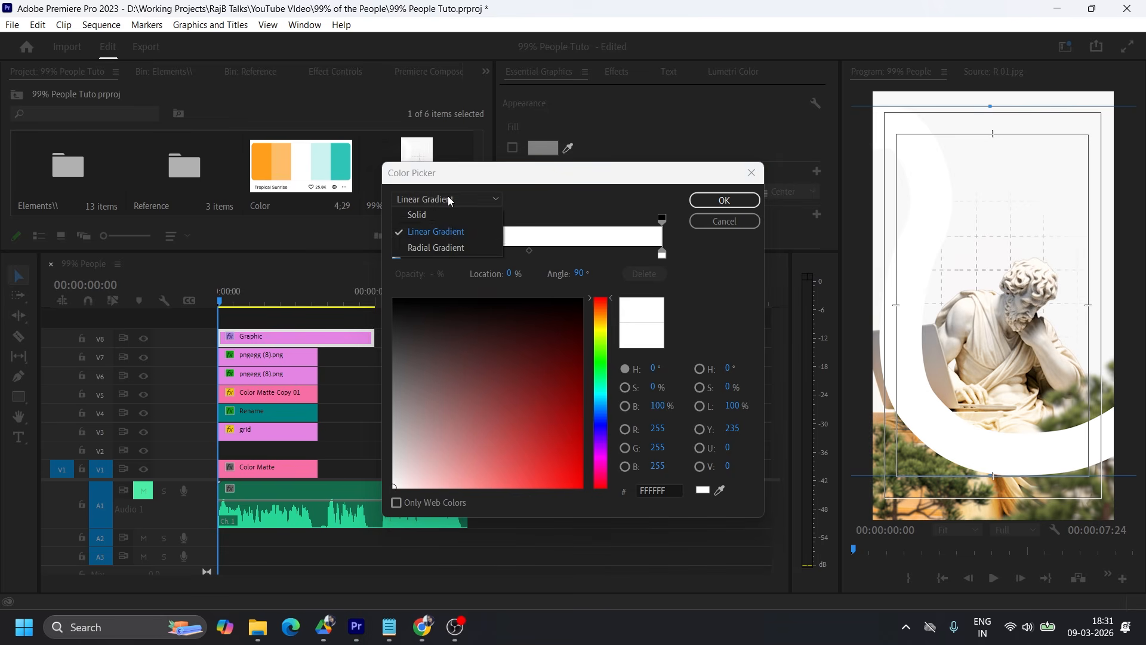
{"action": "left_click", "coordinate": [446, 230]}
{"action": "left_click_drag", "start_coordinate": [519, 173], "coordinate": [594, 136]}
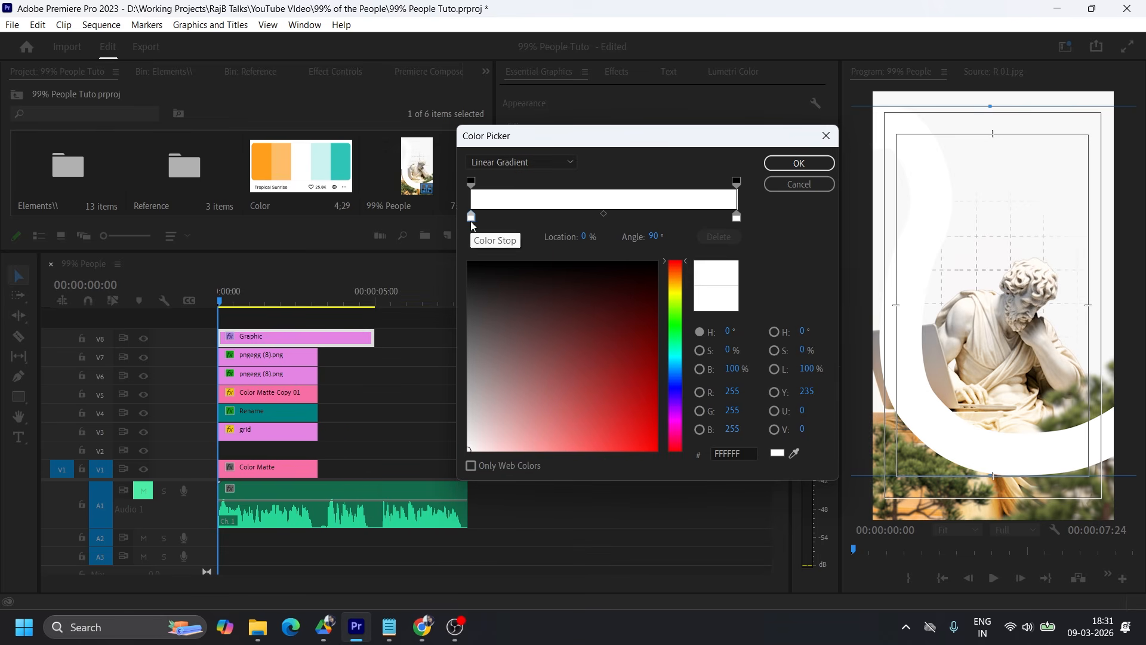
{"action": "left_click", "coordinate": [794, 453]}
{"action": "left_click", "coordinate": [285, 154]}
Sample the palette's darker orange for the gradient's end stop, lighten the starting stop to FFE8C8 and apply the stroke gradient.
{"action": "left_click", "coordinate": [736, 216]}
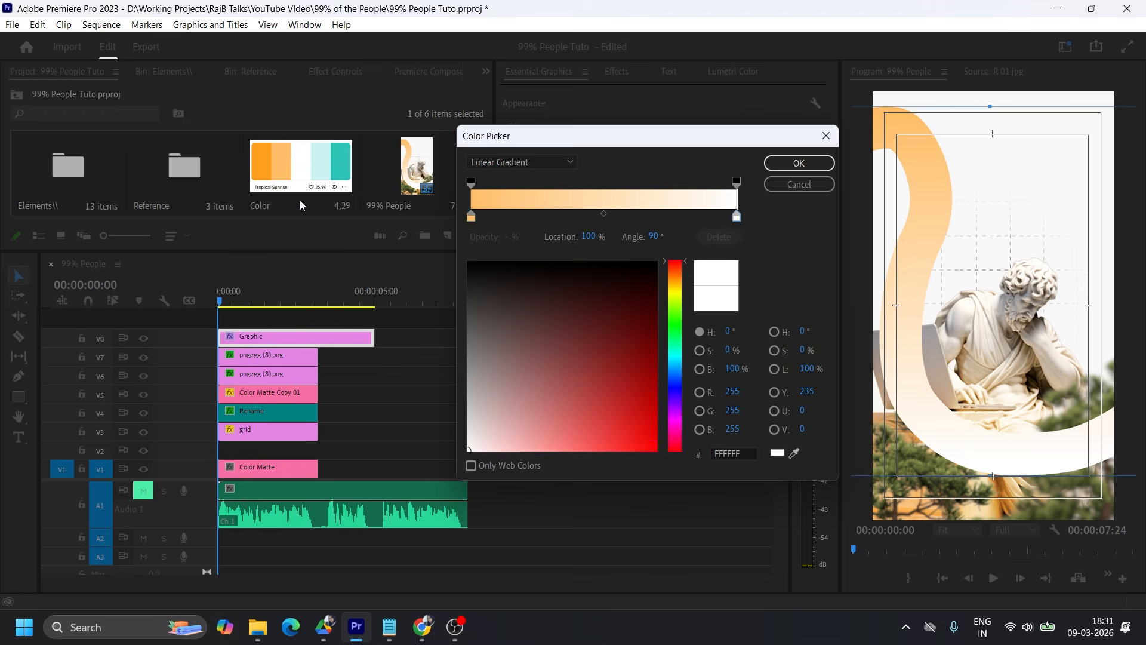
{"action": "left_click", "coordinate": [794, 453]}
{"action": "left_click", "coordinate": [261, 156]}
{"action": "left_click", "coordinate": [471, 216]}
{"action": "left_click_drag", "start_coordinate": [568, 445], "coordinate": [509, 442]}
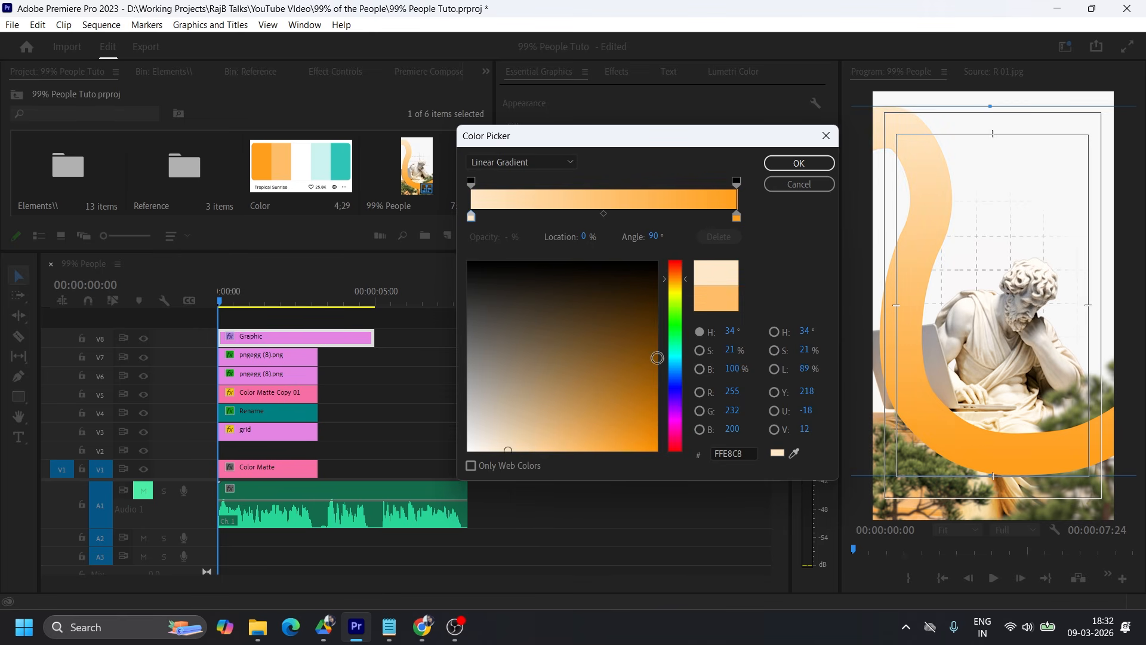
{"action": "left_click", "coordinate": [781, 164]}
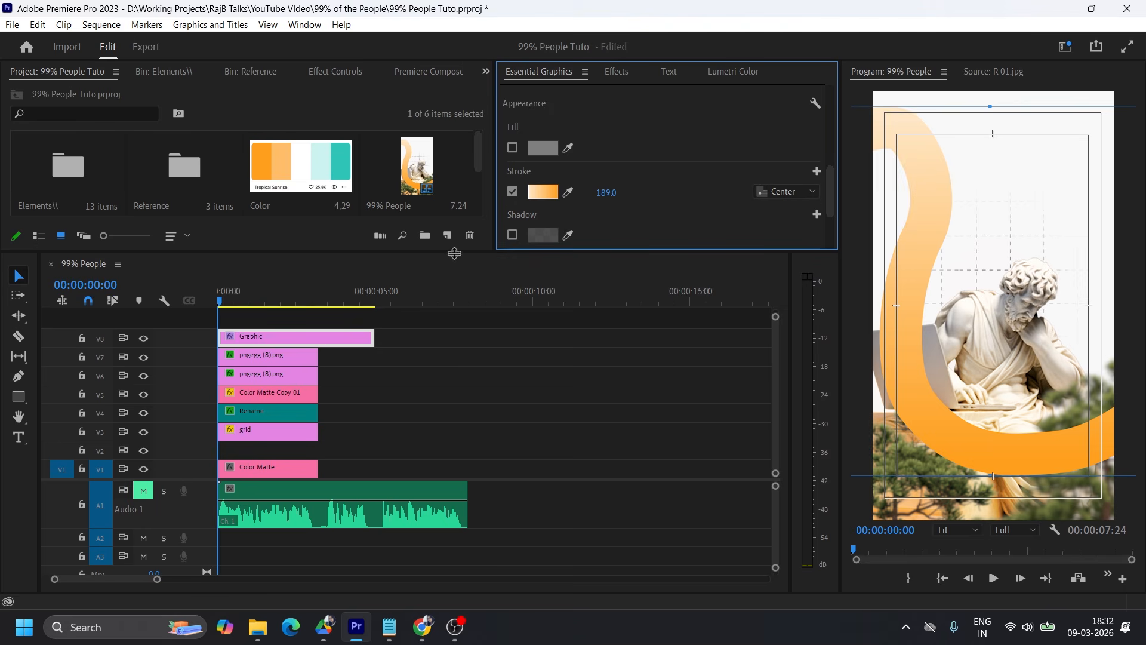
{"action": "left_click", "coordinate": [934, 206]}
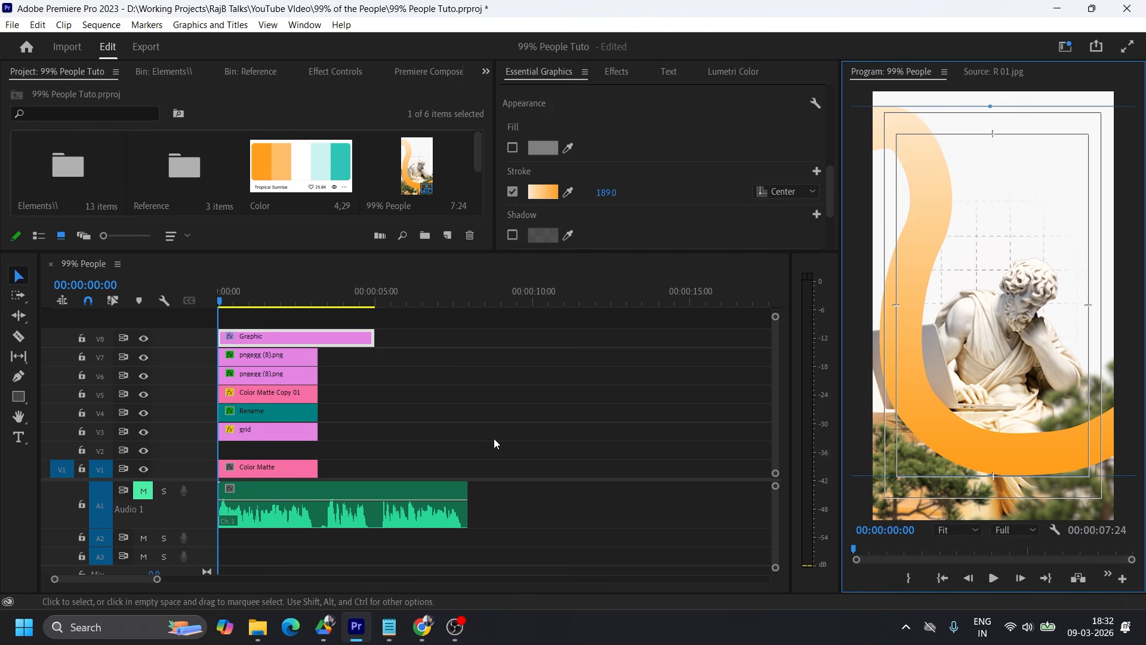
Adjust the curve's upper anchor point with the Pen tool and widen its stroke to 316.
{"action": "left_click", "coordinate": [18, 376]}
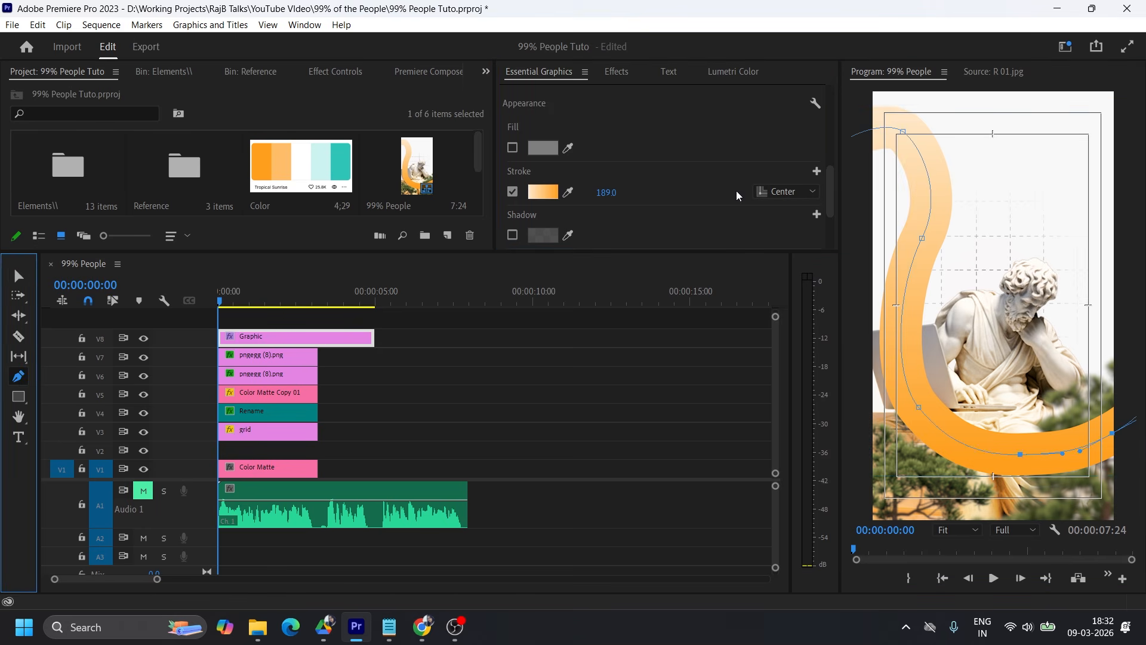
{"action": "left_click_drag", "start_coordinate": [904, 134], "coordinate": [905, 155]}
{"action": "mouse_move", "coordinate": [608, 192]}
{"action": "left_mouse_down"}
{"action": "mouse_move", "coordinate": [692, 192]}
{"action": "mouse_move", "coordinate": [616, 191]}
{"action": "left_mouse_up"}
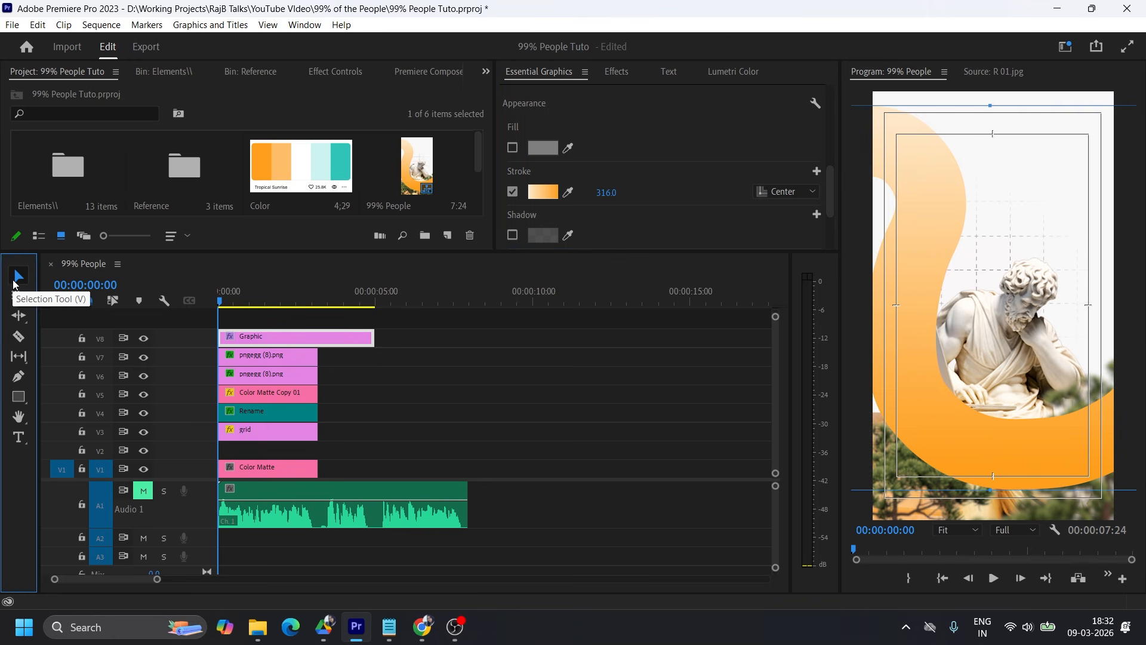
Move the whole curve slightly upward in the frame so its lower bend crosses the statue's lap.
{"action": "left_click", "coordinate": [17, 278]}
{"action": "left_click", "coordinate": [969, 382]}
{"action": "left_click_drag", "start_coordinate": [969, 378], "coordinate": [968, 358]}
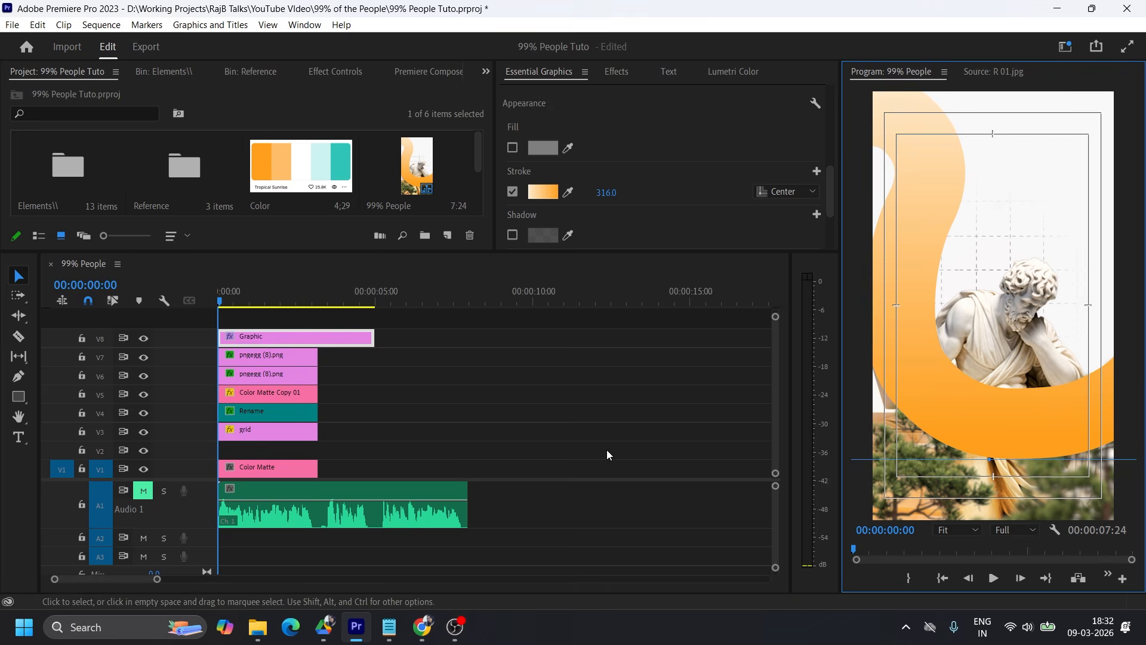
Move the curve clip to track V2, just above the background matte, and trim its end to match the other clips.
{"action": "left_click_drag", "start_coordinate": [248, 338], "coordinate": [269, 451]}
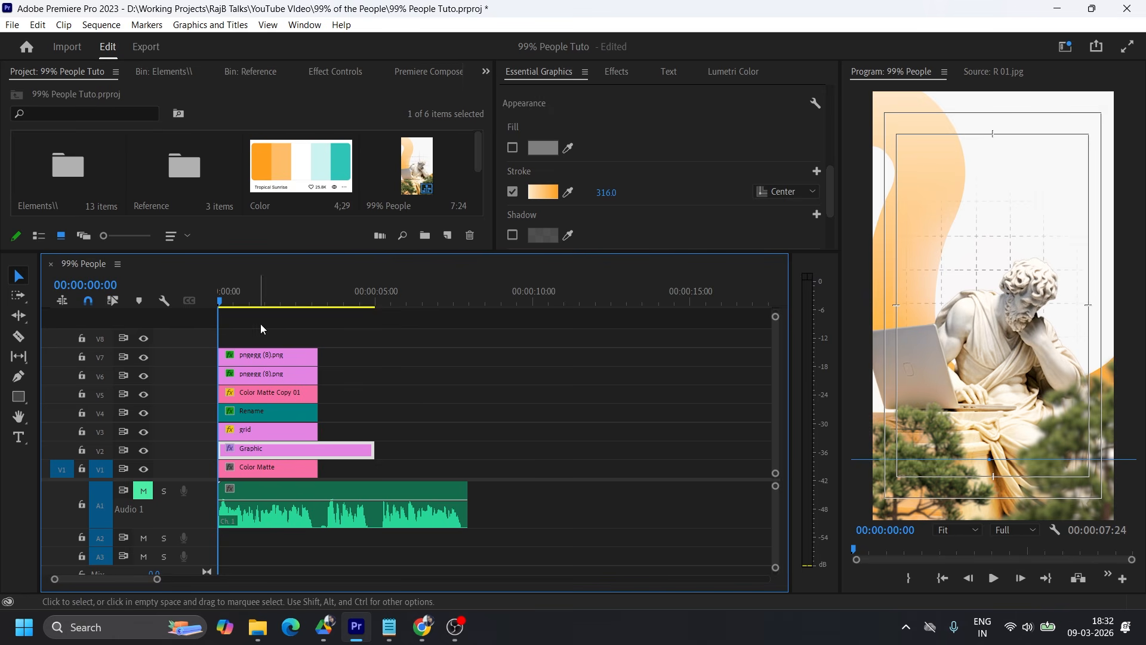
{"action": "left_click_drag", "start_coordinate": [372, 449], "coordinate": [318, 443]}
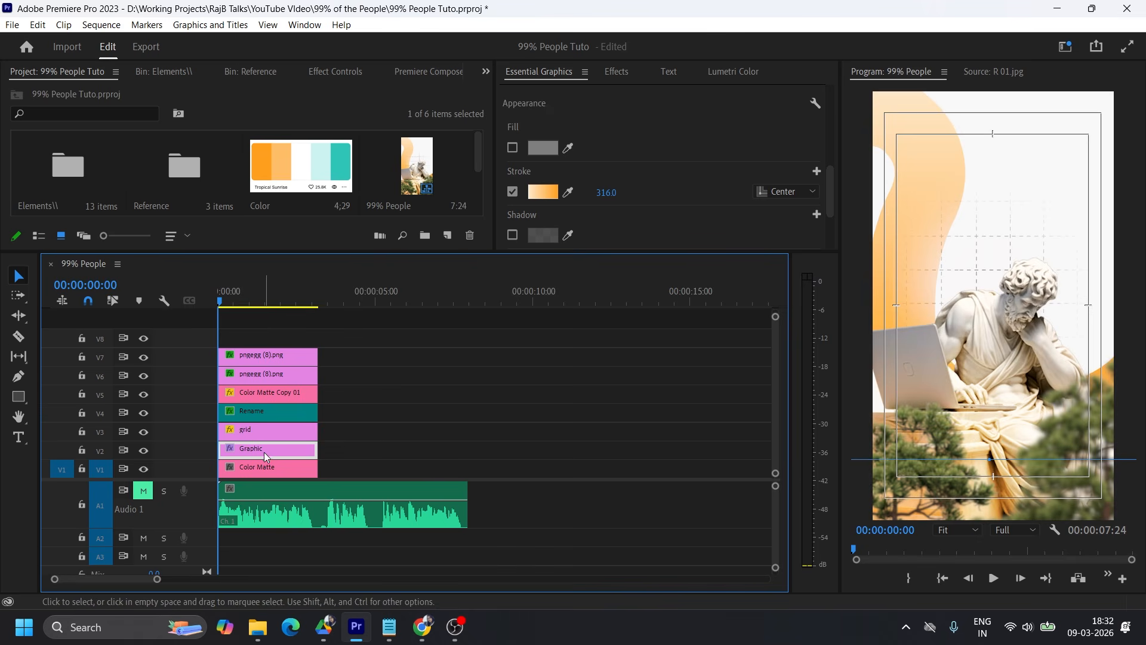
Rename the curve clip on V2 as ribbon.
{"action": "right_click", "coordinate": [263, 450]}
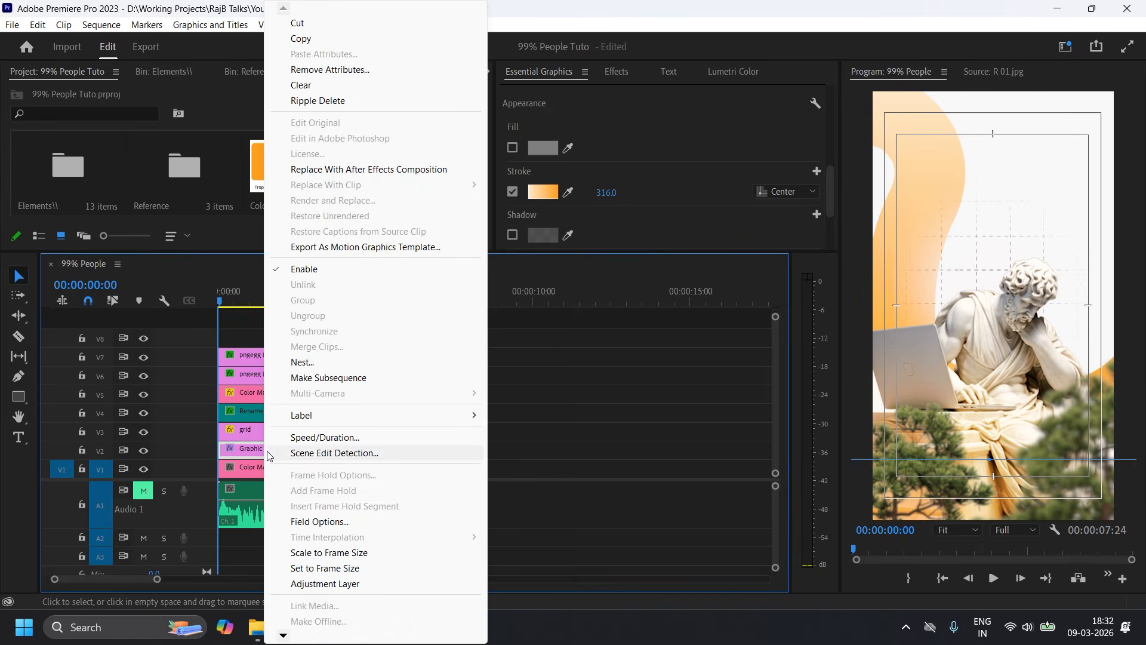
{"action": "mouse_move", "coordinate": [301, 637]}
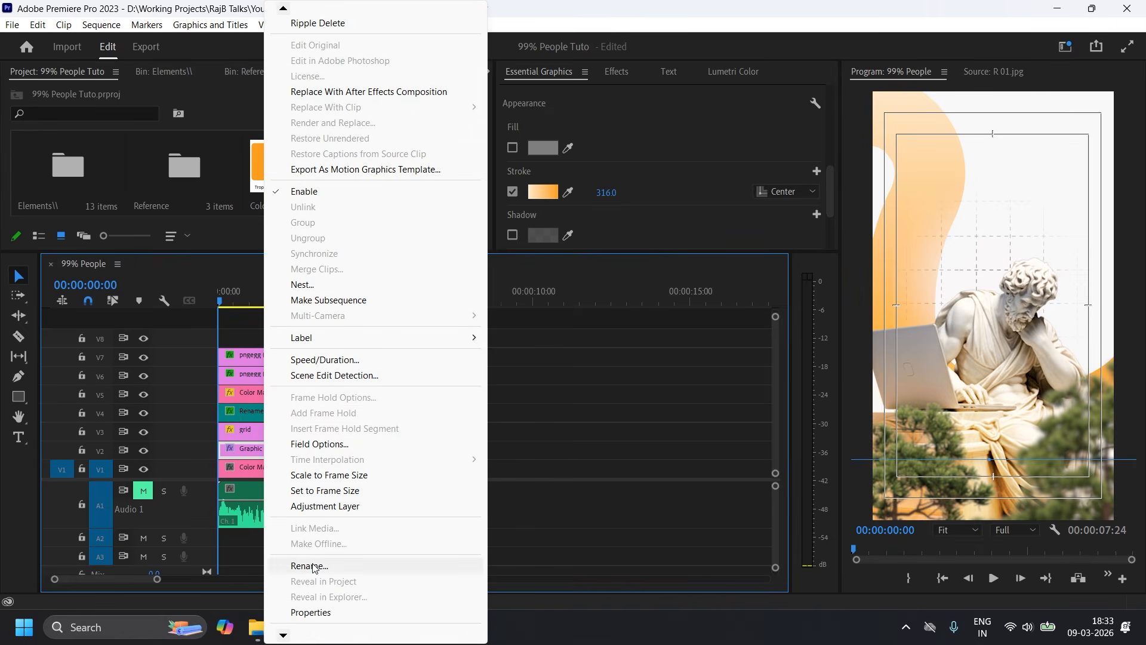
{"action": "left_click", "coordinate": [310, 562]}
{"action": "type", "text": "ribbon"}
{"action": "left_click", "coordinate": [656, 300]}
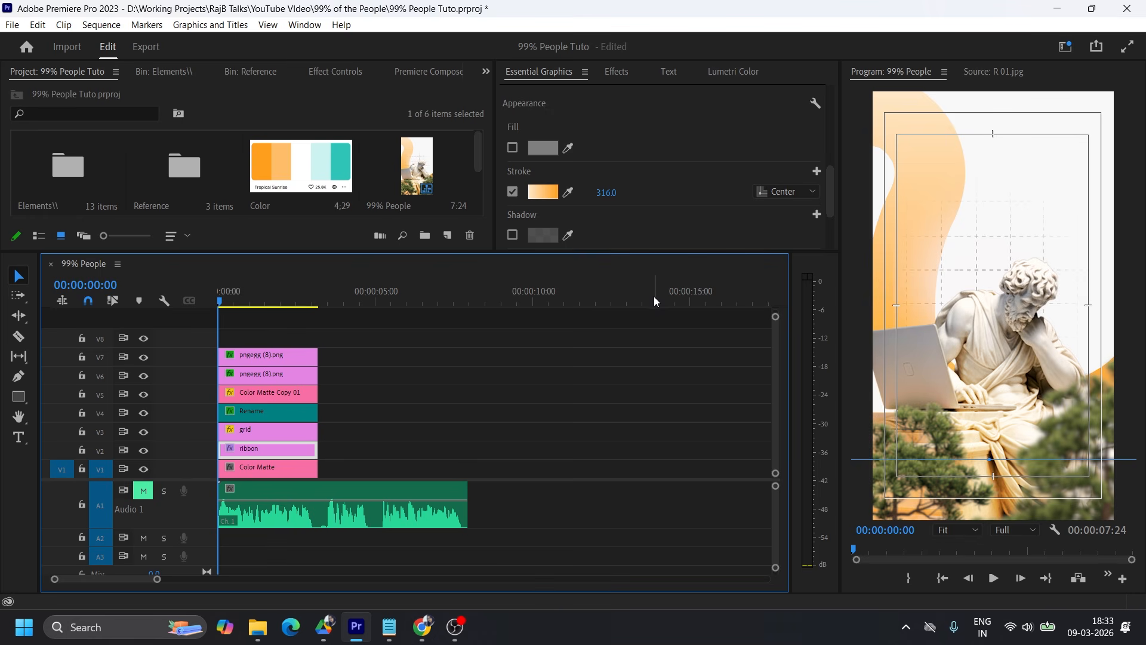
Unmute the Audio 1 track and play the sequence up to 00:00:01:11.
{"action": "left_click_drag", "start_coordinate": [188, 479], "coordinate": [191, 506]}
{"action": "left_click", "coordinate": [143, 516]}
{"action": "key", "text": "space"}
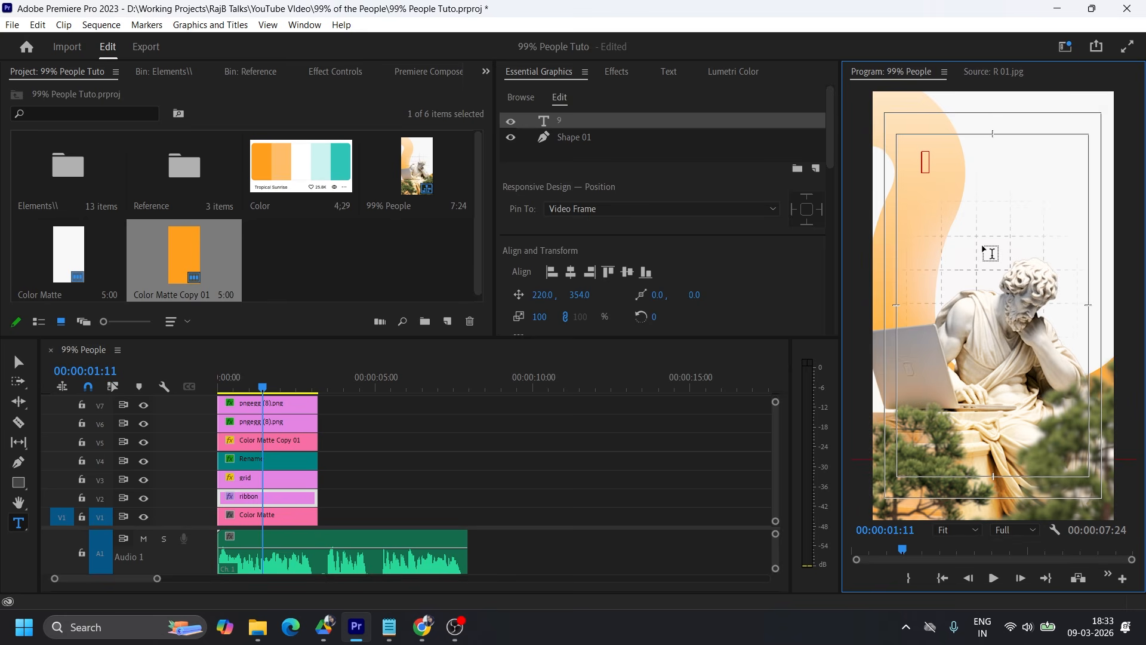
{"action": "type", "text": "99"}
{"action": "key", "text": "Escape"}
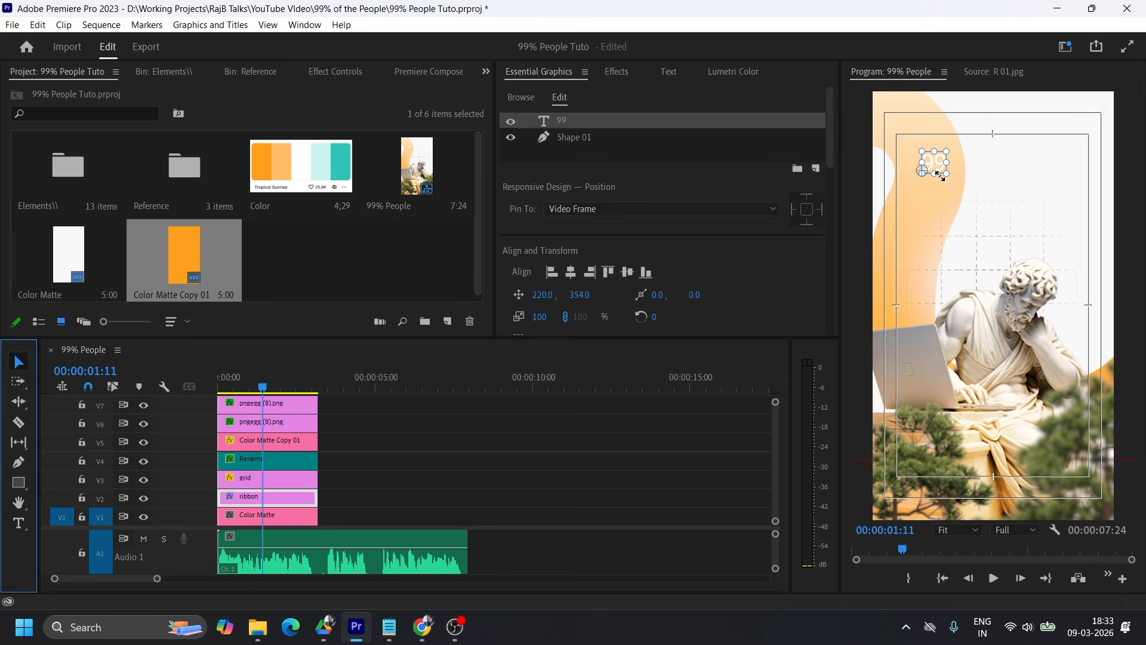
{"action": "left_click_drag", "start_coordinate": [944, 162], "coordinate": [952, 157]}
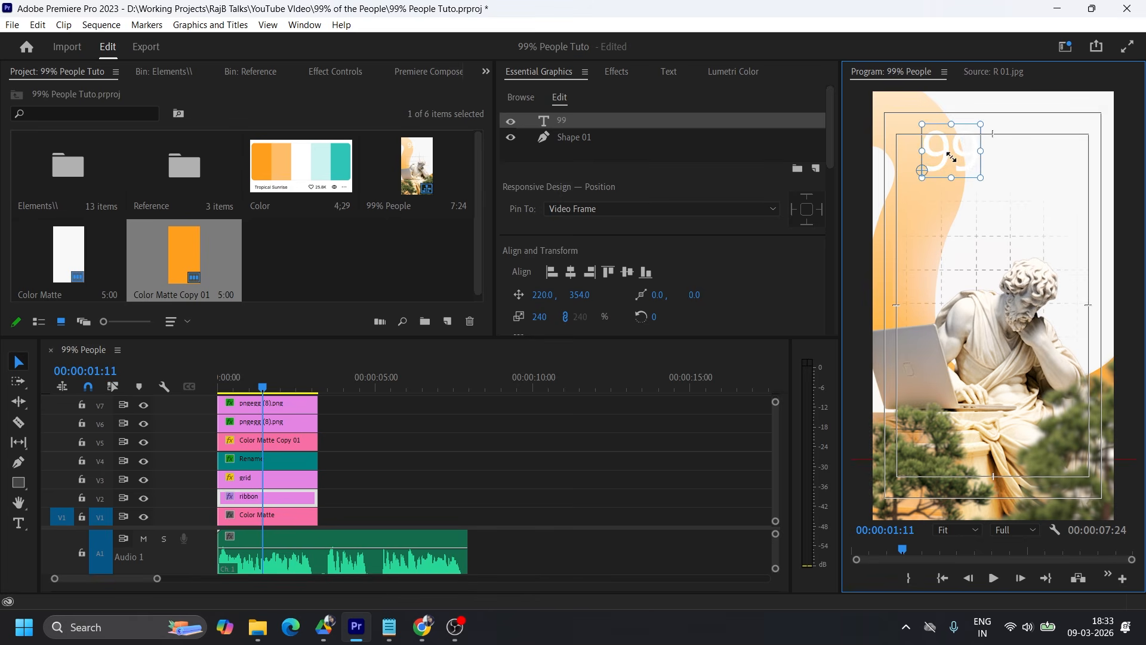
{"action": "key", "text": "Delete"}
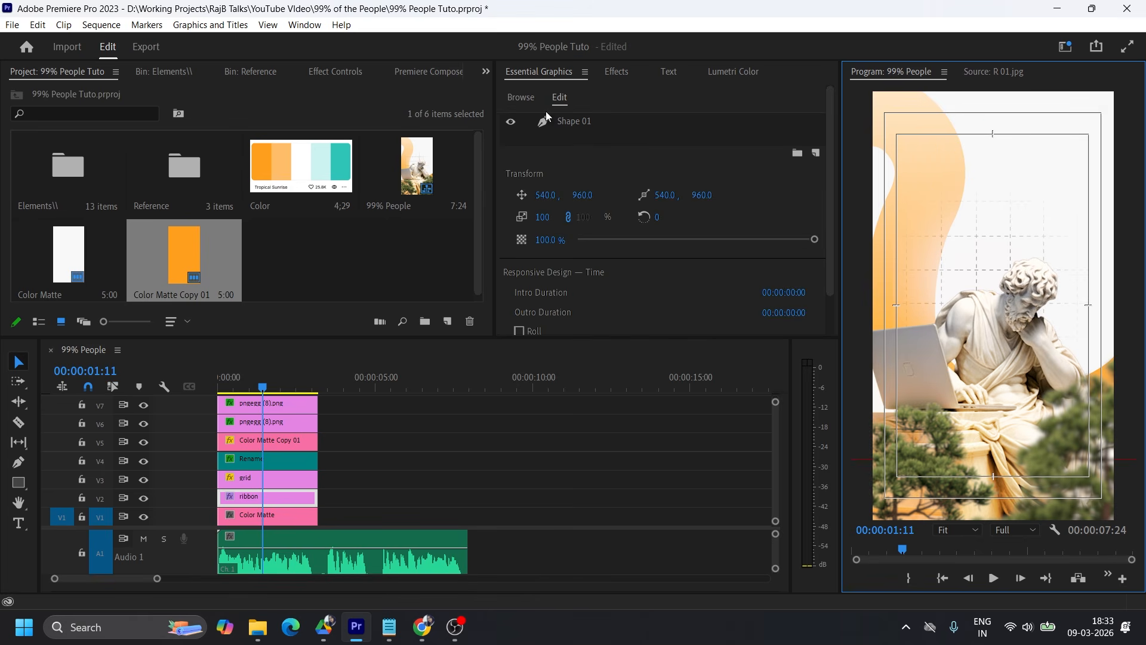
Clear the effects search and look through the saved effect presets for a text animation.
{"action": "left_click", "coordinate": [617, 77]}
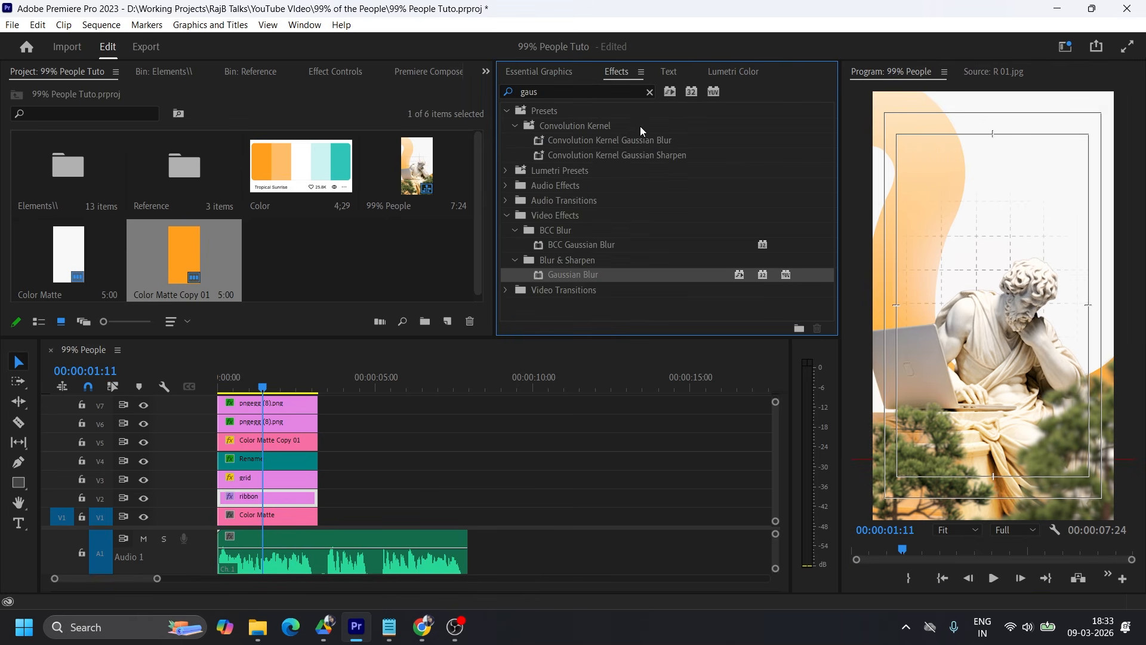
{"action": "left_click", "coordinate": [650, 93]}
{"action": "left_click", "coordinate": [669, 72]}
{"action": "left_click", "coordinate": [616, 72]}
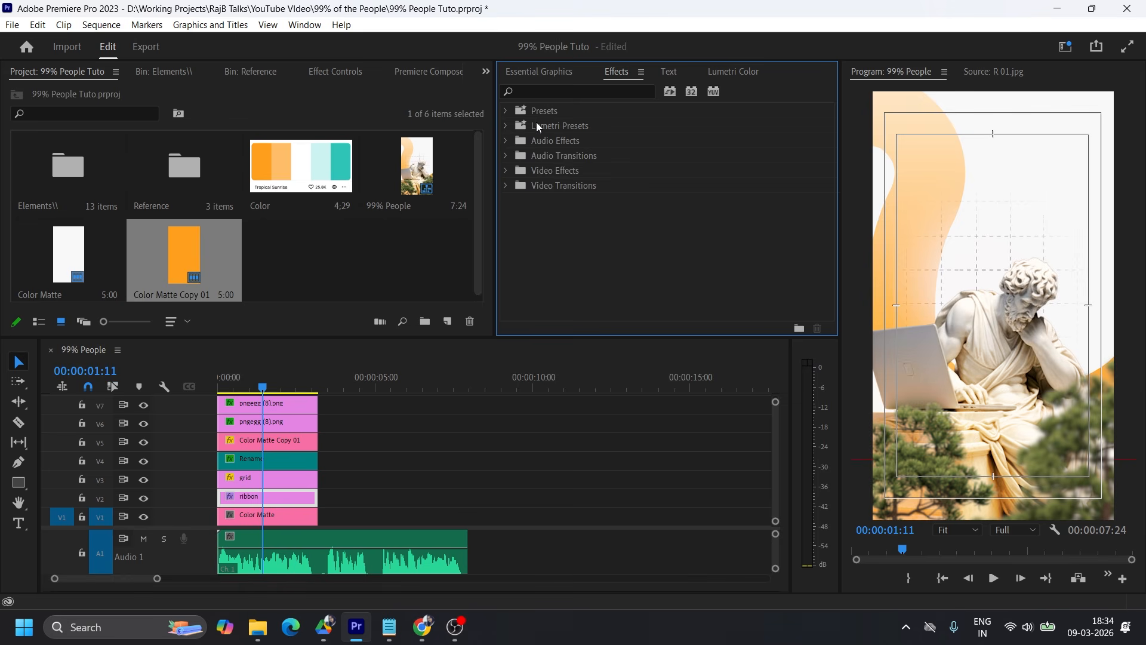
{"action": "left_click", "coordinate": [504, 111]}
{"action": "scroll", "coordinate": [662, 204], "scroll_direction": "down", "scroll_amount": 3}
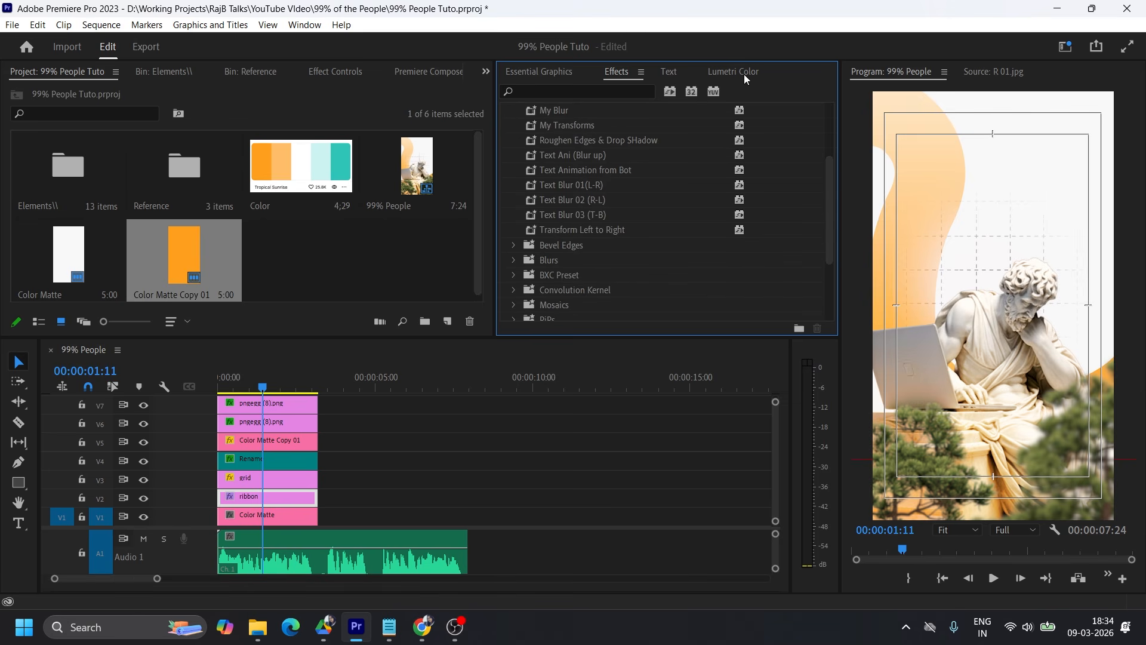
{"action": "left_click", "coordinate": [535, 72]}
{"action": "left_click", "coordinate": [614, 73]}
{"action": "key", "text": "ctrl+s"}
Save the project and place the Text Animation 01 motion graphics template on track V8 at the sequence start.
{"action": "left_click", "coordinate": [544, 74]}
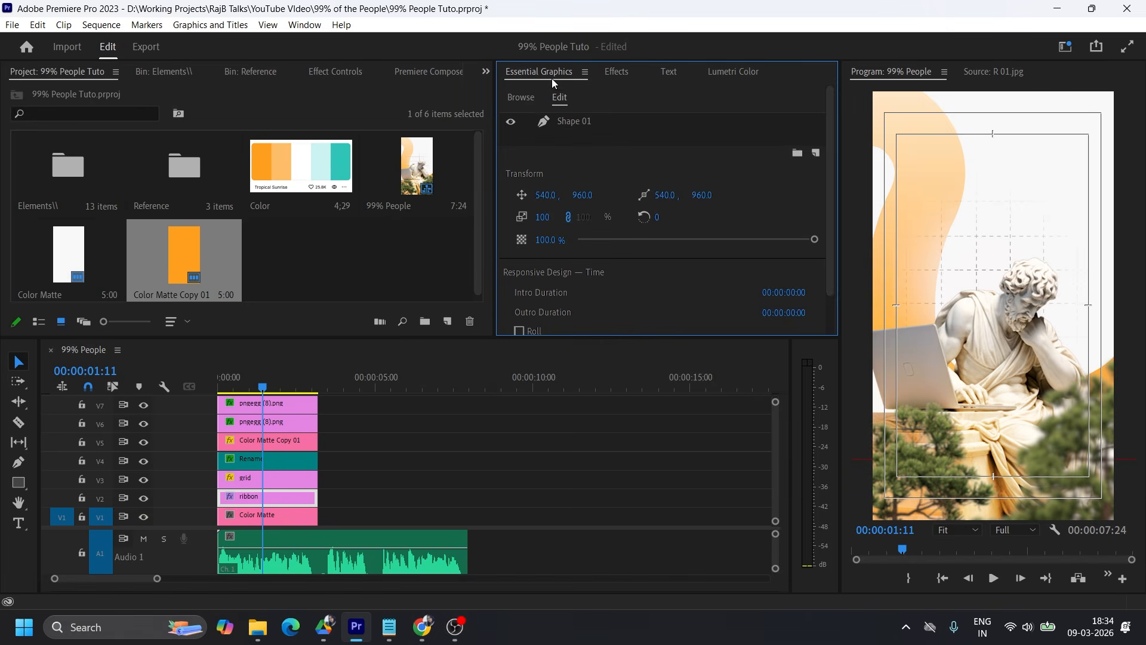
{"action": "left_click", "coordinate": [518, 97]}
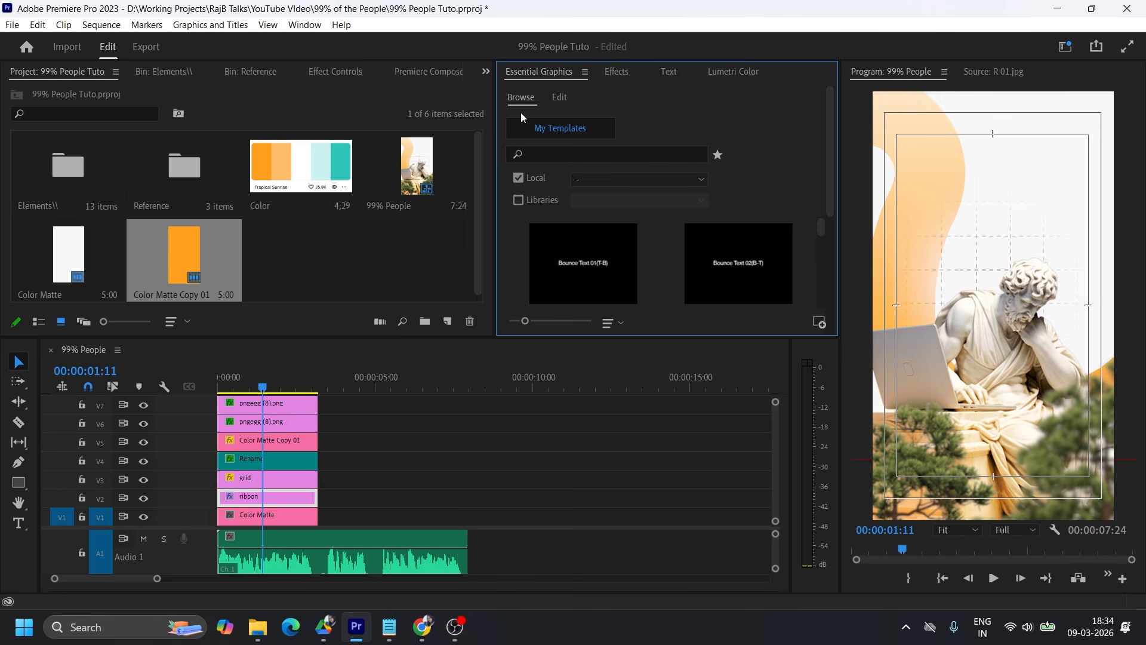
{"action": "key", "text": "ctrl+s"}
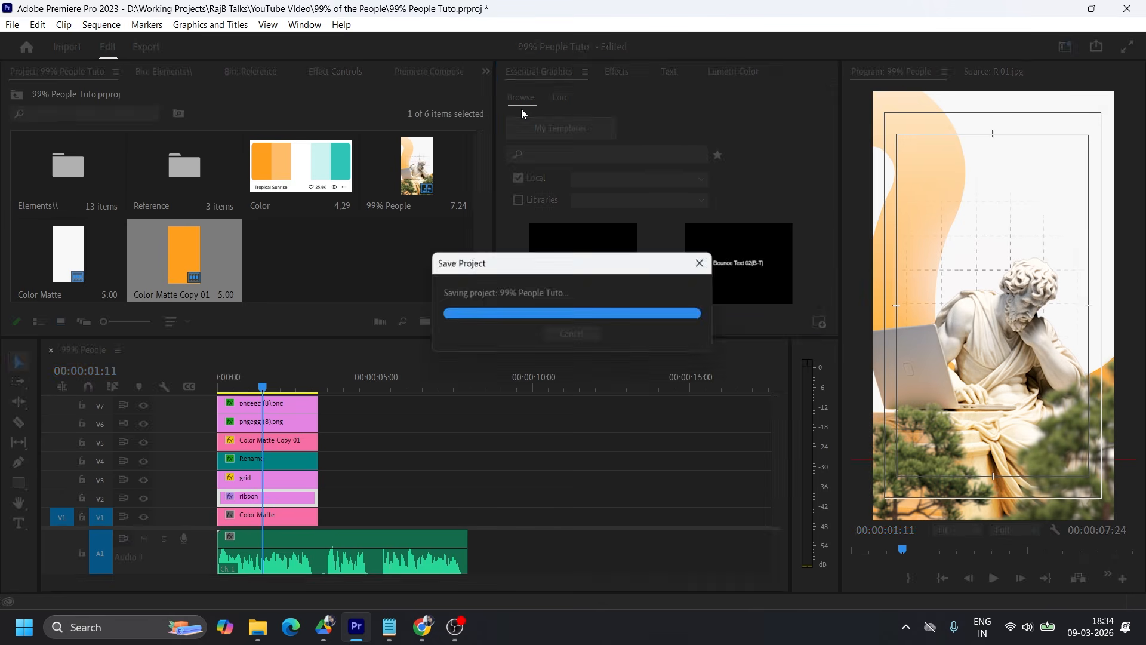
{"action": "scroll", "coordinate": [625, 242], "scroll_direction": "down", "scroll_amount": 3}
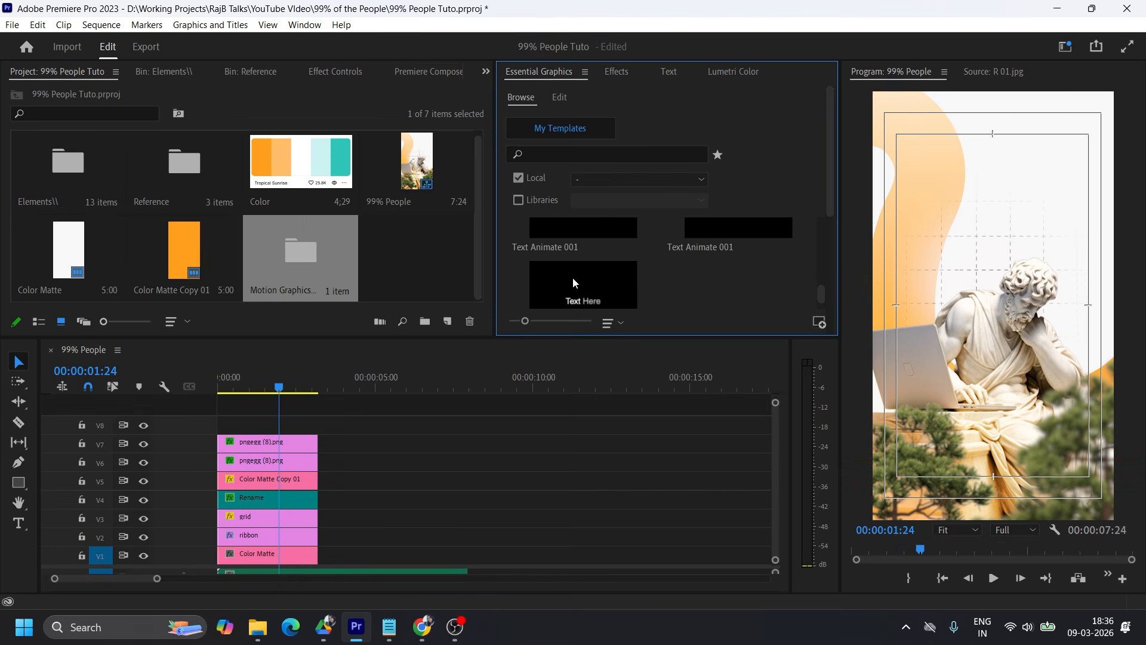
{"action": "left_click_drag", "start_coordinate": [575, 283], "coordinate": [219, 422]}
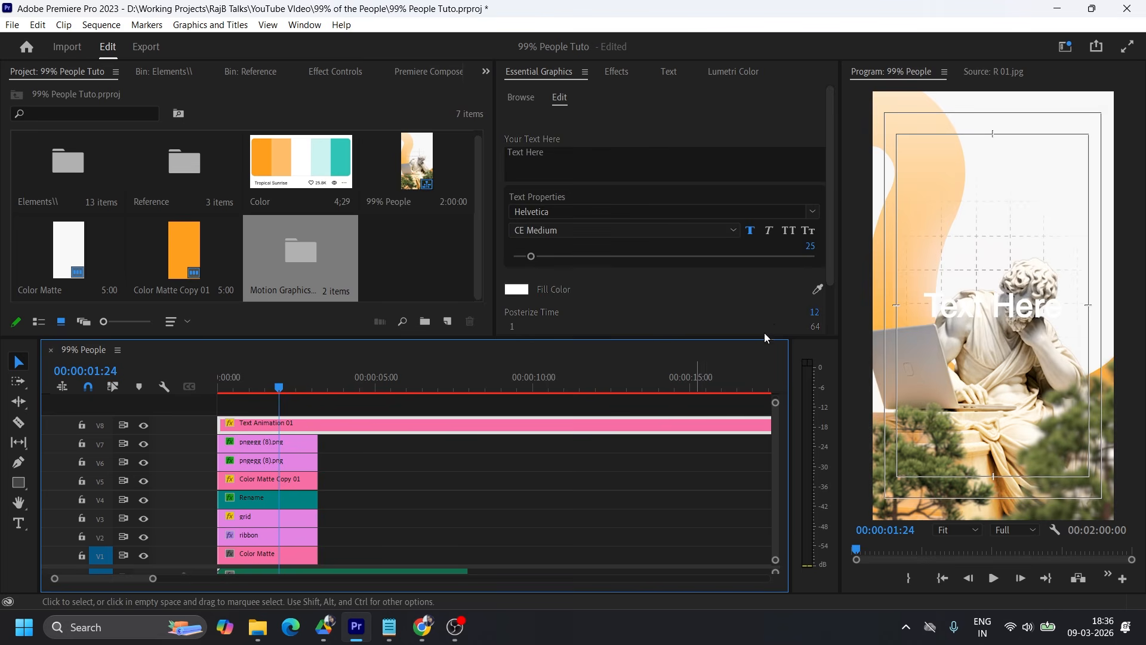
Replace the template's placeholder text with "99% of People".
{"action": "left_click", "coordinate": [592, 150]}
{"action": "type", "text": "99"}
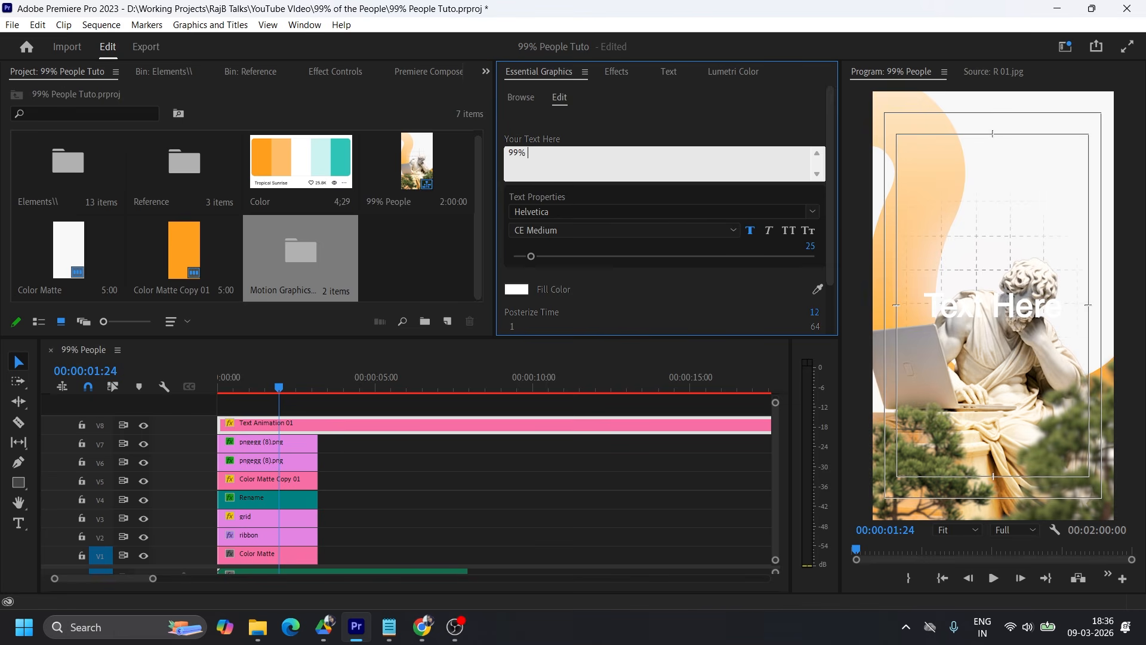
{"action": "type", "text": "of People"}
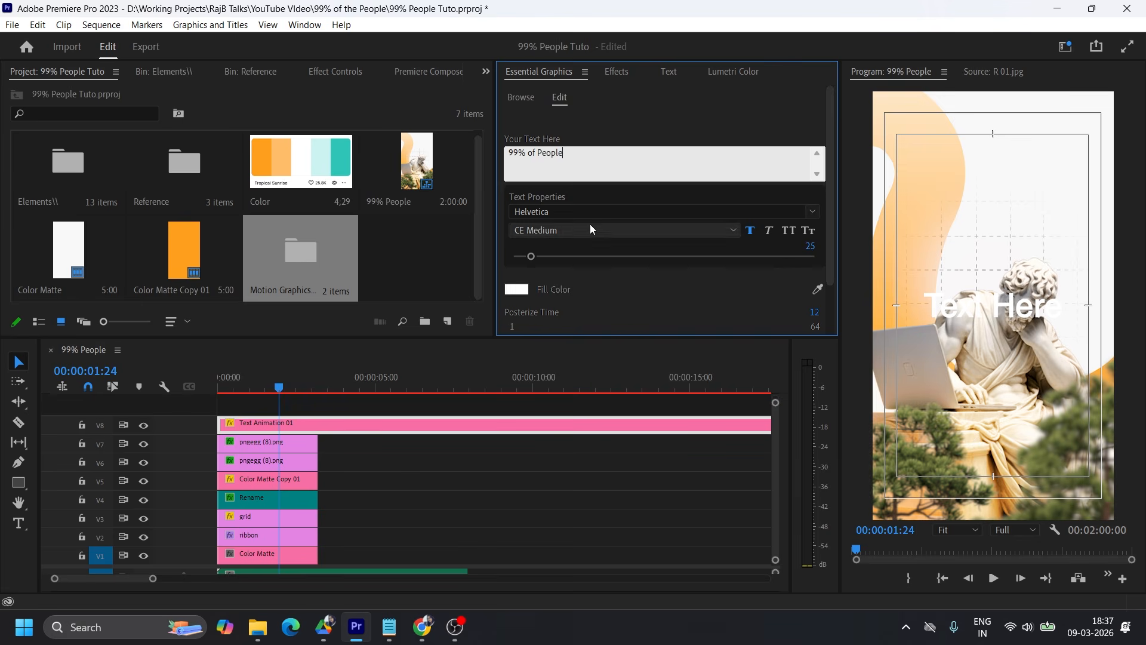
Set the title's font to Morganite Bold in all caps.
{"action": "left_click", "coordinate": [586, 208]}
{"action": "type", "text": "morganite"}
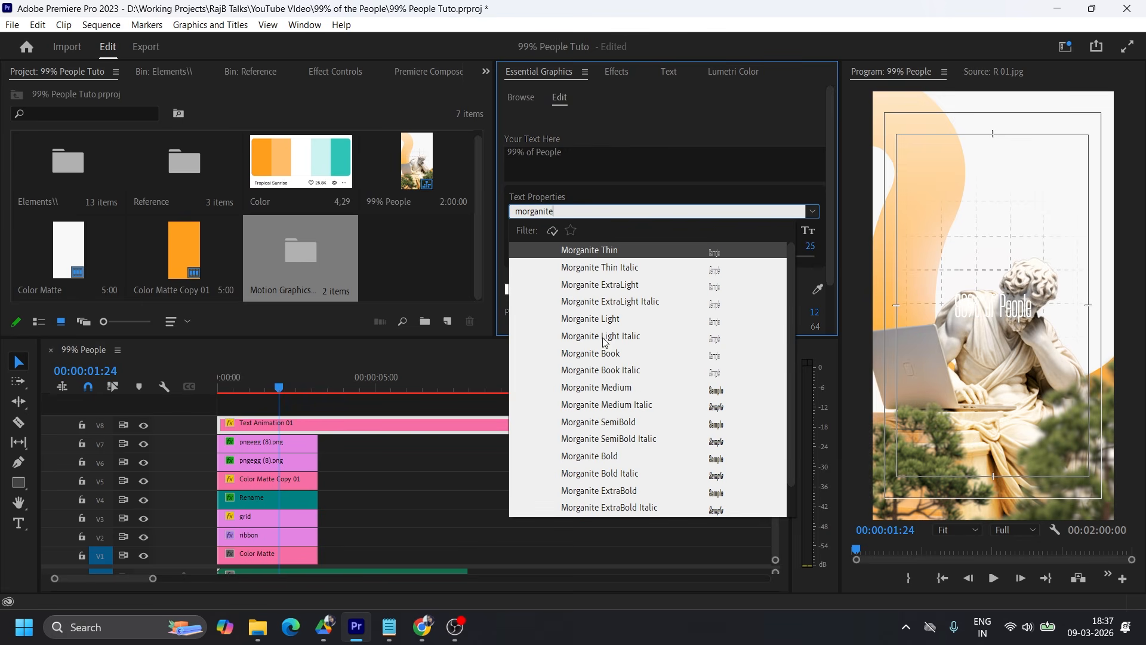
{"action": "left_click", "coordinate": [608, 458]}
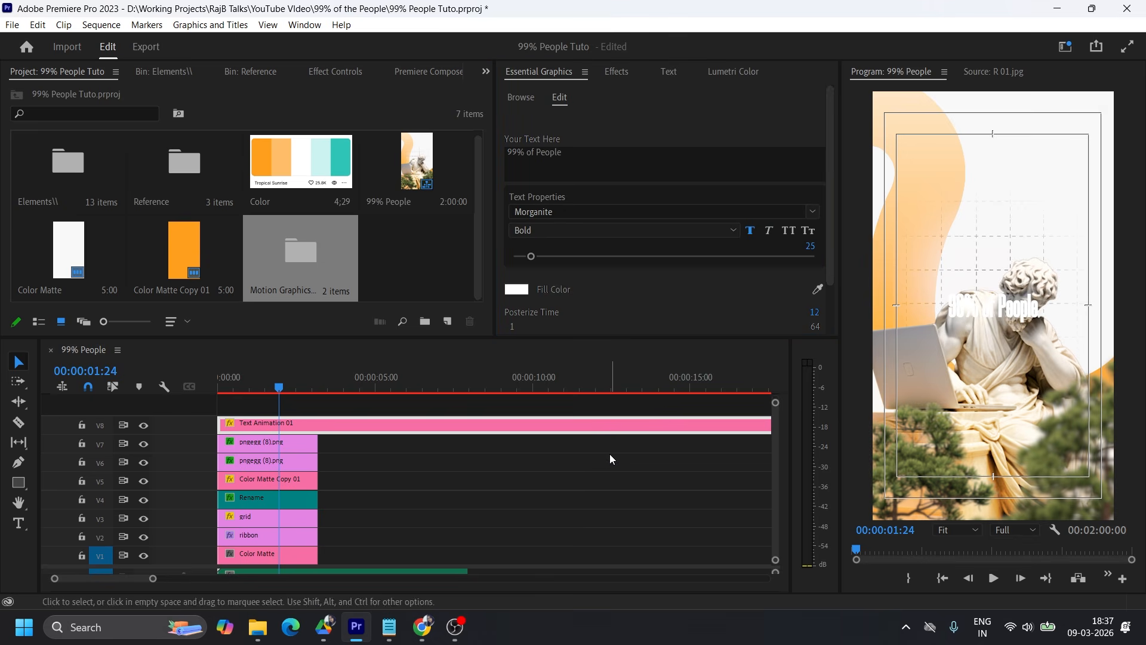
{"action": "left_click", "coordinate": [788, 230]}
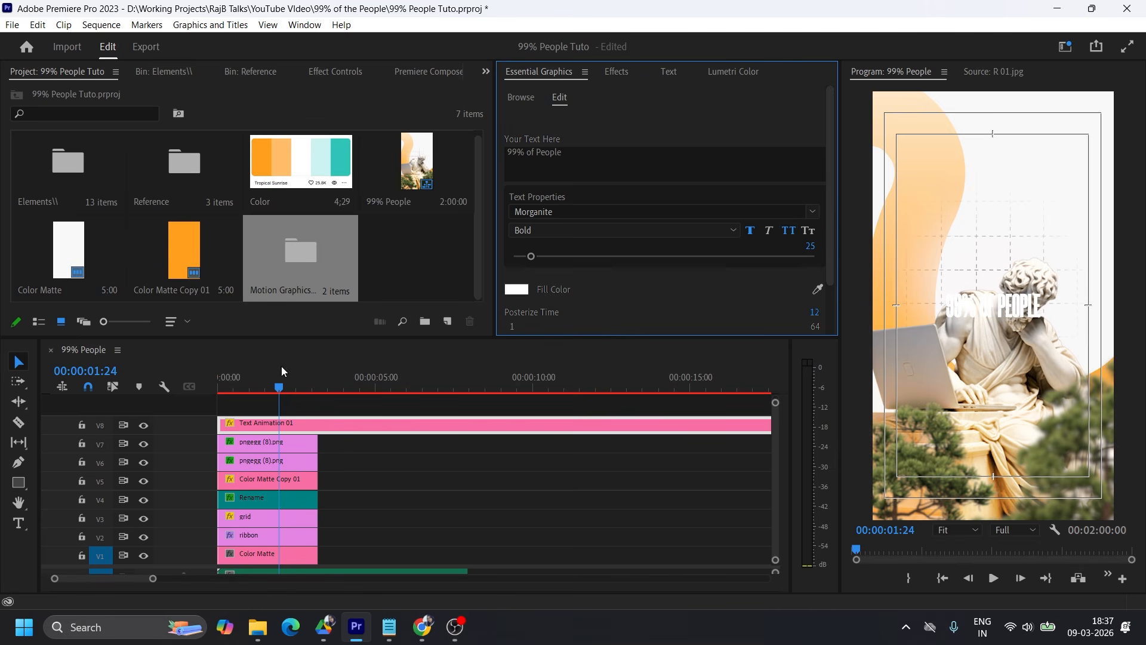
Sample the orange FF9F1C from the project thumbnails as the title's fill colour.
{"action": "left_click", "coordinate": [516, 290]}
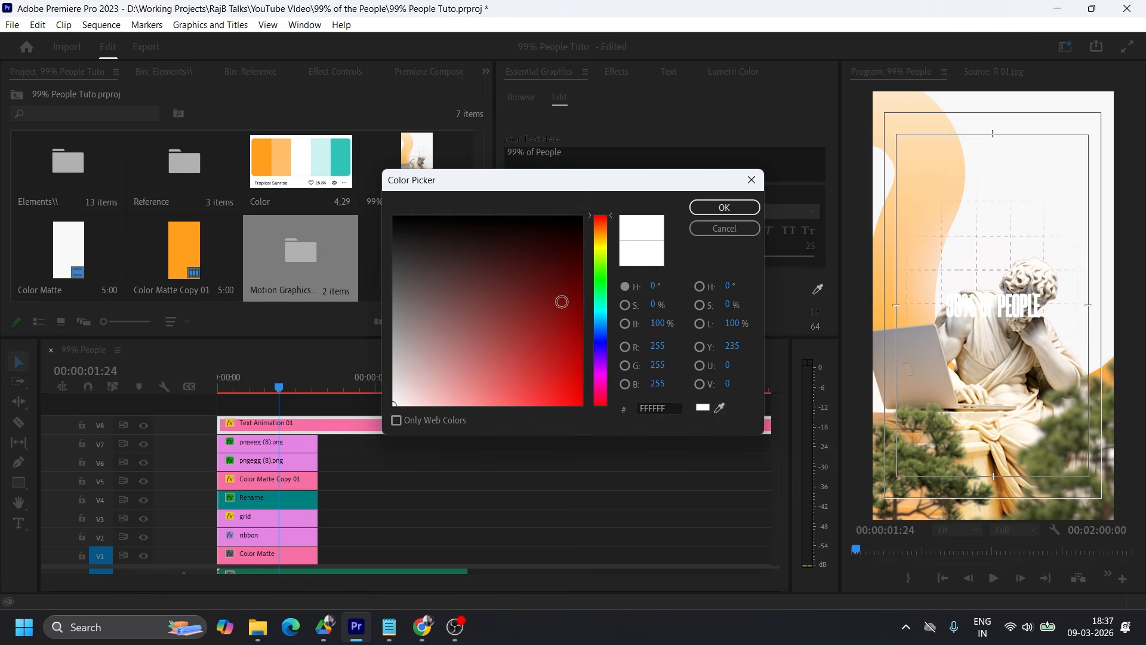
{"action": "left_click", "coordinate": [720, 408]}
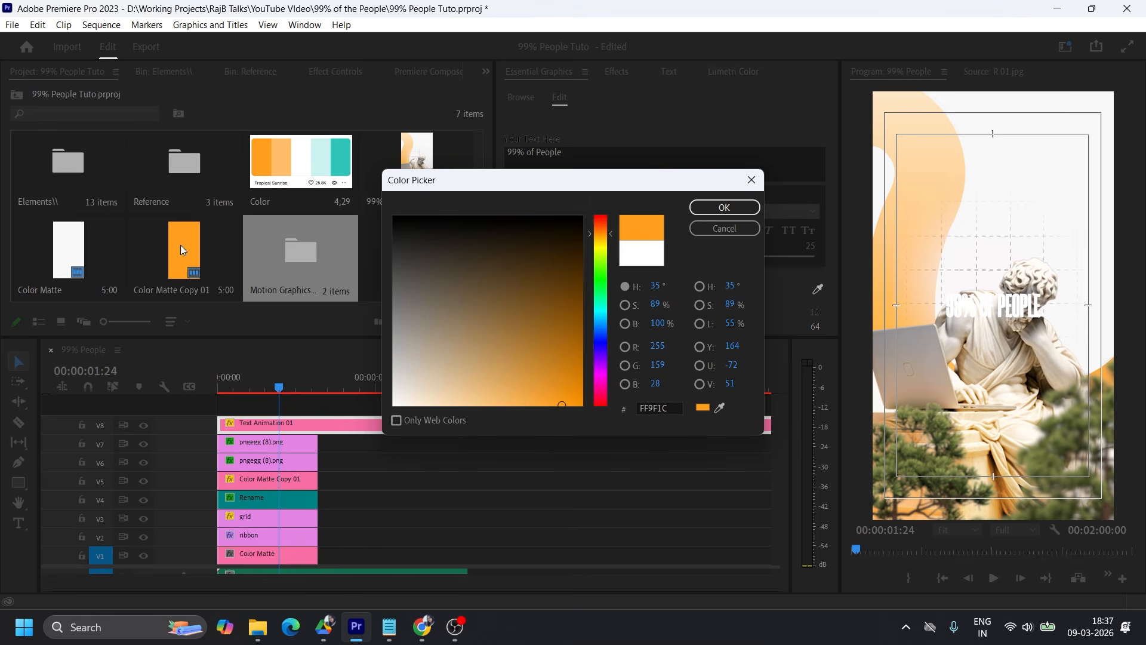
{"action": "left_click", "coordinate": [735, 207]}
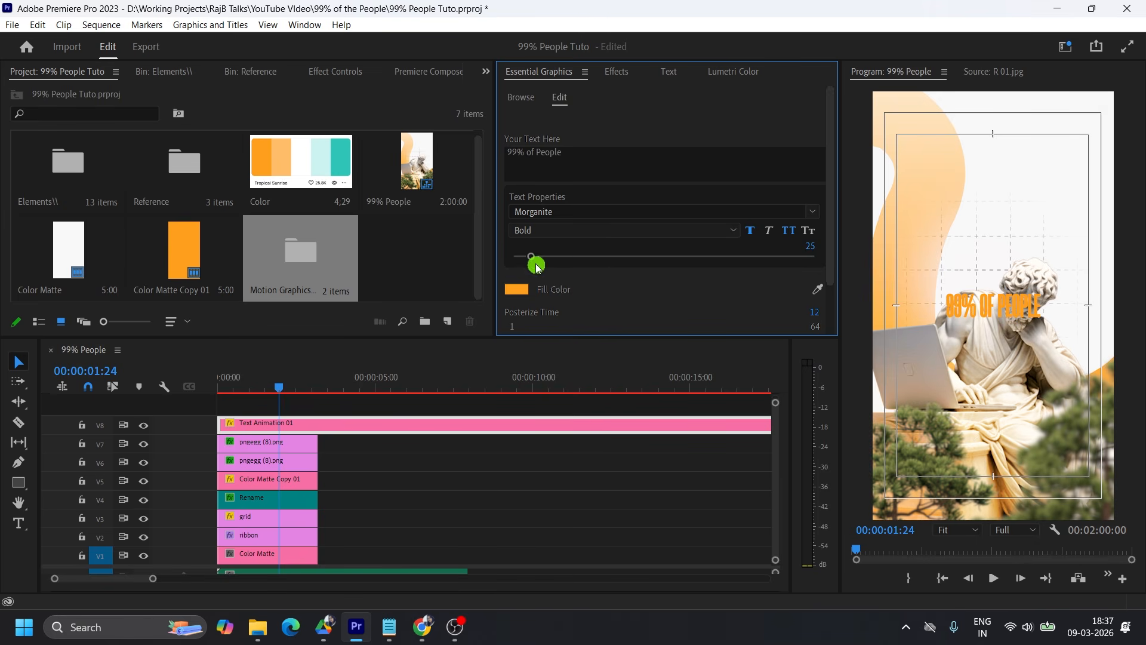
Set the title's font size to 57 and restack the clips so it sits on V4, between the grid and the statue.
{"action": "left_click_drag", "start_coordinate": [531, 255], "coordinate": [556, 257]}
{"action": "left_click_drag", "start_coordinate": [299, 407], "coordinate": [263, 516]}
{"action": "left_click_drag", "start_coordinate": [262, 421], "coordinate": [304, 408]}
{"action": "left_click_drag", "start_coordinate": [246, 500], "coordinate": [249, 518]}
{"action": "left_click_drag", "start_coordinate": [255, 404], "coordinate": [280, 499]}
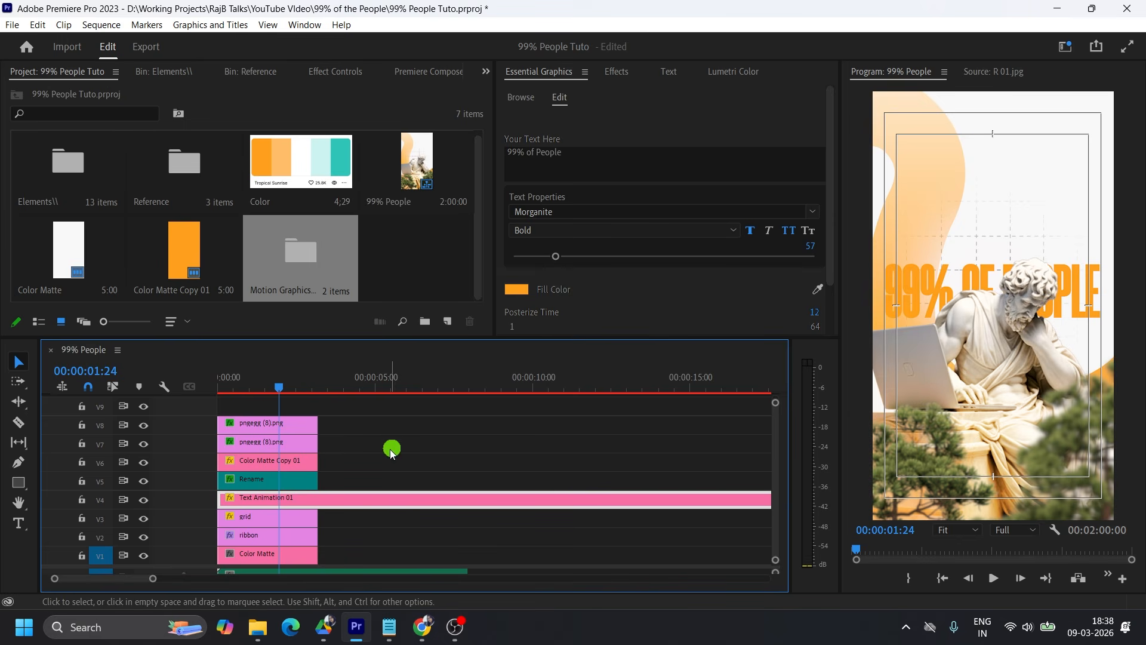
Change the title's fill colour to dark grey 3C3C3C.
{"action": "left_click", "coordinate": [516, 303]}
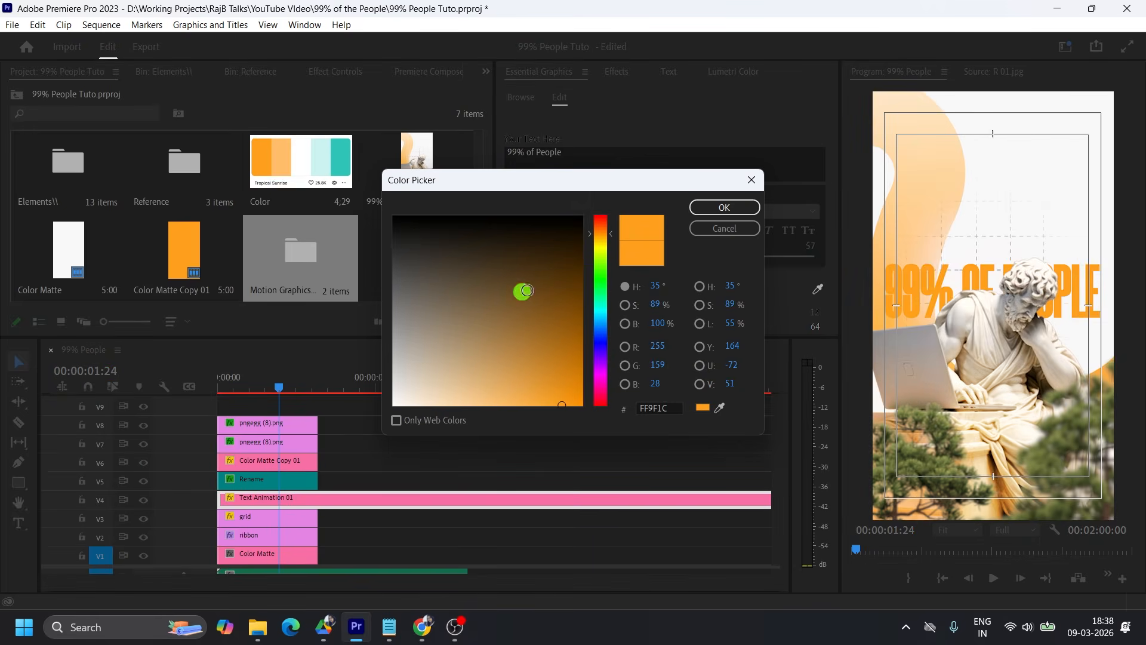
{"action": "left_click", "coordinate": [396, 238]}
{"action": "double_click", "coordinate": [648, 410]}
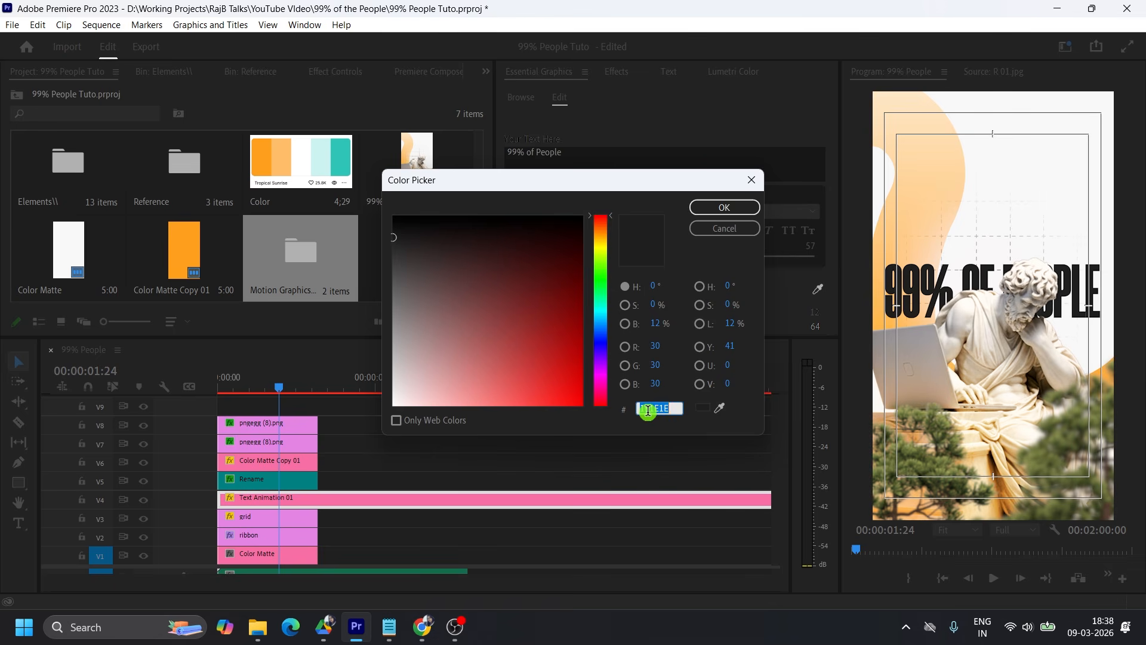
{"action": "type", "text": "3c3c3c"}
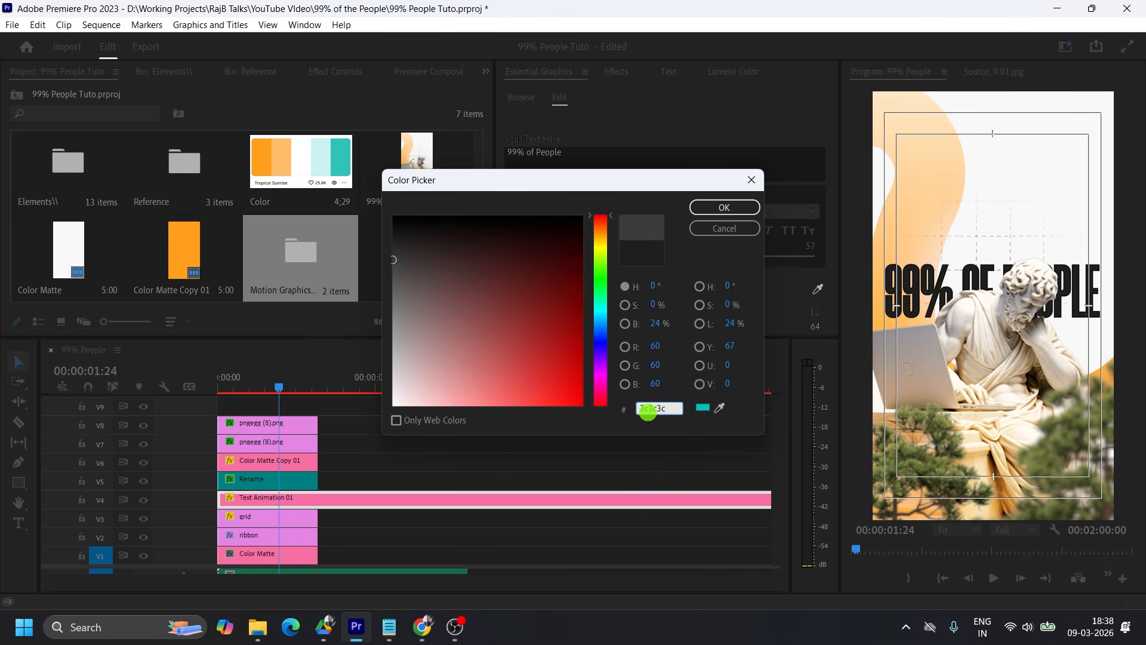
{"action": "left_click", "coordinate": [724, 207]}
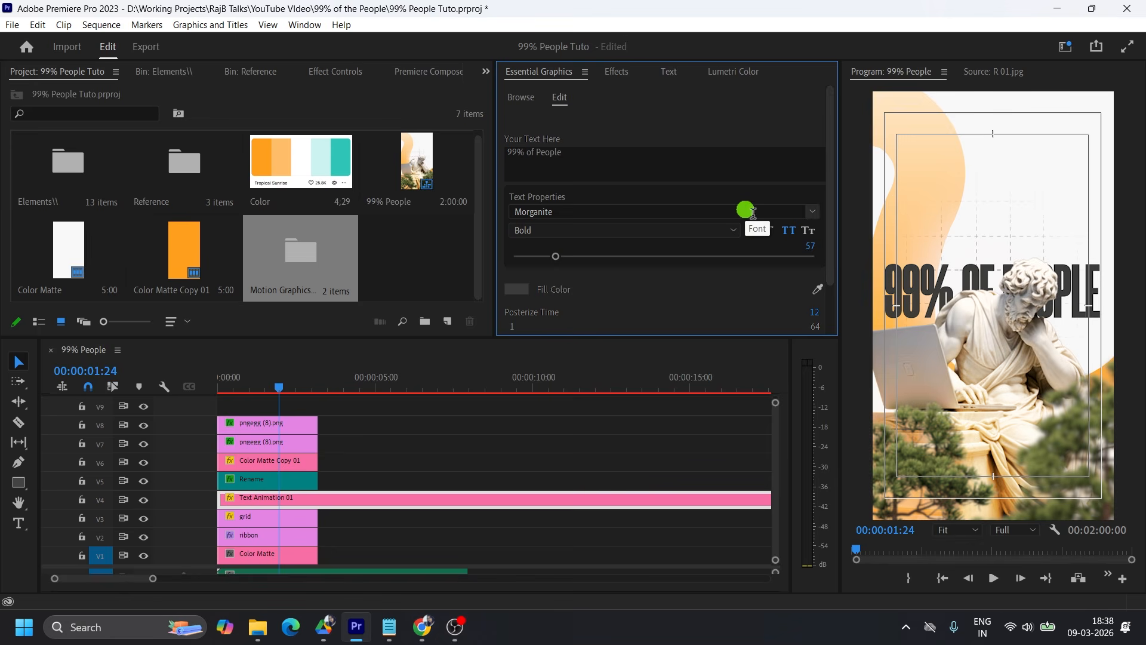
Raise the title above the statue's head at position 540, 642 and set its font size to 58.
{"action": "left_click", "coordinate": [333, 72]}
{"action": "left_click_drag", "start_coordinate": [200, 163], "coordinate": [131, 174]}
{"action": "left_click_drag", "start_coordinate": [556, 256], "coordinate": [545, 255]}
{"action": "left_click_drag", "start_coordinate": [200, 163], "coordinate": [260, 167]}
{"action": "left_click_drag", "start_coordinate": [546, 255], "coordinate": [555, 257]}
Try the SemiBold weight on the title, and settle on Morganite Medium.
{"action": "left_click", "coordinate": [564, 230]}
{"action": "left_click", "coordinate": [570, 408]}
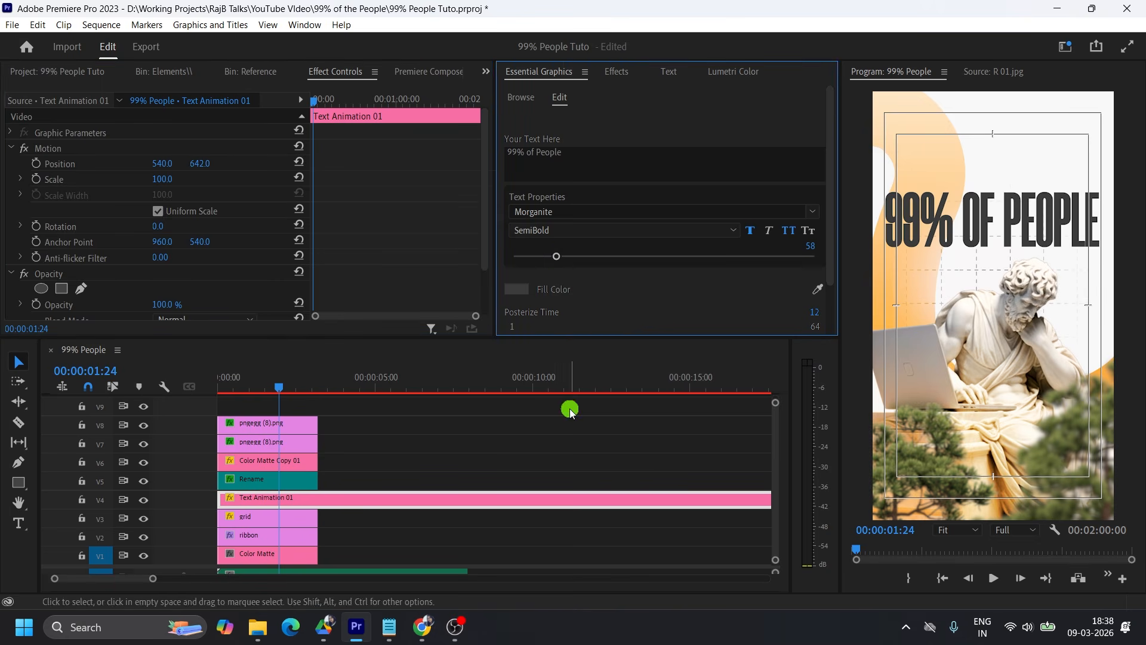
{"action": "left_click", "coordinate": [566, 231]}
{"action": "left_click", "coordinate": [567, 376]}
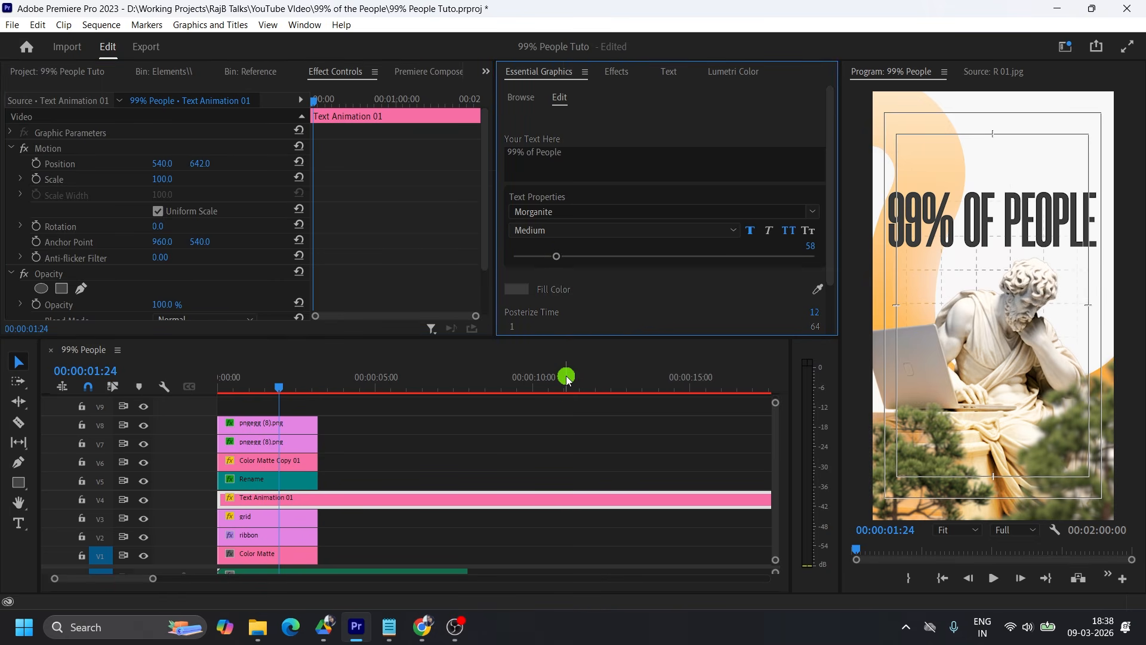
Compare the title's Book weight with Medium, keep Medium at font size 60, and raise the title to position 540, 616.
{"action": "left_click", "coordinate": [564, 230]}
{"action": "left_click", "coordinate": [567, 351]}
{"action": "left_click_drag", "start_coordinate": [556, 256], "coordinate": [558, 255]}
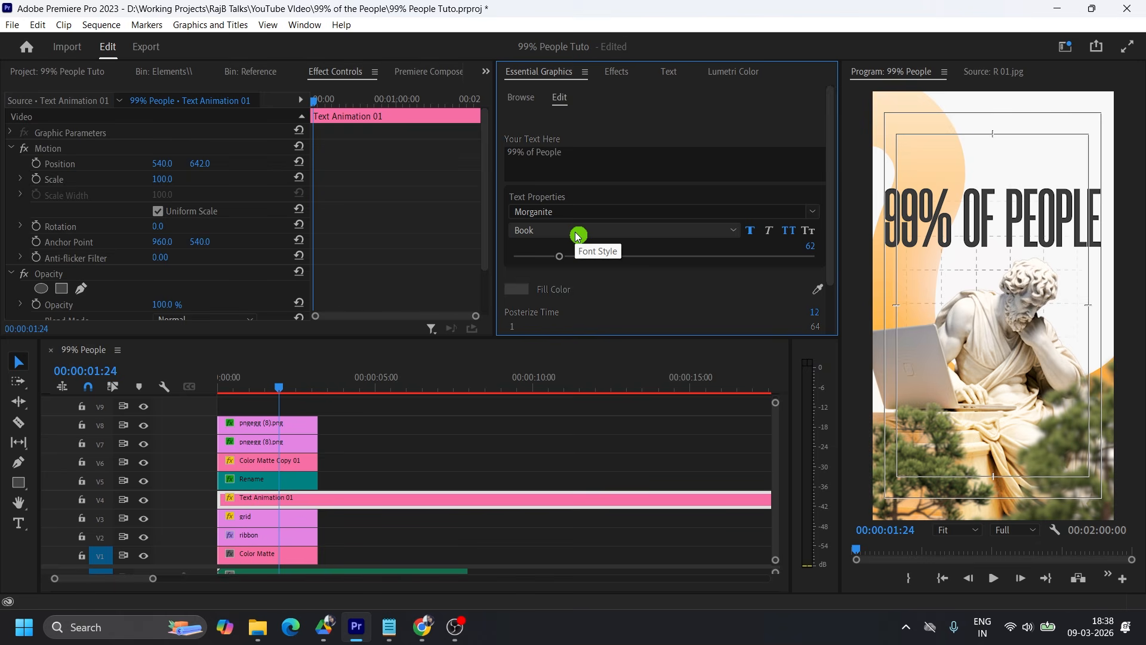
{"action": "left_click", "coordinate": [555, 237]}
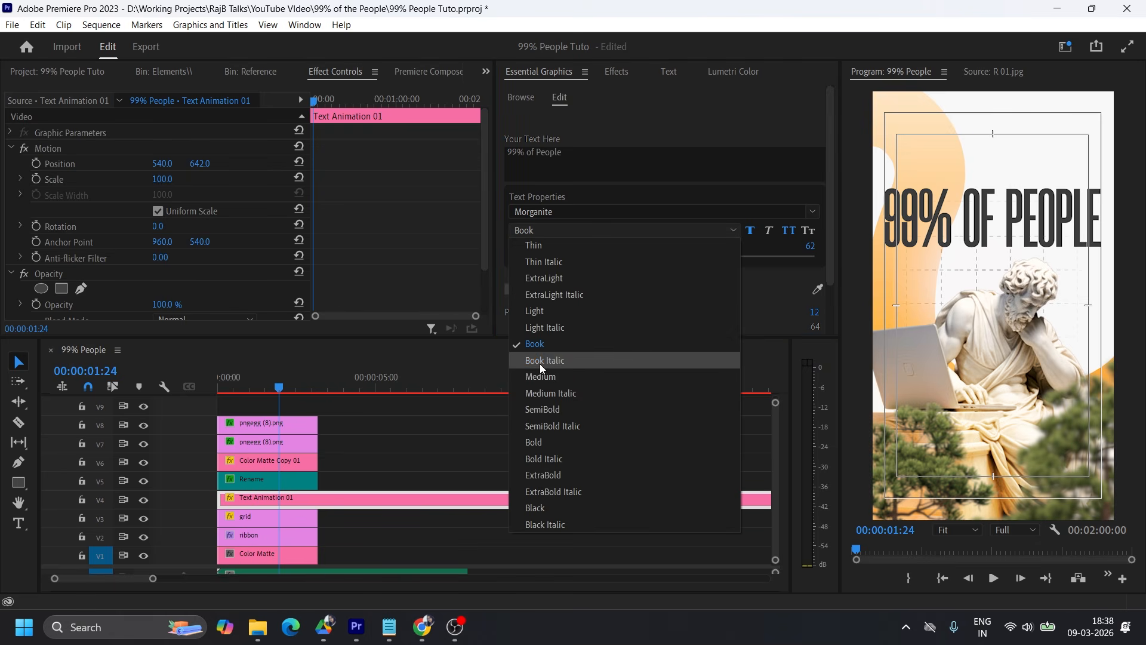
{"action": "left_click", "coordinate": [549, 383]}
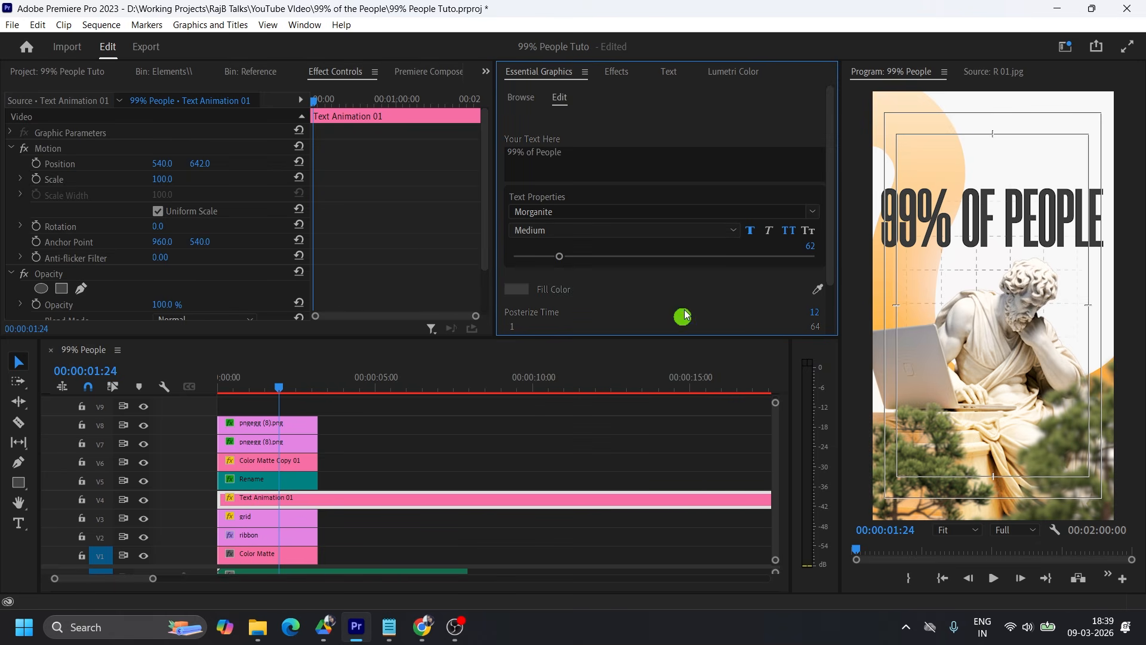
{"action": "left_click_drag", "start_coordinate": [810, 245], "coordinate": [802, 240]}
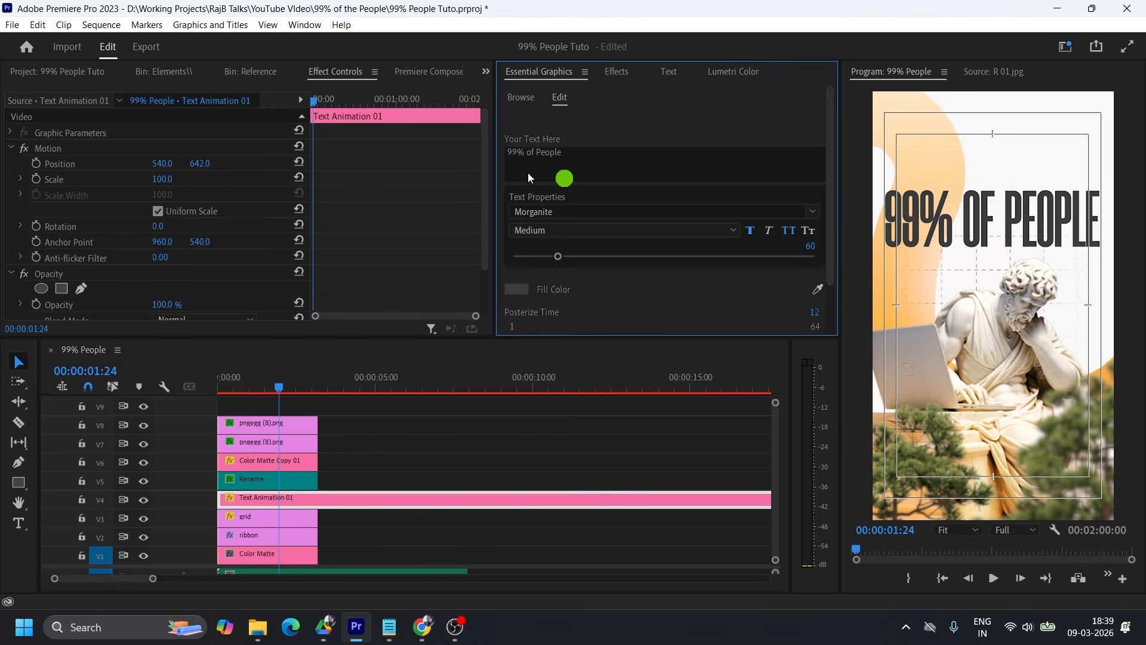
{"action": "left_click_drag", "start_coordinate": [199, 163], "coordinate": [173, 161]}
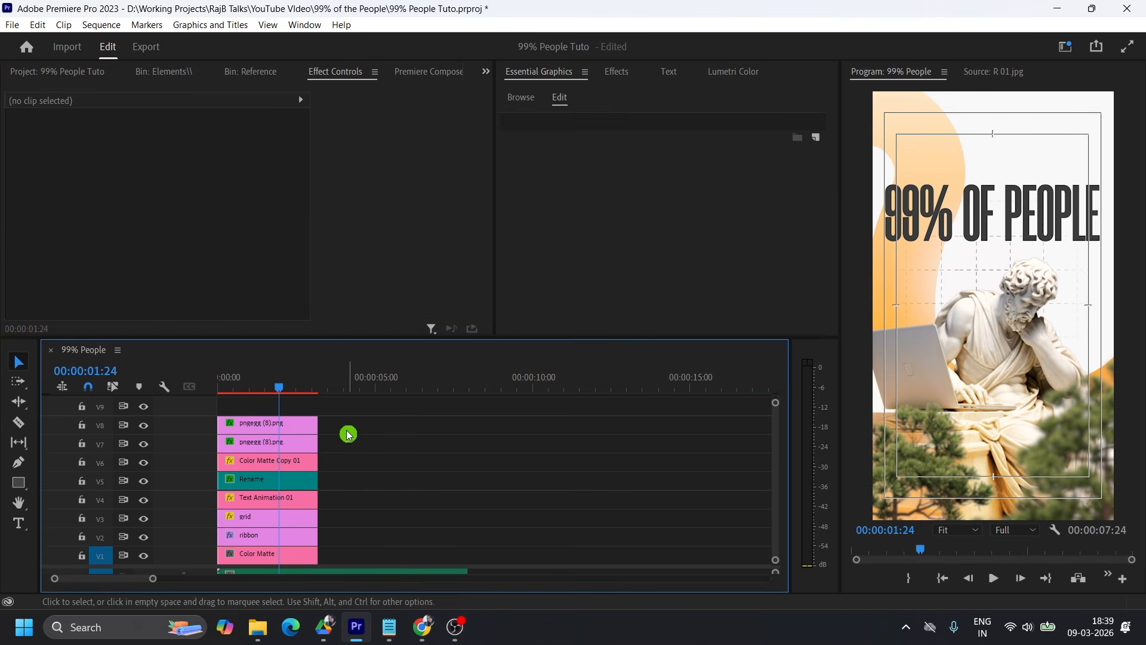
Move the clips above the title up one track and duplicate the title, trimmed to the scene's length, onto V5.
{"action": "left_click_drag", "start_coordinate": [342, 417], "coordinate": [270, 476]}
{"action": "left_click_drag", "start_coordinate": [250, 422], "coordinate": [251, 404]}
{"action": "left_click", "coordinate": [256, 501]}
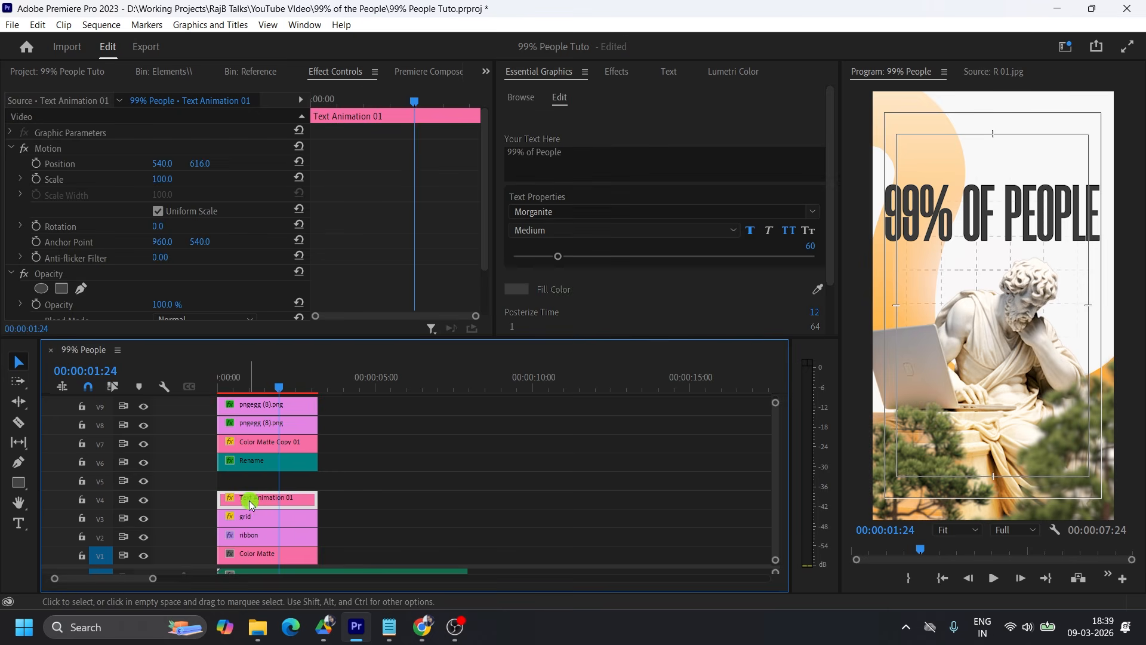
{"action": "left_click_drag", "start_coordinate": [249, 500], "coordinate": [317, 481]}
Play back the voice-over and trim the starts of the V4 title and its V5 copy to match the narration.
{"action": "left_click", "coordinate": [220, 382]}
{"action": "key", "text": "space"}
{"action": "left_click", "coordinate": [221, 382]}
{"action": "key", "text": "space"}
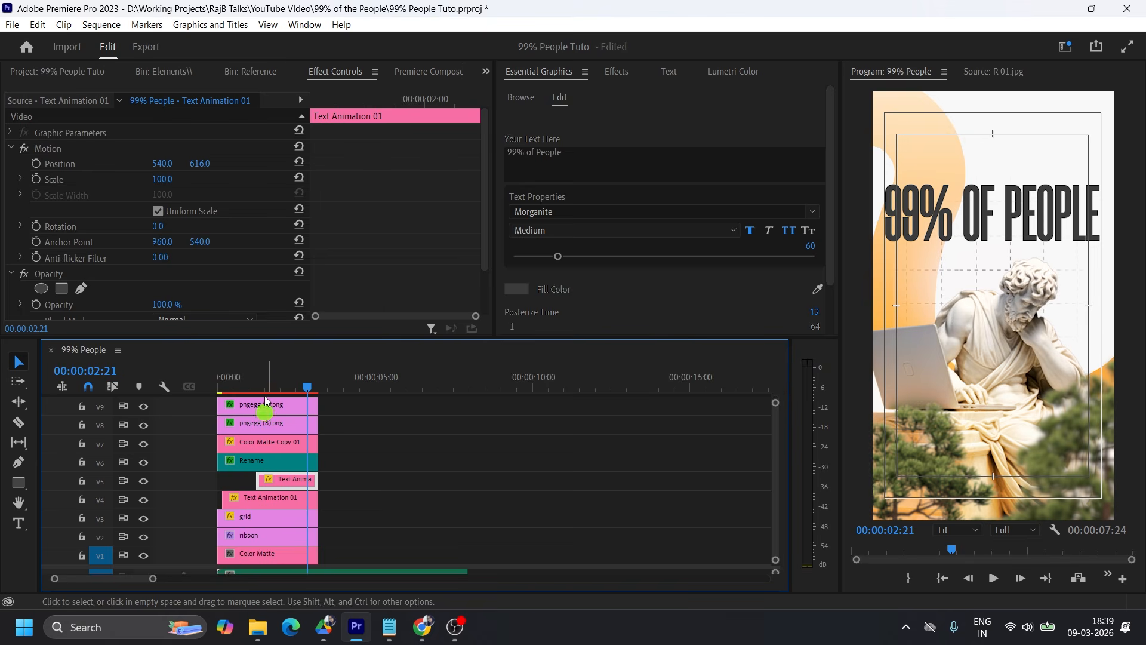
{"action": "left_click", "coordinate": [245, 384]}
{"action": "key", "text": "space"}
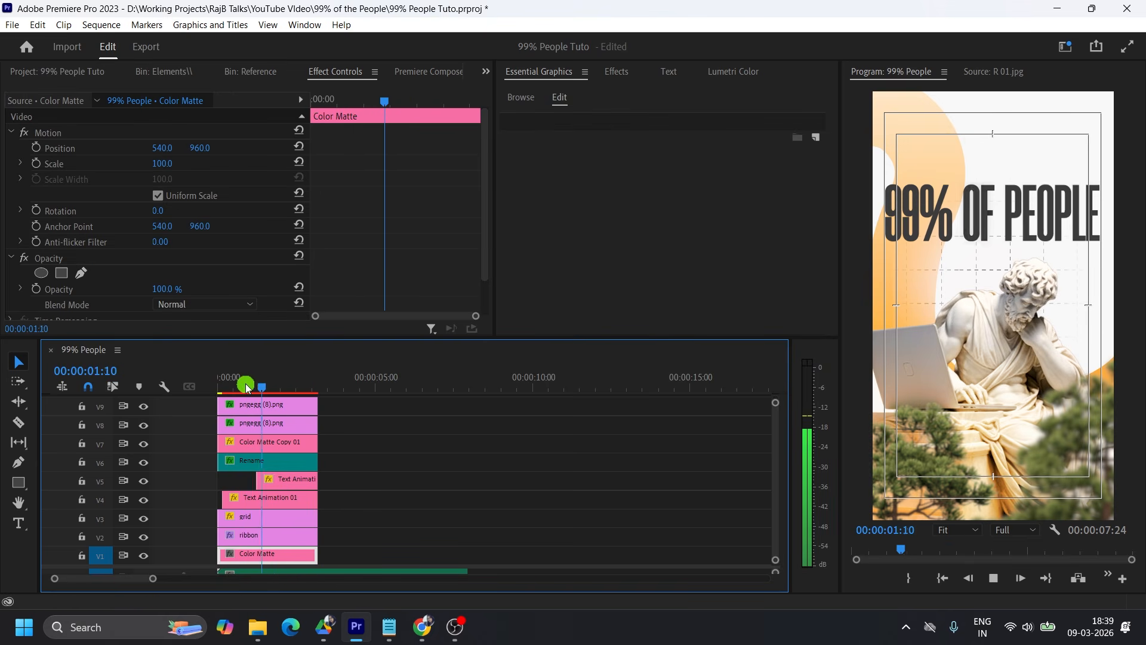
Change the V5 copy's text to "will never escape the 9-5" and its font to Helvetica Neue Bold.
{"action": "left_click", "coordinate": [294, 479]}
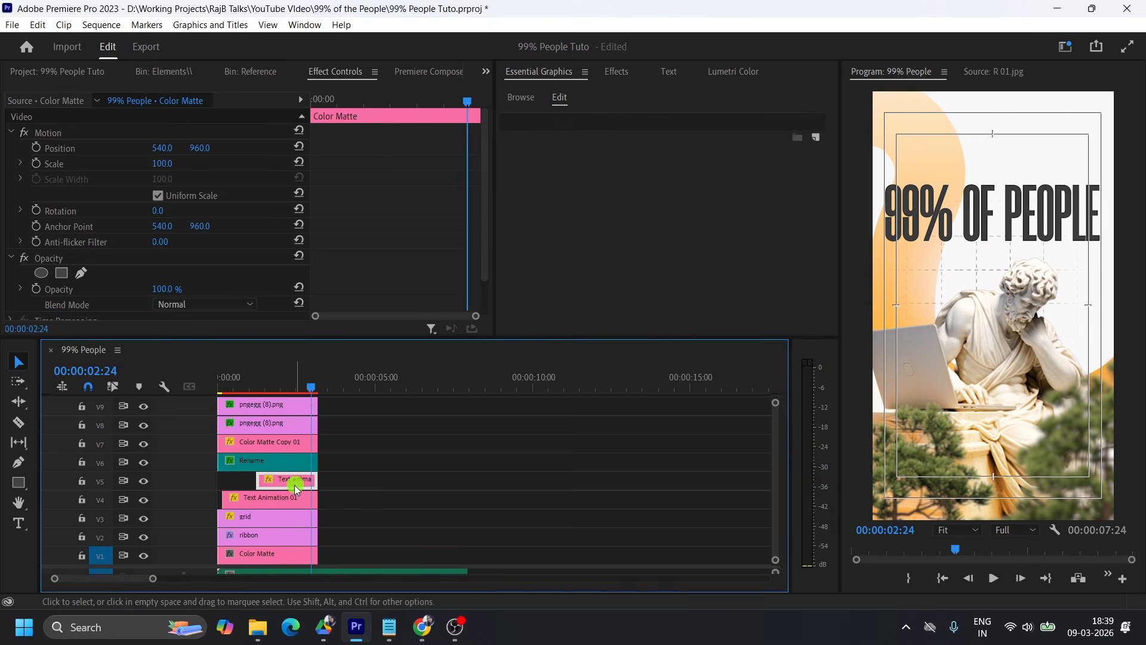
{"action": "triple_click", "coordinate": [605, 170]}
{"action": "type", "text": "will never escape the 9-5"}
{"action": "left_click", "coordinate": [564, 212]}
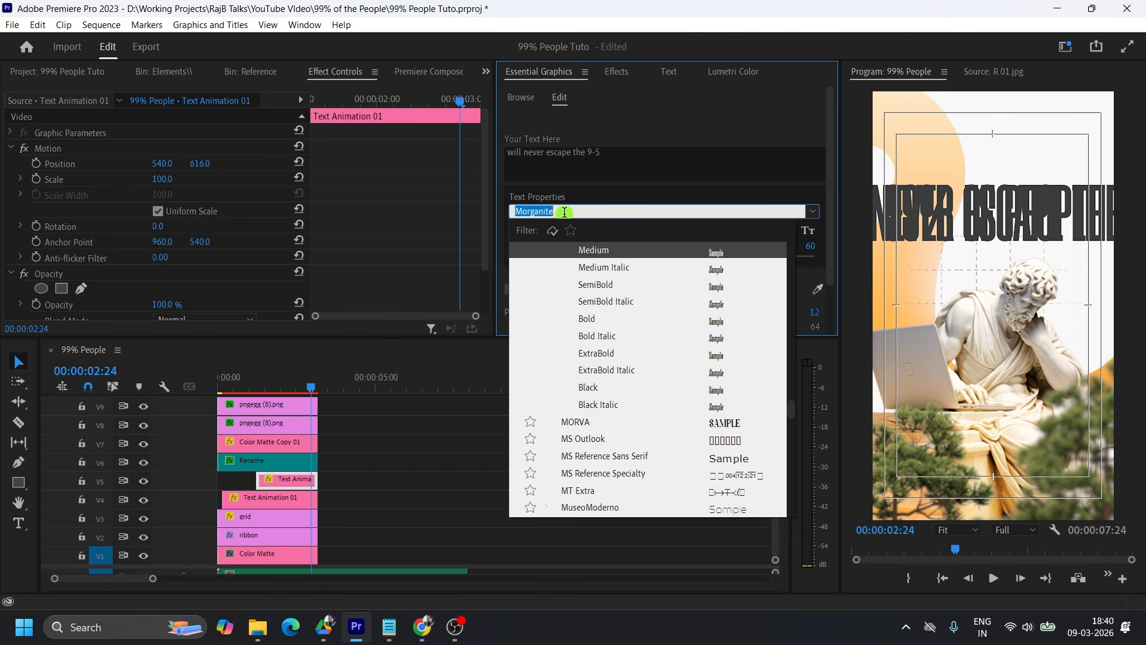
{"action": "type", "text": "helvetica"}
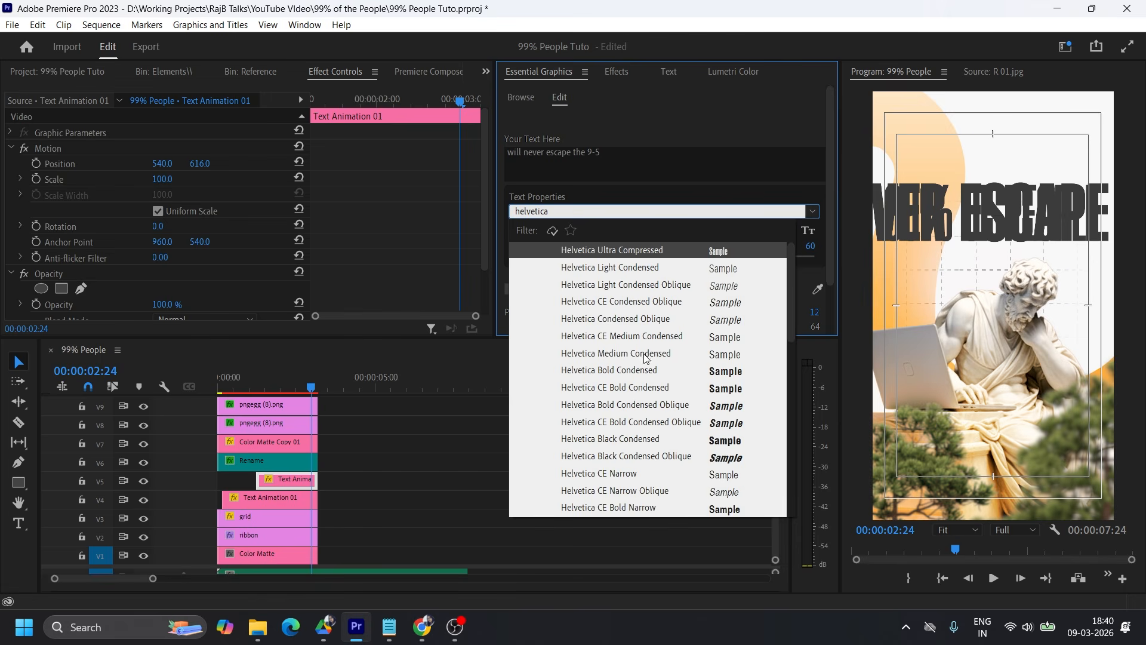
{"action": "scroll", "coordinate": [632, 440], "scroll_direction": "down", "scroll_amount": 8}
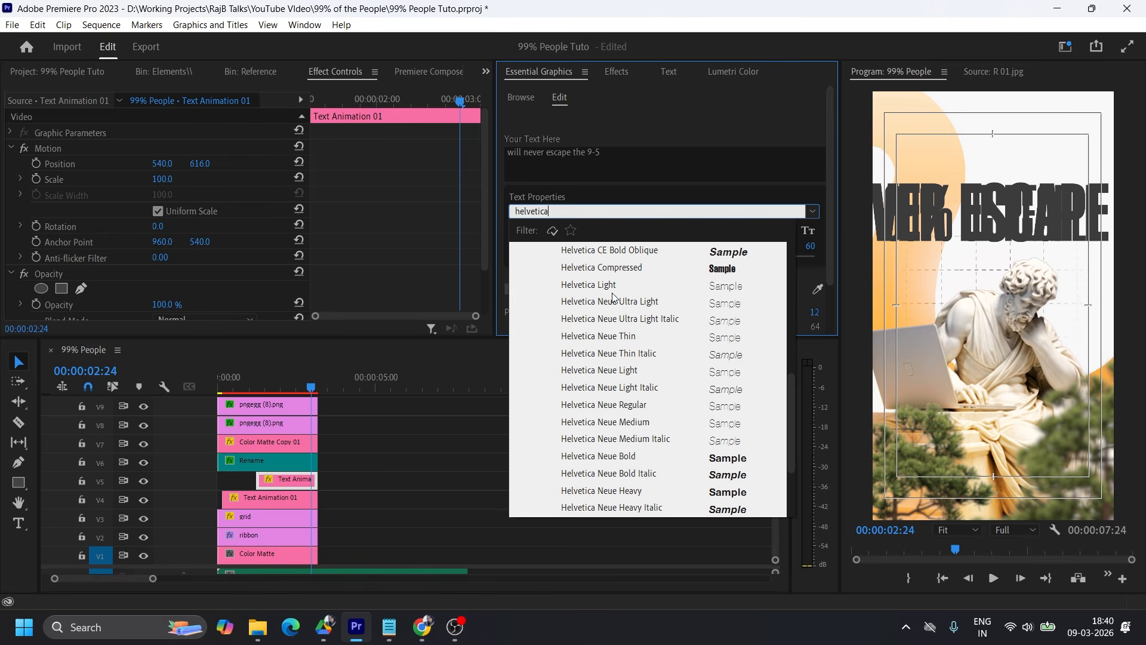
{"action": "left_click", "coordinate": [629, 459]}
Shrink the all-caps V5 subtitle to font size 11 and place it beneath the title at position 540, 689.
{"action": "left_click_drag", "start_coordinate": [563, 259], "coordinate": [520, 255]}
{"action": "mouse_move", "coordinate": [200, 163]}
{"action": "left_mouse_down"}
{"action": "mouse_move", "coordinate": [271, 166]}
{"action": "mouse_move", "coordinate": [260, 164]}
{"action": "left_mouse_up"}
{"action": "left_click", "coordinate": [784, 230]}
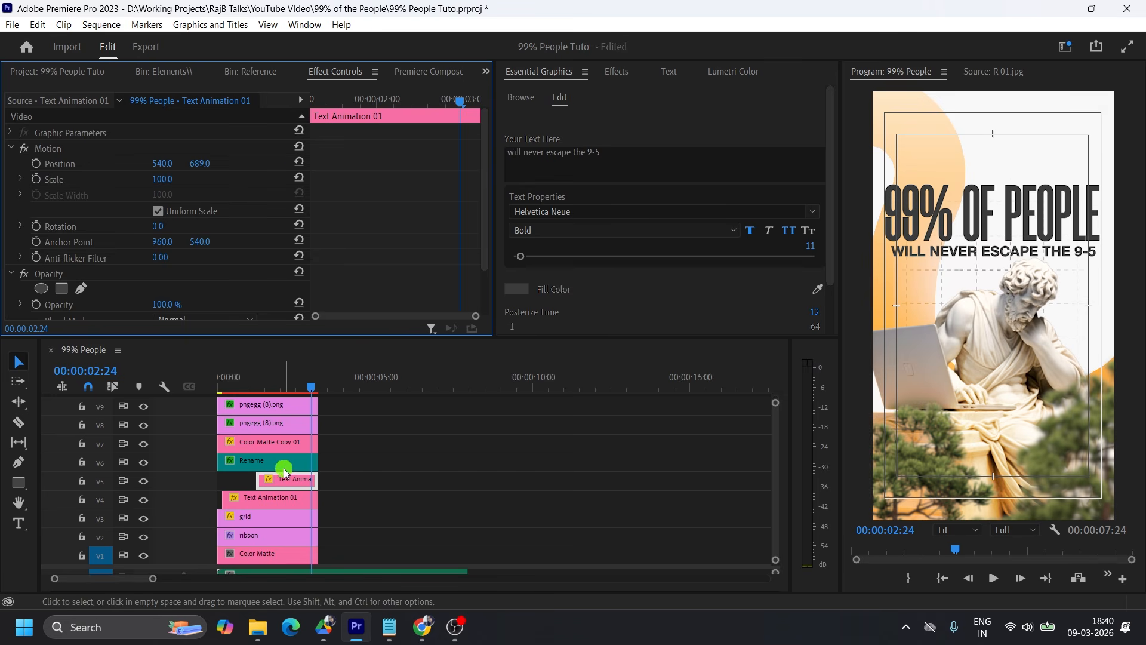
Add a rectangular opacity mask to the V4 title and stretch it across the full frame width.
{"action": "left_click", "coordinate": [281, 497]}
{"action": "left_click", "coordinate": [999, 209]}
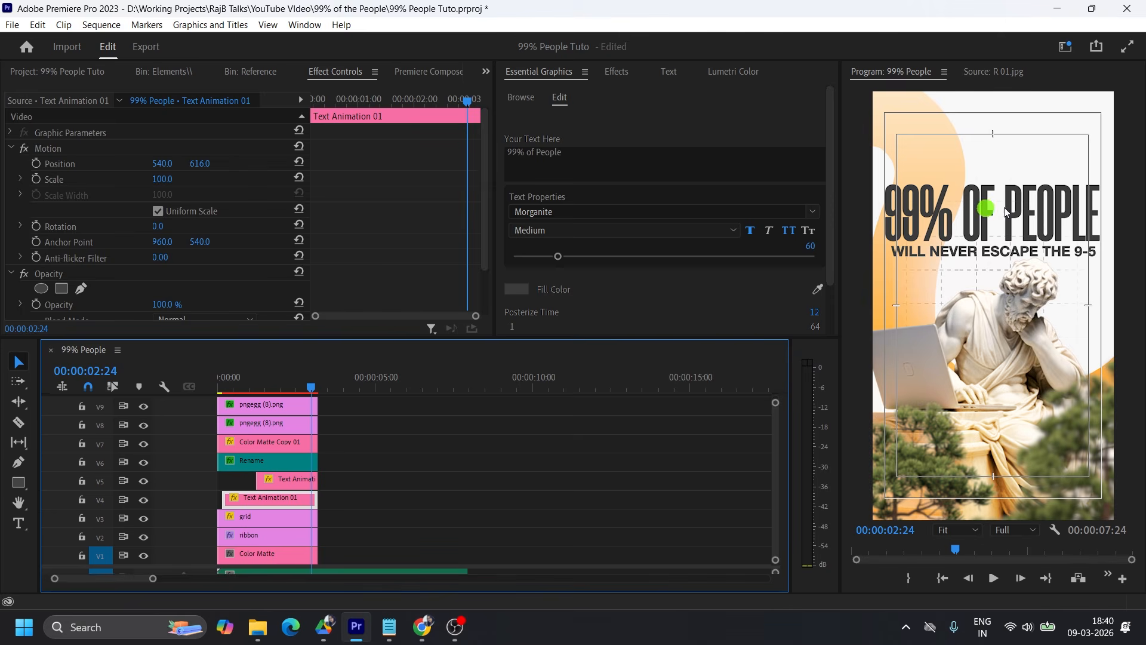
{"action": "left_click", "coordinate": [61, 289]}
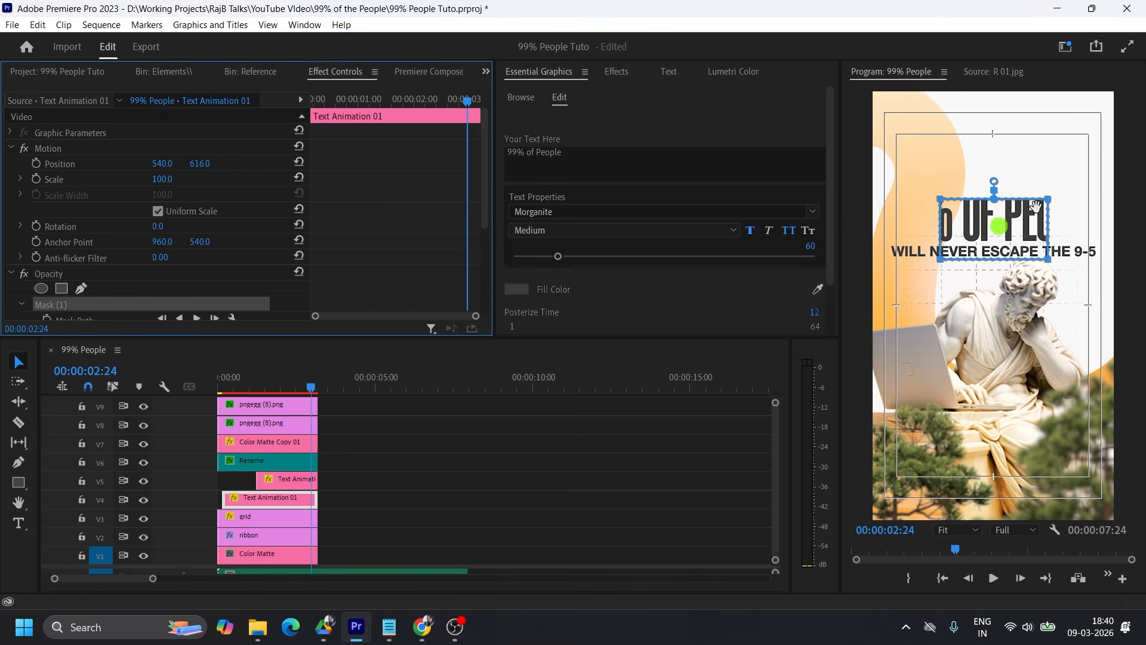
{"action": "left_click_drag", "start_coordinate": [1003, 229], "coordinate": [915, 188]}
{"action": "left_click_drag", "start_coordinate": [1011, 136], "coordinate": [944, 232]}
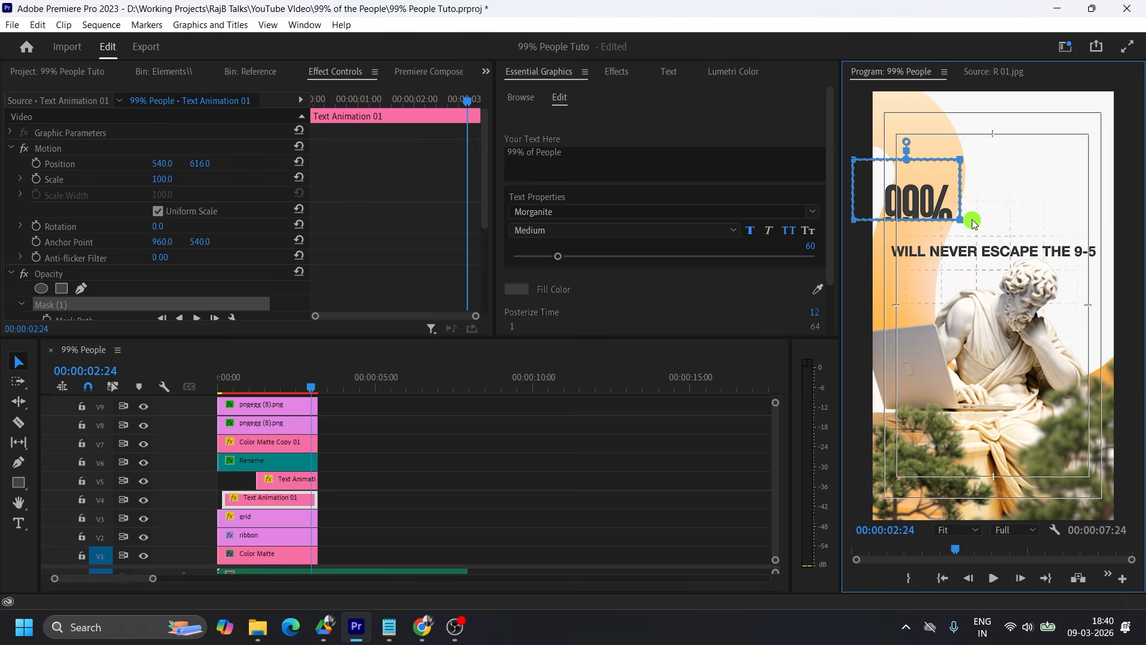
{"action": "left_click_drag", "start_coordinate": [961, 160], "coordinate": [1136, 179]}
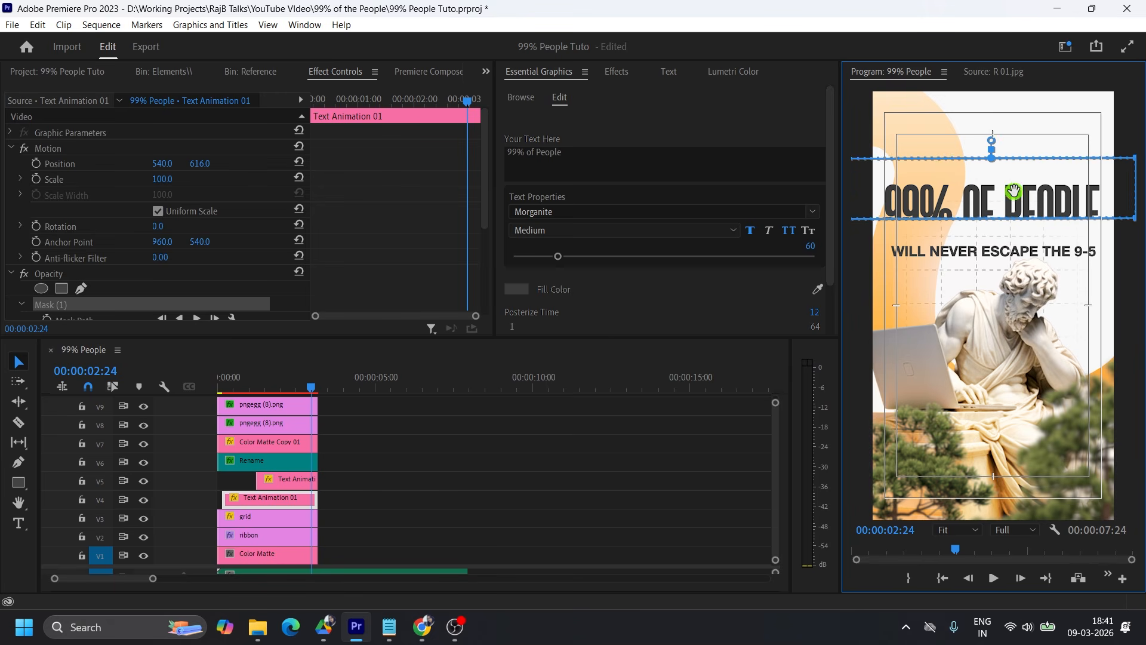
Set the title's mask feather to 119 and lower the mask so only the bottom of the letters fades out.
{"action": "scroll", "coordinate": [418, 221], "scroll_direction": "down", "scroll_amount": 4}
{"action": "left_click", "coordinate": [189, 218]}
{"action": "left_click_drag", "start_coordinate": [188, 219], "coordinate": [478, 227]}
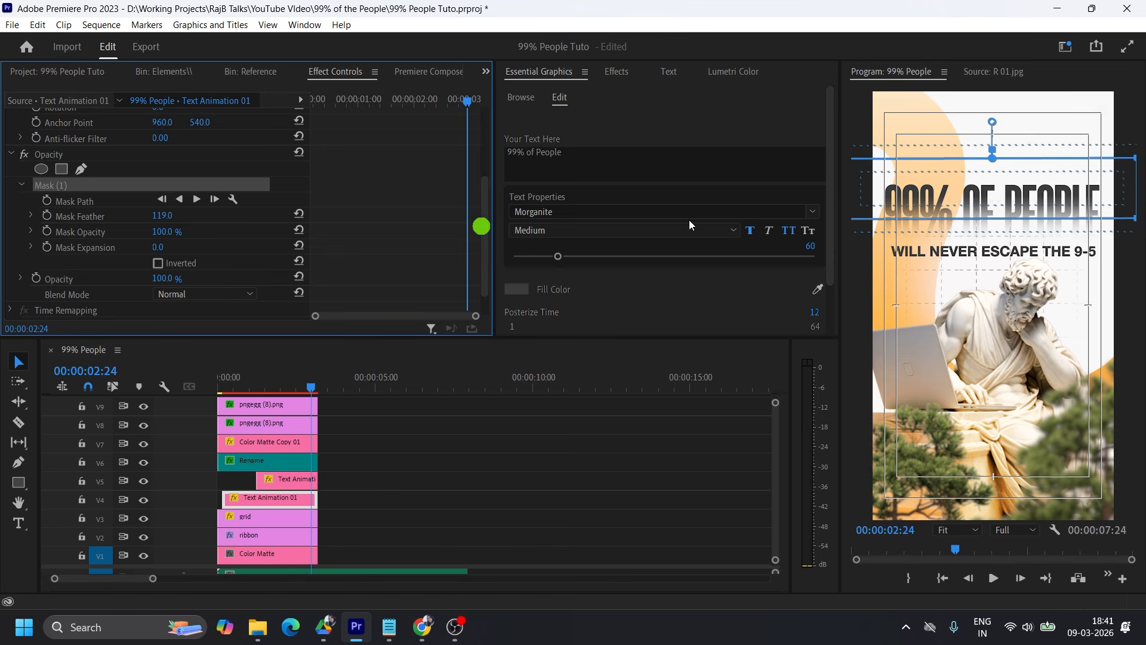
{"action": "left_click_drag", "start_coordinate": [964, 199], "coordinate": [1001, 201]}
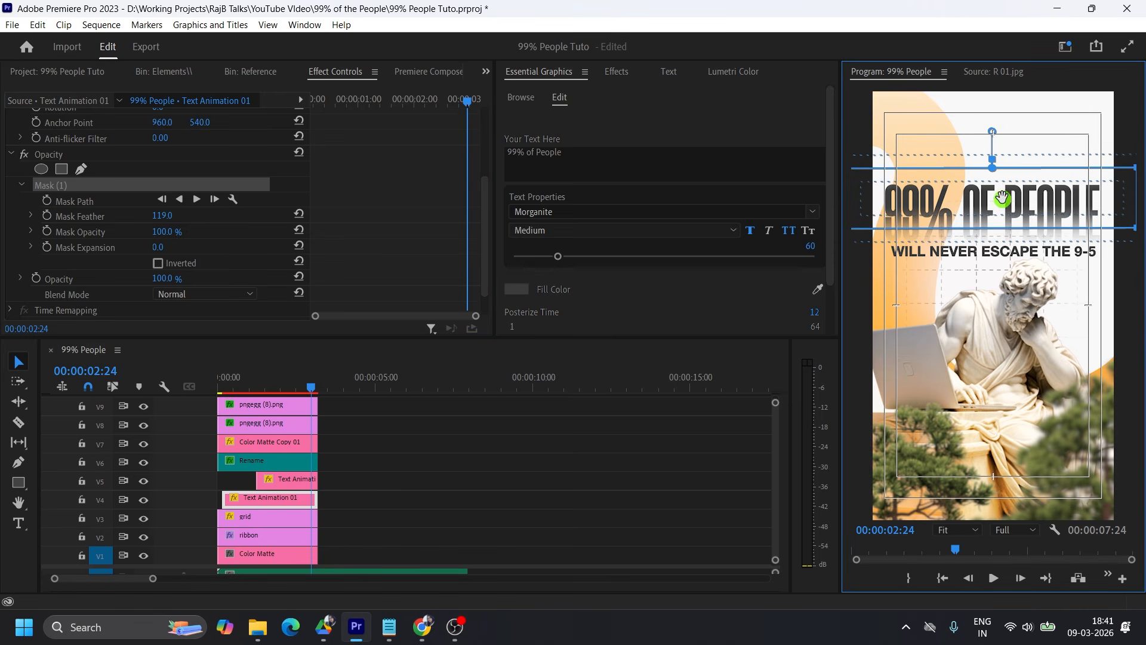
Lower the masked title slightly towards the subtitle and set the subtitle's position to 540, 704.
{"action": "scroll", "coordinate": [393, 206], "scroll_direction": "up", "scroll_amount": 4}
{"action": "left_click", "coordinate": [199, 162]}
{"action": "mouse_move", "coordinate": [199, 162]}
{"action": "left_mouse_down"}
{"action": "mouse_move", "coordinate": [240, 161]}
{"action": "mouse_move", "coordinate": [197, 166]}
{"action": "mouse_move", "coordinate": [212, 168]}
{"action": "left_mouse_up"}
{"action": "left_click", "coordinate": [281, 475]}
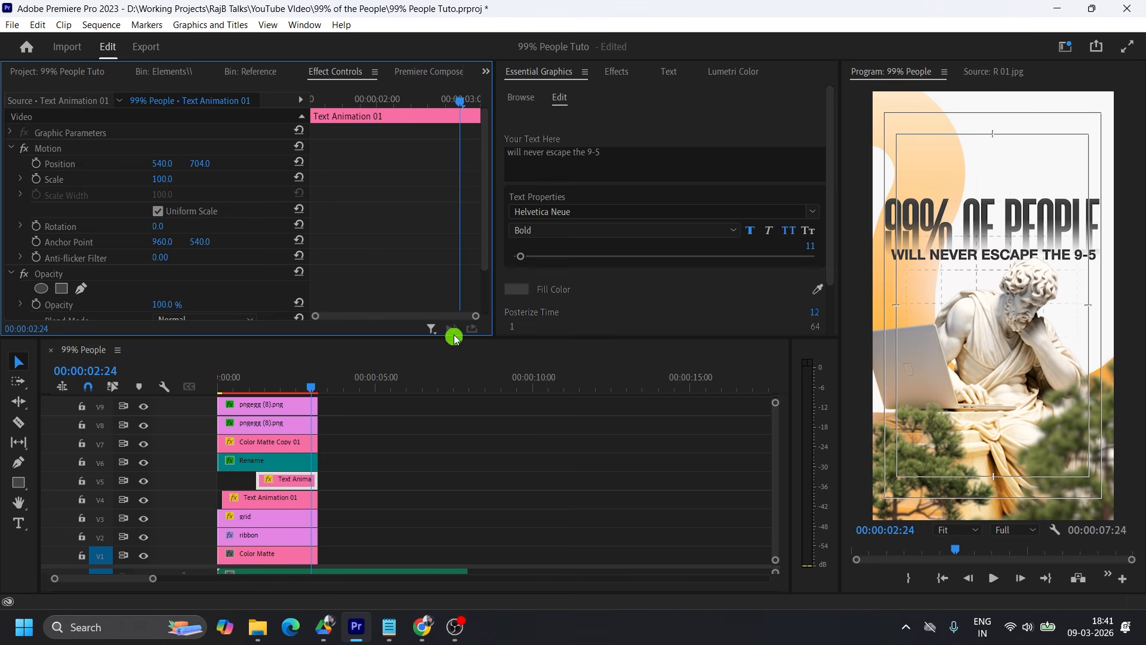
Select the V9 tree clip, hide and show it to identify which tree it is, and move the playhead to 00:00:00:13.
{"action": "left_click_drag", "start_coordinate": [455, 338], "coordinate": [455, 283]}
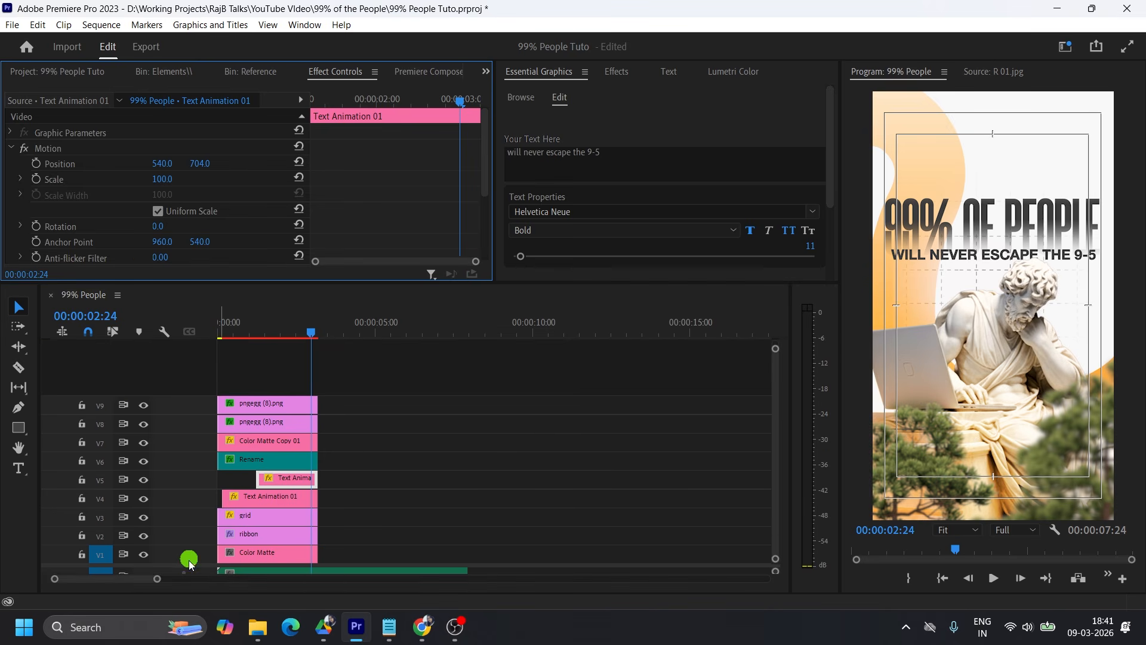
{"action": "left_click_drag", "start_coordinate": [188, 564], "coordinate": [207, 523]}
{"action": "left_click_drag", "start_coordinate": [272, 335], "coordinate": [229, 335]}
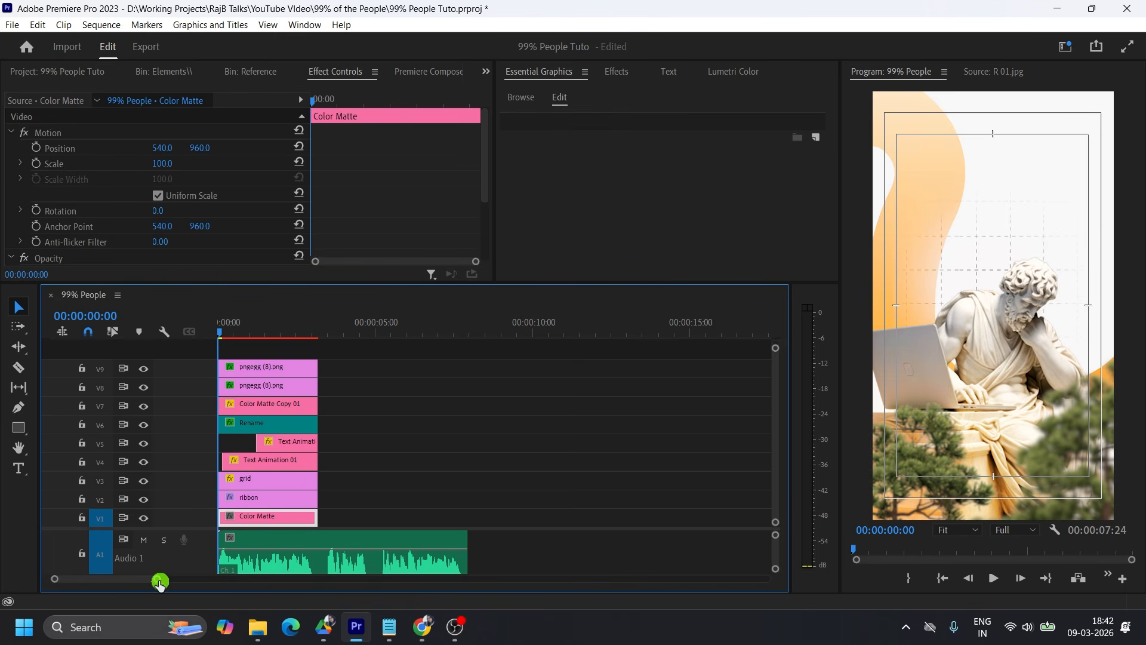
{"action": "left_click_drag", "start_coordinate": [158, 583], "coordinate": [125, 579]}
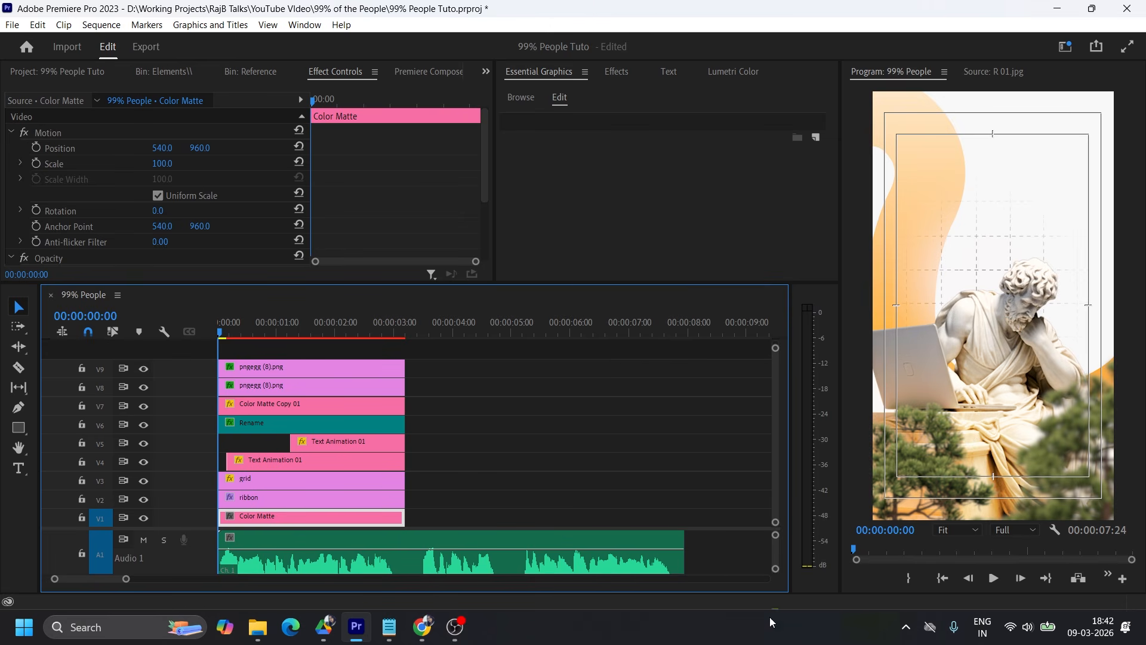
{"action": "left_click", "coordinate": [272, 370]}
{"action": "left_click", "coordinate": [146, 369]}
{"action": "left_click", "coordinate": [145, 369]}
{"action": "left_click_drag", "start_coordinate": [229, 333], "coordinate": [249, 334]}
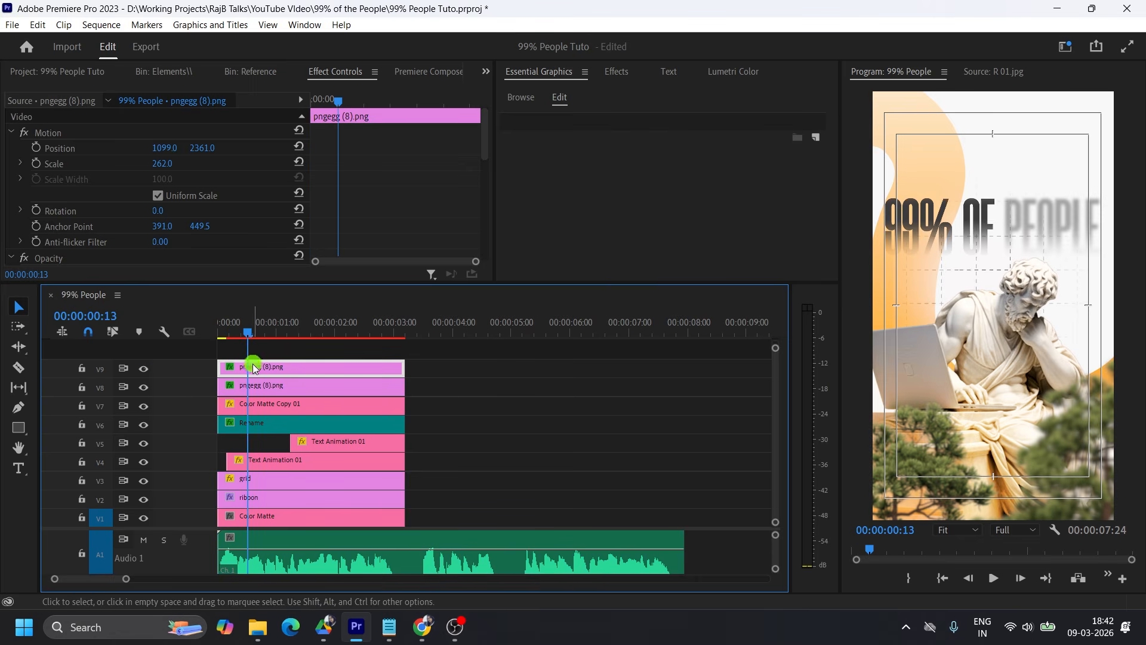
Apply the My Transforms preset to both pngegg (8).png tree clips on V8 and V9.
{"action": "left_click", "coordinate": [623, 75]}
{"action": "scroll", "coordinate": [577, 167], "scroll_direction": "up", "scroll_amount": 3}
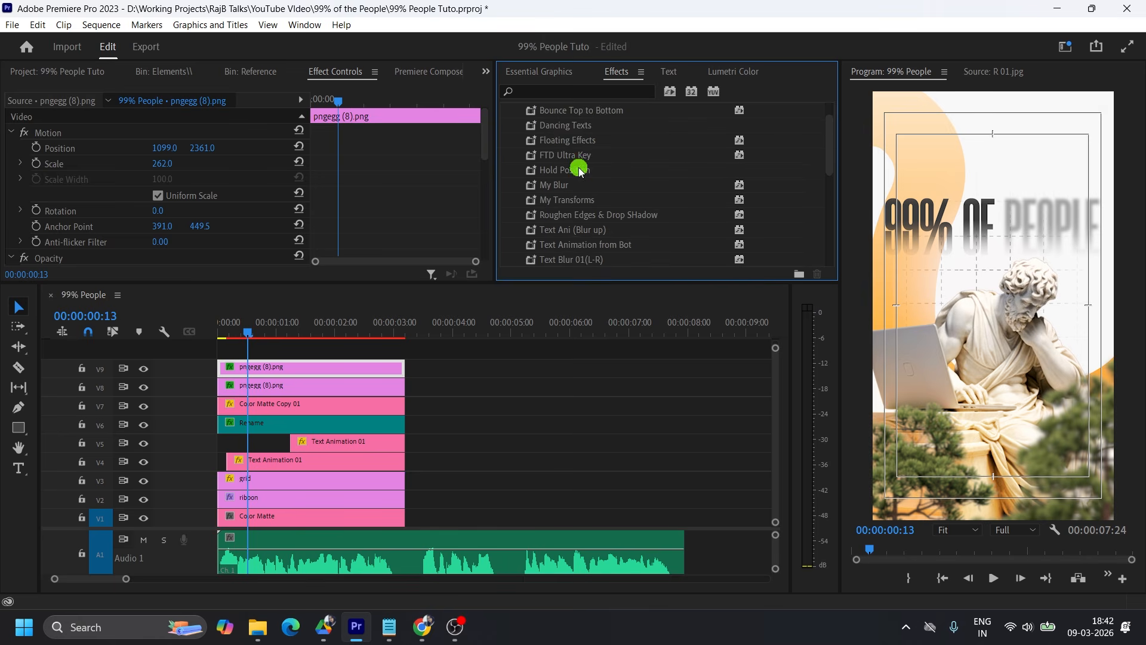
{"action": "scroll", "coordinate": [577, 171], "scroll_direction": "down", "scroll_amount": 1}
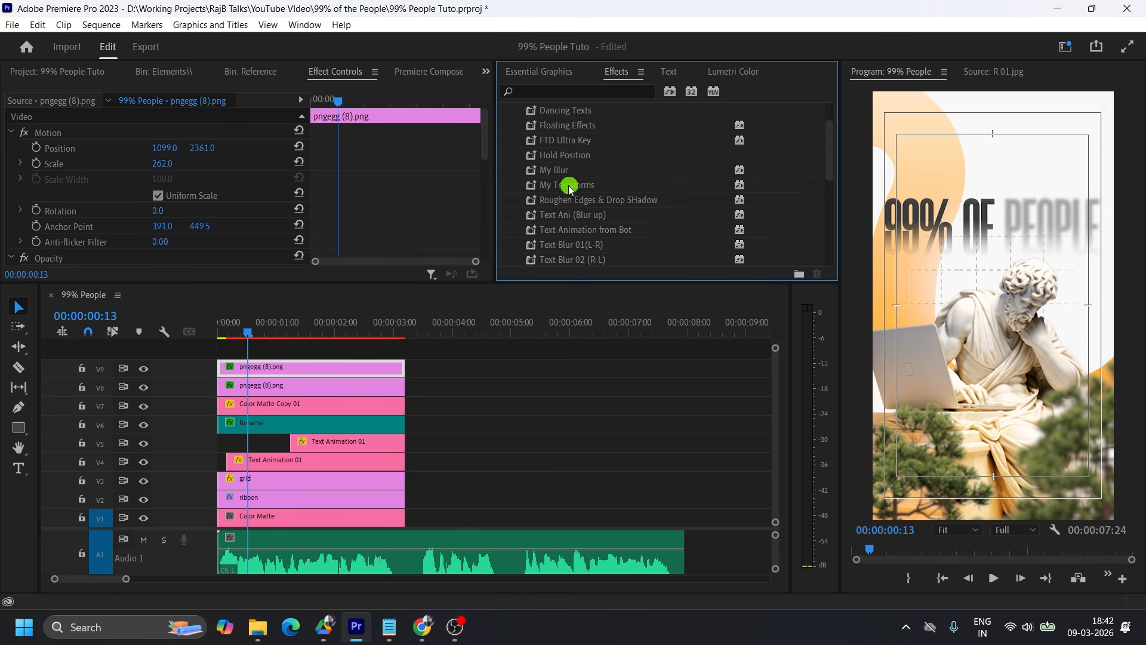
{"action": "left_click", "coordinate": [570, 188]}
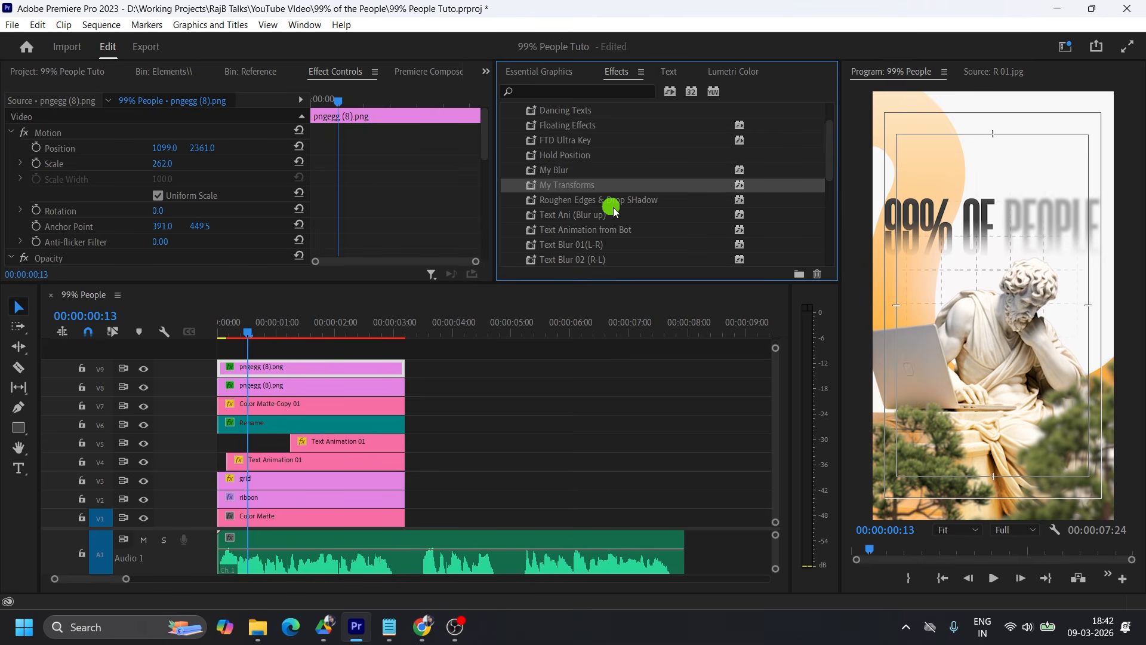
{"action": "left_click_drag", "start_coordinate": [550, 187], "coordinate": [379, 354]}
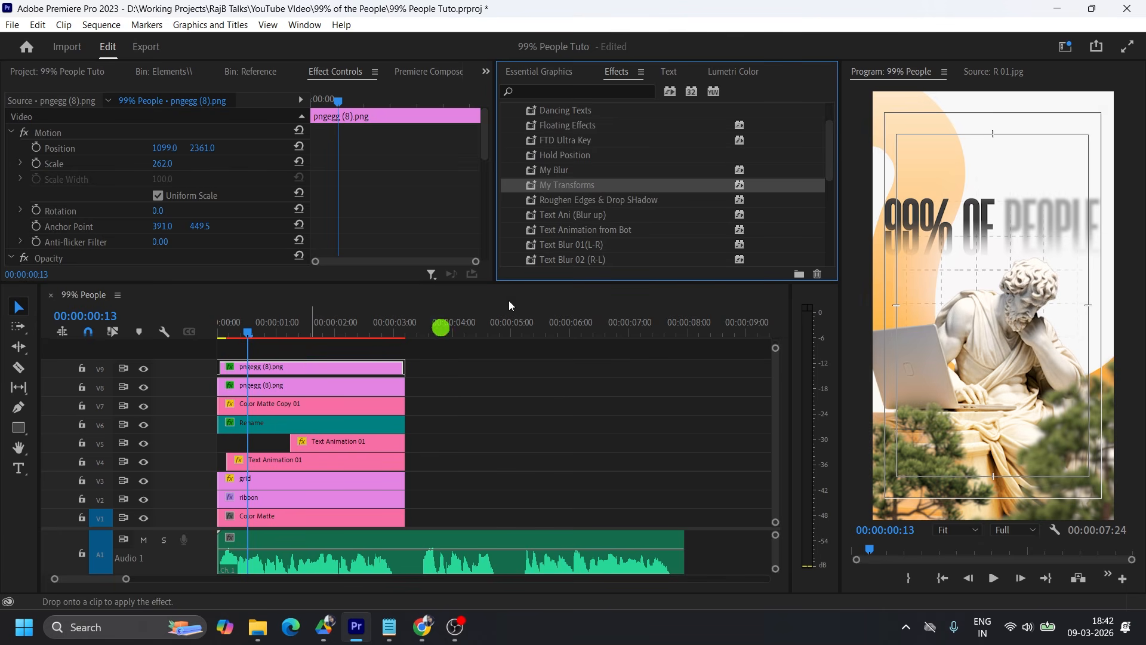
{"action": "left_click_drag", "start_coordinate": [551, 184], "coordinate": [308, 385]}
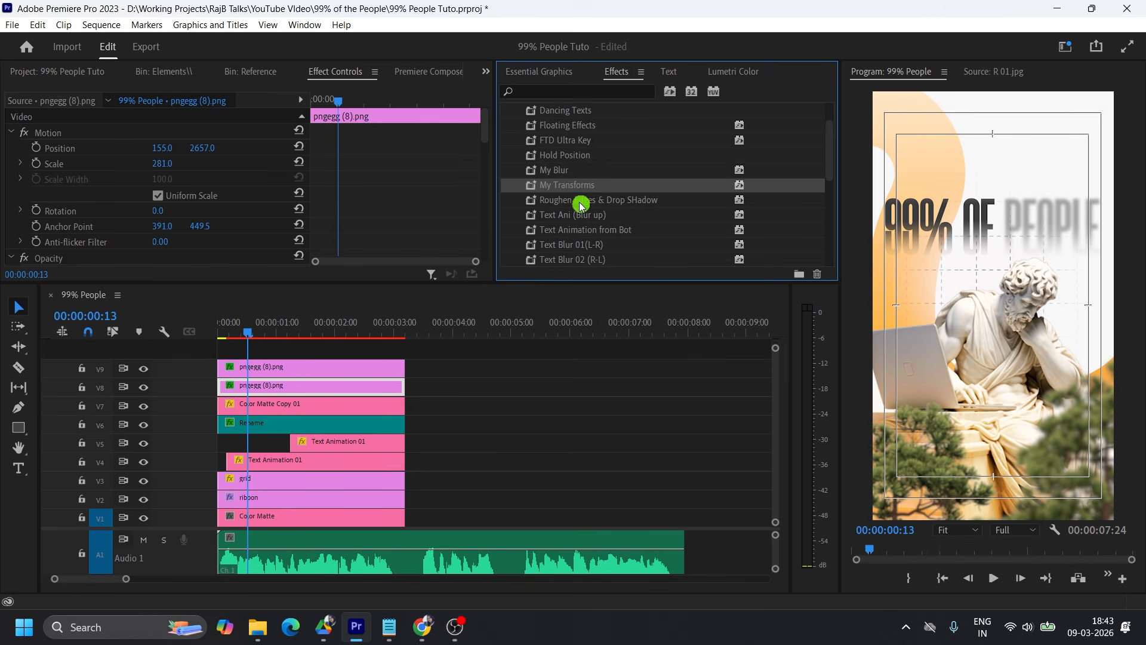
{"action": "left_click_drag", "start_coordinate": [563, 185], "coordinate": [281, 366]}
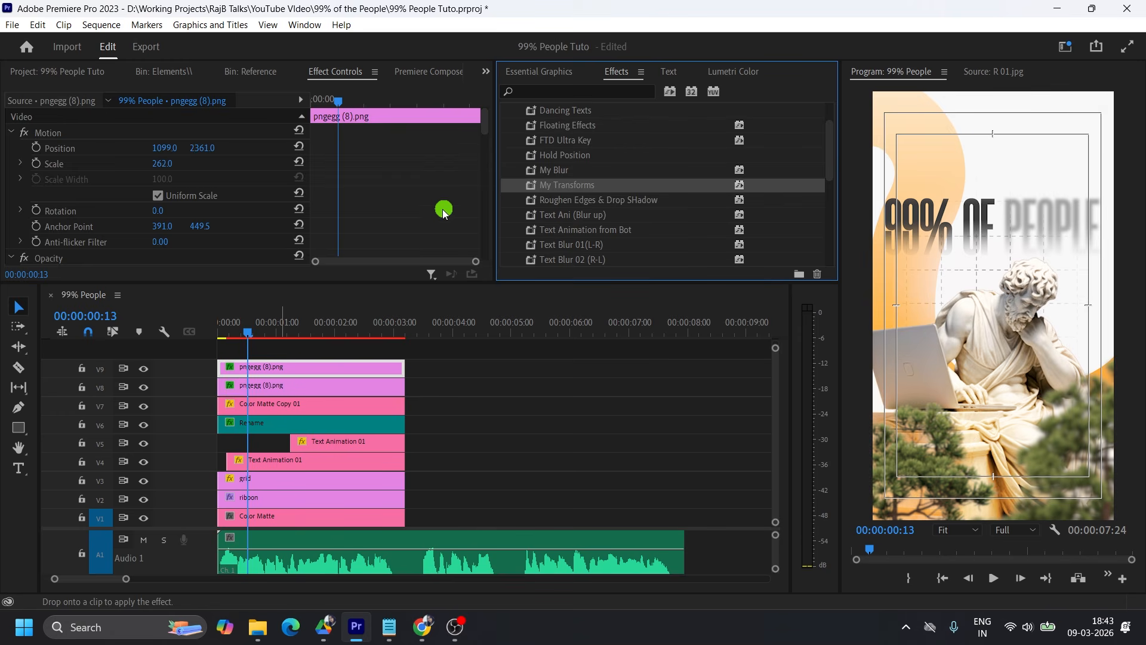
Keyframe the V9 tree clip's Transform position from 724, 449.5 at the first frame to 391, 449.5 at 00:00:00:15.
{"action": "scroll", "coordinate": [442, 210], "scroll_direction": "down", "scroll_amount": 10}
{"action": "scroll", "coordinate": [442, 210], "scroll_direction": "down", "scroll_amount": 1}
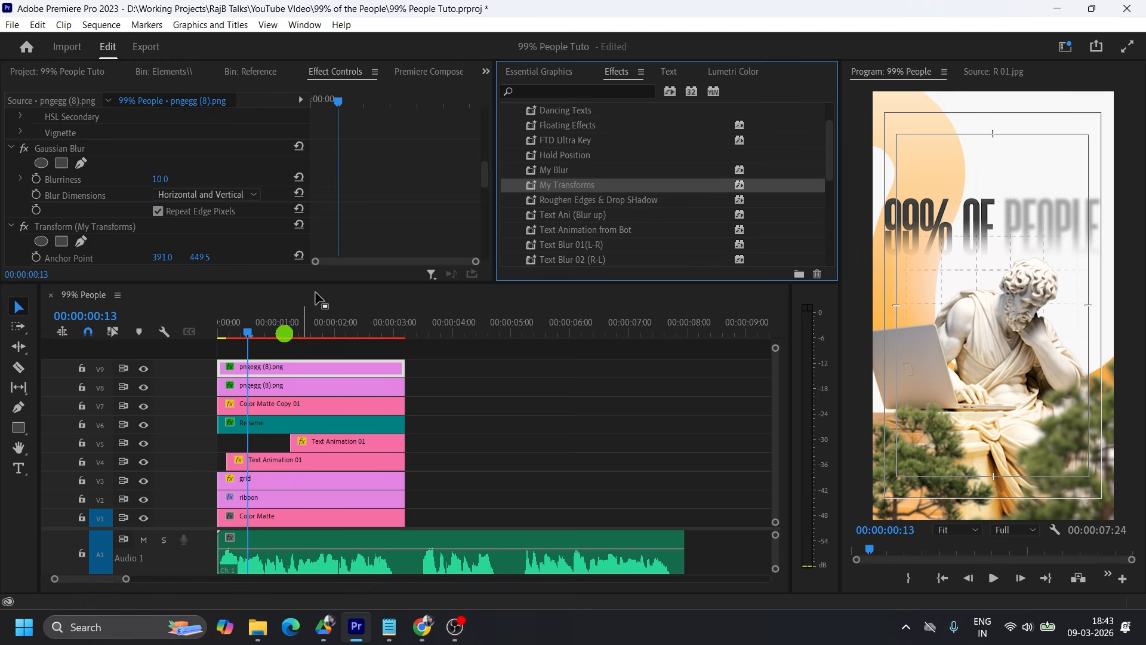
{"action": "scroll", "coordinate": [387, 230], "scroll_direction": "down", "scroll_amount": 2}
{"action": "scroll", "coordinate": [386, 229], "scroll_direction": "down", "scroll_amount": 1}
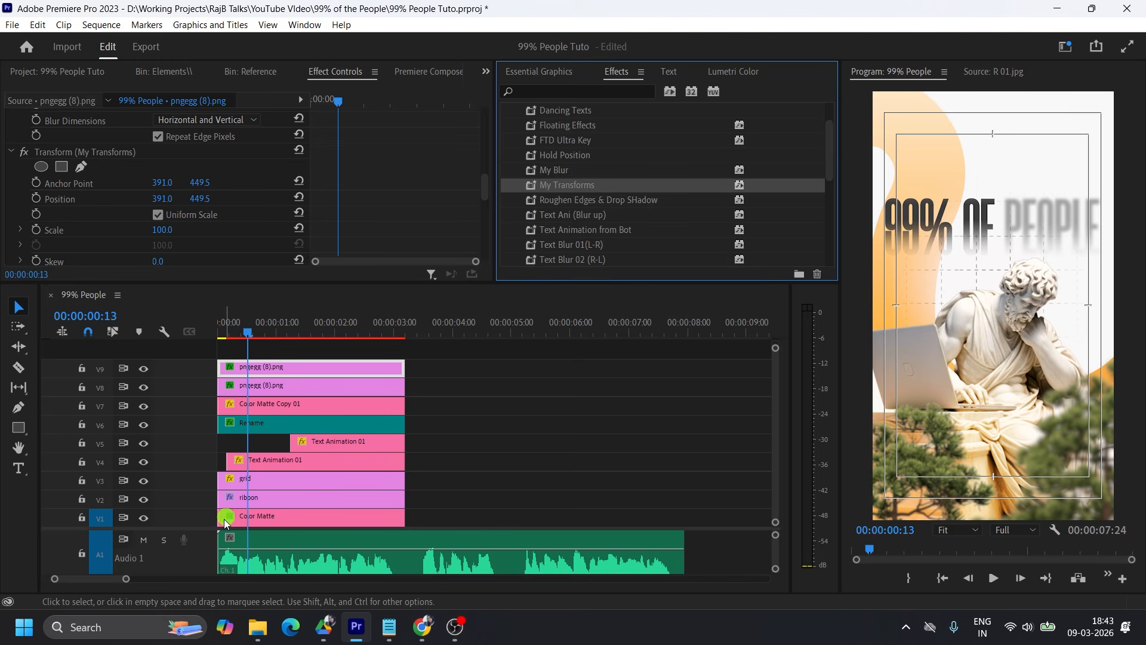
{"action": "left_click_drag", "start_coordinate": [193, 529], "coordinate": [190, 542]}
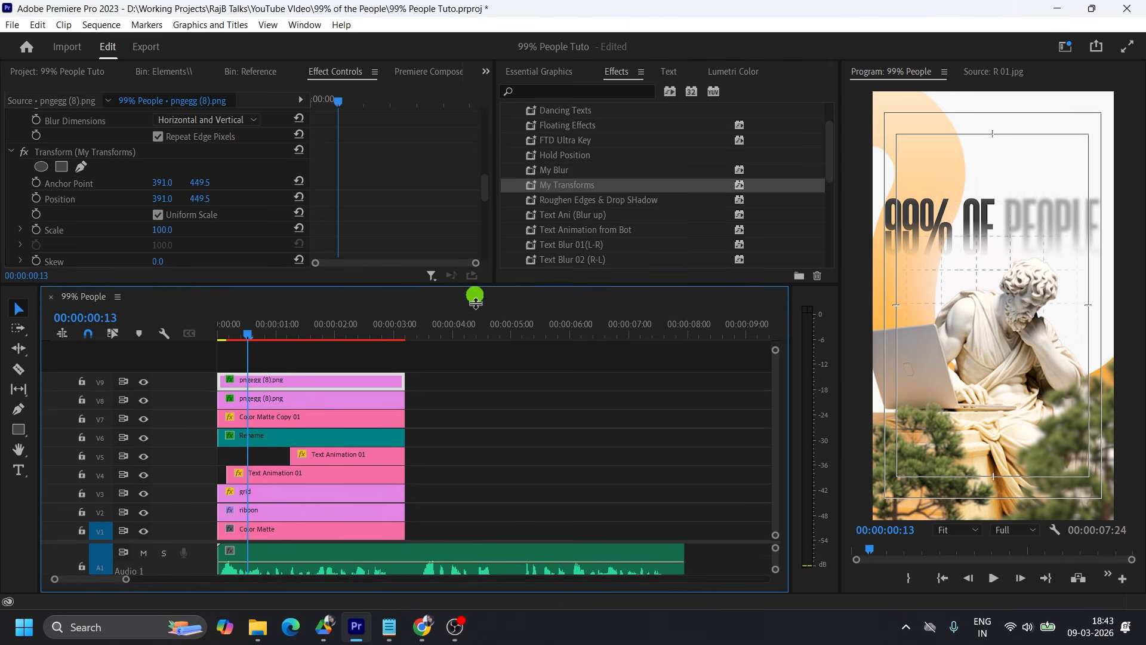
{"action": "left_click_drag", "start_coordinate": [475, 282], "coordinate": [475, 330]}
{"action": "scroll", "coordinate": [375, 240], "scroll_direction": "down", "scroll_amount": 1}
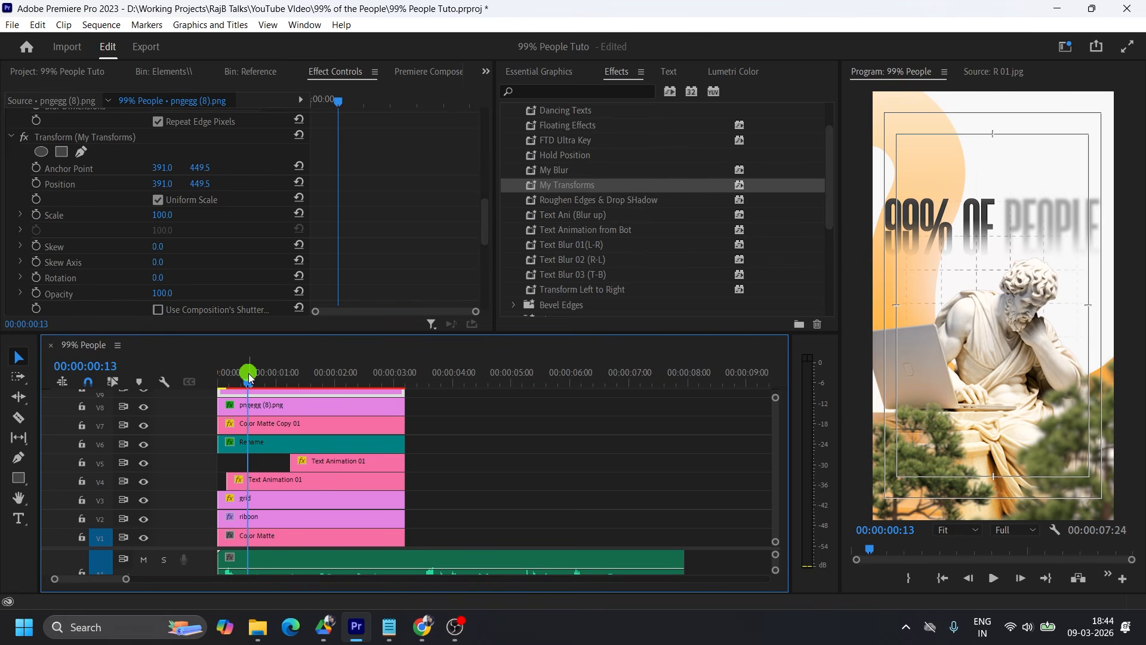
{"action": "left_click_drag", "start_coordinate": [249, 380], "coordinate": [197, 378]}
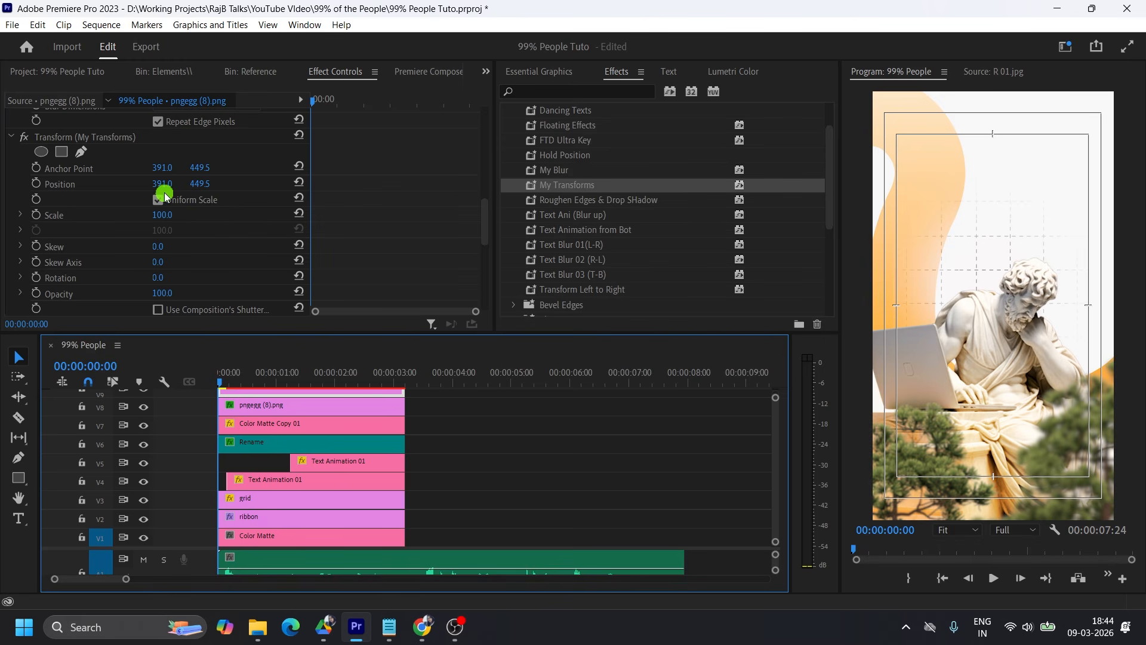
{"action": "key", "text": "space"}
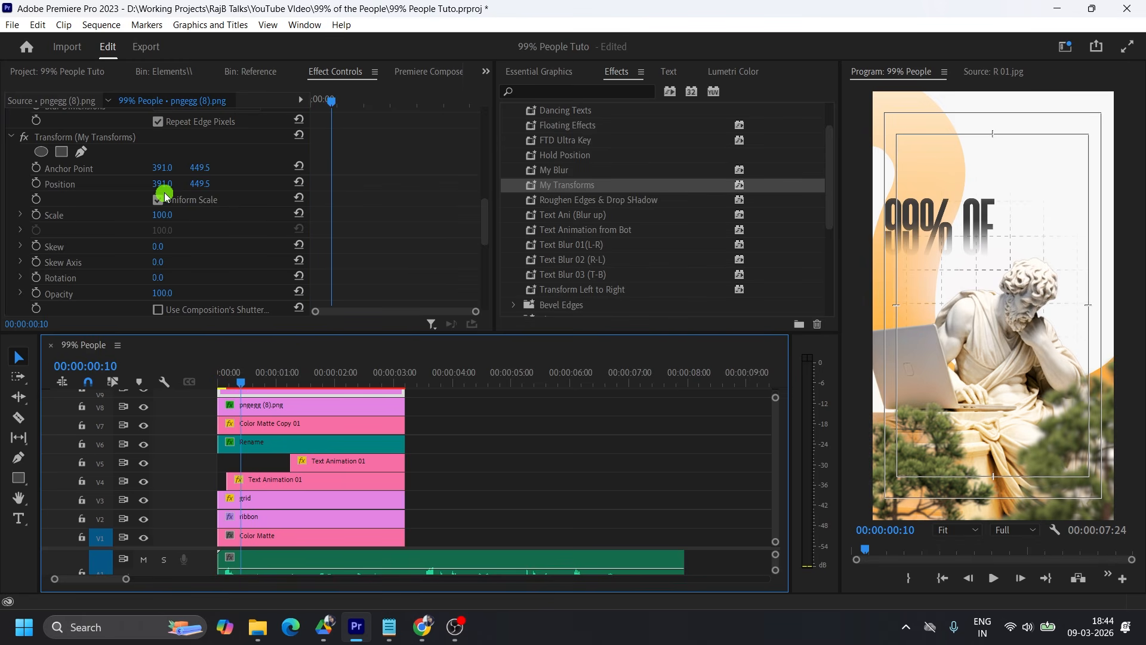
{"action": "left_click", "coordinate": [37, 184]}
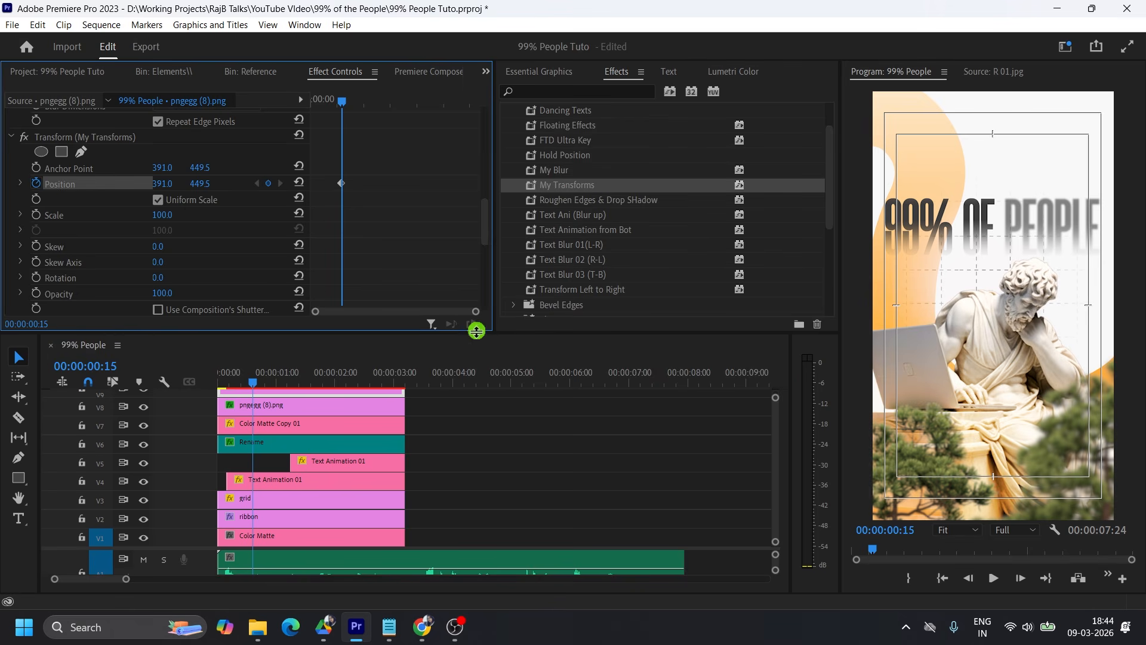
{"action": "left_click_drag", "start_coordinate": [476, 334], "coordinate": [475, 309]}
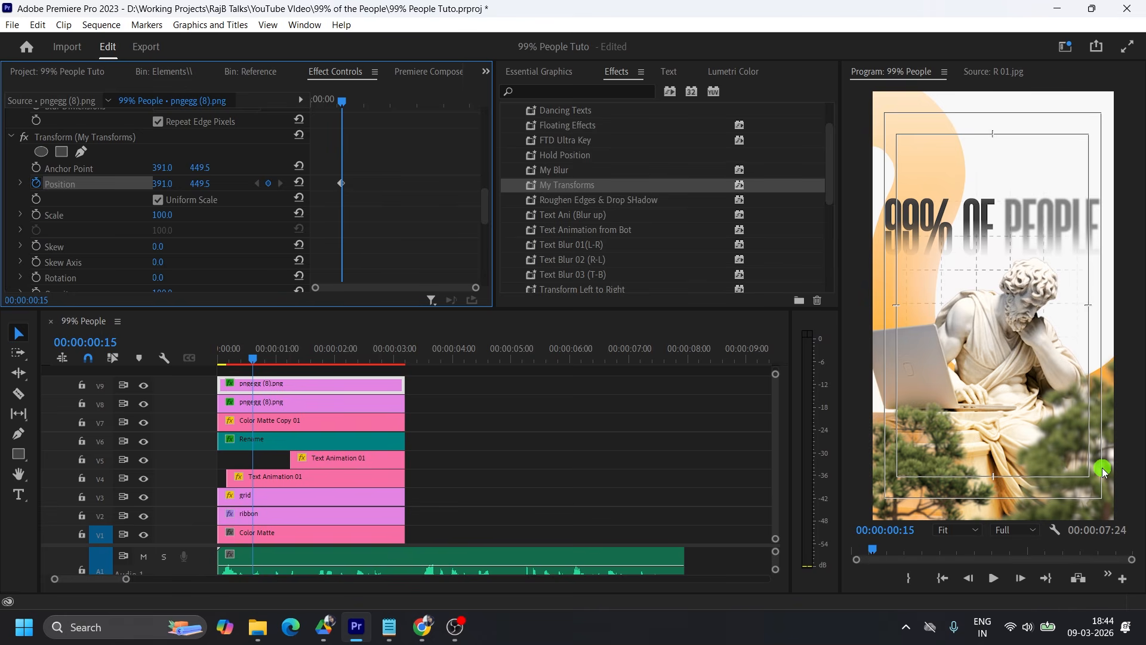
{"action": "key", "text": "Home"}
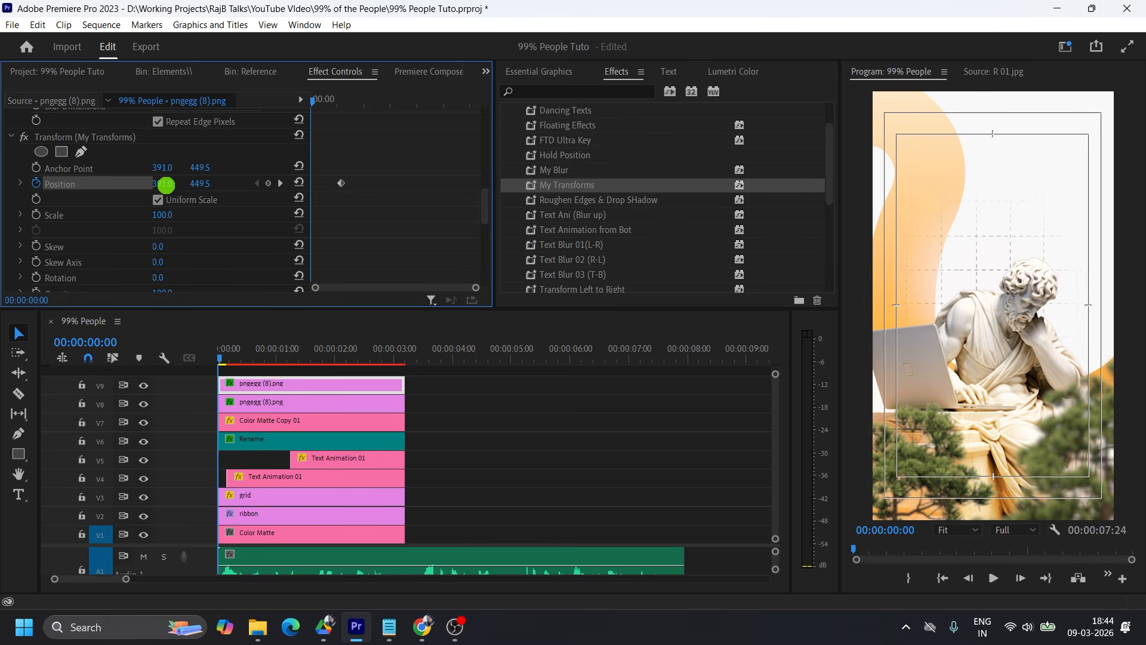
{"action": "left_click_drag", "start_coordinate": [165, 183], "coordinate": [417, 196]}
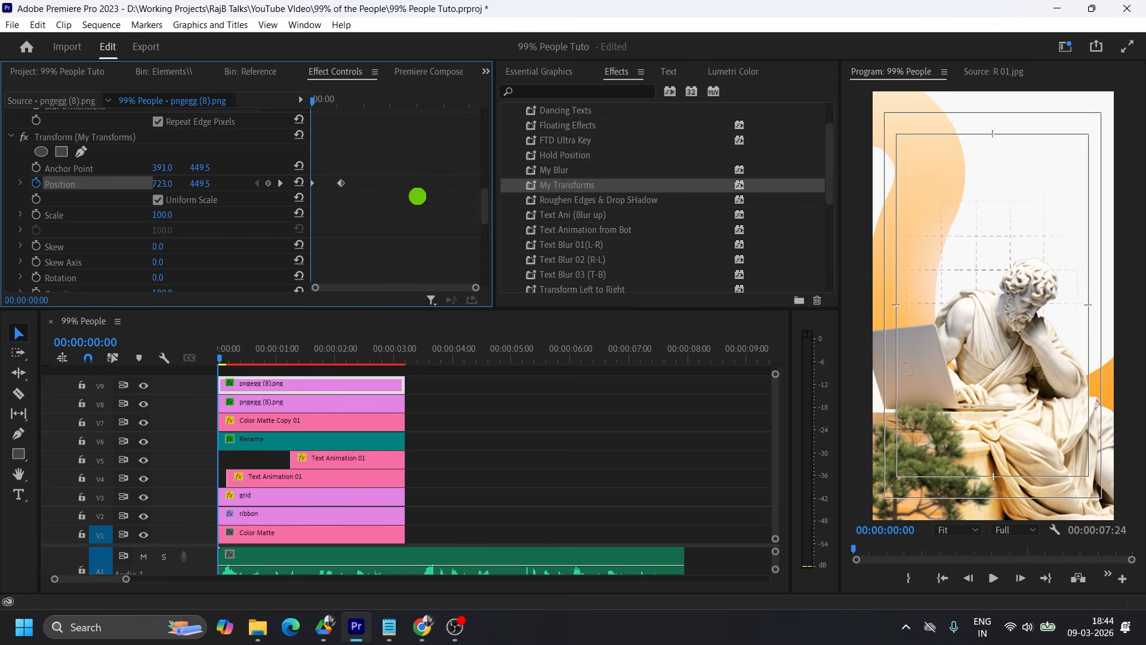
Ease the V9 tree's position keyframes out of the start and into the end, and shape the velocity curve to start fast and settle slowly.
{"action": "right_click", "coordinate": [341, 182]}
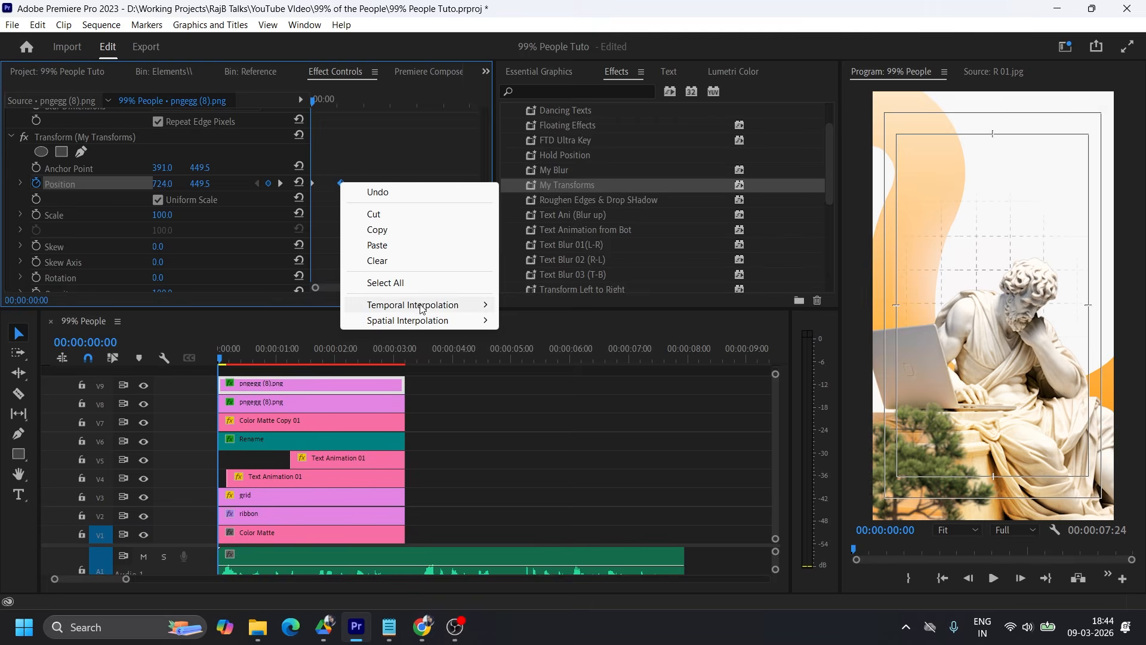
{"action": "mouse_move", "coordinate": [421, 310]}
{"action": "left_click", "coordinate": [582, 390]}
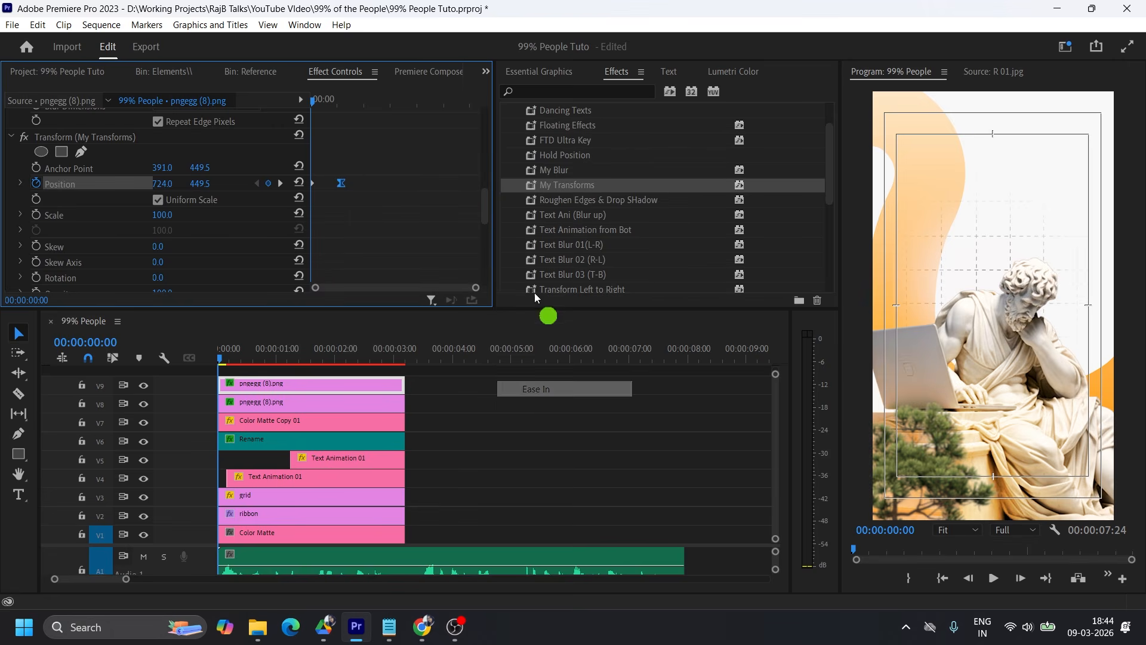
{"action": "right_click", "coordinate": [314, 185]}
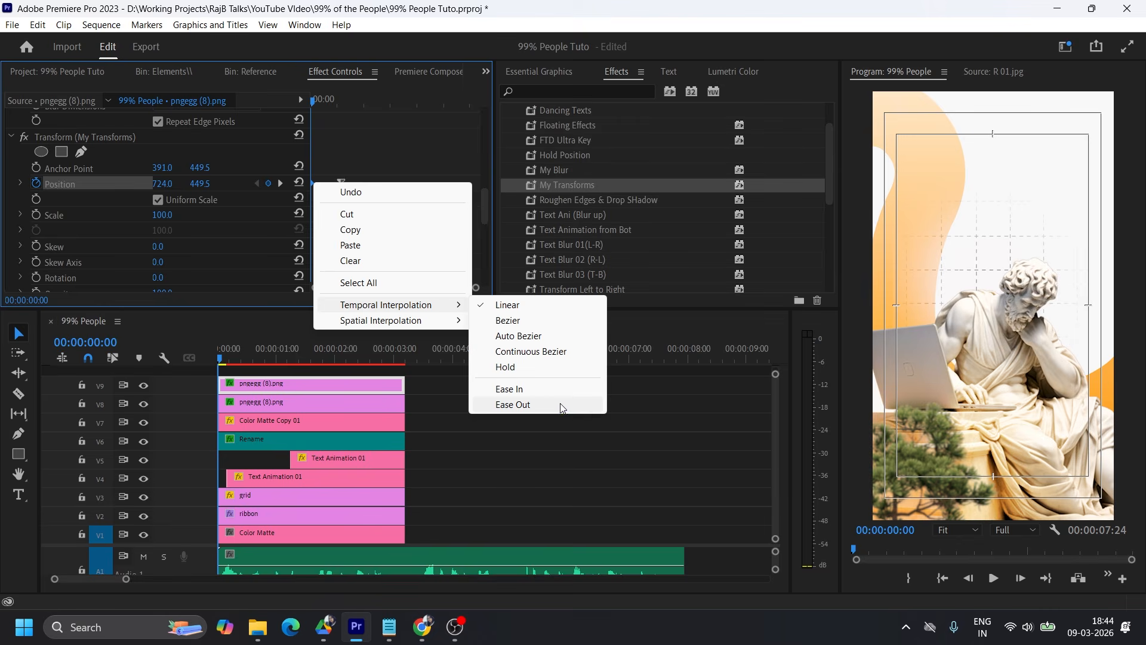
{"action": "left_click", "coordinate": [561, 405]}
{"action": "left_click", "coordinate": [20, 183]}
{"action": "left_click", "coordinate": [320, 238]}
{"action": "left_click_drag", "start_coordinate": [320, 233], "coordinate": [326, 236]}
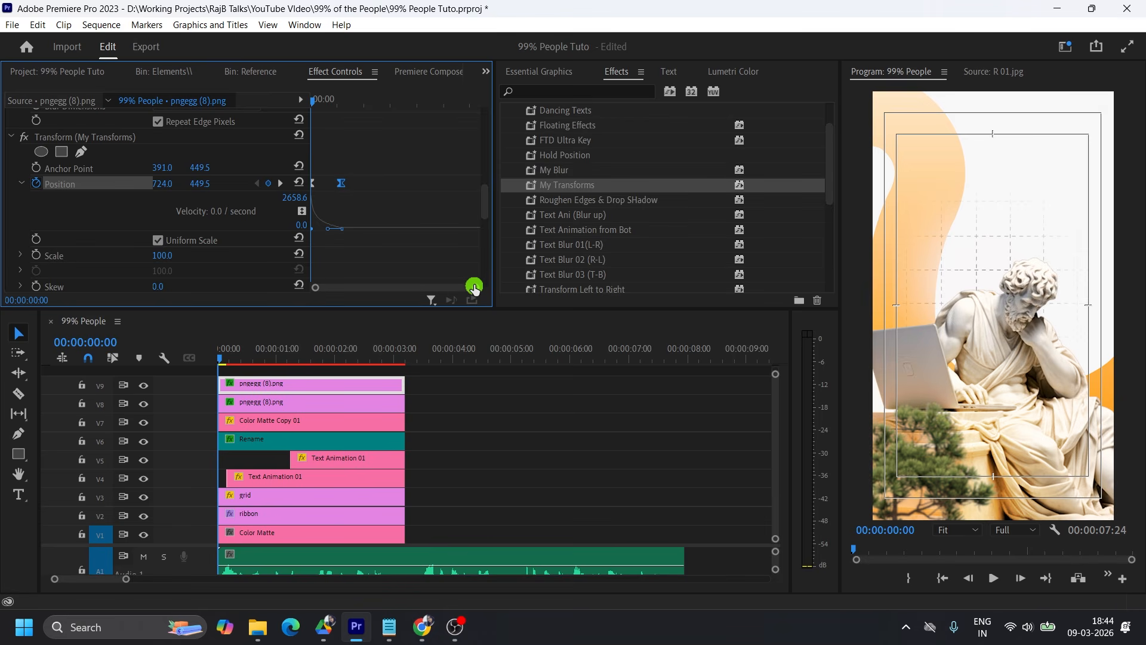
{"action": "left_click_drag", "start_coordinate": [478, 290], "coordinate": [436, 289]}
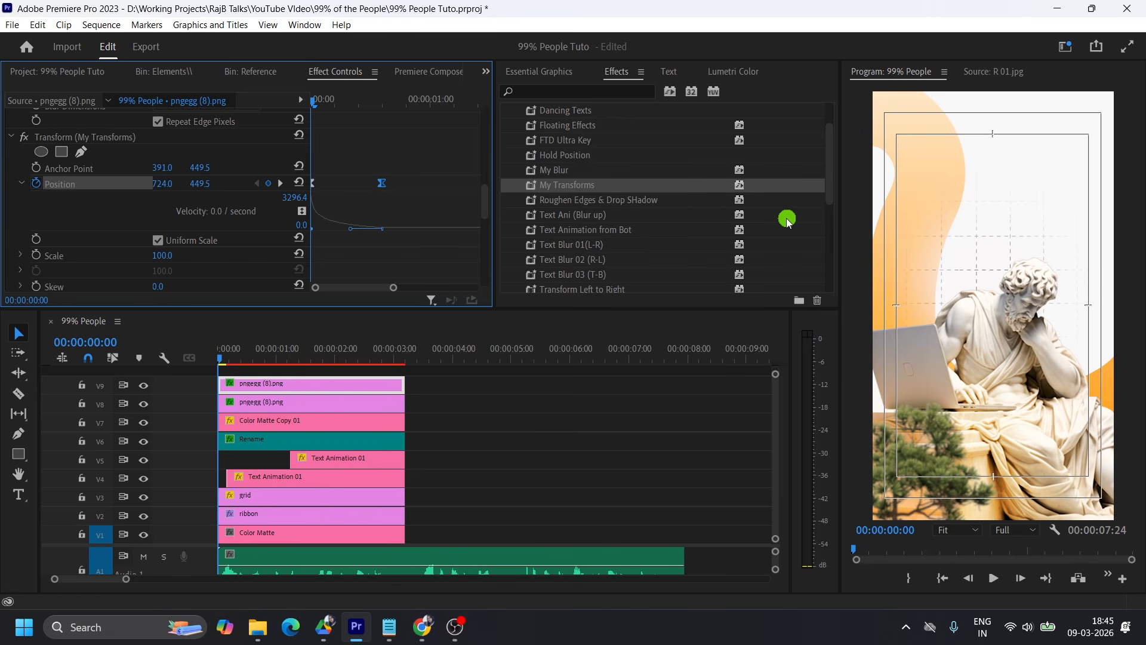
Play back the V9 tree's slide-in from the first frame to check its motion.
{"action": "key", "text": "space"}
{"action": "key", "text": "space"}
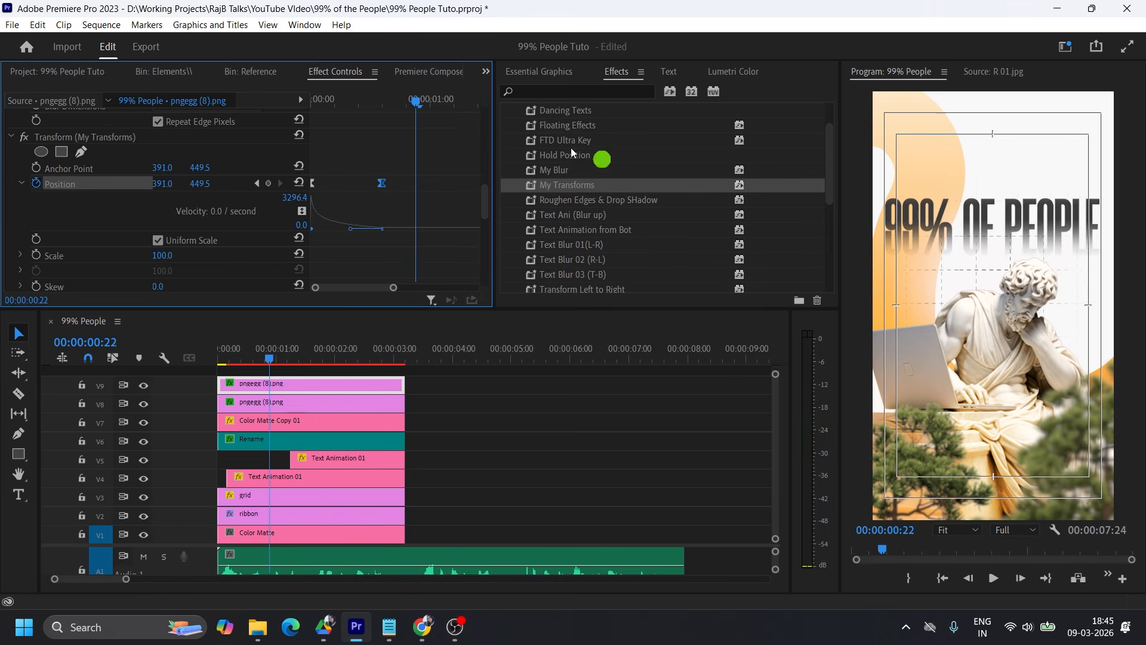
{"action": "left_click_drag", "start_coordinate": [412, 103], "coordinate": [311, 113]}
{"action": "key", "text": "space"}
{"action": "key", "text": "space"}
Keyframe the V8 tree clip's Transform position from 149, 449.5 at the first frame to 391, 449.5 at 00:00:00:15.
{"action": "left_click", "coordinate": [272, 407]}
{"action": "left_click_drag", "start_coordinate": [258, 359], "coordinate": [253, 357]}
{"action": "left_click", "coordinate": [274, 404]}
{"action": "scroll", "coordinate": [408, 237], "scroll_direction": "down", "scroll_amount": 3}
{"action": "scroll", "coordinate": [407, 238], "scroll_direction": "down", "scroll_amount": 10}
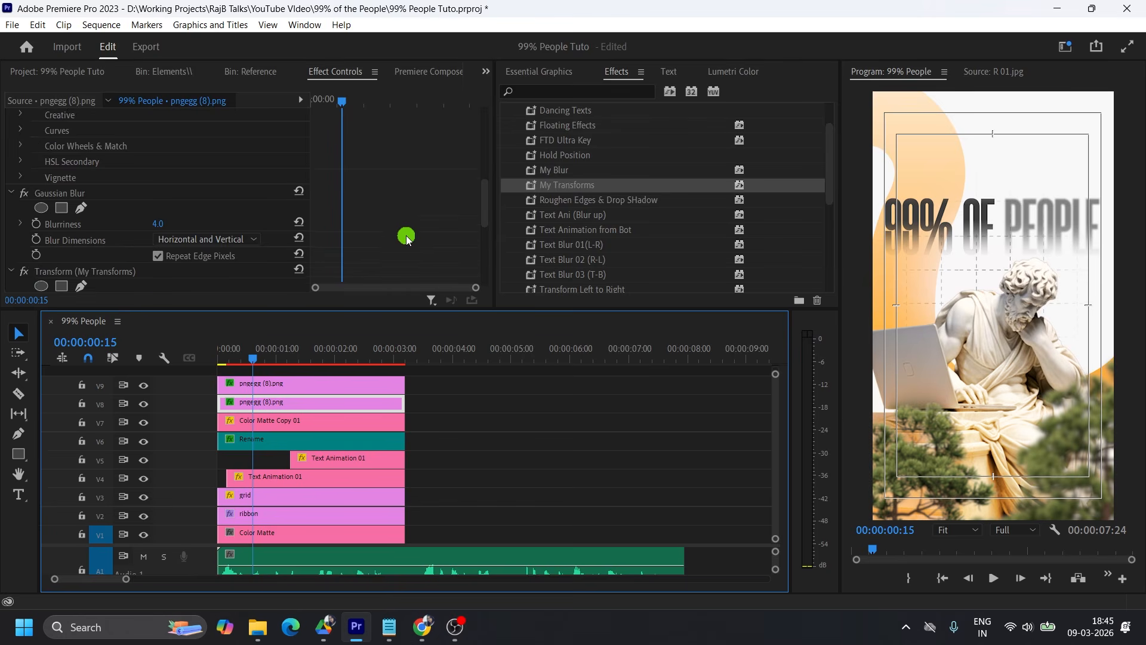
{"action": "scroll", "coordinate": [407, 237], "scroll_direction": "down", "scroll_amount": 3}
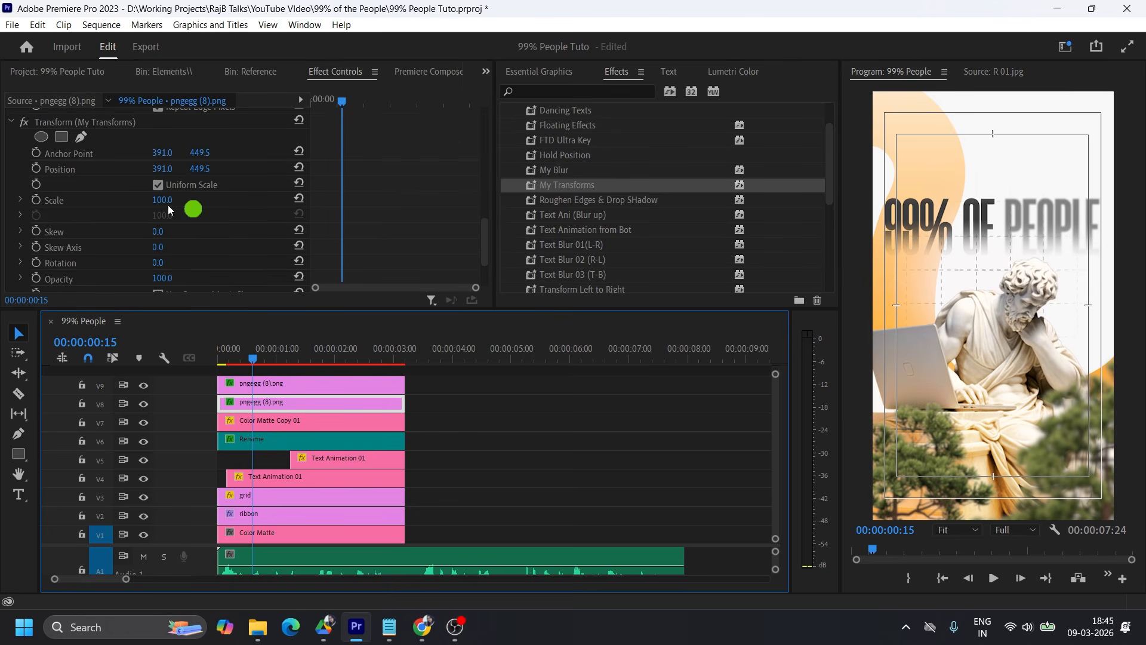
{"action": "left_click", "coordinate": [37, 169]}
{"action": "left_click_drag", "start_coordinate": [345, 106], "coordinate": [310, 128]}
{"action": "left_click", "coordinate": [149, 169]}
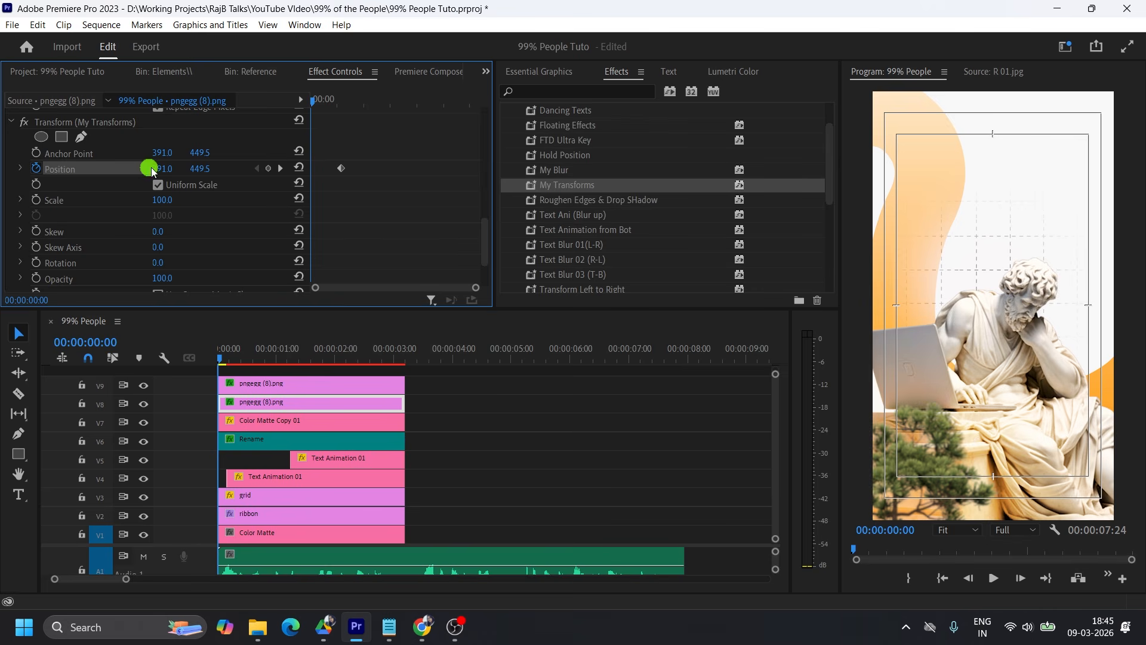
{"action": "left_click_drag", "start_coordinate": [151, 168], "coordinate": [133, 166]}
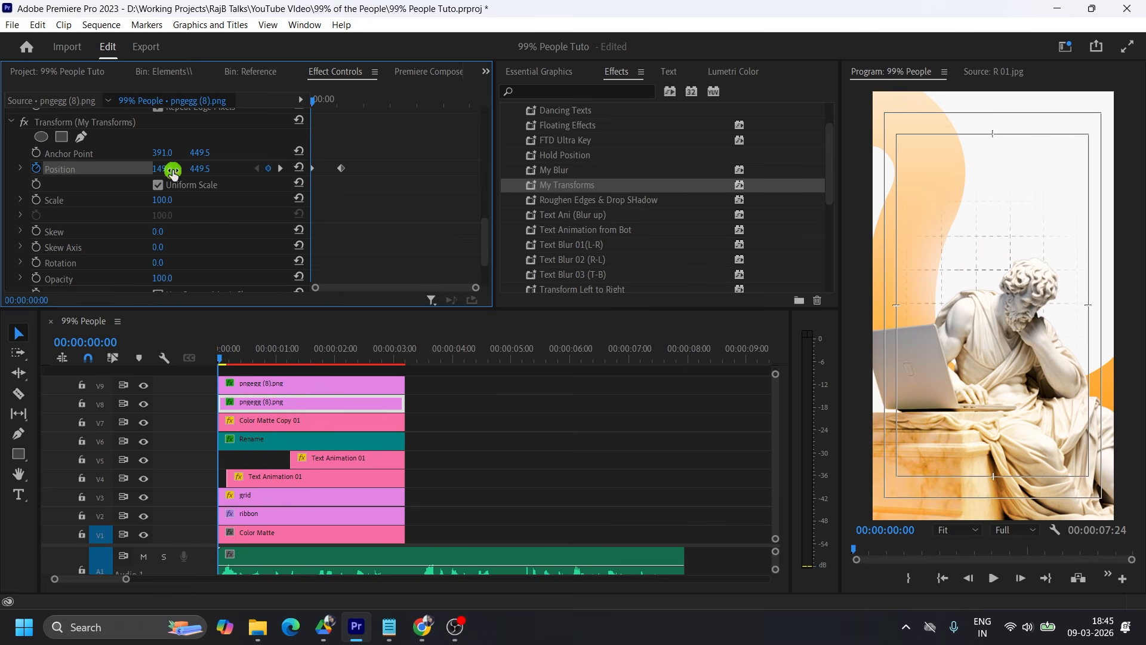
Apply Ease In and Ease Out to the V8 tree's end and start position keyframes, and shape its velocity curve to start fast and slow down.
{"action": "right_click", "coordinate": [342, 169]}
{"action": "mouse_move", "coordinate": [431, 291]}
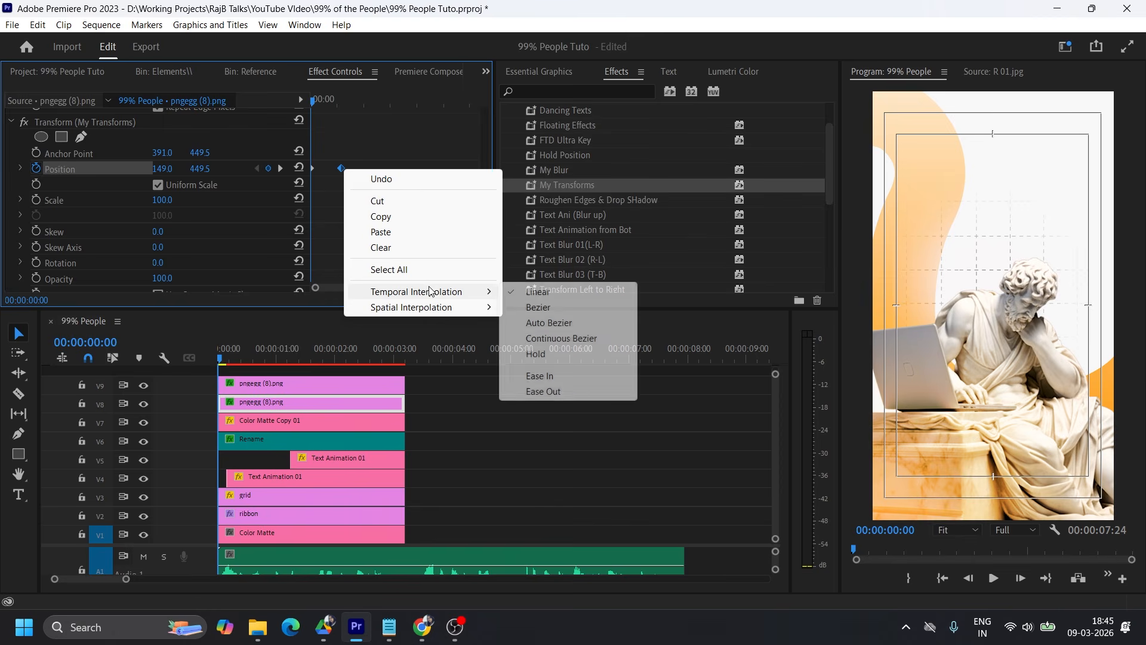
{"action": "left_click", "coordinate": [555, 354]}
{"action": "right_click", "coordinate": [312, 169]}
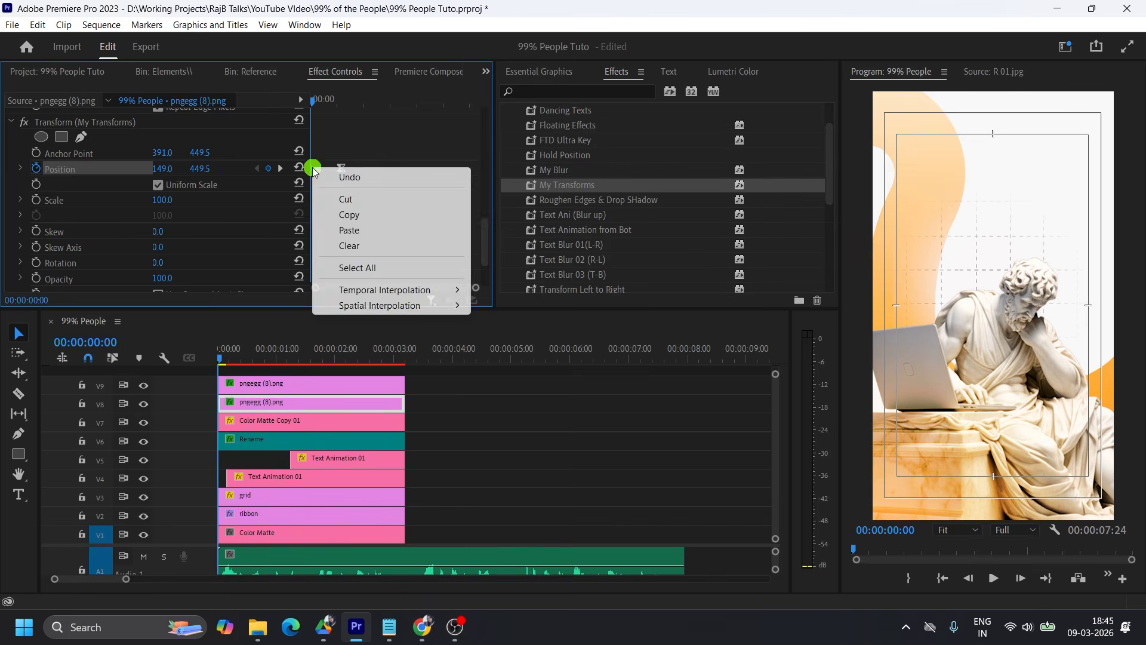
{"action": "mouse_move", "coordinate": [431, 291]}
{"action": "left_click", "coordinate": [573, 389]}
{"action": "left_click", "coordinate": [21, 168]}
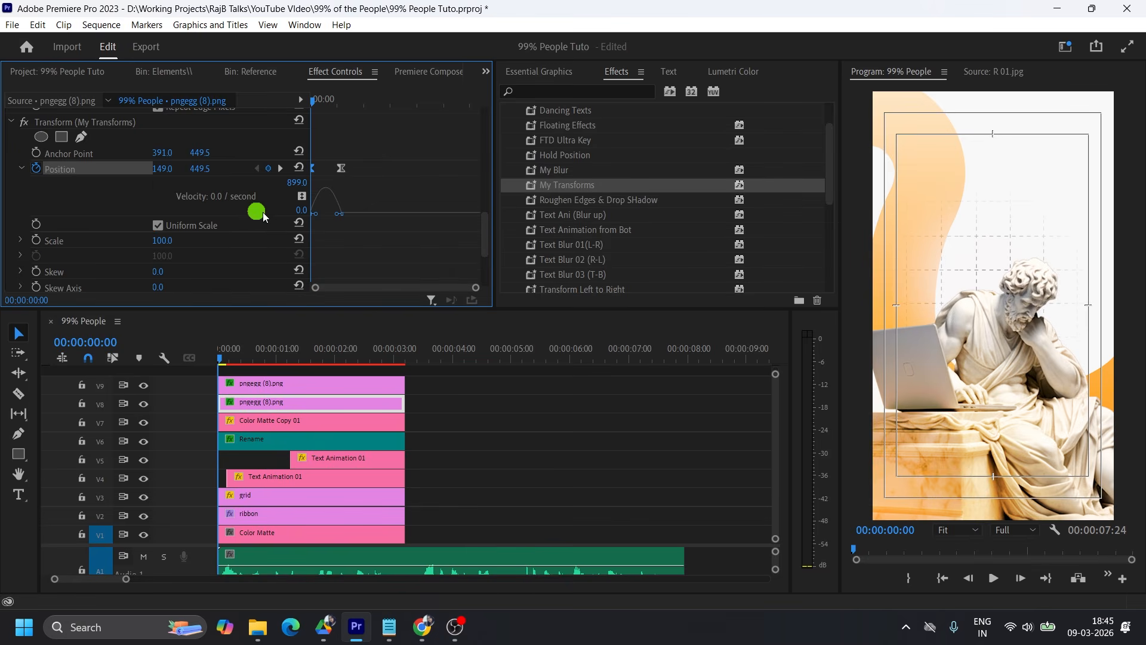
{"action": "left_click_drag", "start_coordinate": [318, 213], "coordinate": [303, 215]}
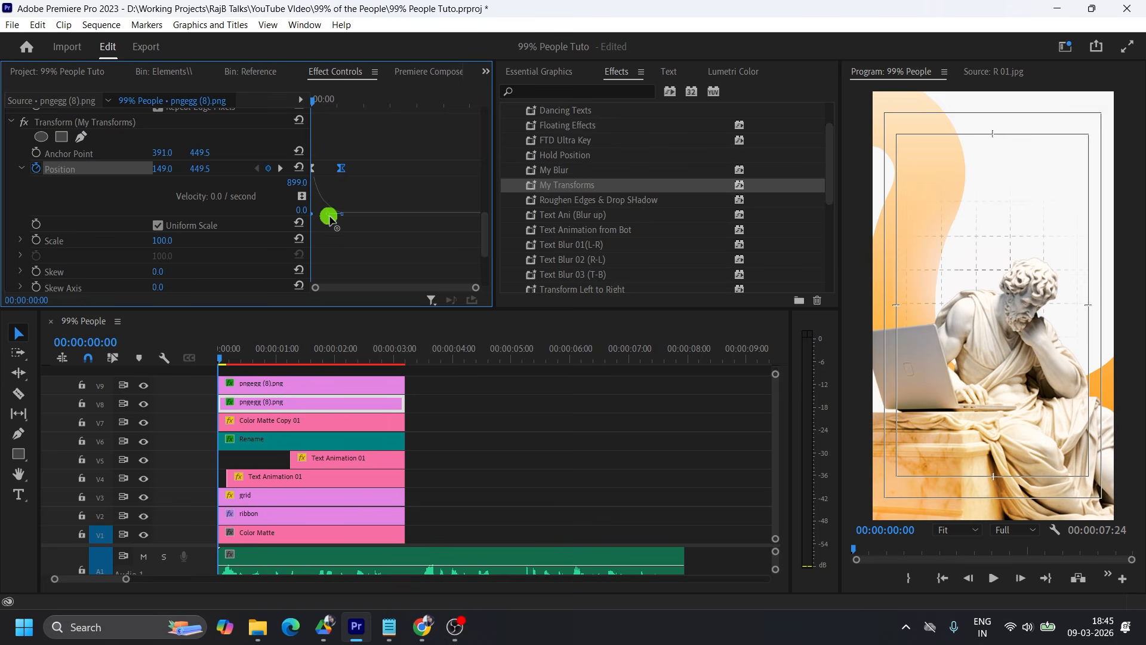
{"action": "mouse_move", "coordinate": [222, 360]}
{"action": "left_mouse_down"}
{"action": "mouse_move", "coordinate": [260, 360]}
{"action": "mouse_move", "coordinate": [213, 360]}
{"action": "left_mouse_up"}
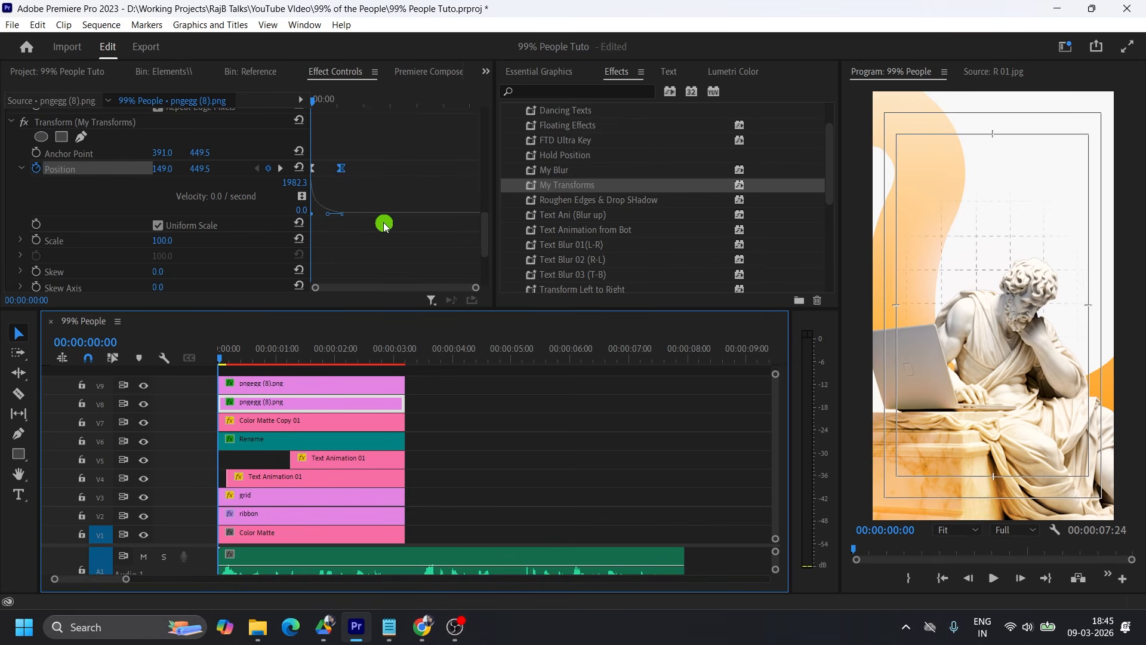
Apply the My Transforms preset to the Rename statue clip on V6.
{"action": "left_click", "coordinate": [561, 187]}
{"action": "left_click_drag", "start_coordinate": [424, 254], "coordinate": [283, 440]}
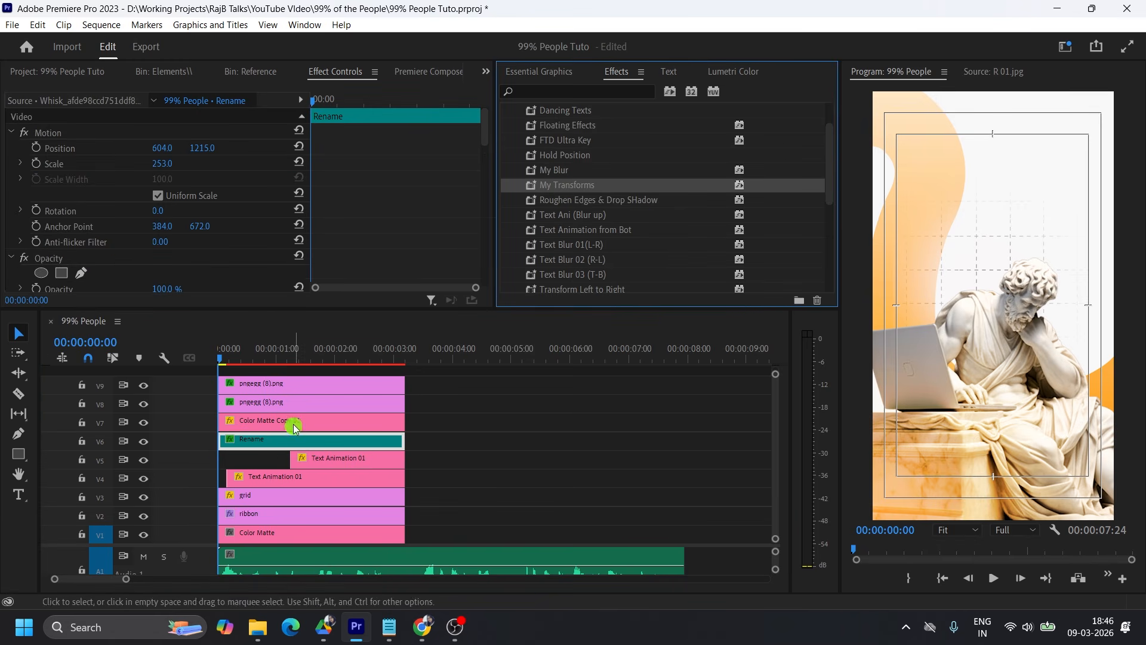
Keyframe the V6 statue's Transform position from 384, 1173 at the first frame to 384, 672 at 00:00:00:20.
{"action": "left_click", "coordinate": [228, 358]}
{"action": "key", "text": "space"}
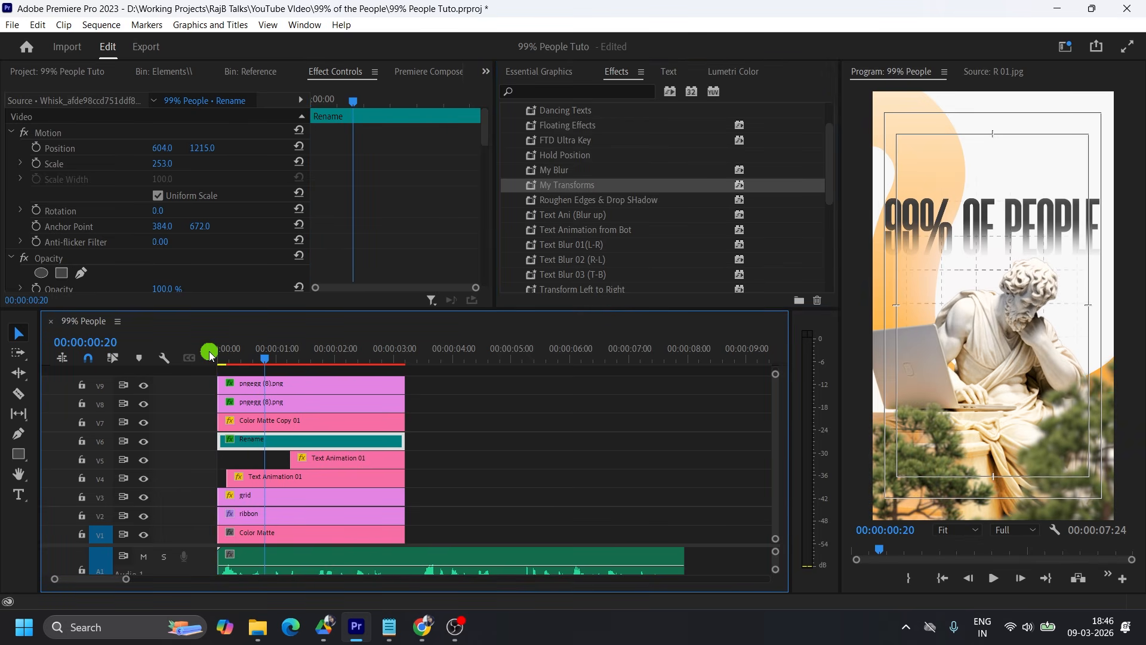
{"action": "scroll", "coordinate": [219, 223], "scroll_direction": "down", "scroll_amount": 5}
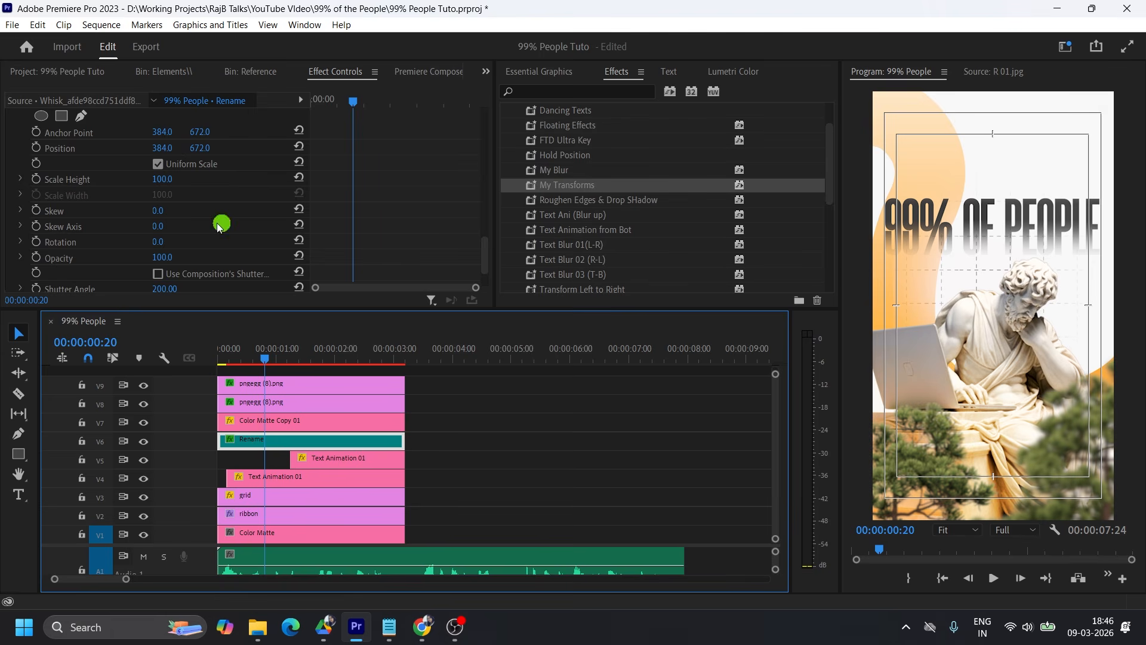
{"action": "left_click", "coordinate": [37, 148]}
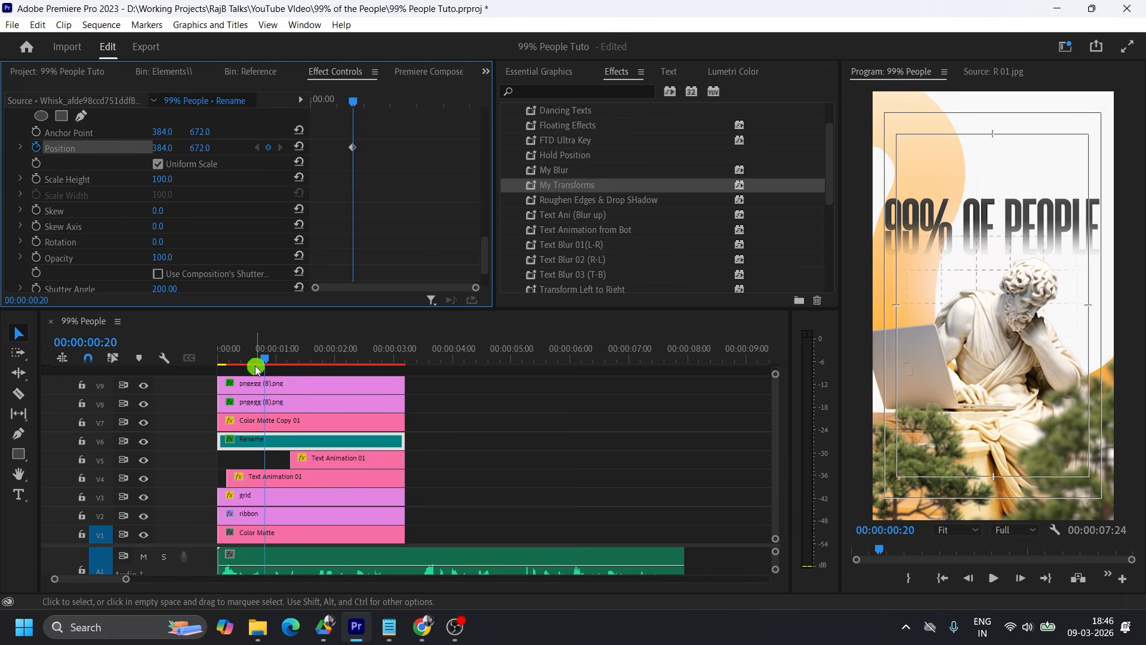
{"action": "left_click_drag", "start_coordinate": [263, 356], "coordinate": [200, 357]}
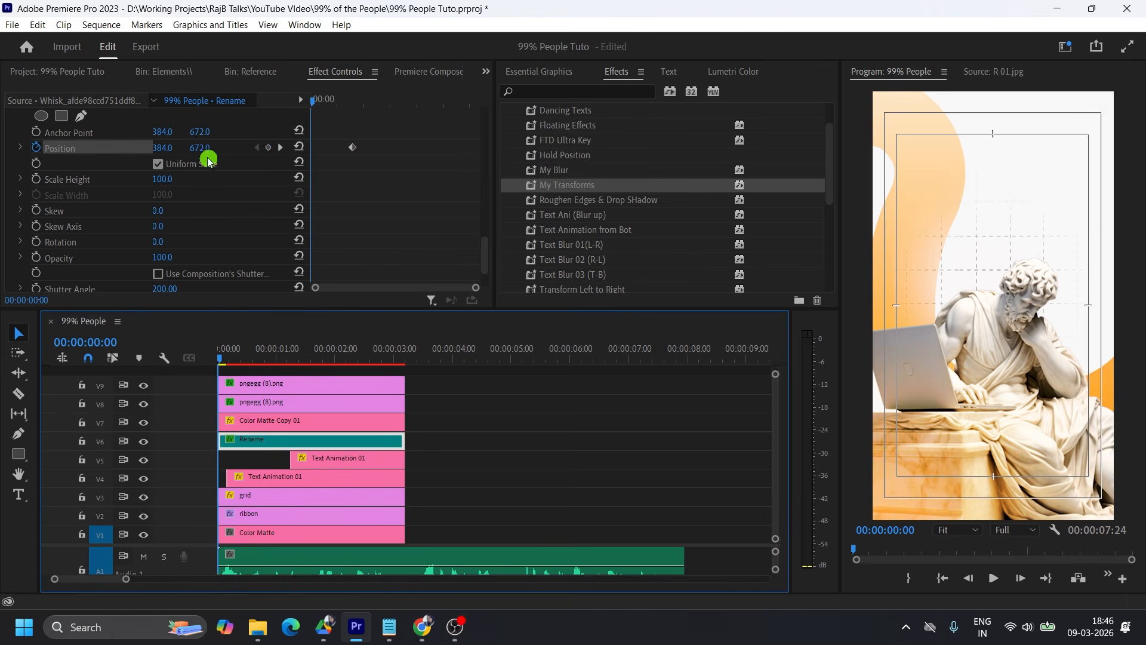
{"action": "left_click_drag", "start_coordinate": [199, 148], "coordinate": [569, 159]}
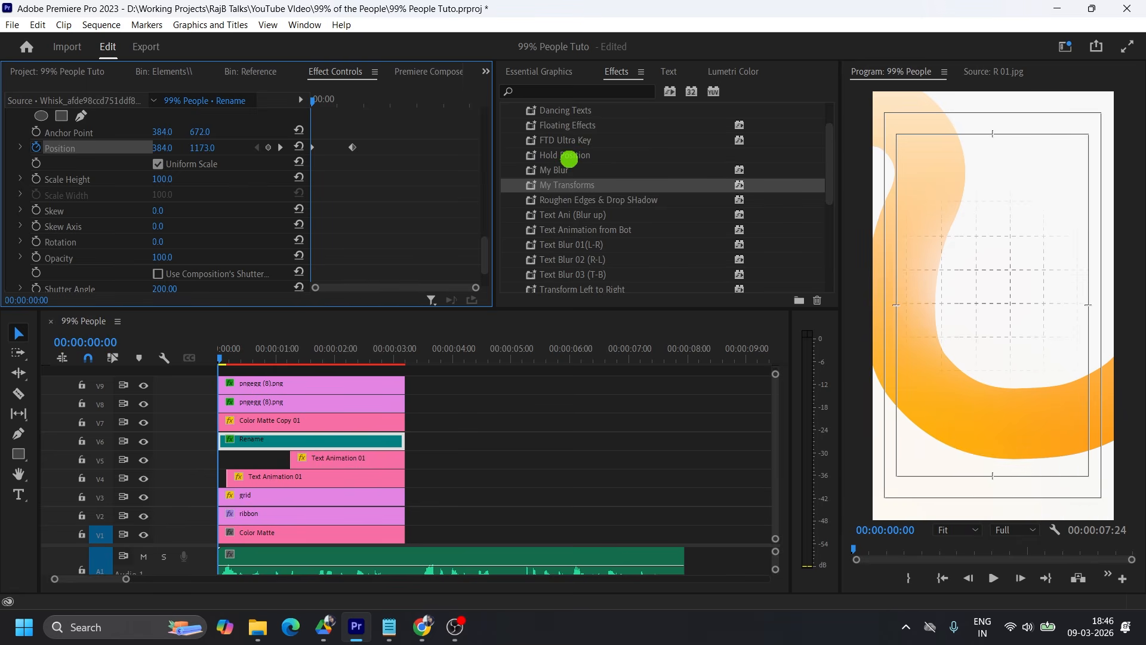
Ease the V6 statue's two position keyframes and shape the velocity curve so it rises fast and settles slowly.
{"action": "right_click", "coordinate": [352, 147]}
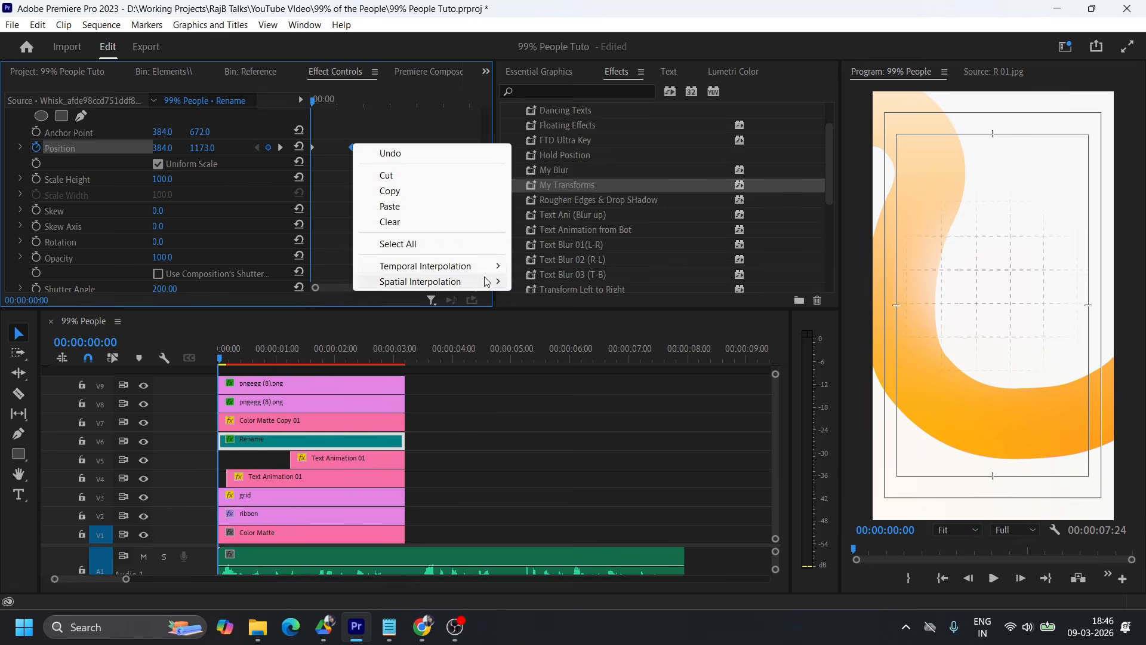
{"action": "mouse_move", "coordinate": [496, 270]}
{"action": "left_click", "coordinate": [620, 365]}
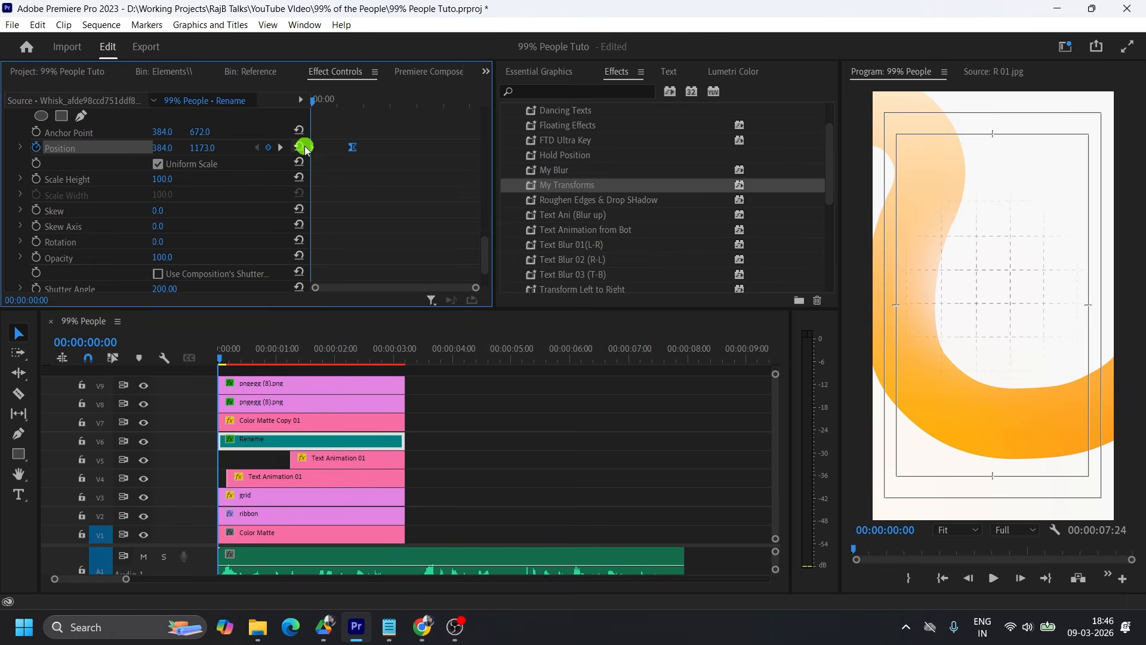
{"action": "right_click", "coordinate": [314, 147]}
{"action": "mouse_move", "coordinate": [406, 269]}
{"action": "left_click", "coordinate": [501, 365]}
{"action": "left_click", "coordinate": [20, 147]}
{"action": "left_click_drag", "start_coordinate": [317, 192], "coordinate": [375, 205]}
Keyframe the V6 statue's Transform rotation from 20° at the first frame to 0° at the same end frame as its position keyframe.
{"action": "scroll", "coordinate": [374, 205], "scroll_direction": "down", "scroll_amount": 1}
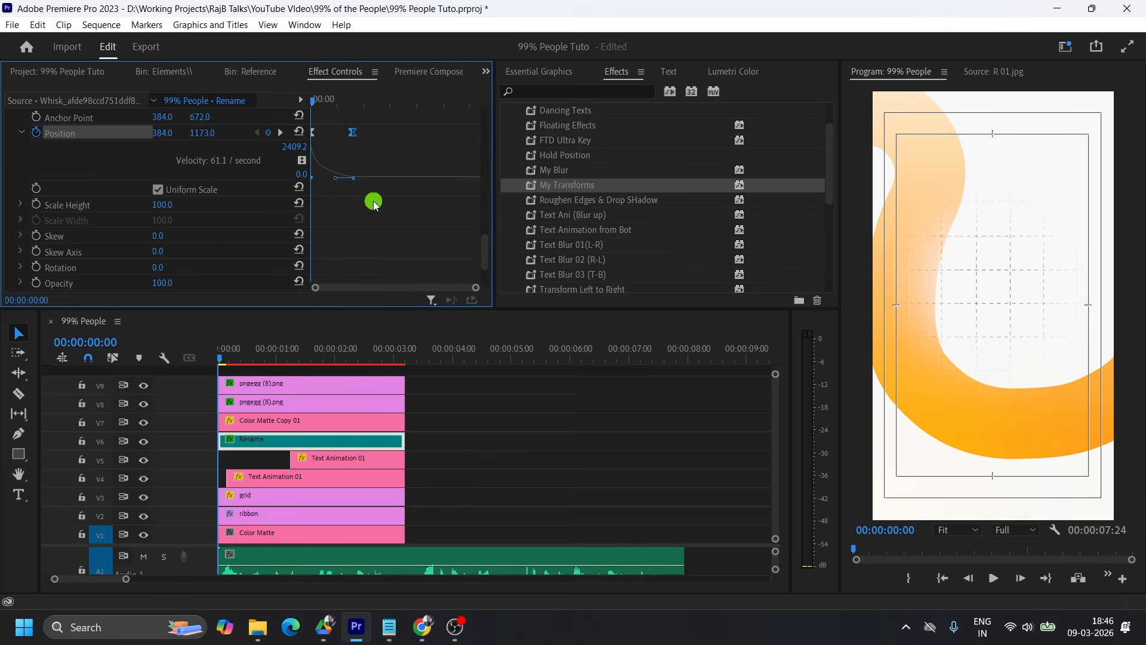
{"action": "left_click", "coordinate": [36, 267]}
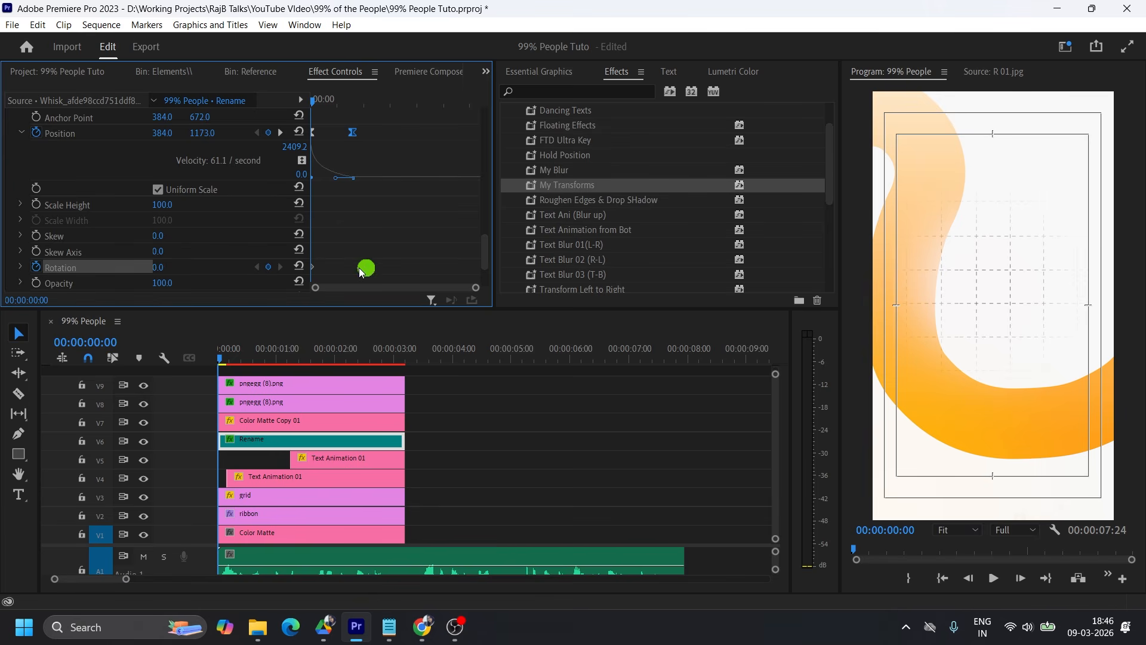
{"action": "left_click_drag", "start_coordinate": [312, 266], "coordinate": [352, 267]}
{"action": "left_click_drag", "start_coordinate": [156, 268], "coordinate": [162, 267]}
{"action": "mouse_move", "coordinate": [313, 102]}
{"action": "left_mouse_down"}
{"action": "mouse_move", "coordinate": [356, 105]}
{"action": "mouse_move", "coordinate": [311, 103]}
{"action": "left_mouse_up"}
{"action": "left_click_drag", "start_coordinate": [158, 266], "coordinate": [166, 266]}
Ease the statue's two rotation keyframes and shape the rotation velocity curve so it turns fast and settles slowly.
{"action": "right_click", "coordinate": [350, 270]}
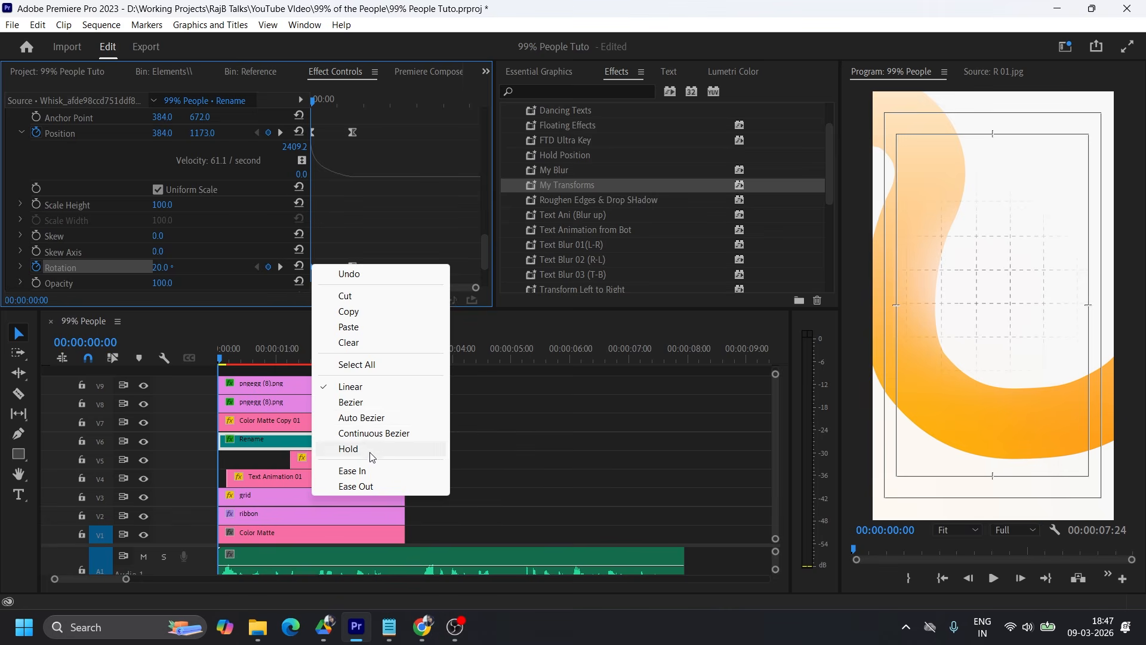
{"action": "left_click", "coordinate": [391, 488]}
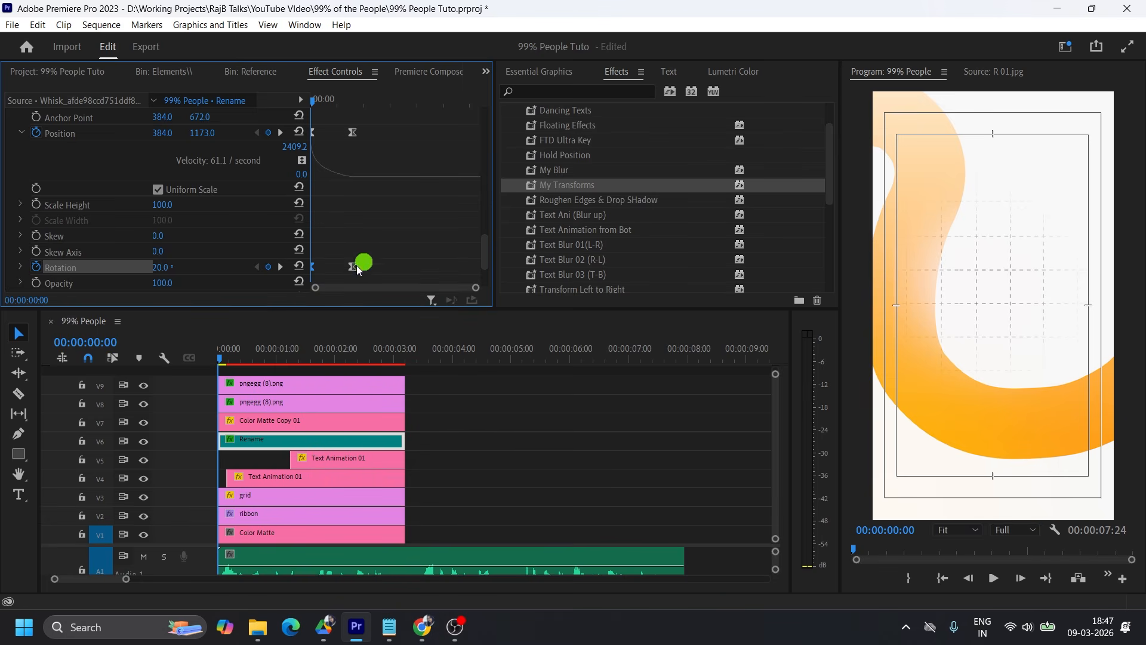
{"action": "left_click", "coordinate": [21, 267]}
{"action": "scroll", "coordinate": [358, 236], "scroll_direction": "down", "scroll_amount": 2}
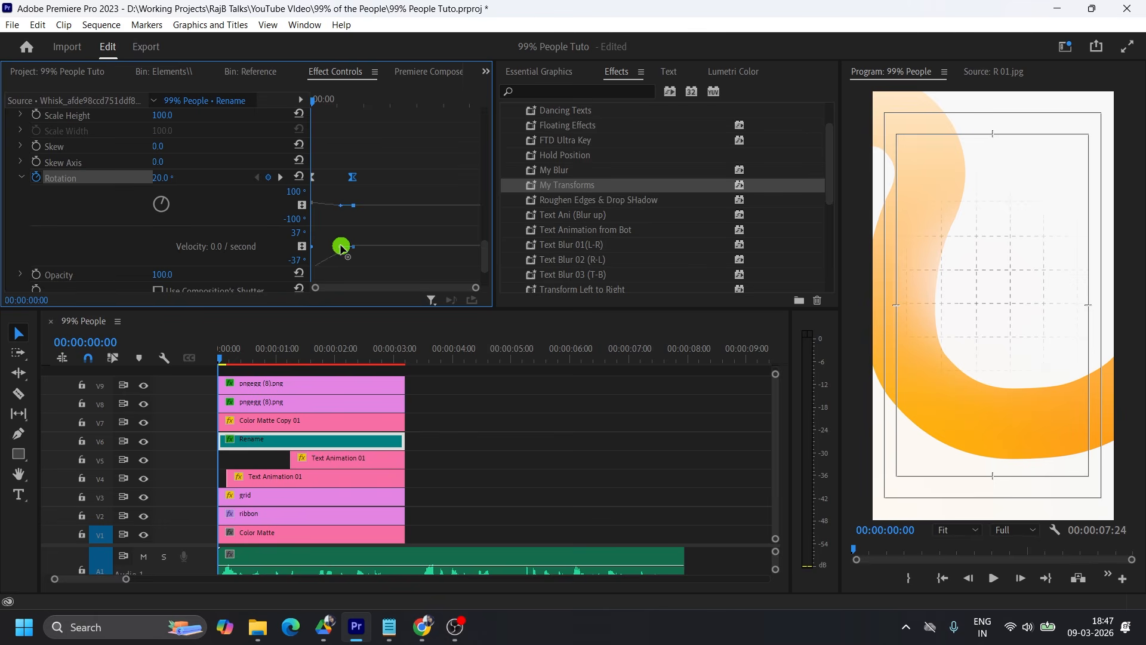
{"action": "left_click_drag", "start_coordinate": [338, 247], "coordinate": [377, 229]}
Shift both statue rotation keyframes a few frames later and play back the opening animation.
{"action": "key", "text": "space"}
{"action": "key", "text": "space"}
{"action": "left_click_drag", "start_coordinate": [404, 157], "coordinate": [363, 185]}
{"action": "left_click", "coordinate": [359, 105]}
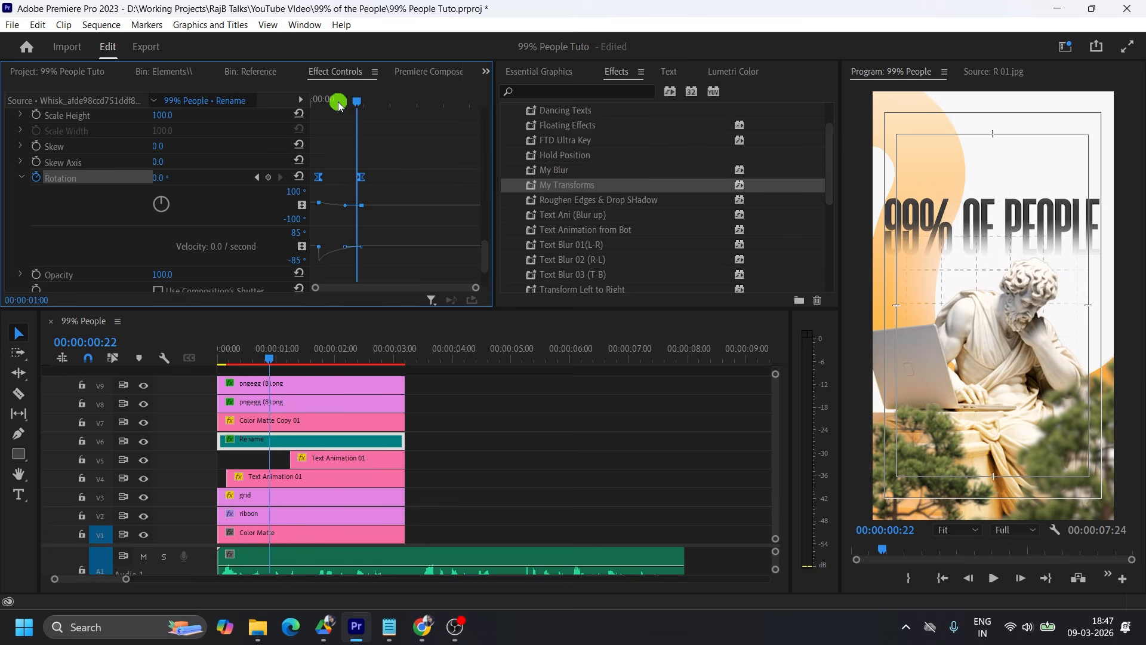
{"action": "left_click_drag", "start_coordinate": [358, 105], "coordinate": [293, 102]}
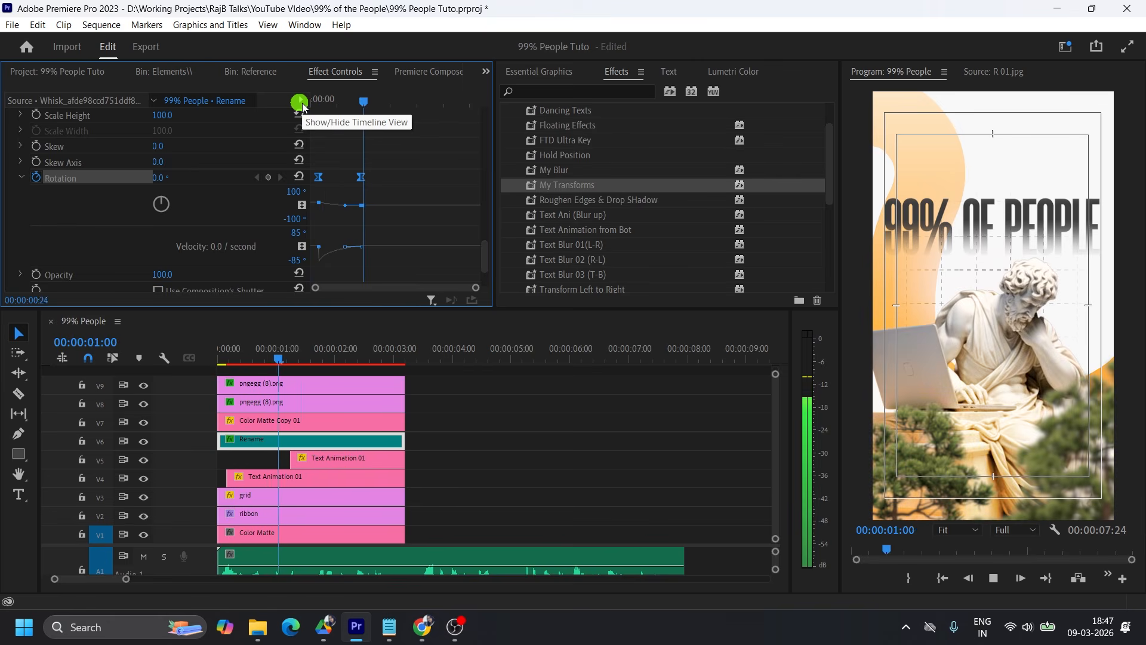
{"action": "left_click", "coordinate": [391, 104]}
{"action": "left_click_drag", "start_coordinate": [391, 104], "coordinate": [307, 107]}
{"action": "key", "text": "space"}
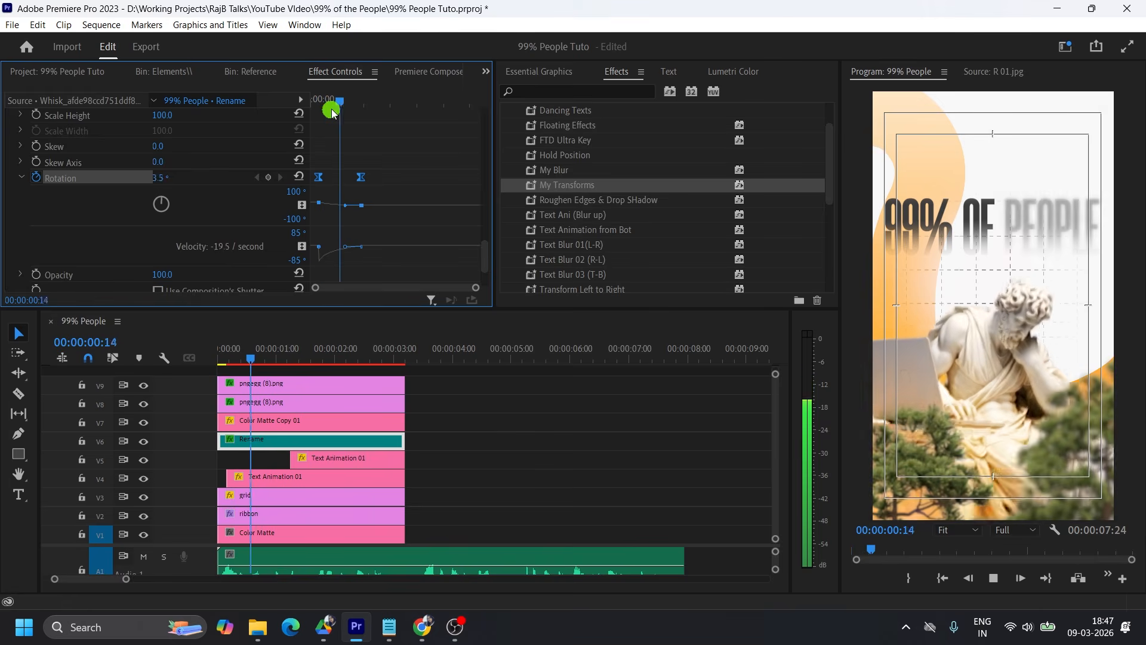
{"action": "key", "text": "space"}
Move the statue's end rotation keyframe to just past the one-second mark and replay the animation.
{"action": "left_click", "coordinate": [361, 177]}
{"action": "mouse_move", "coordinate": [367, 180]}
{"action": "left_mouse_down"}
{"action": "mouse_move", "coordinate": [358, 173]}
{"action": "mouse_move", "coordinate": [376, 177]}
{"action": "left_mouse_up"}
{"action": "left_click_drag", "start_coordinate": [381, 102], "coordinate": [283, 116]}
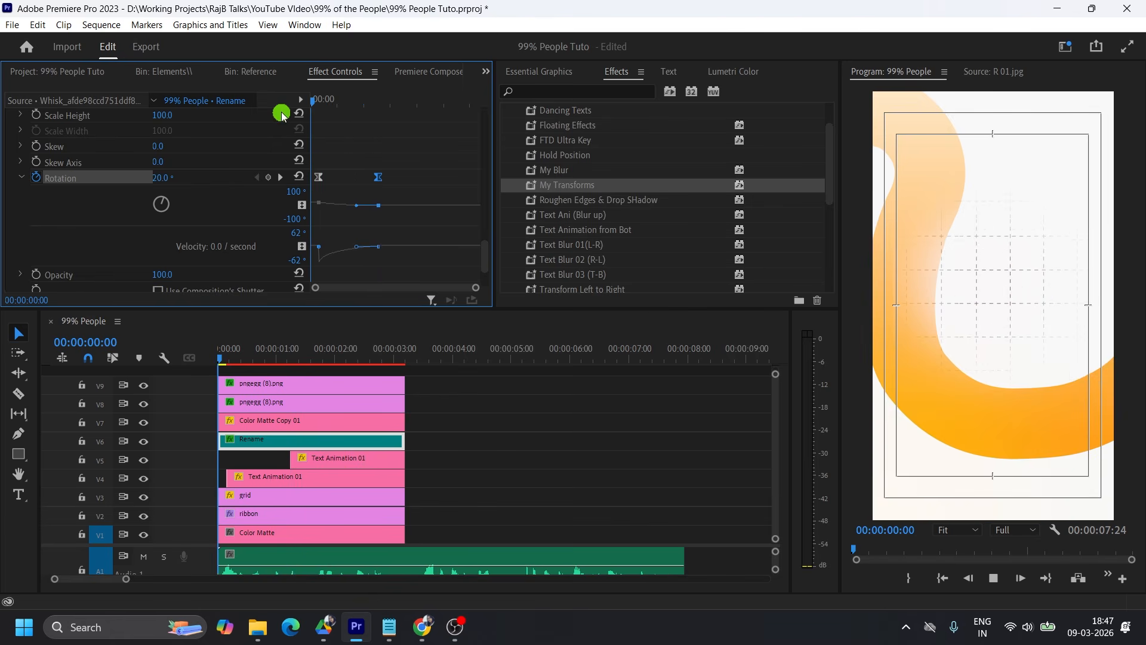
{"action": "key", "text": "space"}
{"action": "key", "text": "space"}
{"action": "left_click", "coordinate": [1053, 217]}
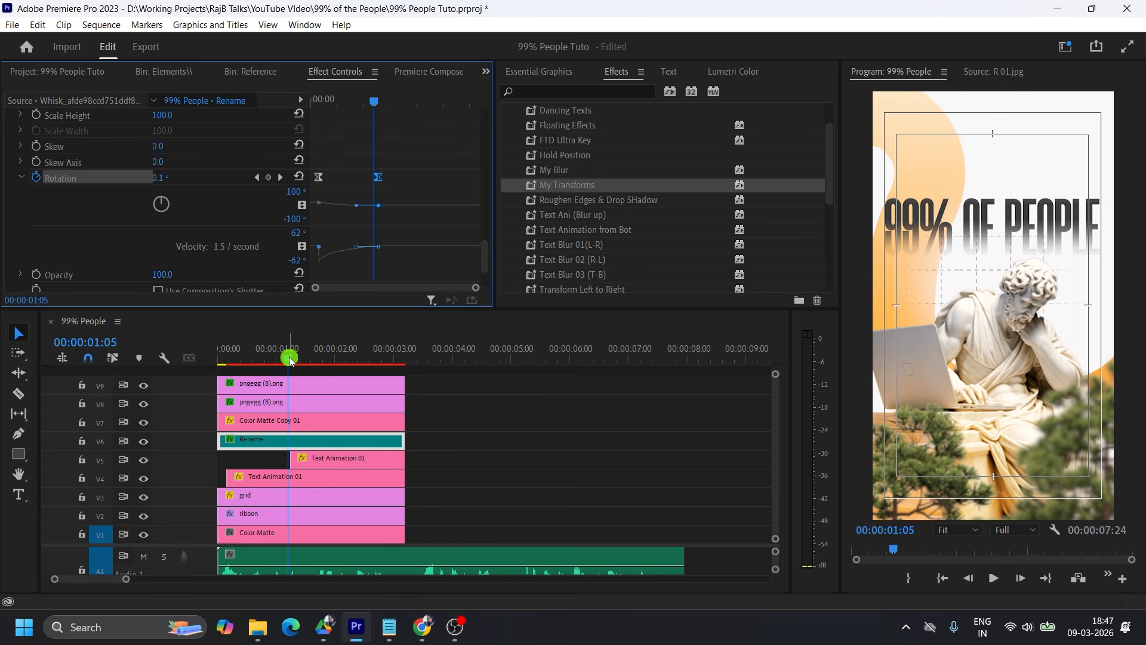
Try the Linear Wipe effect on the V2 ribbon clip, testing its Transition Completion partway through the scene.
{"action": "left_click_drag", "start_coordinate": [290, 359], "coordinate": [220, 359]}
{"action": "left_click", "coordinate": [262, 515]}
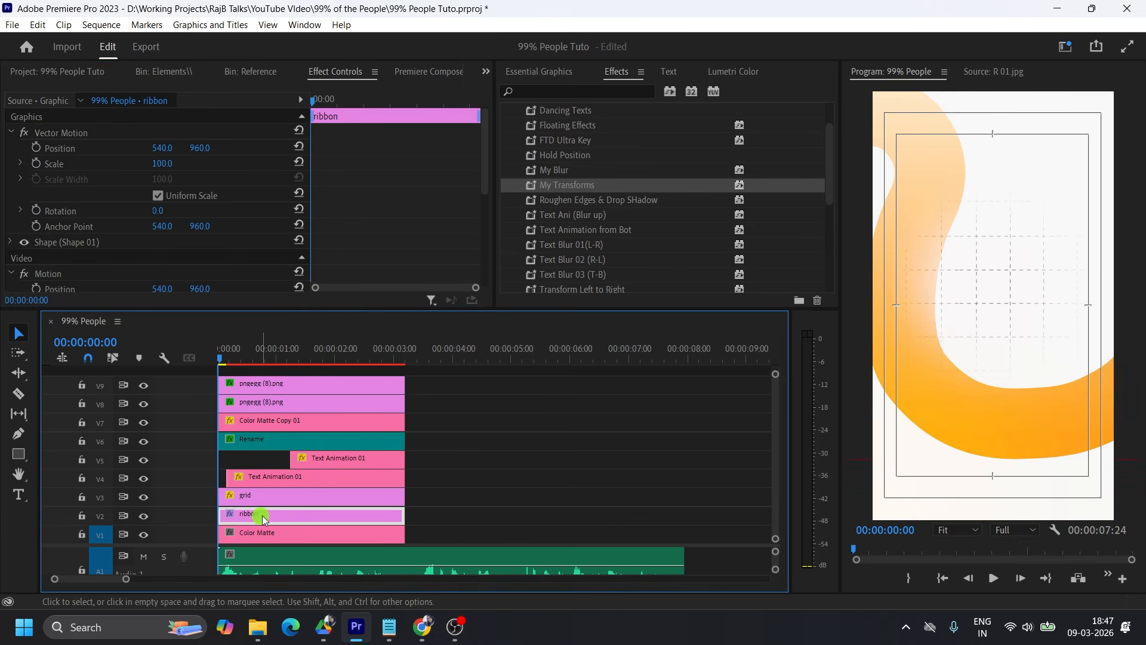
{"action": "left_click", "coordinate": [544, 91]}
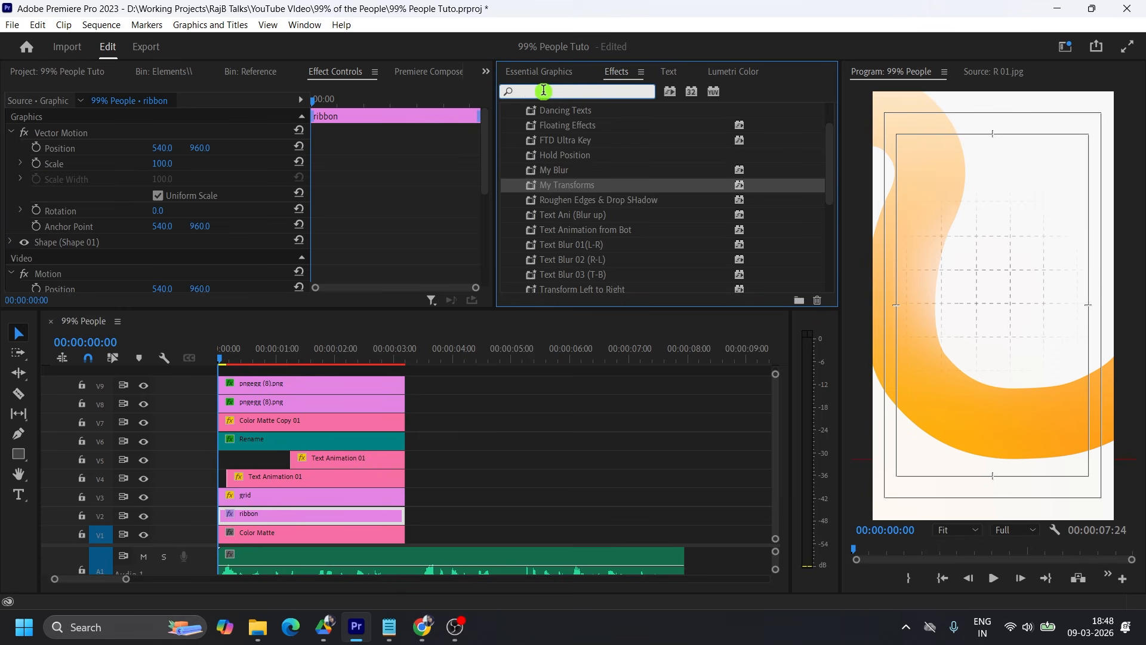
{"action": "type", "text": "linear wip"}
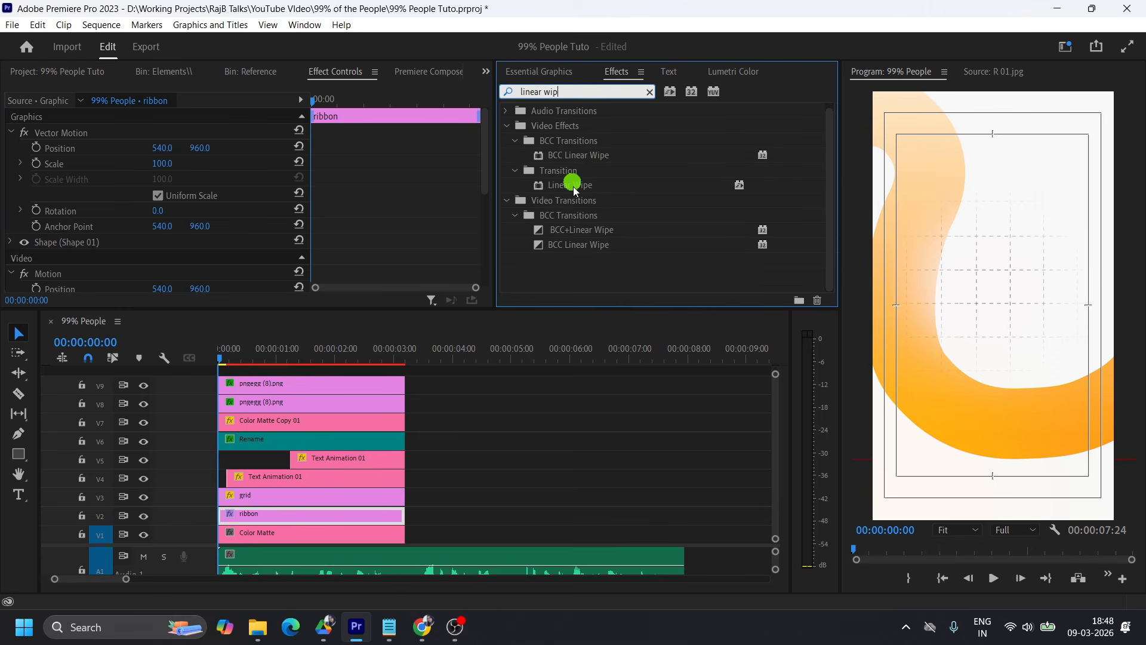
{"action": "left_click_drag", "start_coordinate": [572, 185], "coordinate": [285, 508]}
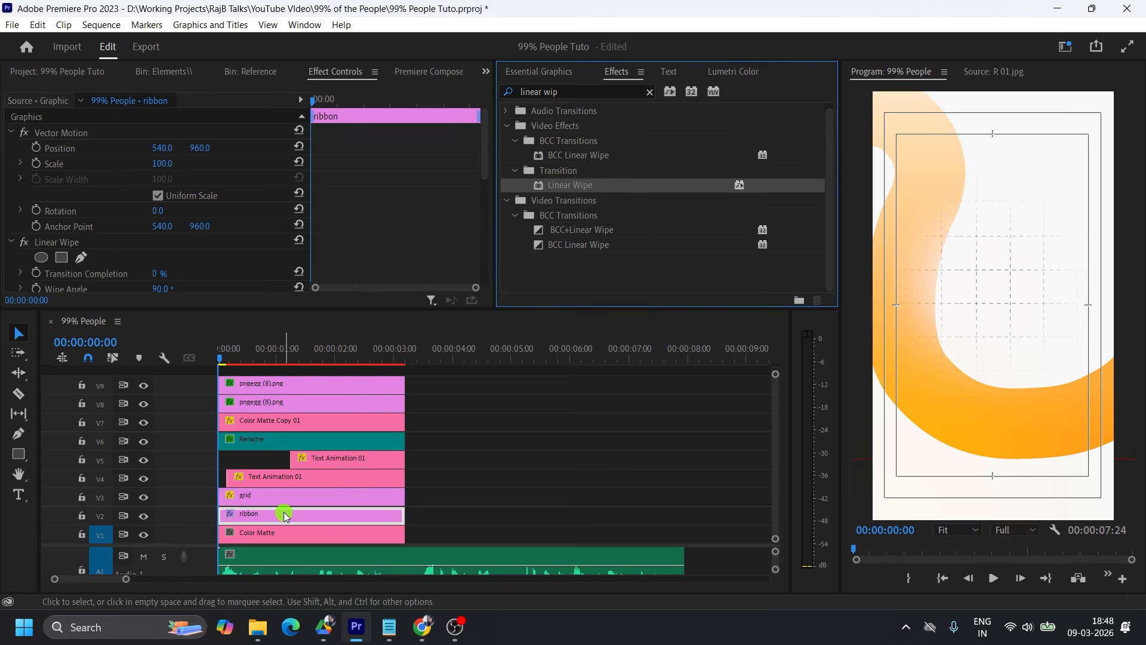
{"action": "key", "text": "ctrl+s"}
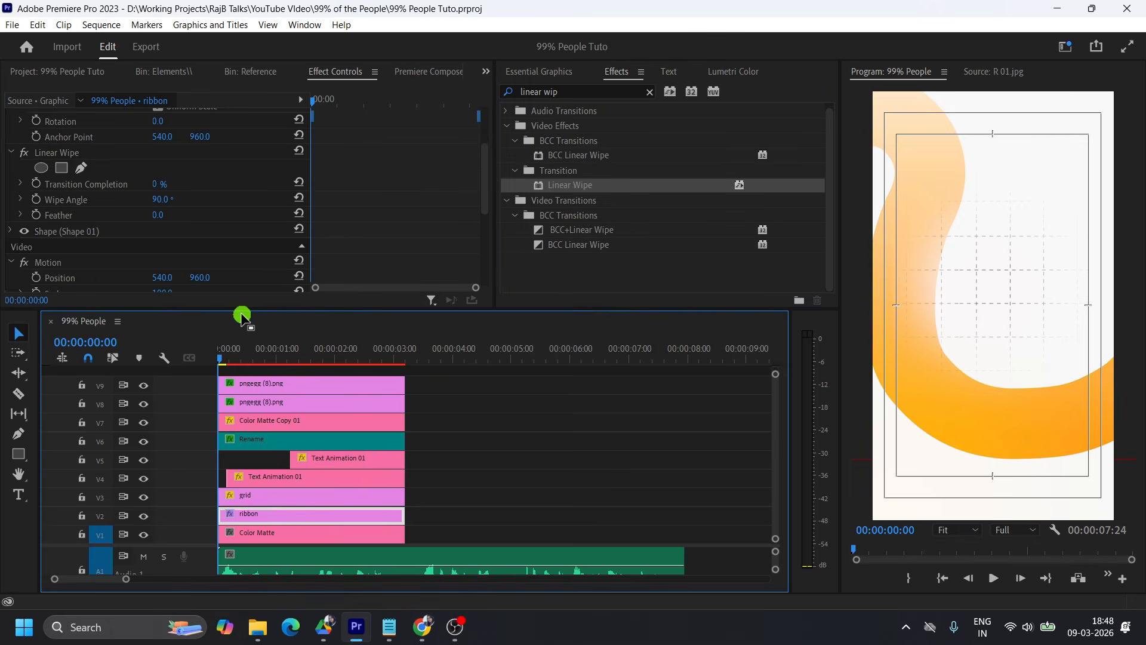
{"action": "key", "text": "space"}
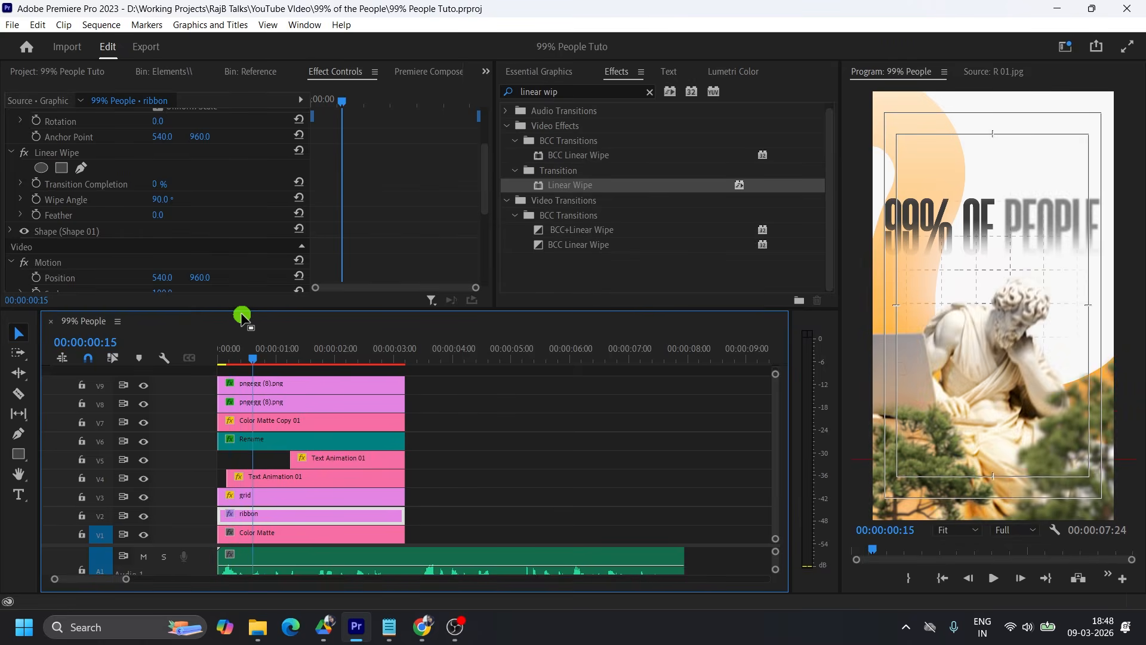
{"action": "left_click_drag", "start_coordinate": [158, 185], "coordinate": [171, 185]}
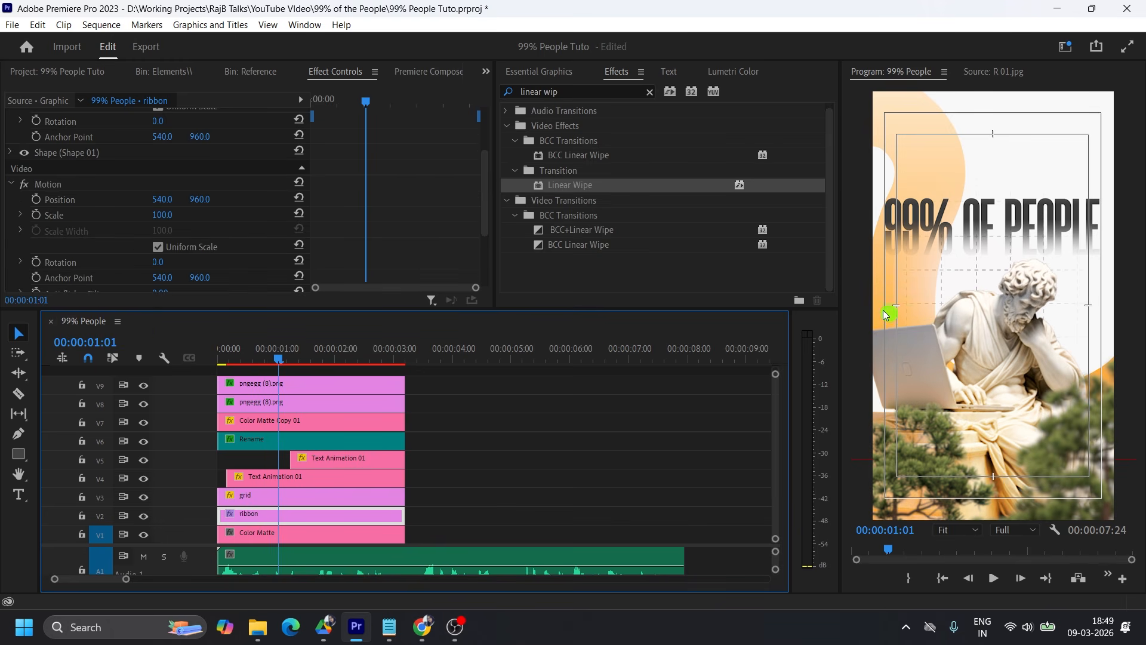
Add the default Cross Dissolve at the start of the V2 ribbon clip and shorten it to 00:00:00:09.
{"action": "left_click_drag", "start_coordinate": [325, 360], "coordinate": [225, 360]}
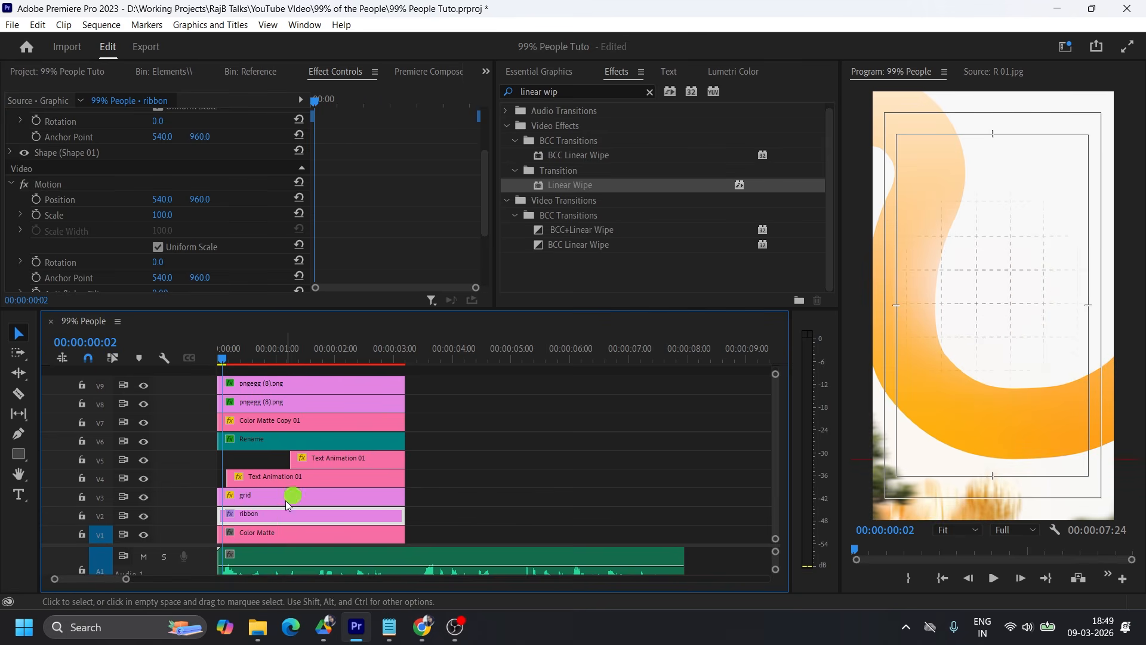
{"action": "right_click", "coordinate": [224, 513]}
{"action": "left_click", "coordinate": [274, 497]}
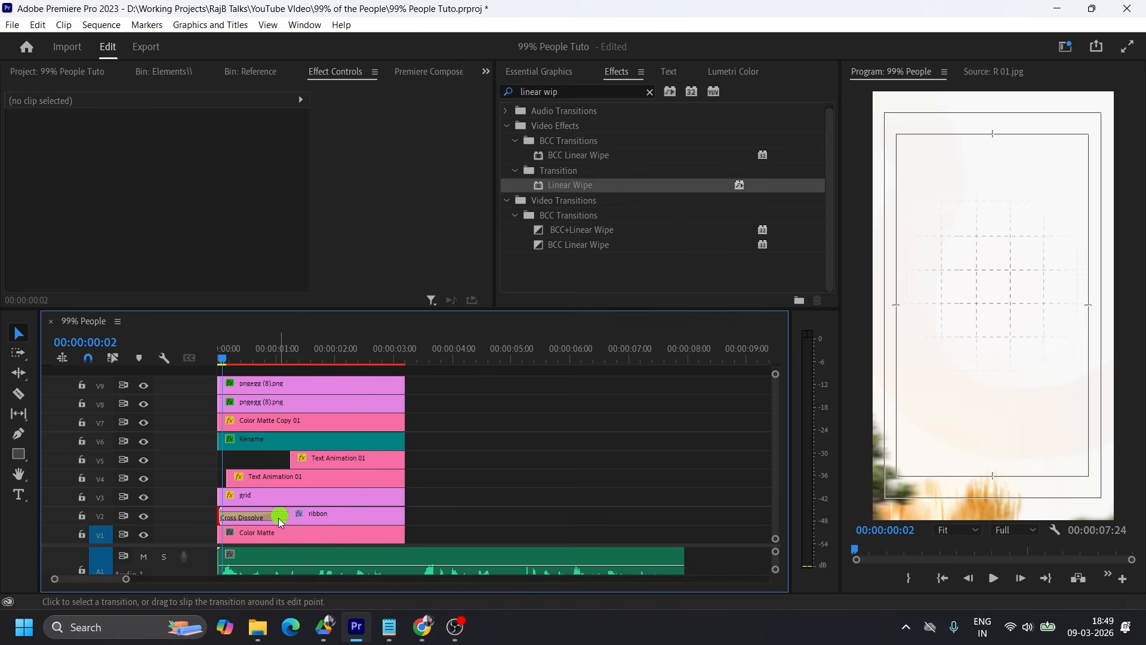
{"action": "left_click", "coordinate": [280, 516]}
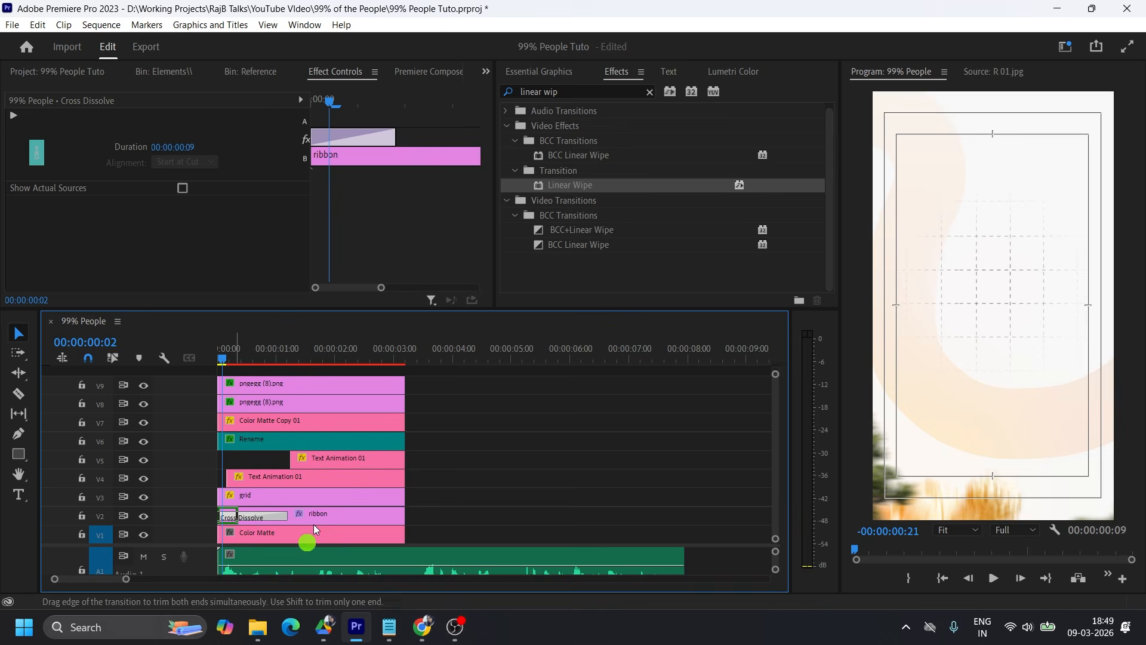
{"action": "left_click_drag", "start_coordinate": [314, 529], "coordinate": [226, 513]}
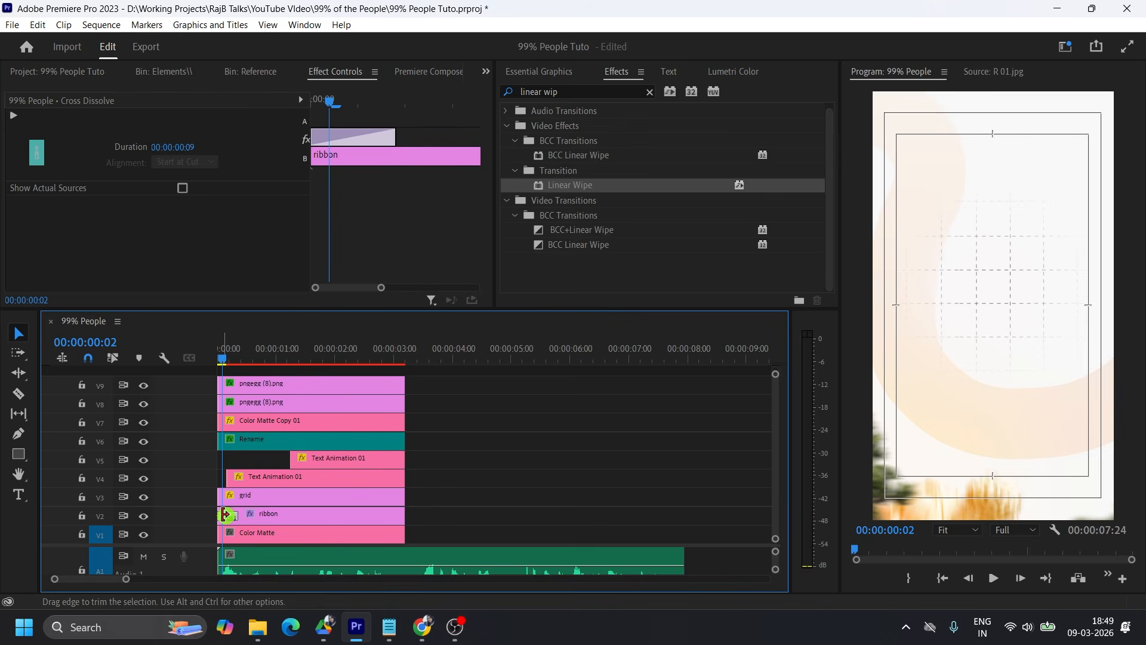
{"action": "right_click", "coordinate": [398, 516]}
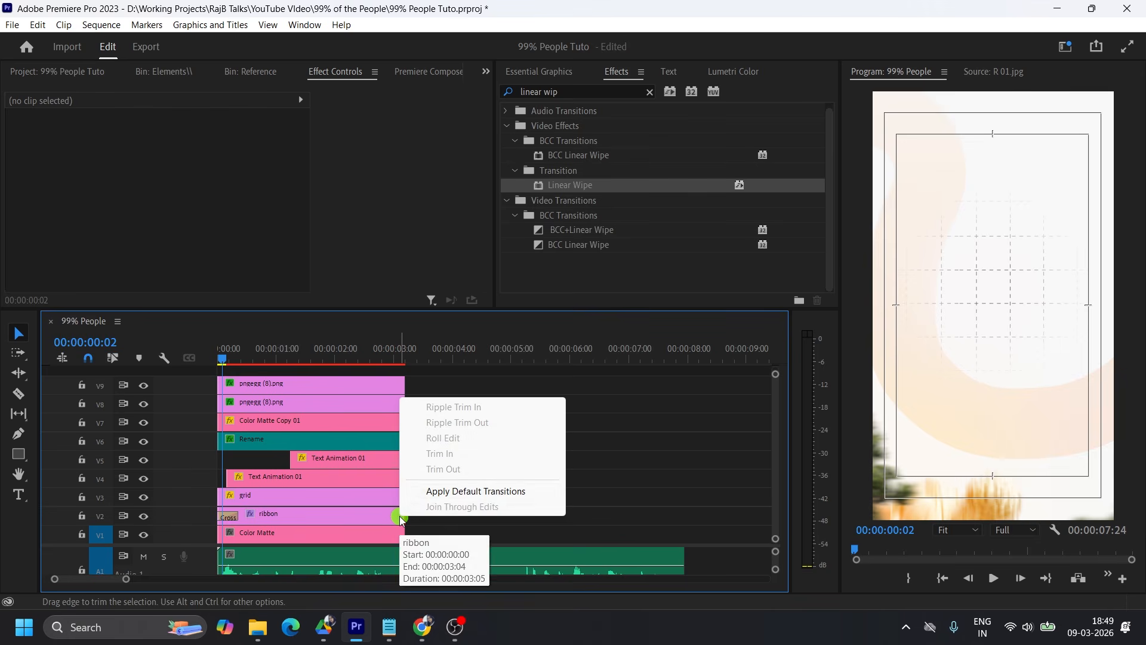
{"action": "left_click", "coordinate": [636, 471]}
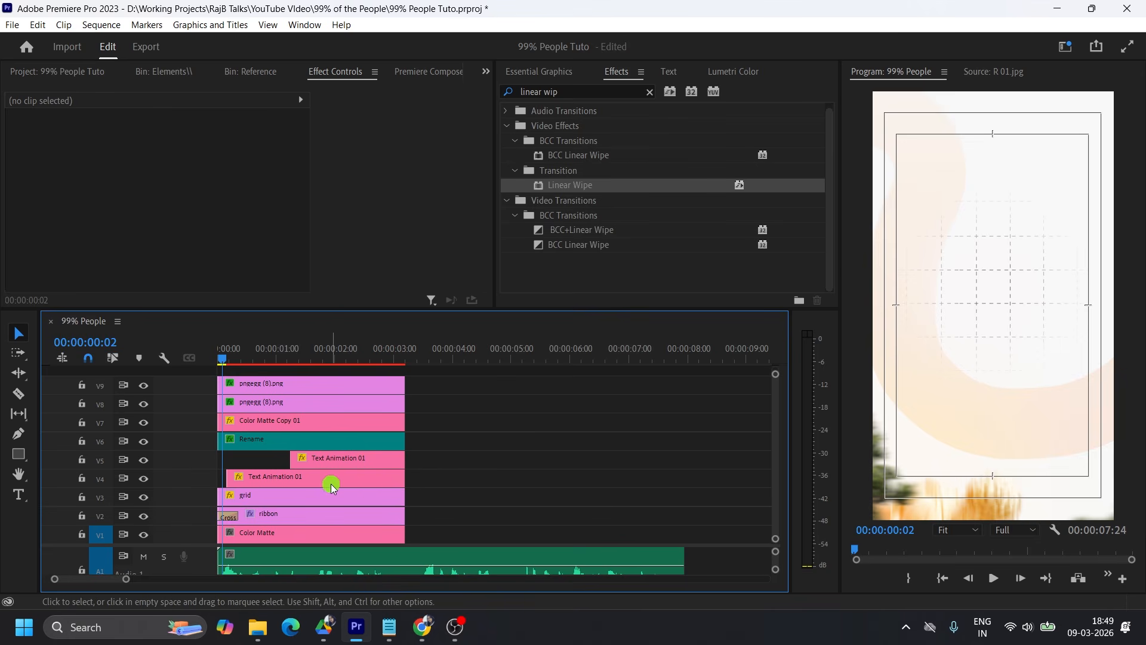
Keyframe the ribbon's Vector Motion position from a leftward offset at the first frame to 540, 960 at 00:00:00:20.
{"action": "left_click", "coordinate": [220, 358]}
{"action": "left_click", "coordinate": [289, 513]}
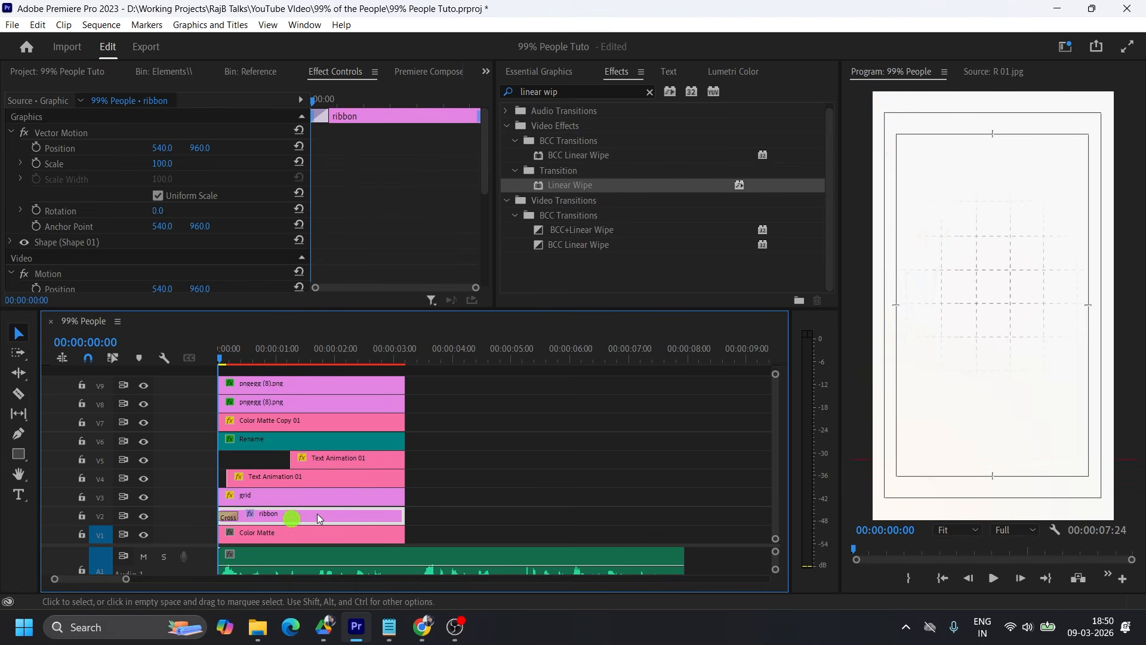
{"action": "key", "text": "space"}
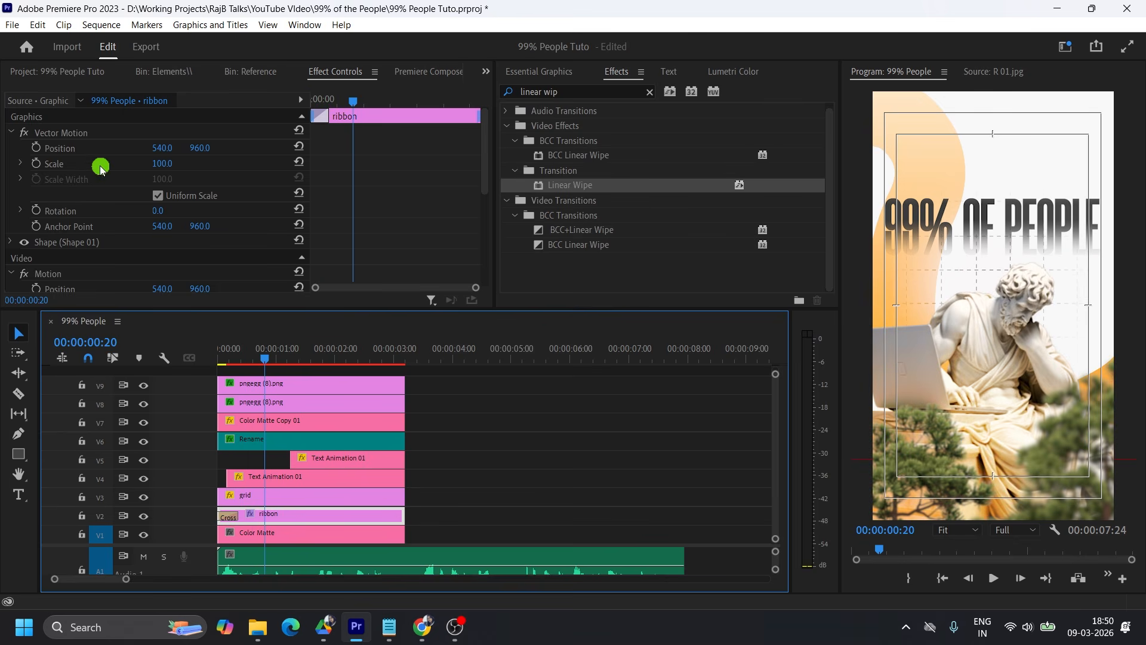
{"action": "left_click", "coordinate": [37, 148]}
{"action": "left_click_drag", "start_coordinate": [351, 102], "coordinate": [290, 105]}
{"action": "left_click_drag", "start_coordinate": [164, 147], "coordinate": [138, 146]}
{"action": "left_click_drag", "start_coordinate": [315, 103], "coordinate": [340, 104]}
{"action": "left_click_drag", "start_coordinate": [351, 105], "coordinate": [374, 103]}
Ease the ribbon's two position keyframes, shape the velocity curve to start fast and settle slowly, and play the scene back.
{"action": "right_click", "coordinate": [352, 148]}
{"action": "left_click", "coordinate": [563, 356]}
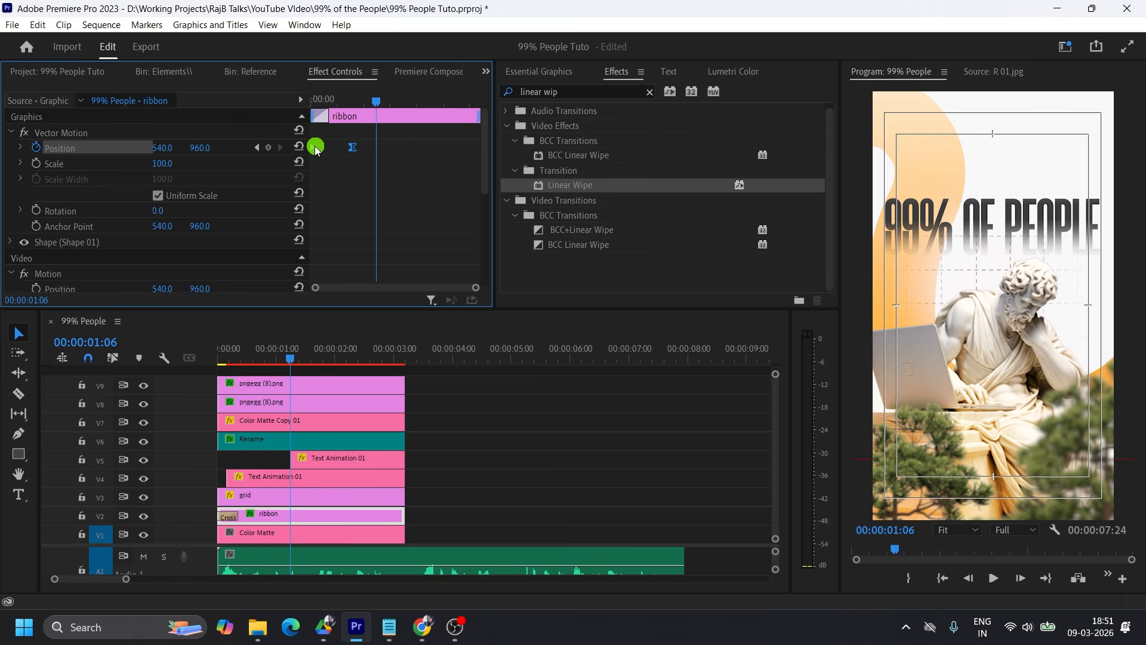
{"action": "right_click", "coordinate": [313, 146]}
{"action": "mouse_move", "coordinate": [400, 272]}
{"action": "left_click", "coordinate": [514, 369]}
{"action": "left_click", "coordinate": [22, 147]}
{"action": "mouse_move", "coordinate": [325, 193]}
{"action": "left_mouse_down"}
{"action": "mouse_move", "coordinate": [295, 193]}
{"action": "mouse_move", "coordinate": [332, 193]}
{"action": "left_mouse_up"}
{"action": "left_click_drag", "start_coordinate": [287, 354], "coordinate": [197, 359]}
{"action": "key", "text": "space"}
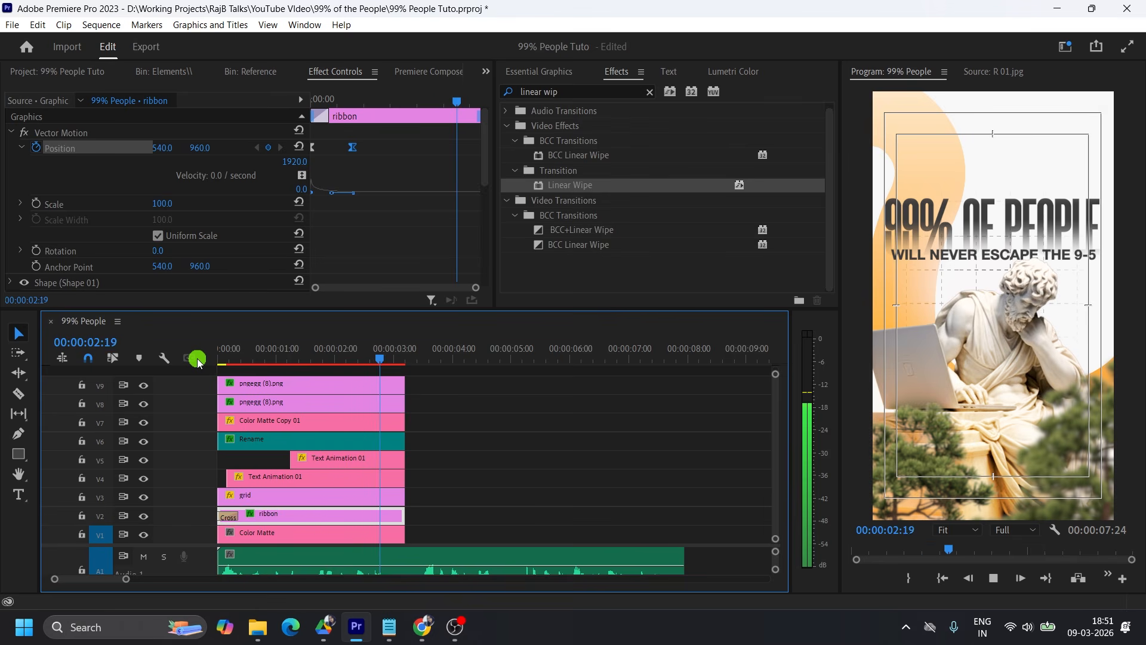
{"action": "key", "text": "space"}
Enlarge the timeline and audio track, and extend all first-scene video clips to 00:00:03:10, just before the voice-over resumes.
{"action": "scroll", "coordinate": [474, 385], "scroll_direction": "right", "scroll_amount": 2}
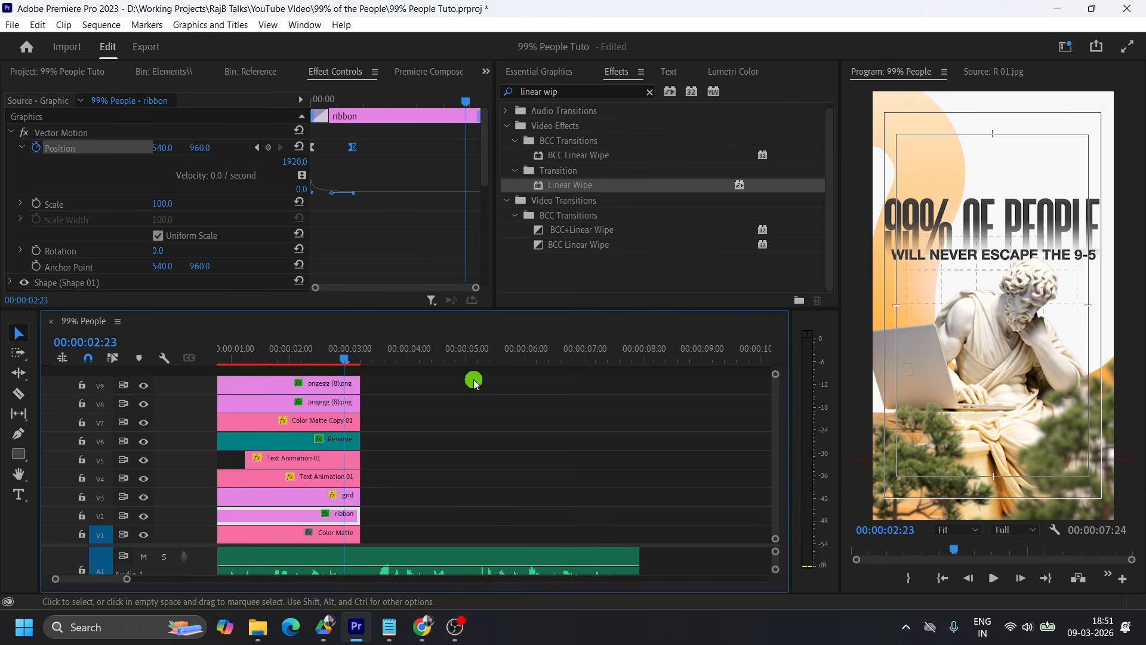
{"action": "scroll", "coordinate": [475, 382], "scroll_direction": "left", "scroll_amount": 1}
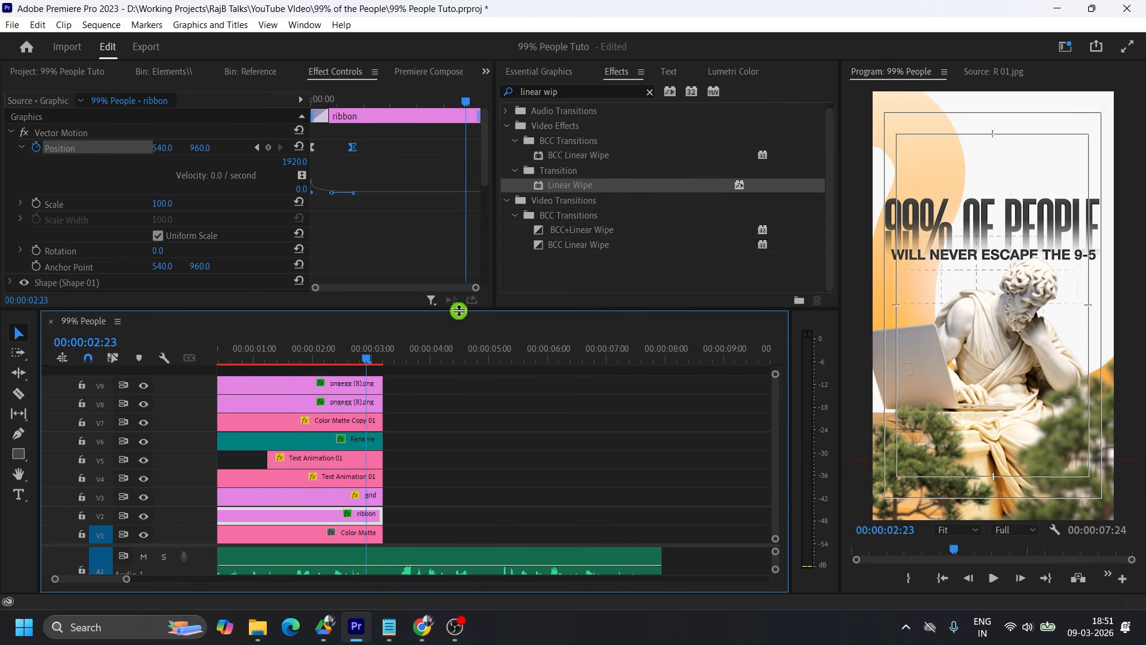
{"action": "left_click_drag", "start_coordinate": [458, 304], "coordinate": [458, 273]}
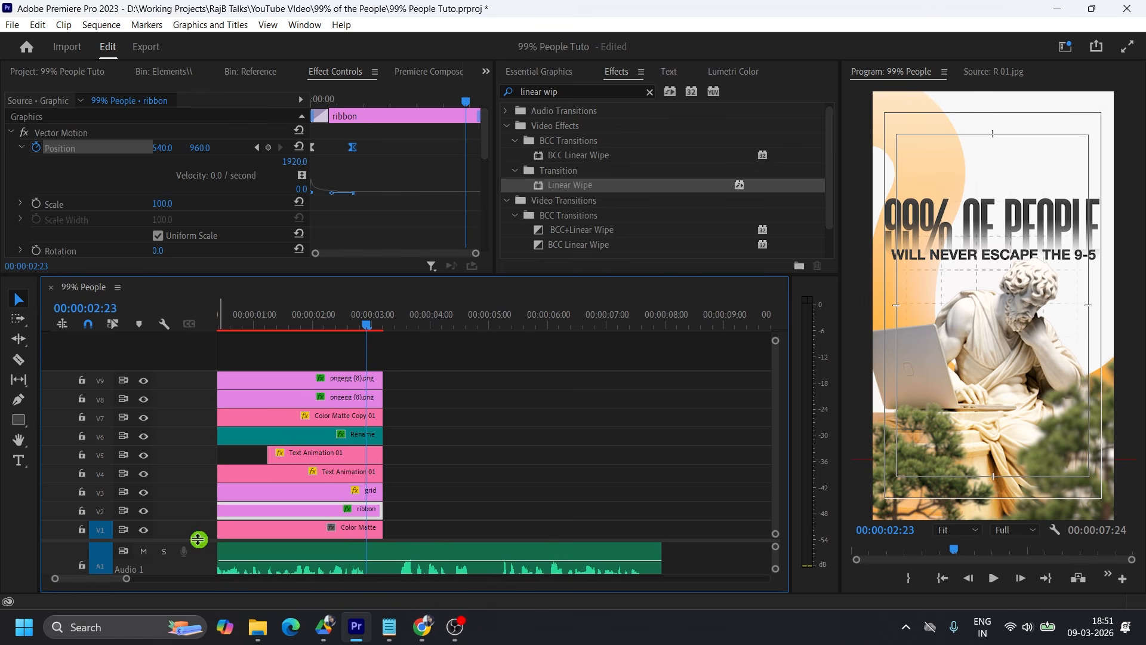
{"action": "left_click_drag", "start_coordinate": [198, 533], "coordinate": [191, 503]}
{"action": "left_click", "coordinate": [365, 318]}
{"action": "left_click_drag", "start_coordinate": [366, 318], "coordinate": [378, 491]}
{"action": "left_click_drag", "start_coordinate": [381, 479], "coordinate": [395, 479]}
Listen to the next voice-over phrase, extend the V1 Color Matte to just past five seconds, and return to 00:00:03:10.
{"action": "key", "text": "space"}
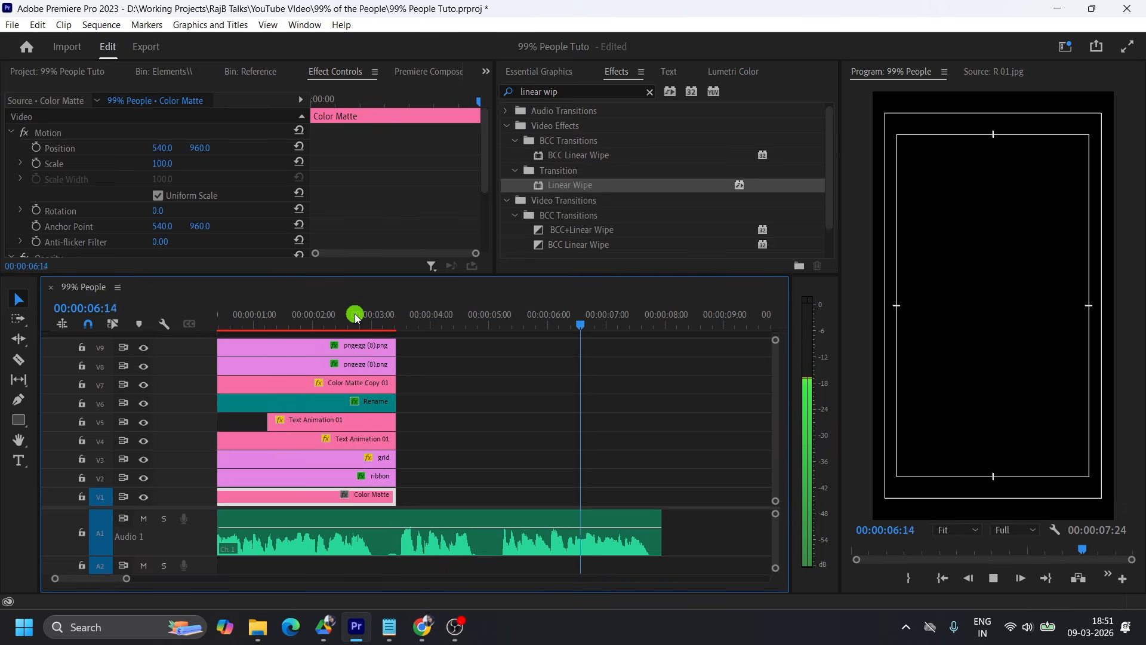
{"action": "key", "text": "space"}
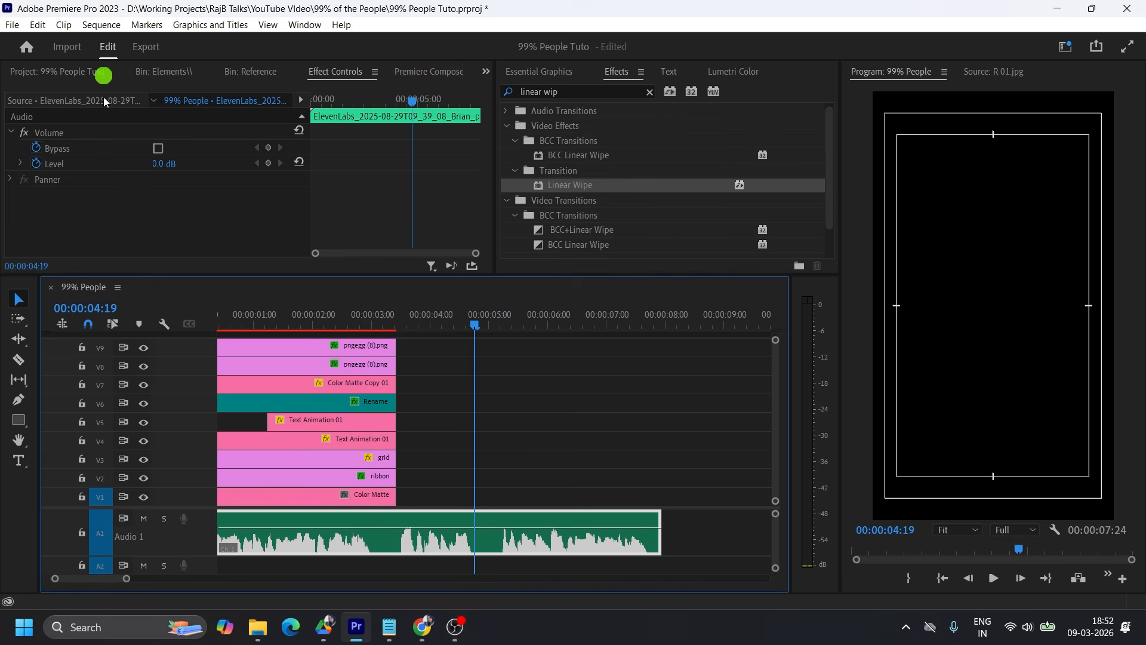
{"action": "left_click_drag", "start_coordinate": [401, 493], "coordinate": [495, 495]}
{"action": "left_click", "coordinate": [386, 327]}
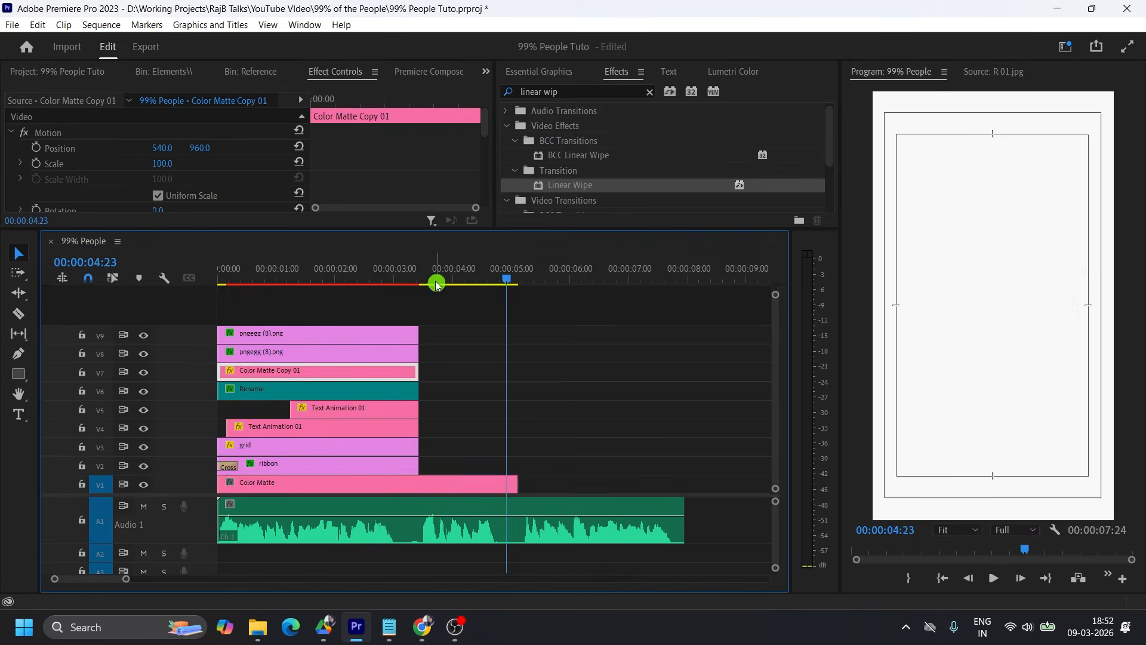
{"action": "left_click_drag", "start_coordinate": [435, 282], "coordinate": [420, 275]}
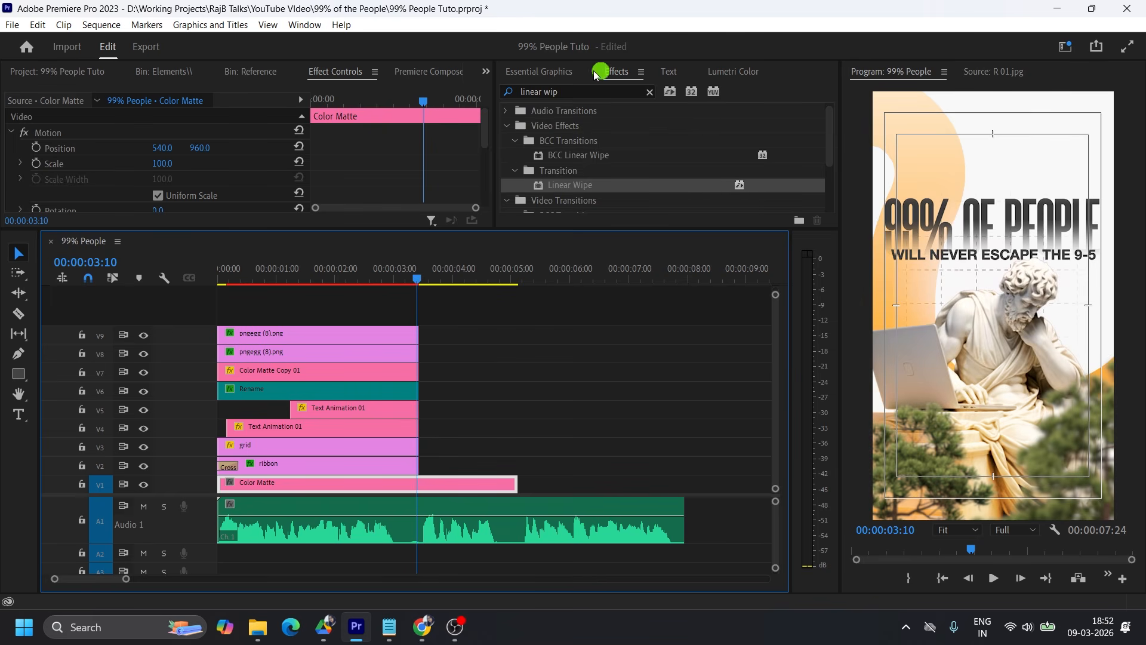
Place the Feel 01 Blur (R-L) text template on V2 at 00:00:03:10, right after the ribbon clip.
{"action": "left_click", "coordinate": [567, 71]}
{"action": "left_click", "coordinate": [524, 100]}
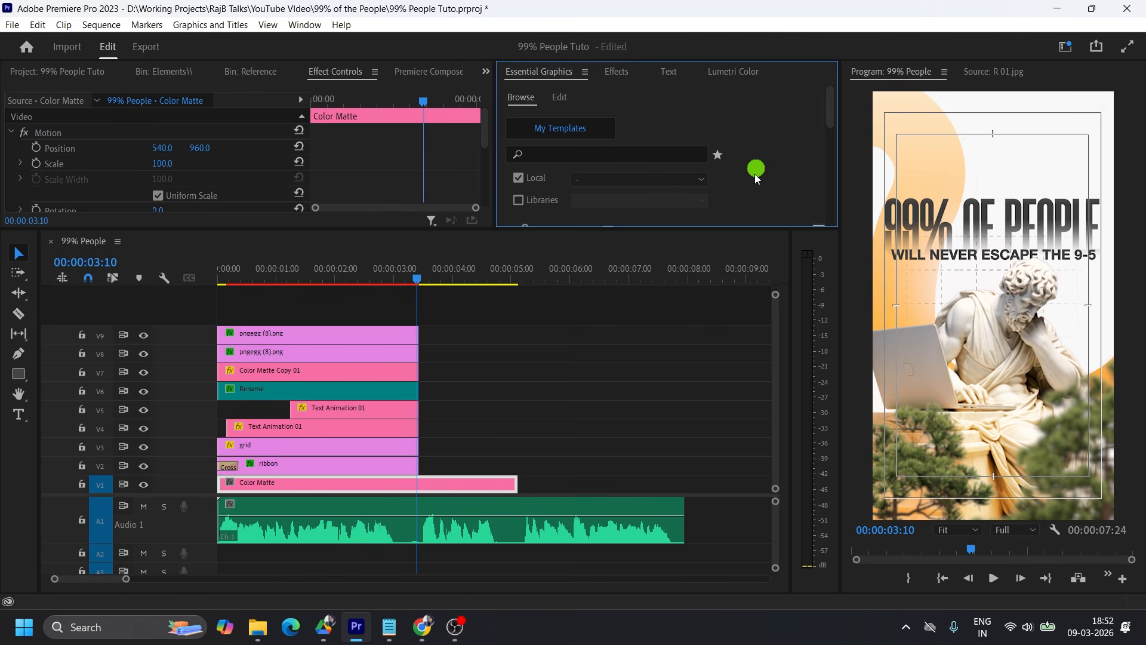
{"action": "left_click_drag", "start_coordinate": [714, 230], "coordinate": [696, 333]}
{"action": "scroll", "coordinate": [768, 197], "scroll_direction": "down", "scroll_amount": 3}
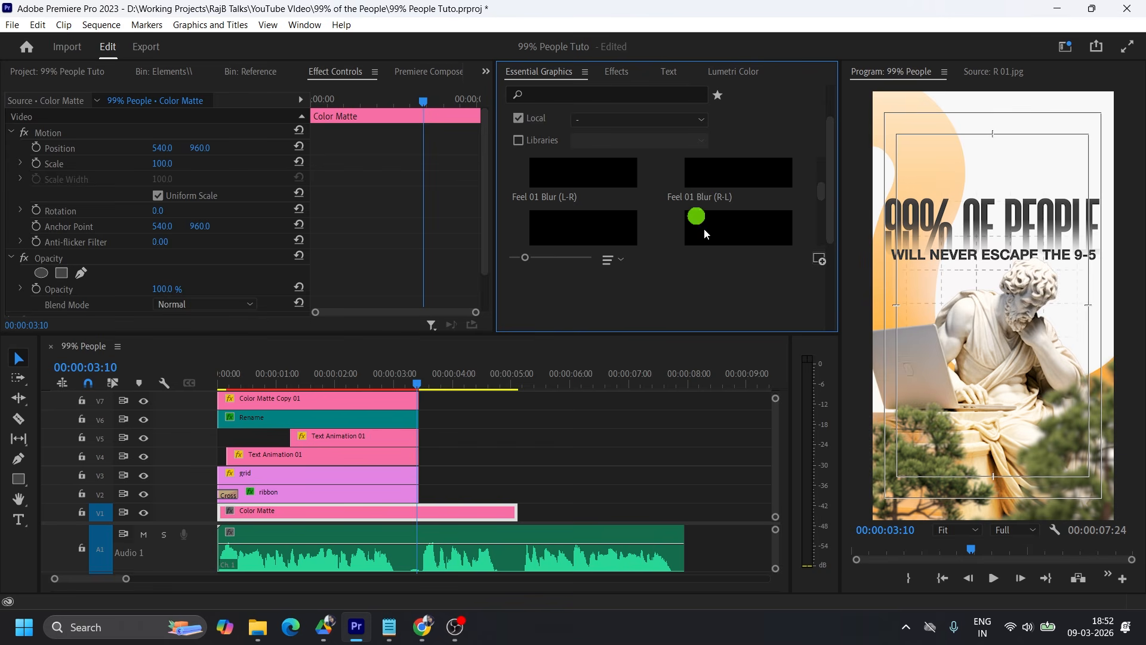
{"action": "left_click_drag", "start_coordinate": [723, 179], "coordinate": [430, 494]}
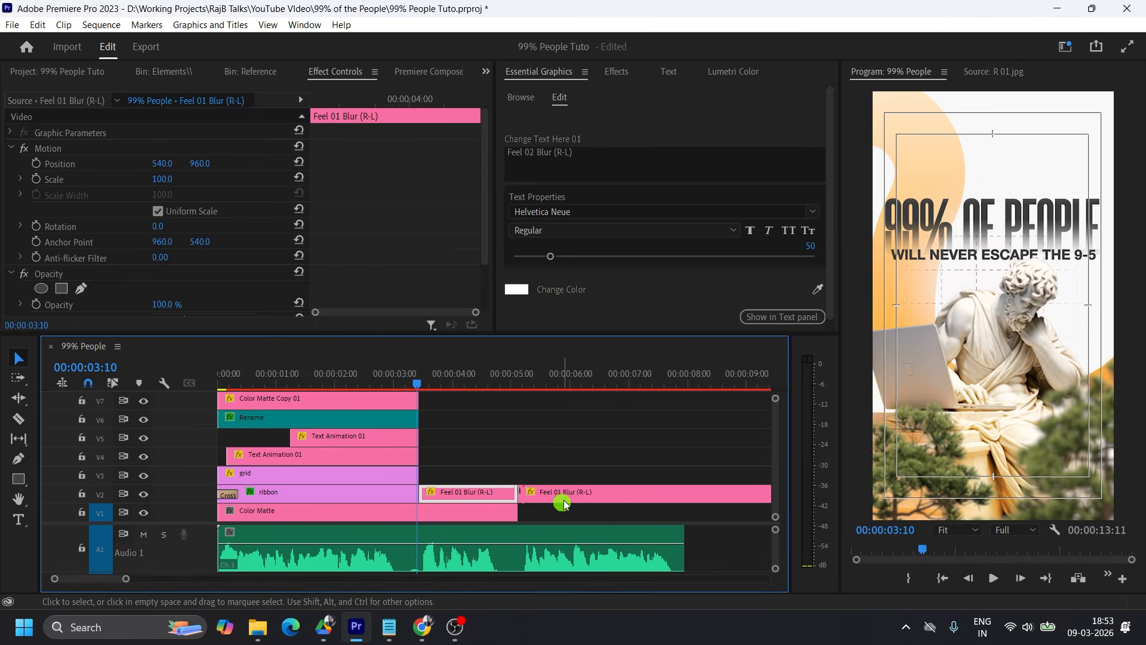
Listen to the second voice-over phrase from about 00:00:03:10 and change the Feel 01 Blur (R-L) text to "not because they can't".
{"action": "left_click", "coordinate": [479, 380]}
{"action": "left_click", "coordinate": [583, 159]}
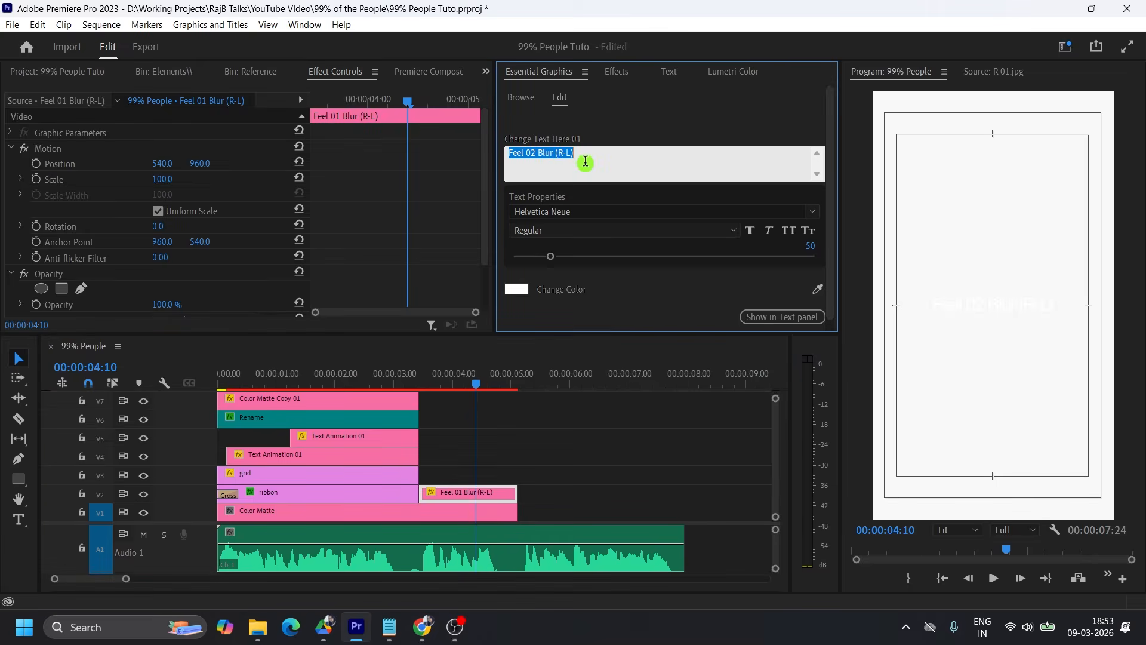
{"action": "left_click", "coordinate": [422, 372]}
{"action": "key", "text": "space"}
{"action": "key", "text": "space"}
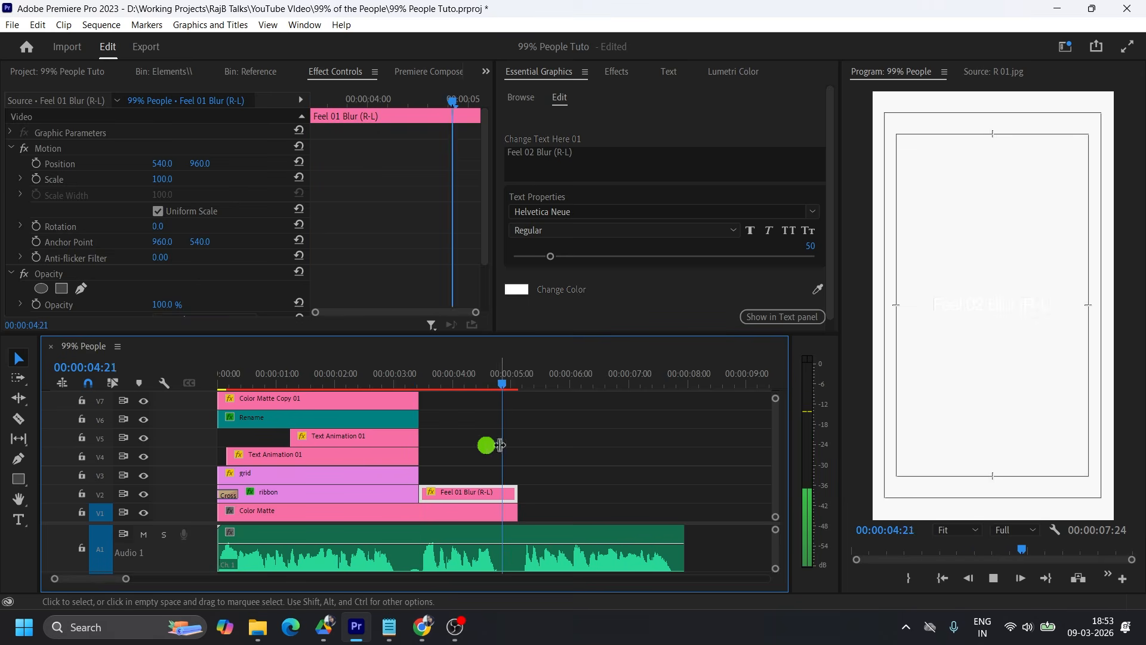
{"action": "left_click", "coordinate": [591, 158]}
{"action": "type", "text": "not because they can't"}
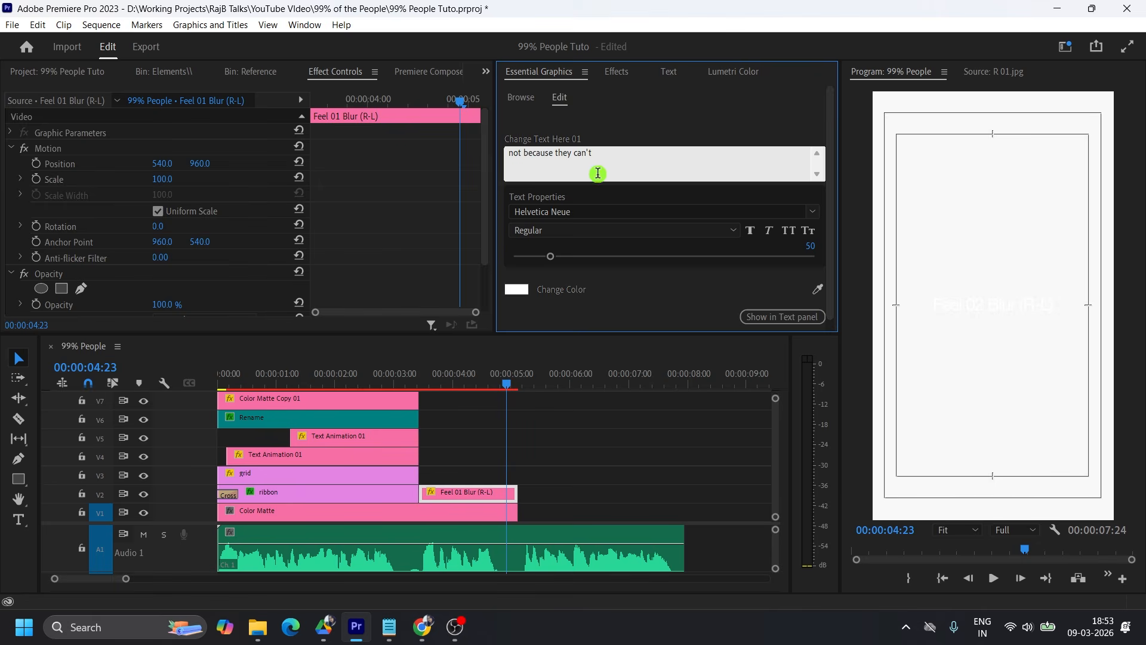
Set the color of the "not because they can't" text to dark grey 3c3c3c.
{"action": "left_click", "coordinate": [522, 296]}
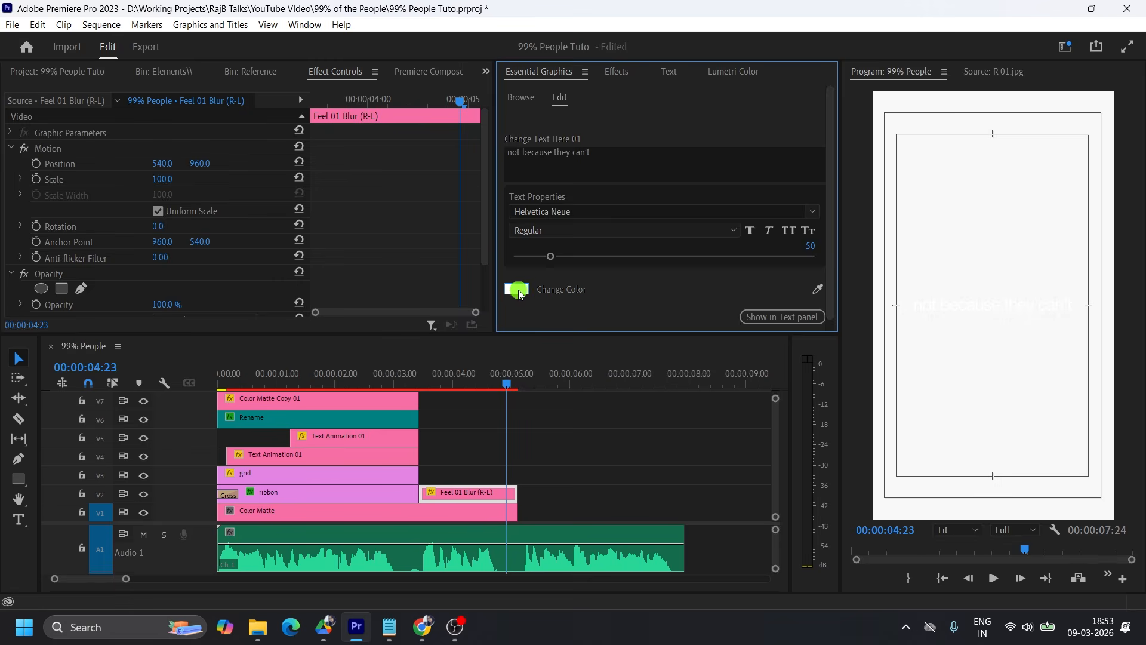
{"action": "left_click", "coordinate": [652, 406]}
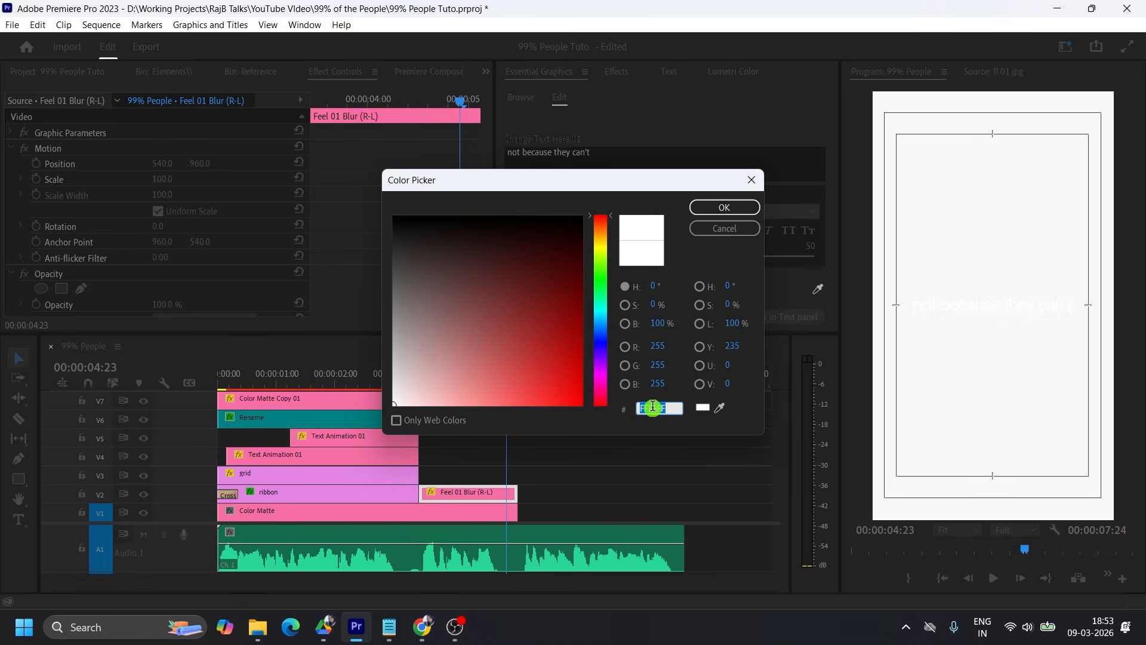
{"action": "type", "text": "3c3c3c"}
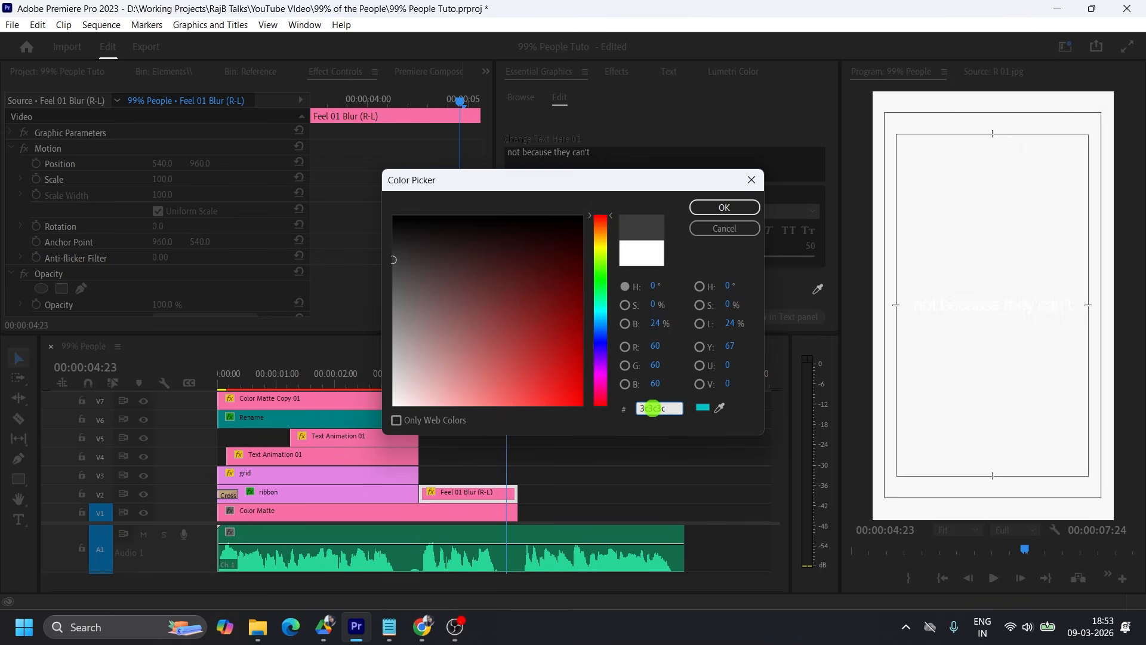
{"action": "left_click", "coordinate": [724, 207]}
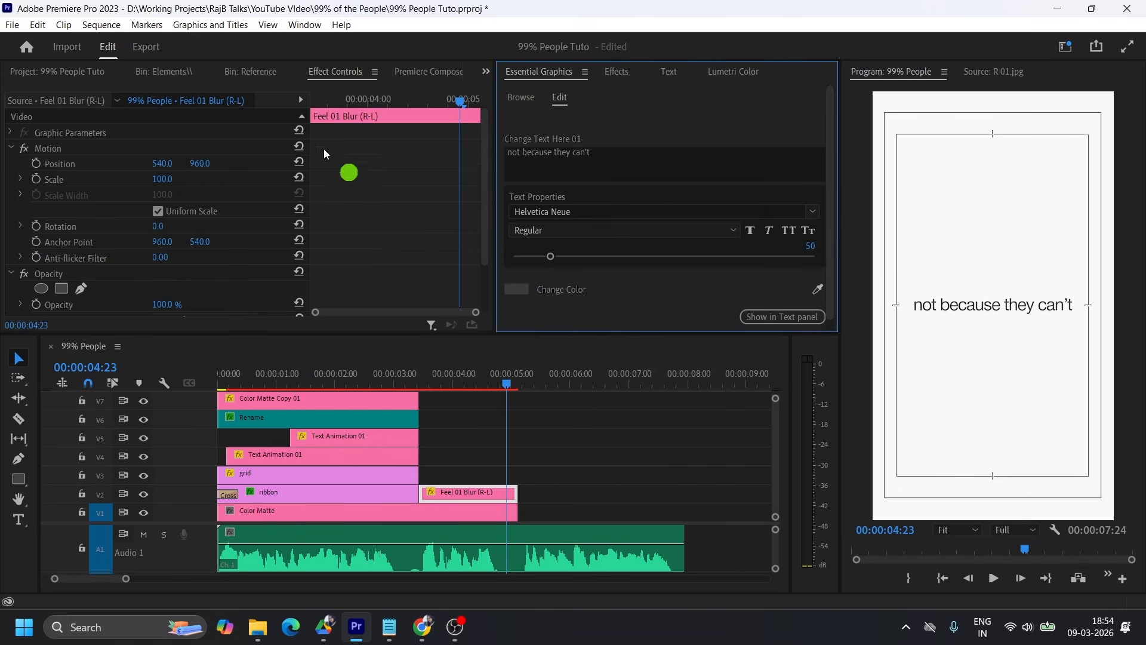
Look through the media bins and bring up the project's top-level items containing the Color palette image.
{"action": "left_click", "coordinate": [245, 72]}
{"action": "left_click", "coordinate": [164, 74]}
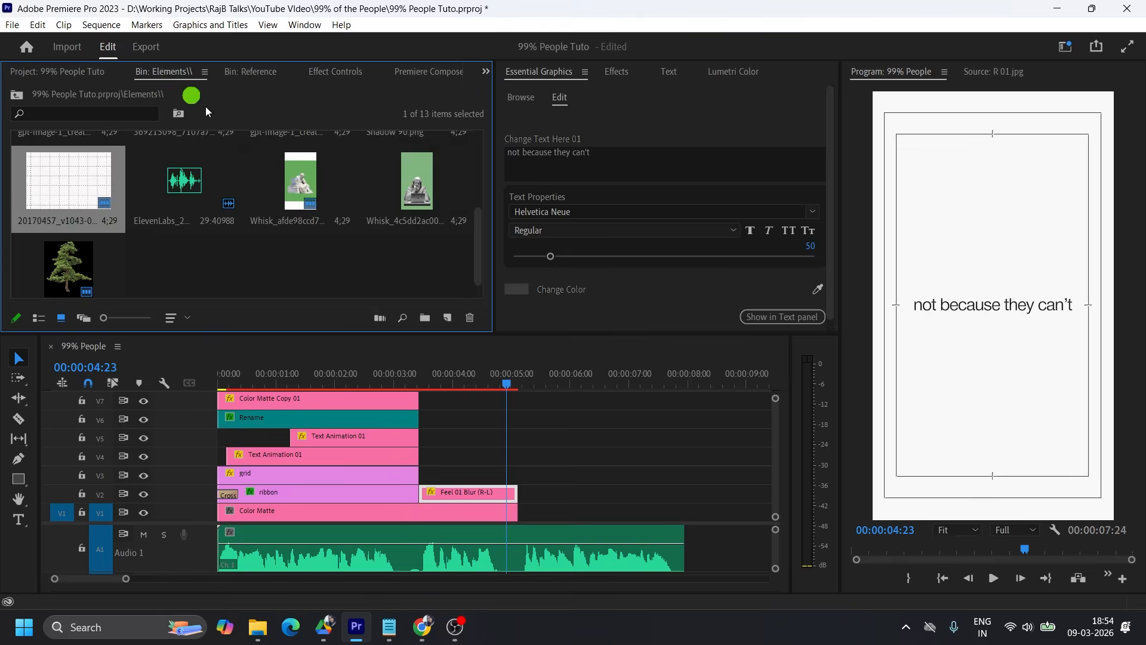
{"action": "left_click", "coordinate": [78, 72]}
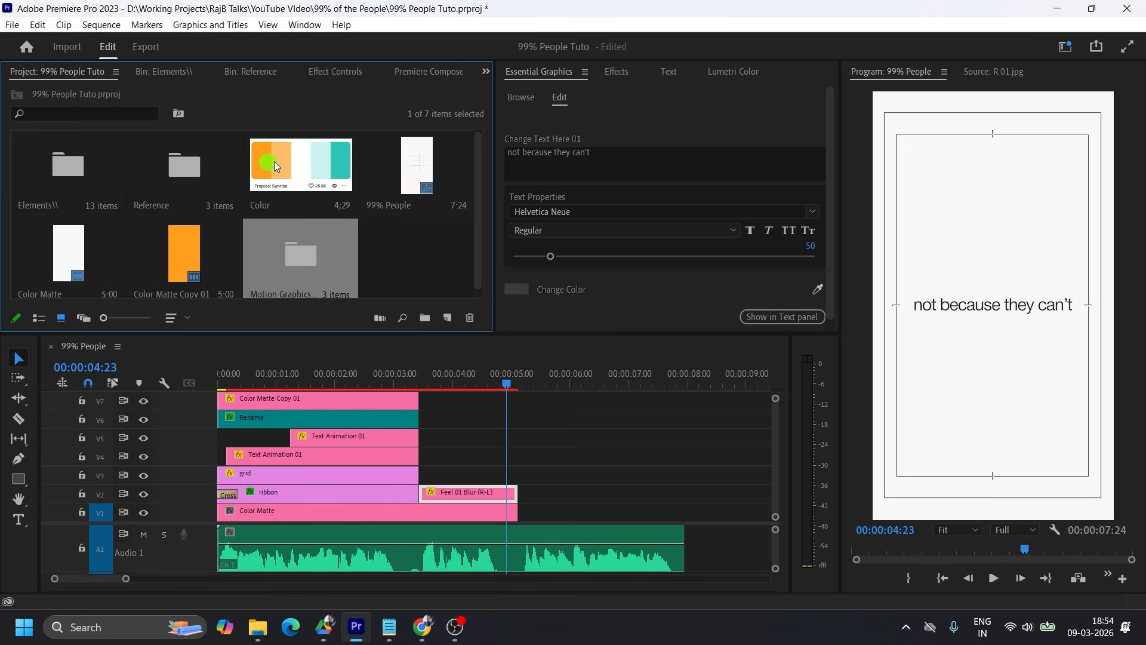
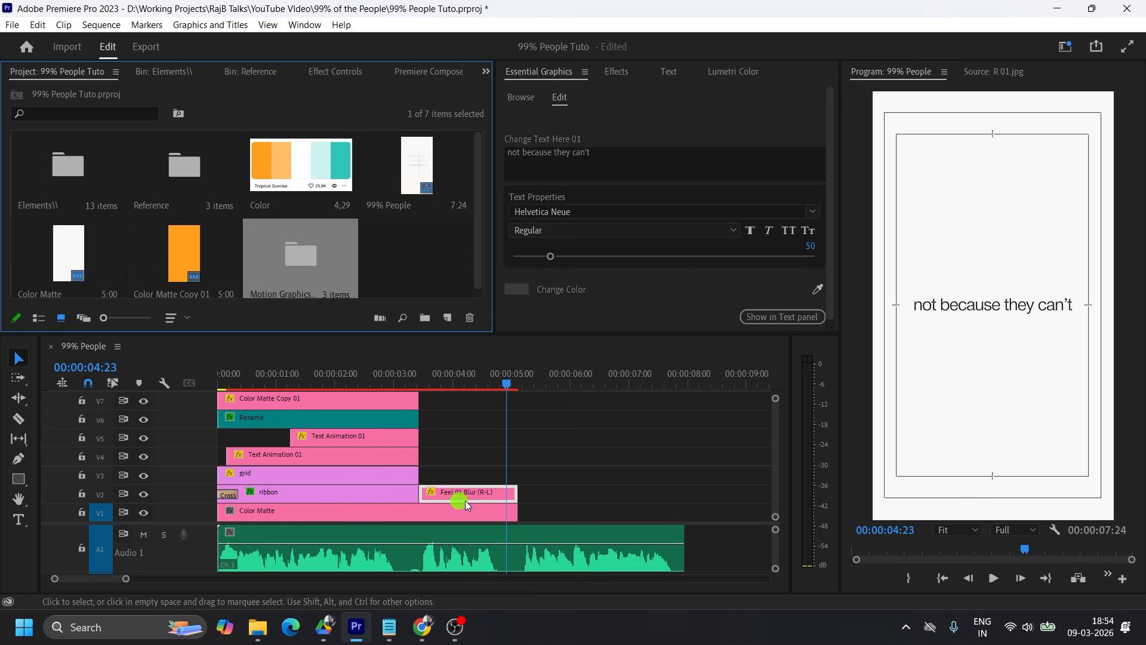
Make the "not because they can't" template text Bold and color it orange FE9E1C, sampled from the orange color matte.
{"action": "scroll", "coordinate": [614, 231], "scroll_direction": "down", "scroll_amount": 4}
{"action": "left_click", "coordinate": [516, 289]}
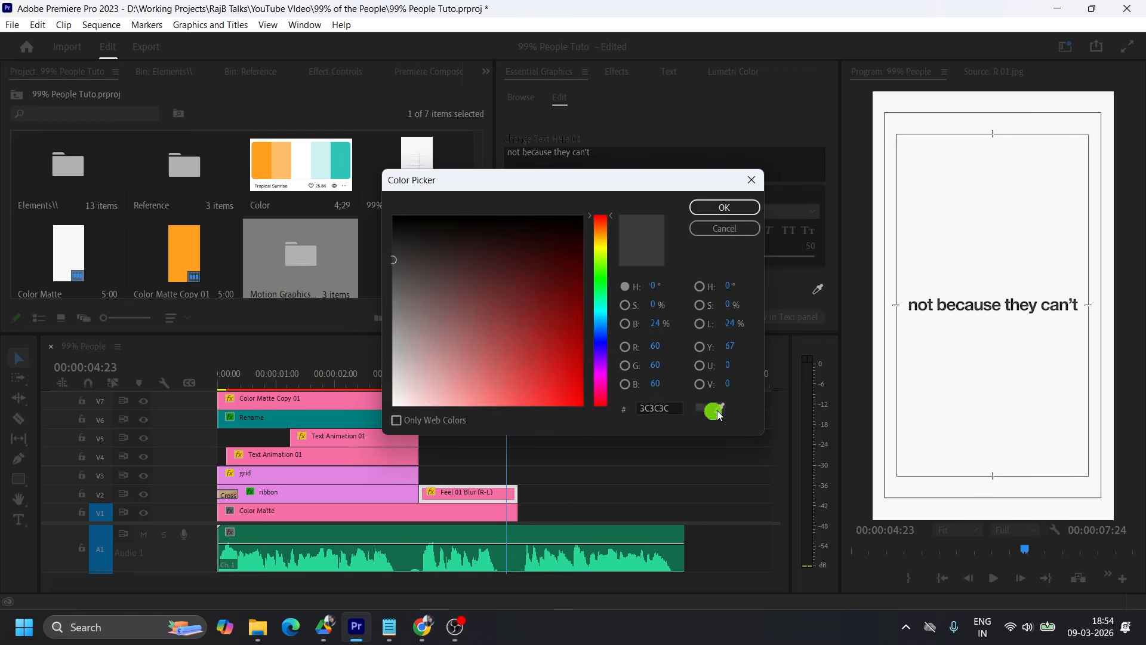
{"action": "left_click", "coordinate": [719, 408]}
{"action": "left_click", "coordinate": [181, 251]}
{"action": "left_click", "coordinate": [720, 407]}
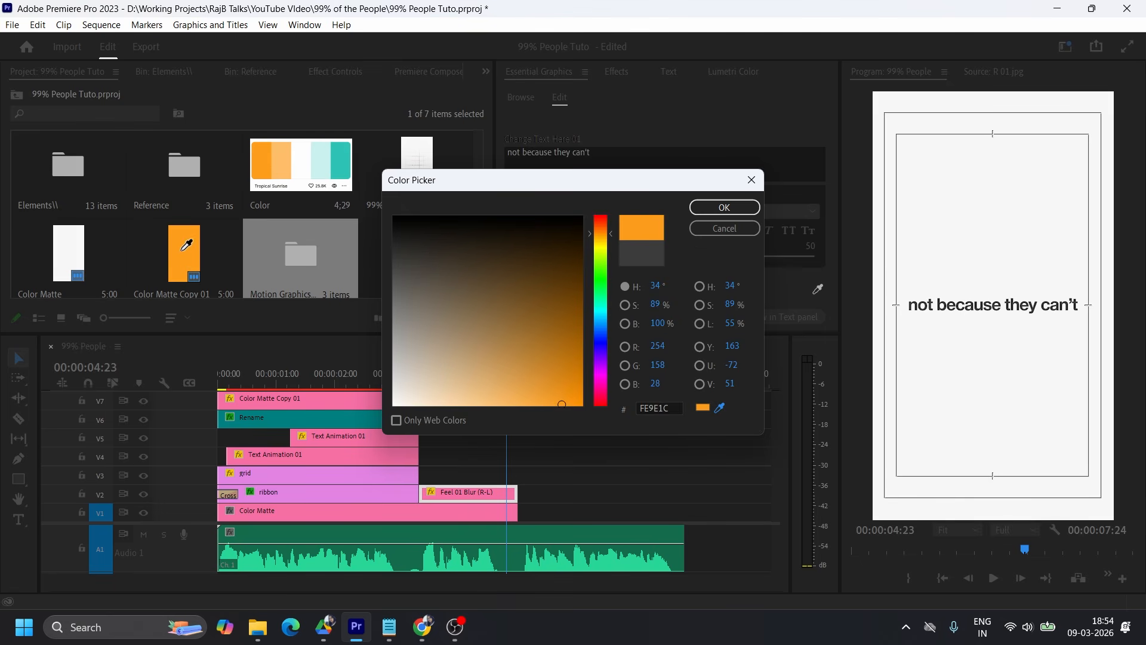
{"action": "left_click", "coordinate": [725, 209]}
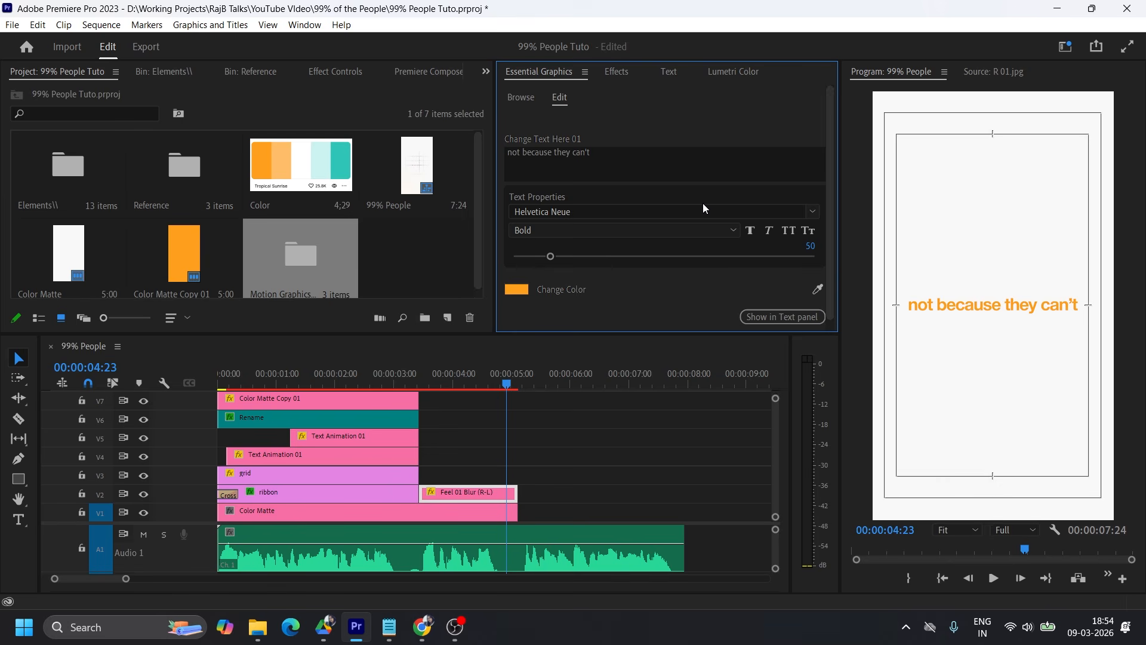
Break the template text into four lines, one word per line, and set its font size to 66.
{"action": "left_click", "coordinate": [591, 161]}
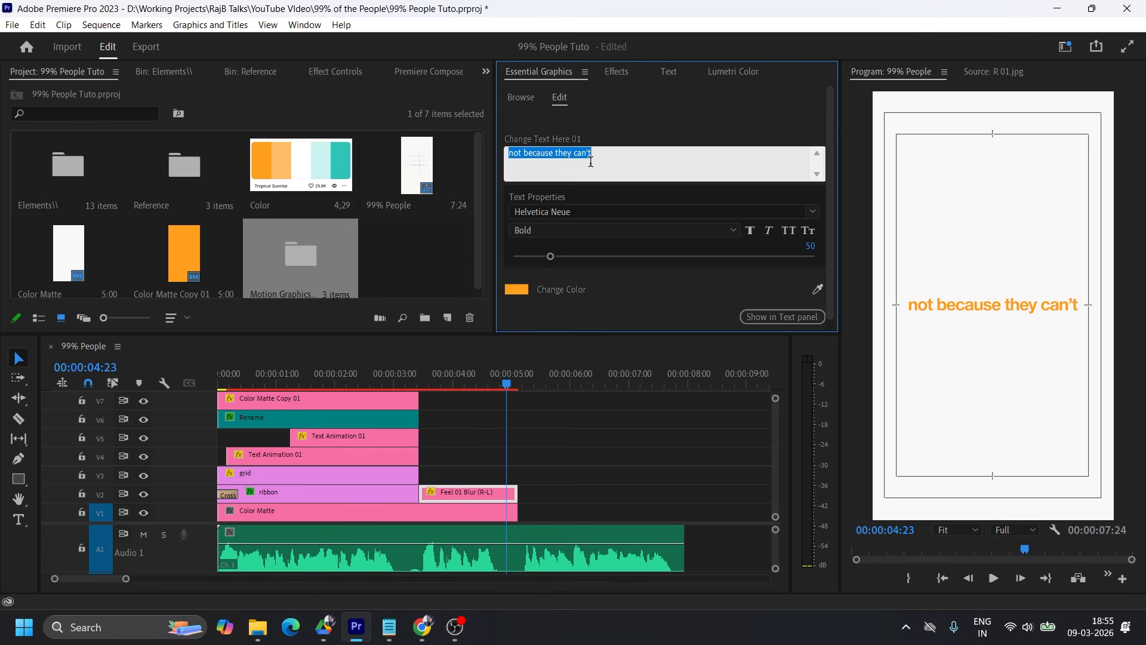
{"action": "left_click", "coordinate": [525, 152]}
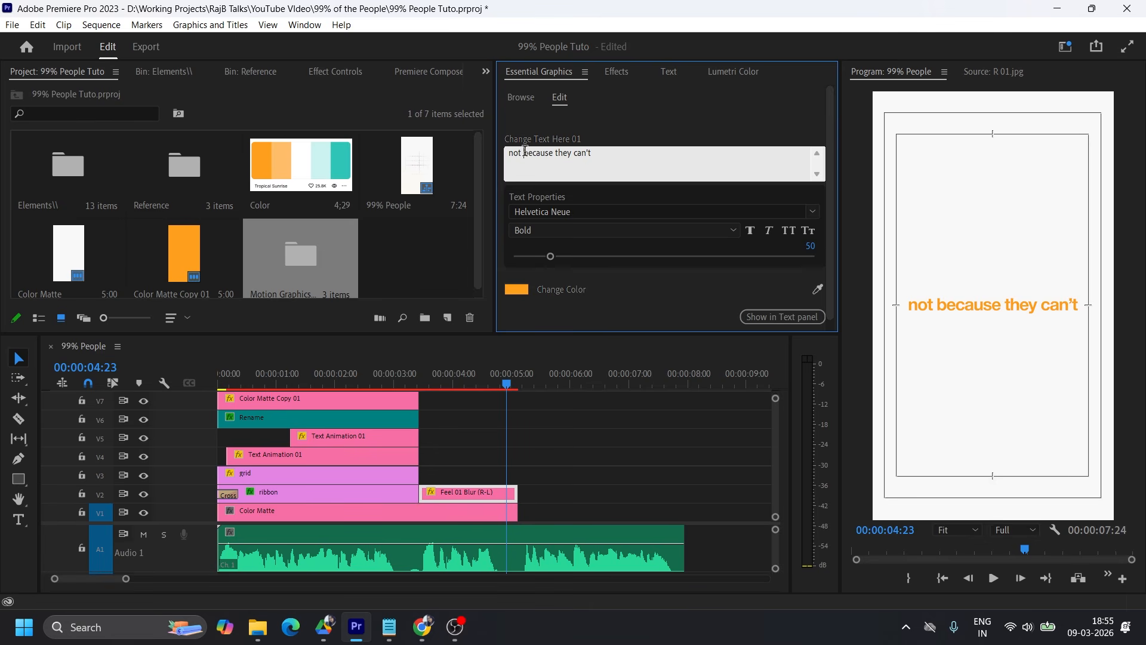
{"action": "key", "text": "Return"}
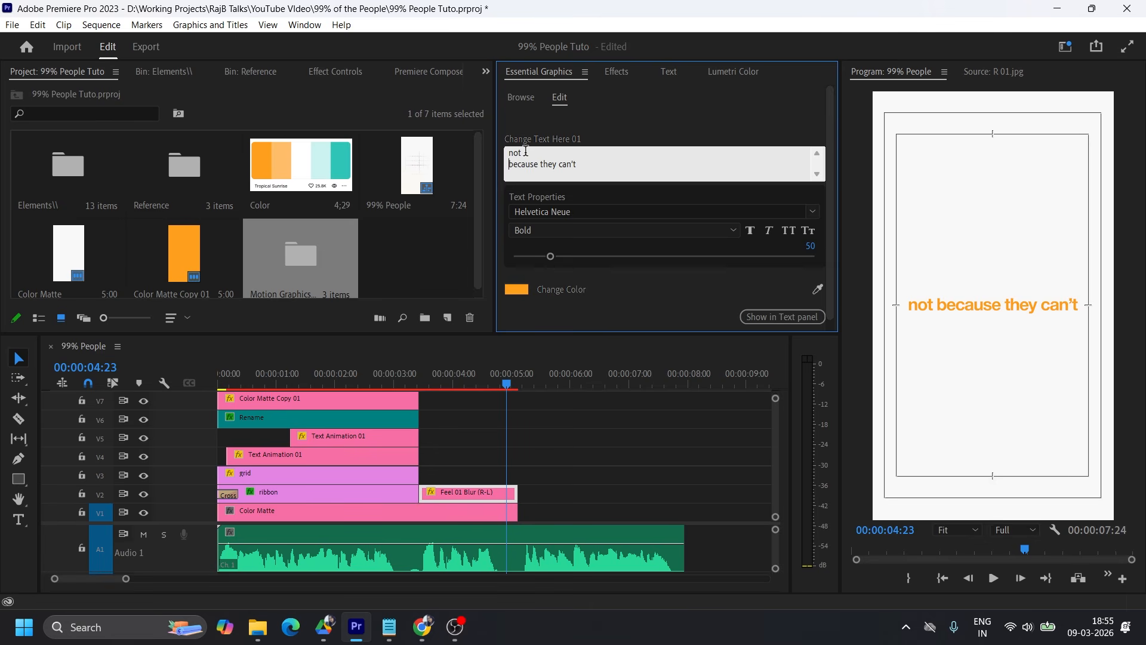
{"action": "key", "text": "Return"}
{"action": "key", "text": "Return"}
{"action": "left_click", "coordinate": [654, 120]}
{"action": "left_click_drag", "start_coordinate": [551, 256], "coordinate": [562, 256]}
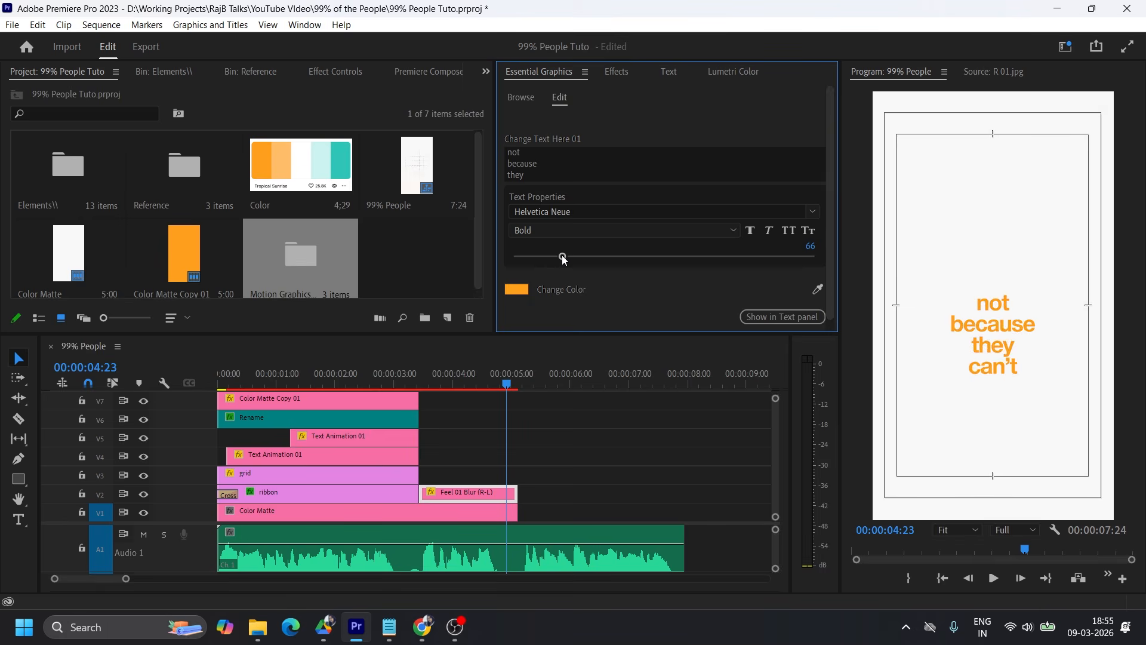
Set the template text's font size to 71, the clip's scale to 140 and its vertical position to 737.
{"action": "left_click", "coordinate": [336, 71]}
{"action": "left_click_drag", "start_coordinate": [163, 179], "coordinate": [174, 179]}
{"action": "left_click_drag", "start_coordinate": [199, 163], "coordinate": [91, 163]}
{"action": "left_click", "coordinate": [301, 162]}
{"action": "left_click_drag", "start_coordinate": [563, 256], "coordinate": [566, 256]}
{"action": "left_click", "coordinate": [171, 179]}
{"action": "type", "text": "150"}
{"action": "key", "text": "Return"}
{"action": "left_click", "coordinate": [171, 178]}
{"action": "type", "text": "140"}
{"action": "key", "text": "Return"}
{"action": "left_click_drag", "start_coordinate": [200, 163], "coordinate": [176, 163]}
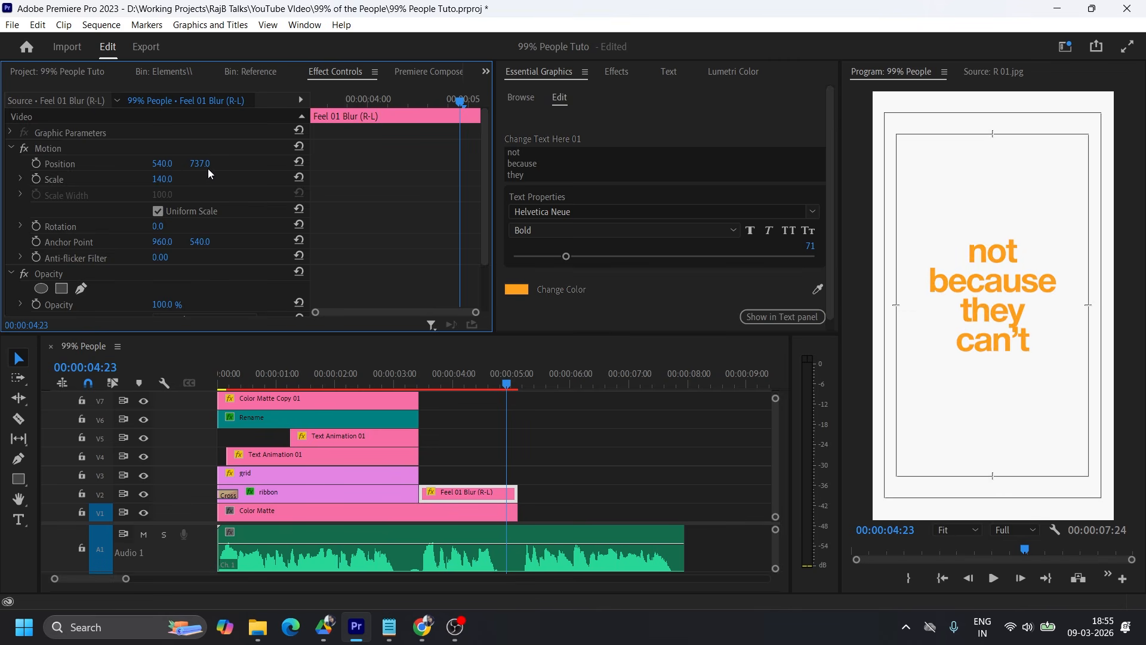
Play back the four-line text animation from the start of the second scene.
{"action": "left_click", "coordinate": [421, 378]}
{"action": "key", "text": "space"}
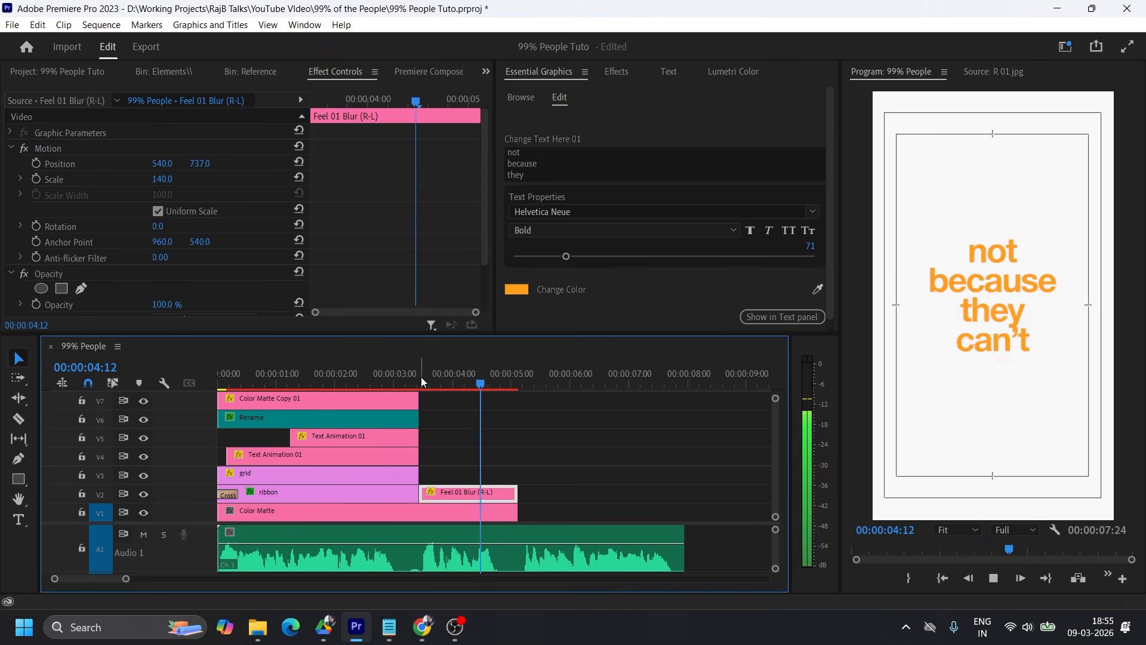
{"action": "key", "text": "space"}
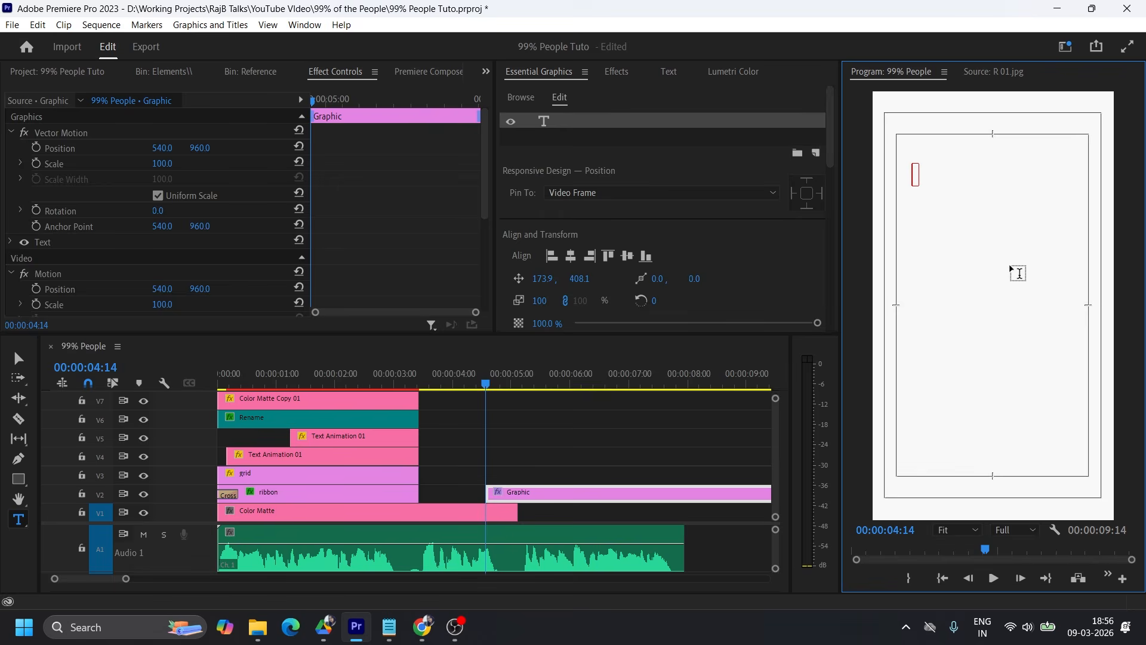
Replace the Feel 01 Blur (R-L) clip with a new text layer on V2 reading "not" and "because" on separate lines.
{"action": "type", "text": "not"}
{"action": "key", "text": "Return"}
{"action": "type", "text": "because"}
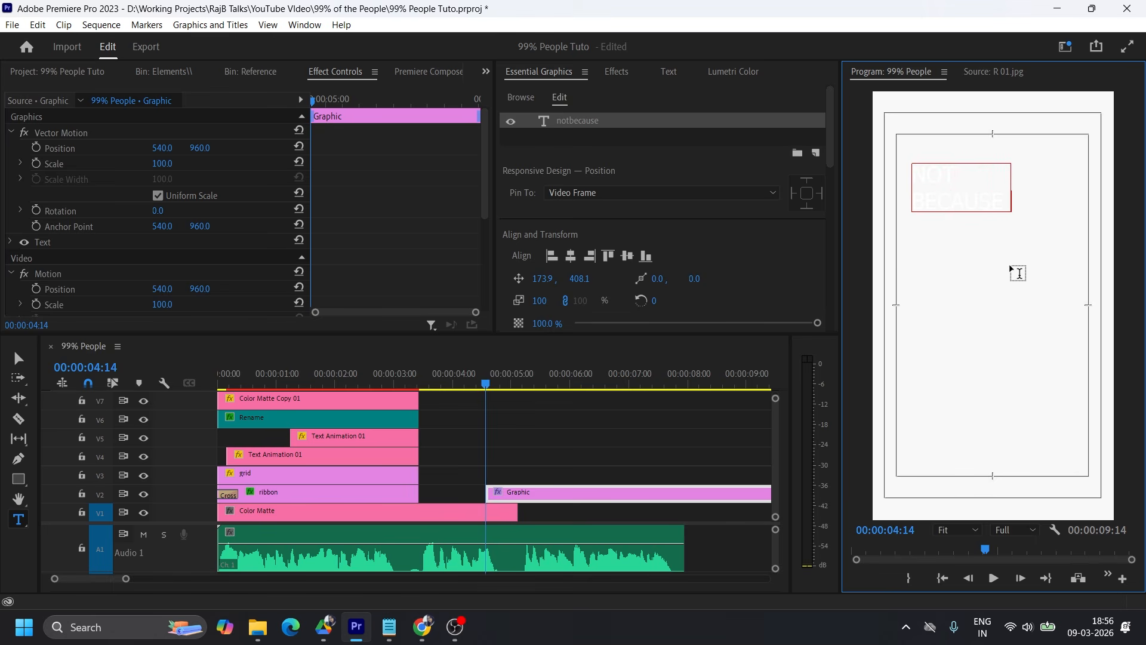
{"action": "key", "text": "Return"}
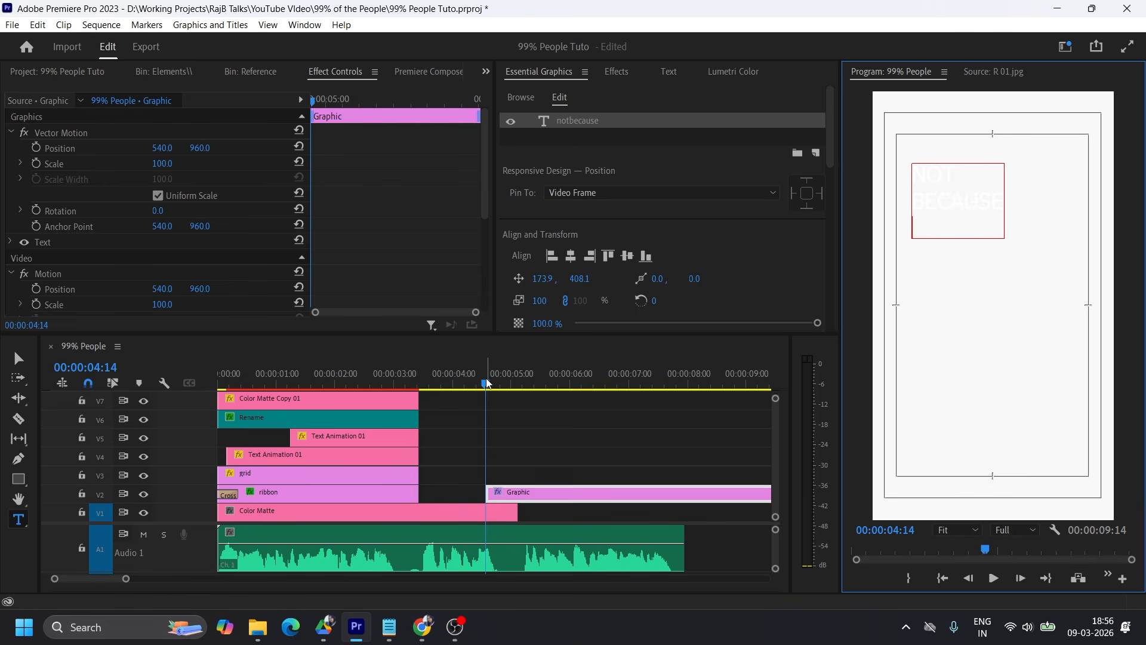
Replay the second phrase and add "they can't" as the third line of the new text layer.
{"action": "left_click", "coordinate": [406, 378]}
{"action": "key", "text": "space"}
{"action": "key", "text": "space"}
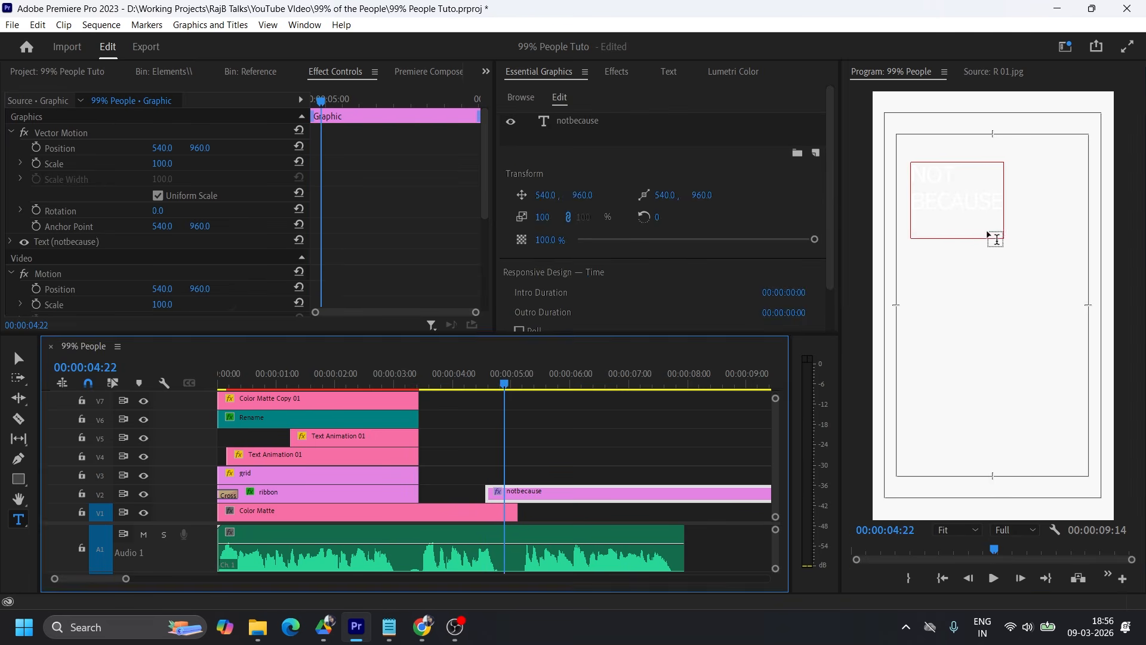
{"action": "left_click", "coordinate": [909, 232]}
{"action": "left_click", "coordinate": [971, 228]}
{"action": "type", "text": "they can't"}
{"action": "left_click", "coordinate": [18, 358]}
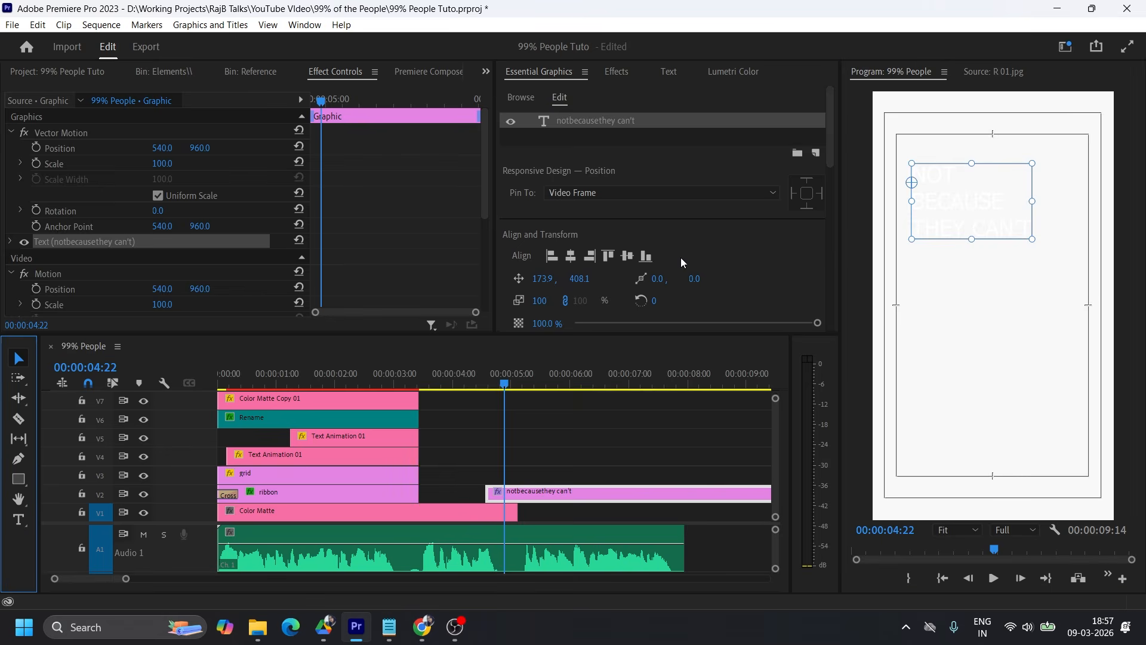
Set the new text layer's font to Helvetica Neue Bold.
{"action": "scroll", "coordinate": [682, 259], "scroll_direction": "down", "scroll_amount": 5}
{"action": "left_click", "coordinate": [656, 126]}
{"action": "type", "text": "helvetica"}
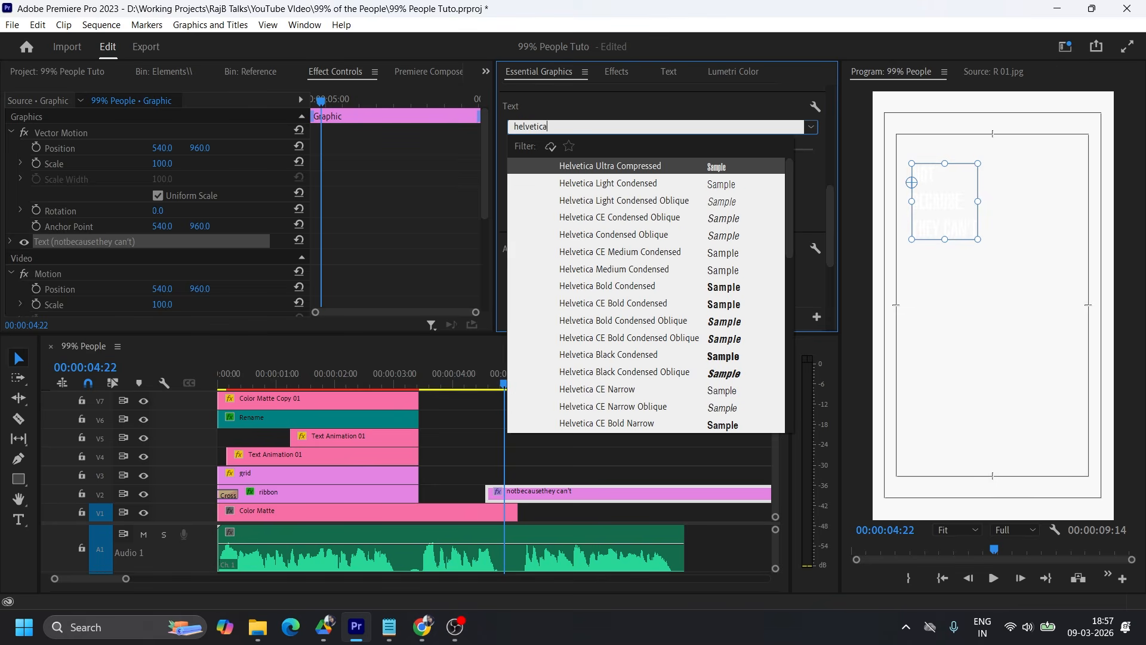
{"action": "left_click", "coordinate": [623, 257]}
Fill the text with orange FF9F1C sampled from the Color palette image.
{"action": "left_click", "coordinate": [248, 70]}
{"action": "left_click", "coordinate": [151, 69]}
{"action": "left_click", "coordinate": [55, 71]}
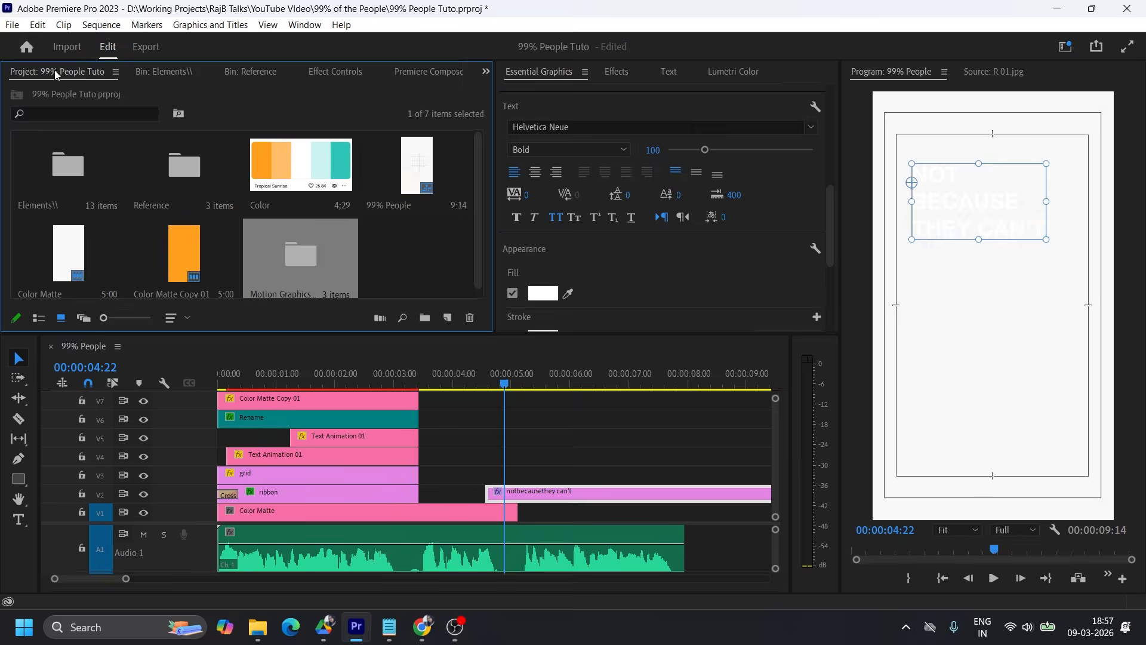
{"action": "left_click", "coordinate": [542, 291]}
{"action": "left_click", "coordinate": [733, 378]}
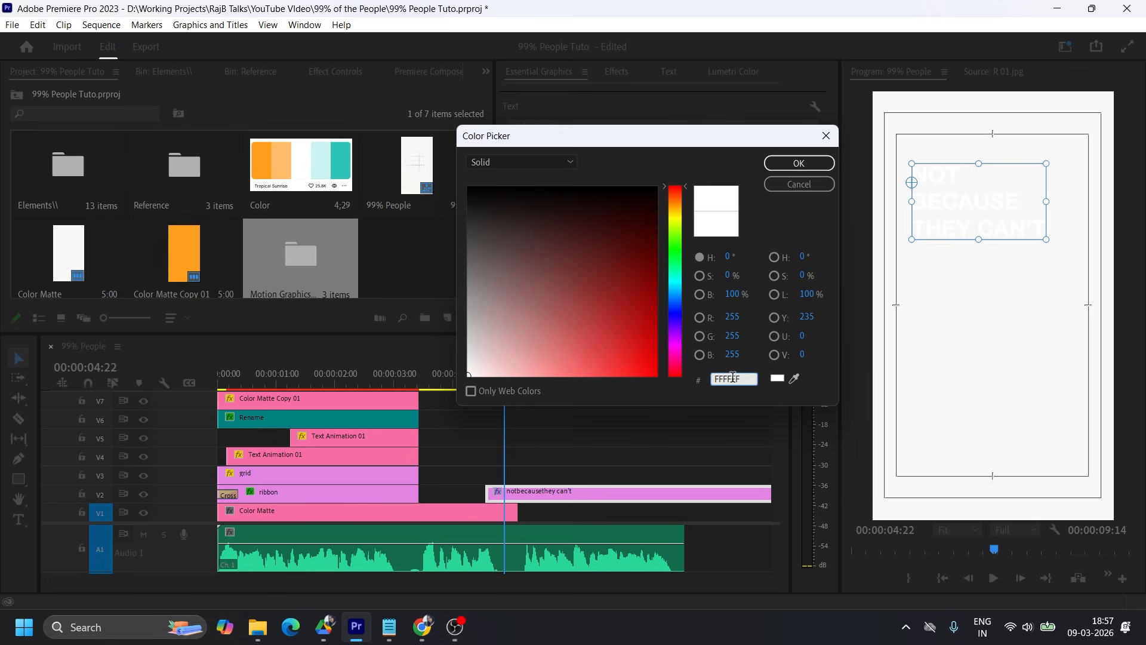
{"action": "left_click", "coordinate": [794, 378]}
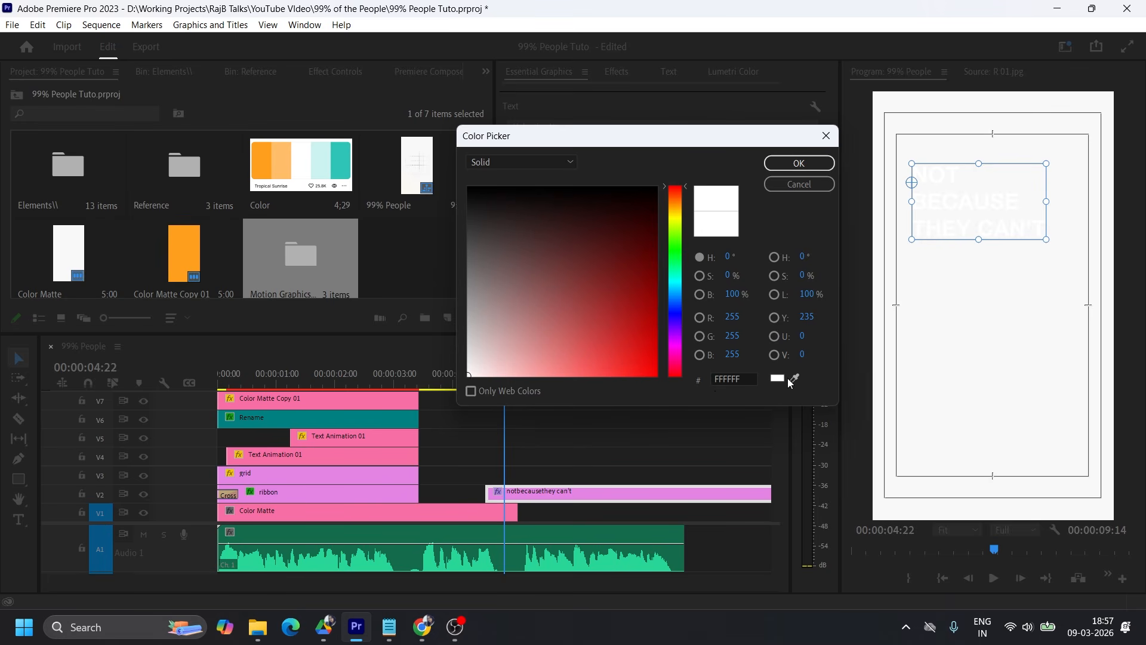
{"action": "left_click", "coordinate": [263, 158]}
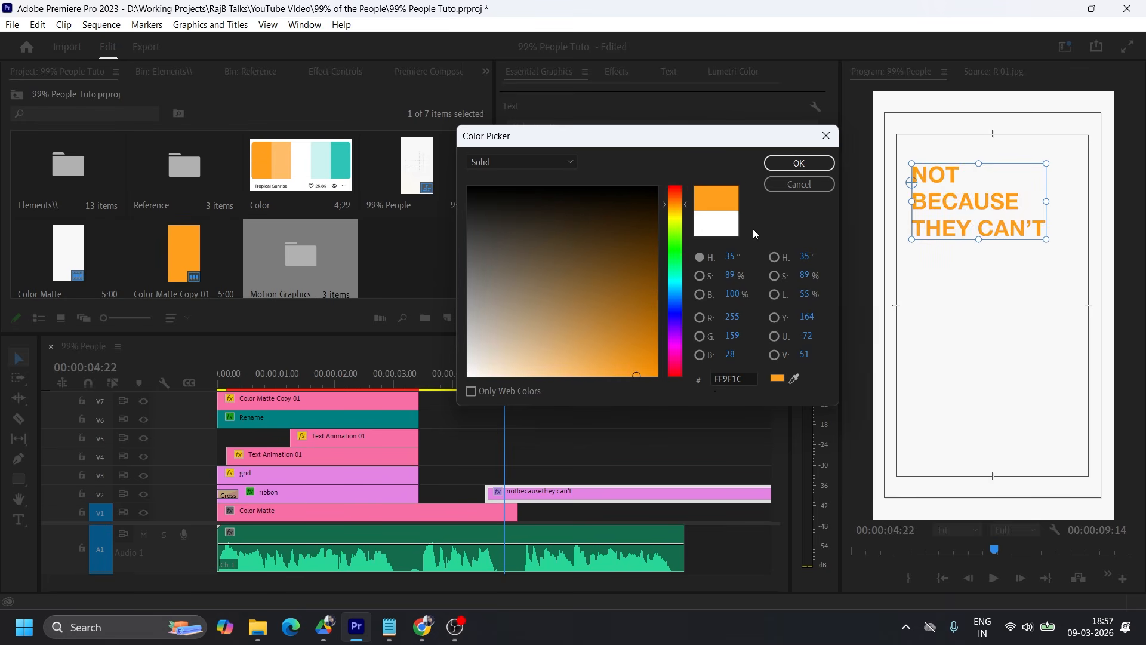
{"action": "left_click", "coordinate": [788, 164]}
Set the text's font style to Heavy, leading to -31 and tracking to -60.
{"action": "left_click", "coordinate": [604, 148]}
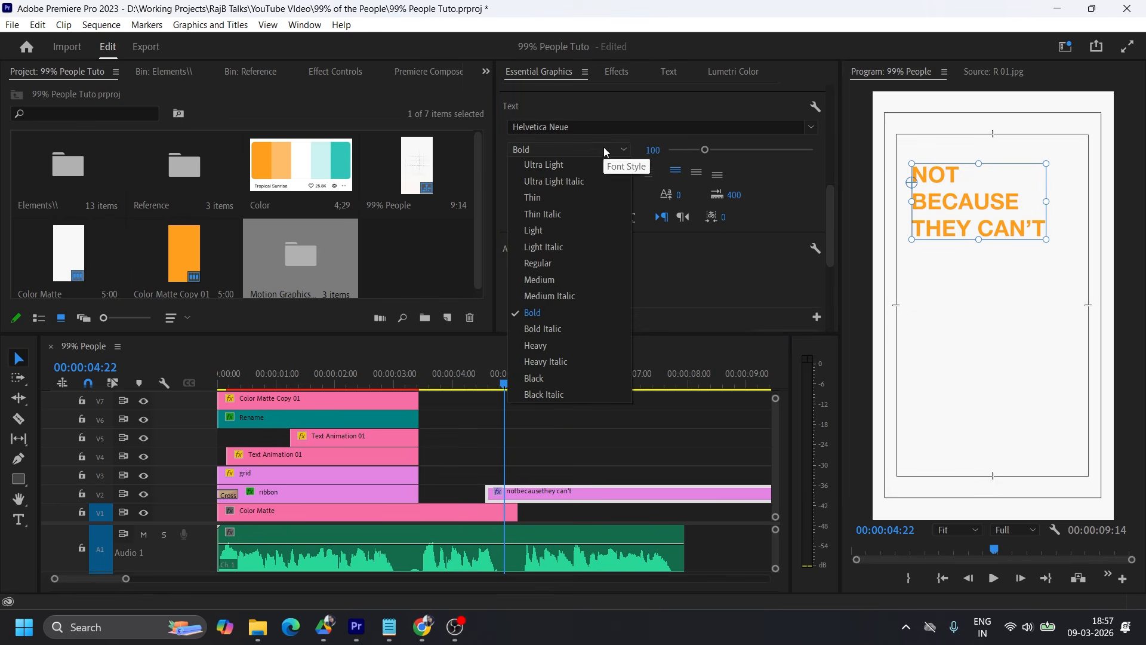
{"action": "left_click", "coordinate": [557, 345]}
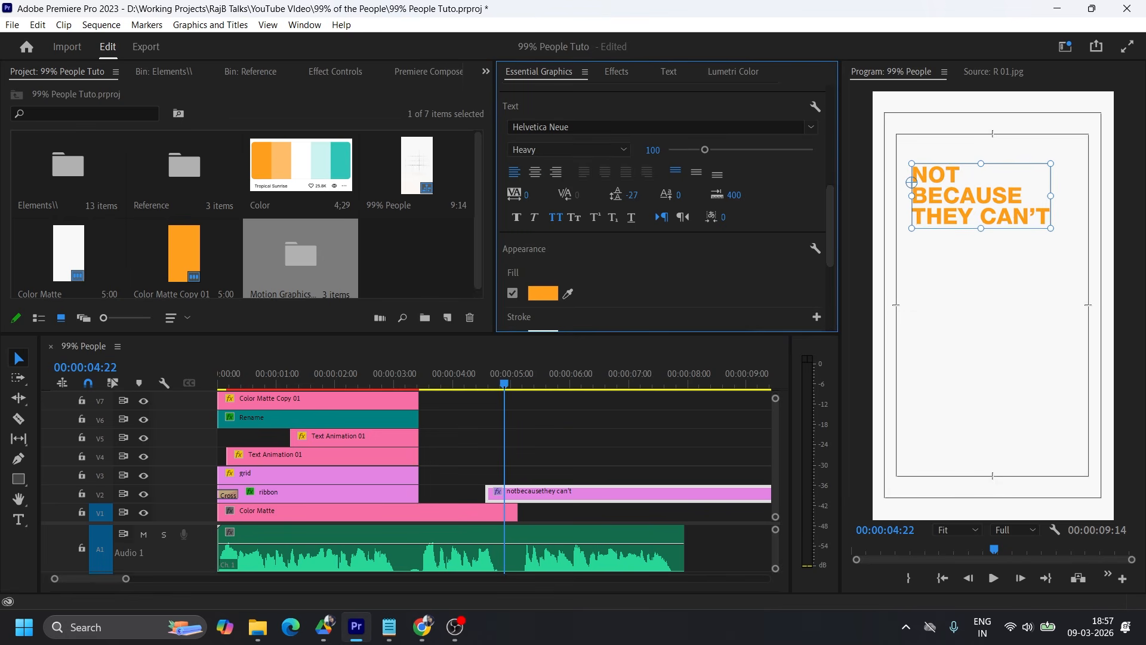
{"action": "left_click", "coordinate": [540, 190]}
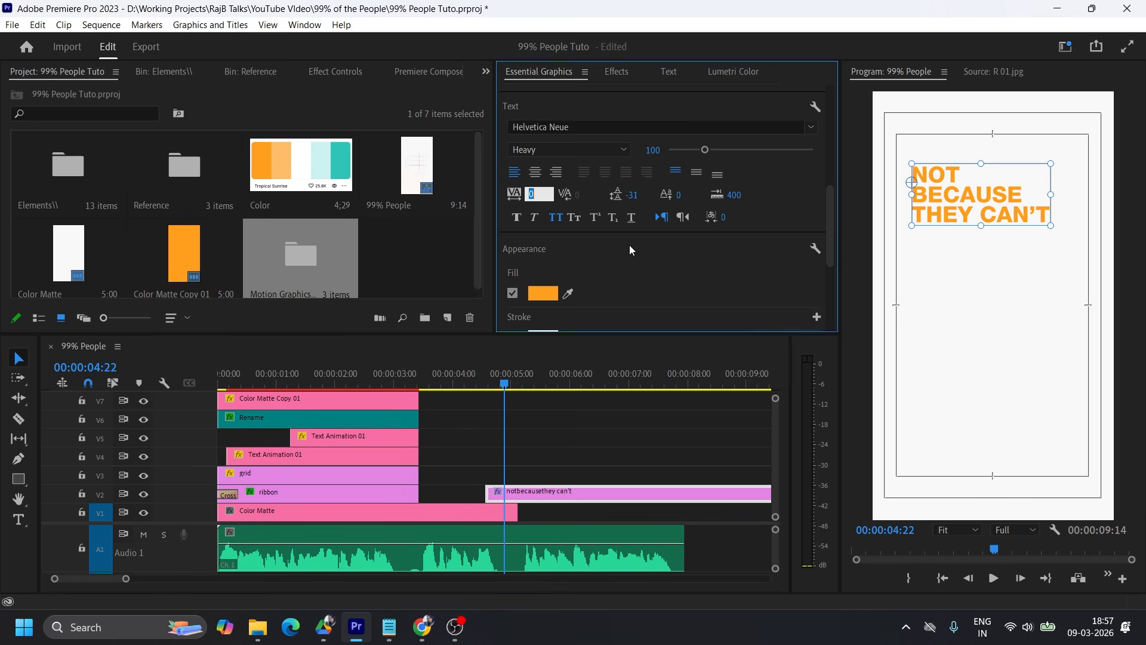
{"action": "type", "text": "-50"}
{"action": "key", "text": "Return"}
{"action": "left_click", "coordinate": [534, 192]}
{"action": "type", "text": "-60"}
{"action": "key", "text": "Return"}
Enlarge the text to scale 146 and align its clip with the second scene's start, with a duplicate on V3.
{"action": "left_click_drag", "start_coordinate": [1039, 225], "coordinate": [1081, 222]}
{"action": "left_click_drag", "start_coordinate": [579, 497], "coordinate": [469, 476]}
{"action": "left_click", "coordinate": [982, 202]}
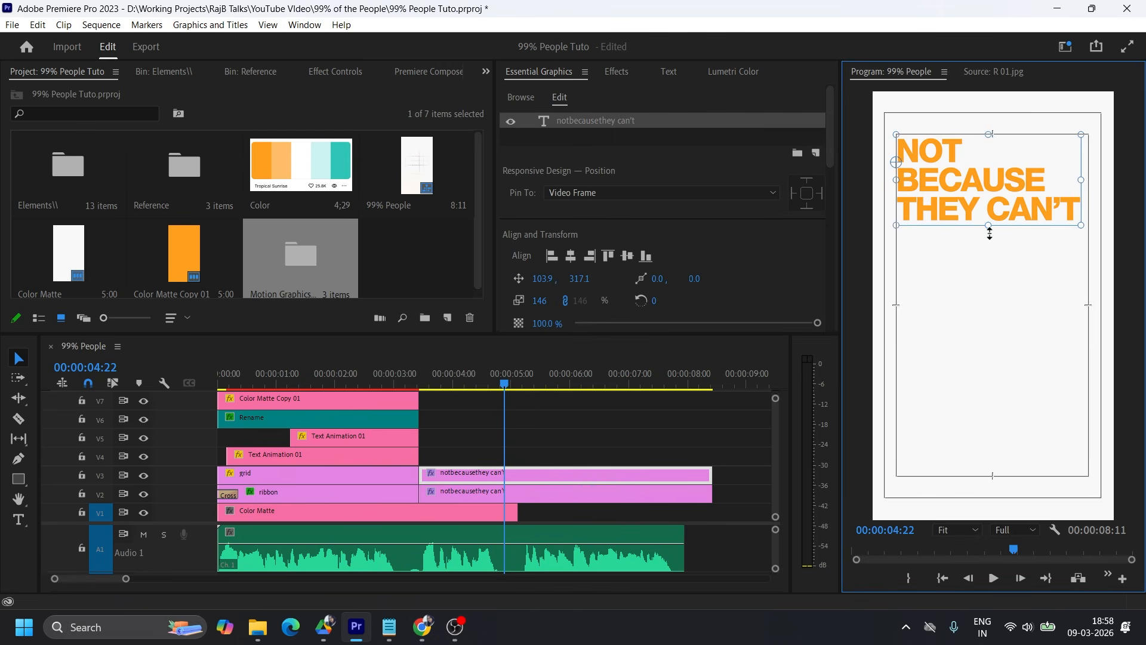
Move the V3 text copy below the orange original and set its fill to dark grey 3c3c3c.
{"action": "left_click_drag", "start_coordinate": [1041, 206], "coordinate": [1055, 376]}
{"action": "double_click", "coordinate": [1055, 376]}
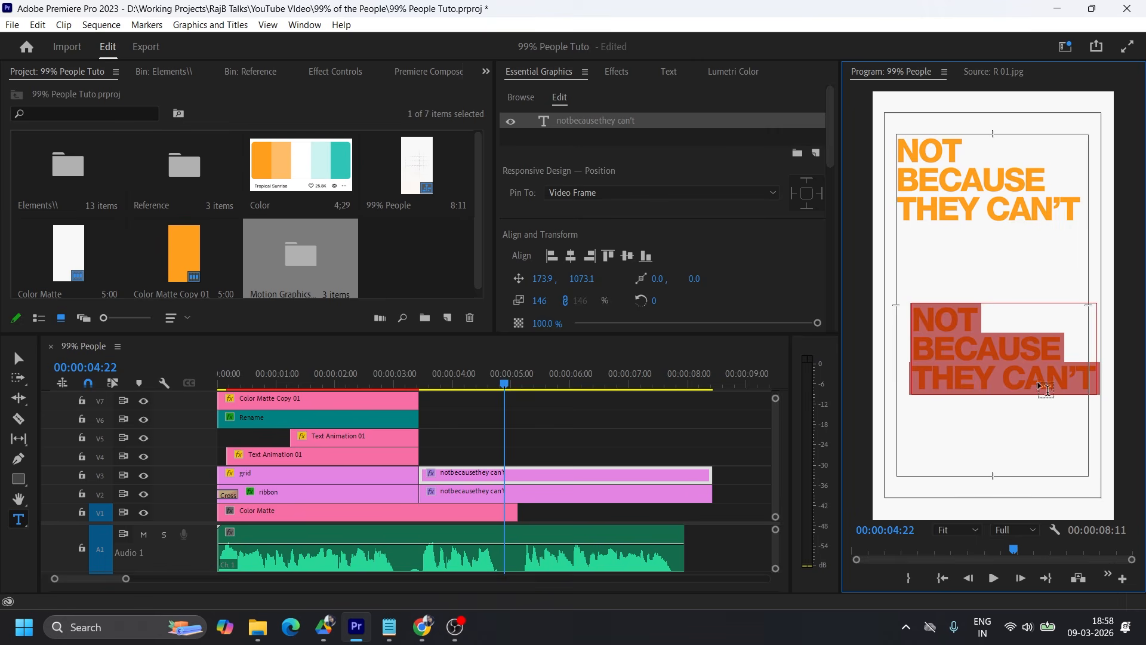
{"action": "scroll", "coordinate": [735, 296], "scroll_direction": "down", "scroll_amount": 6}
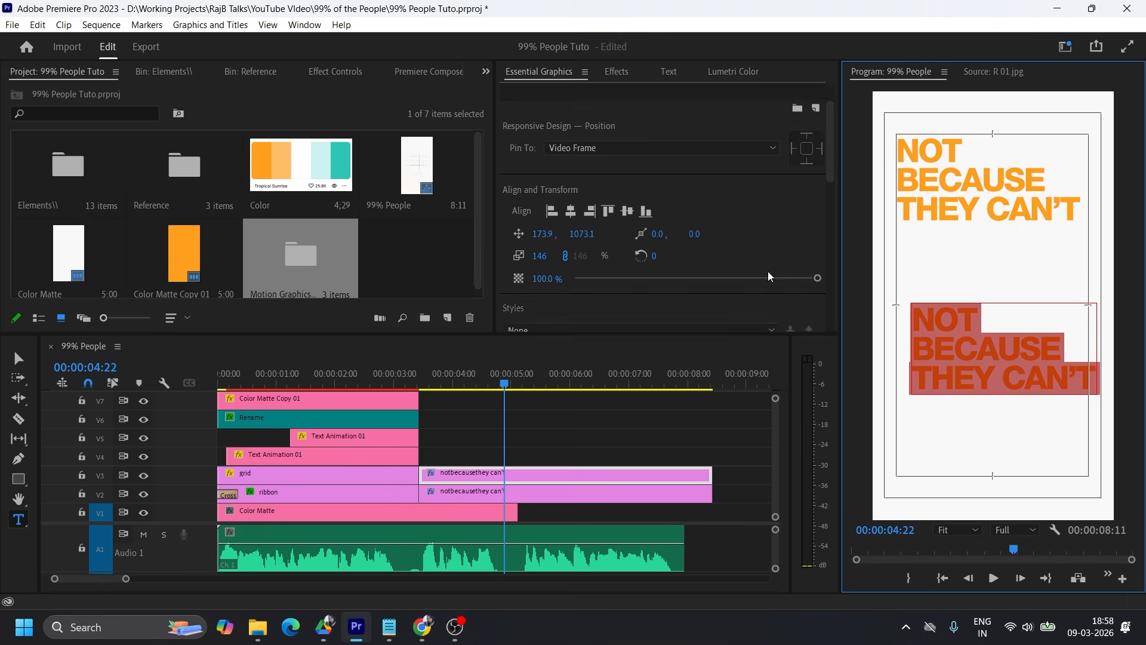
{"action": "scroll", "coordinate": [735, 297], "scroll_direction": "down", "scroll_amount": 2}
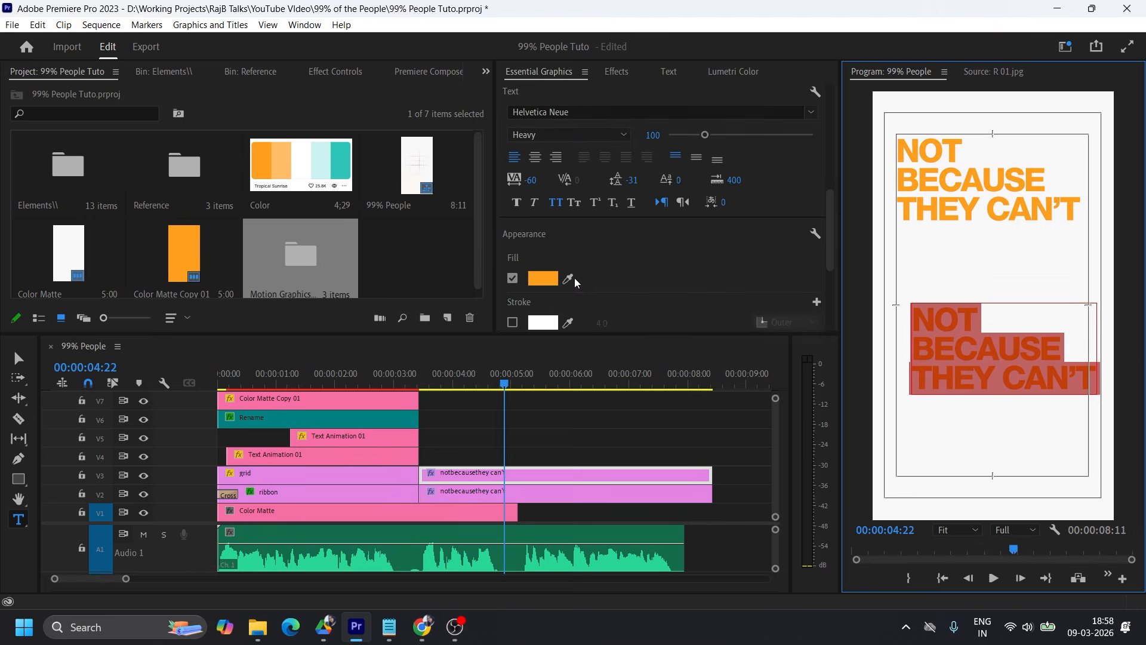
{"action": "left_click", "coordinate": [542, 278]}
{"action": "left_click", "coordinate": [729, 378]}
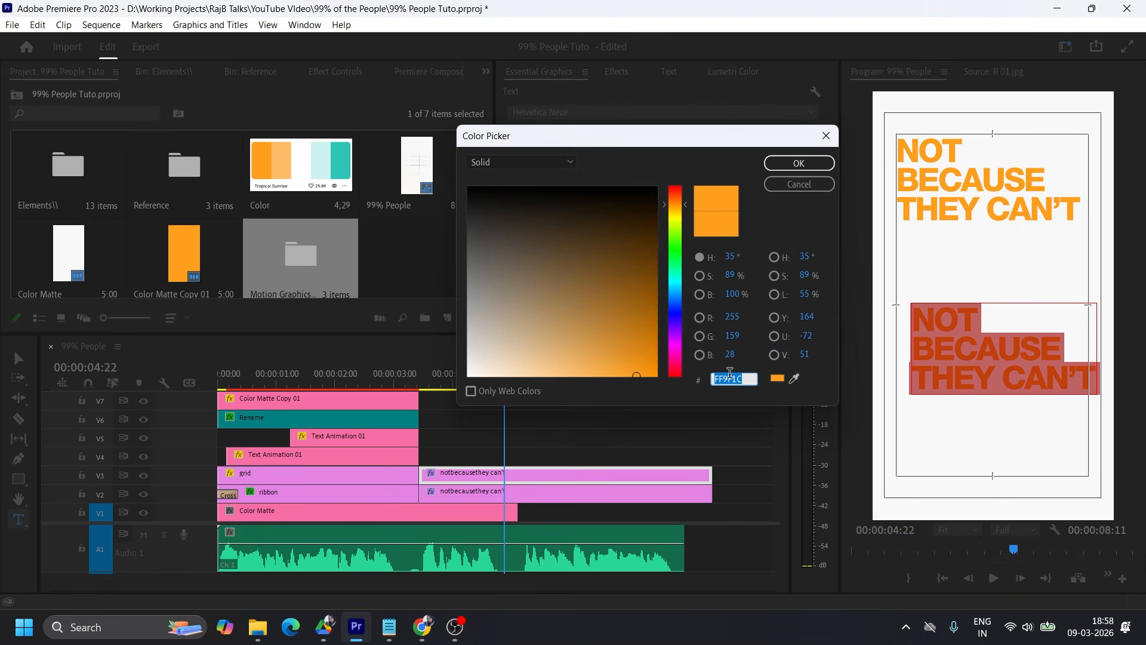
{"action": "type", "text": "3c3c3c"}
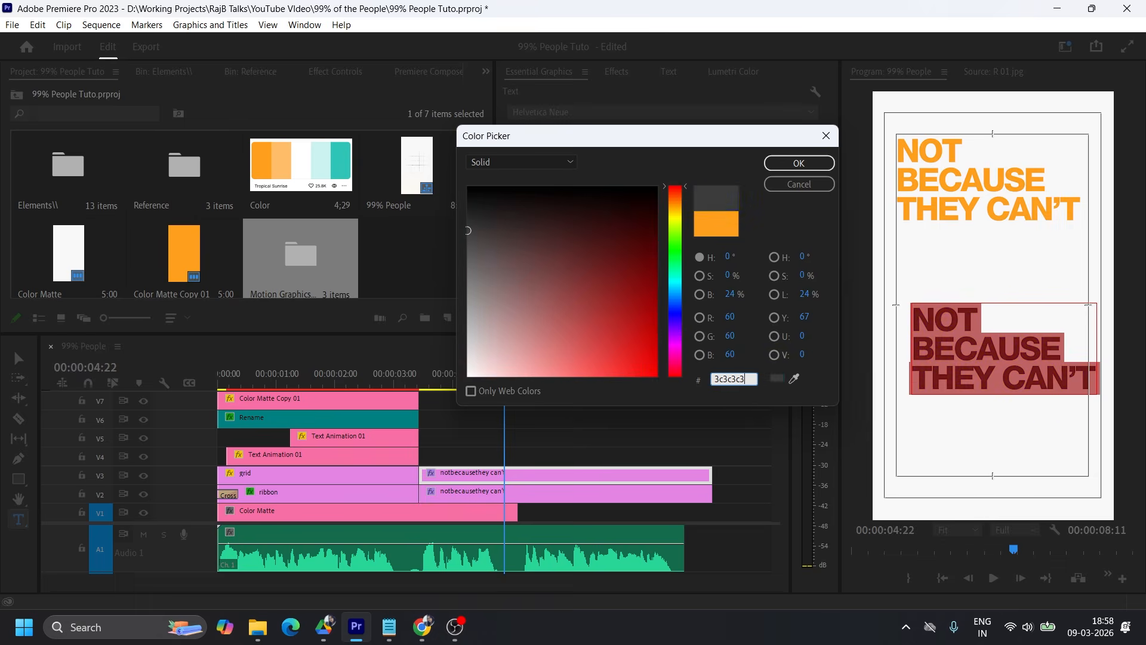
{"action": "key", "text": "Return"}
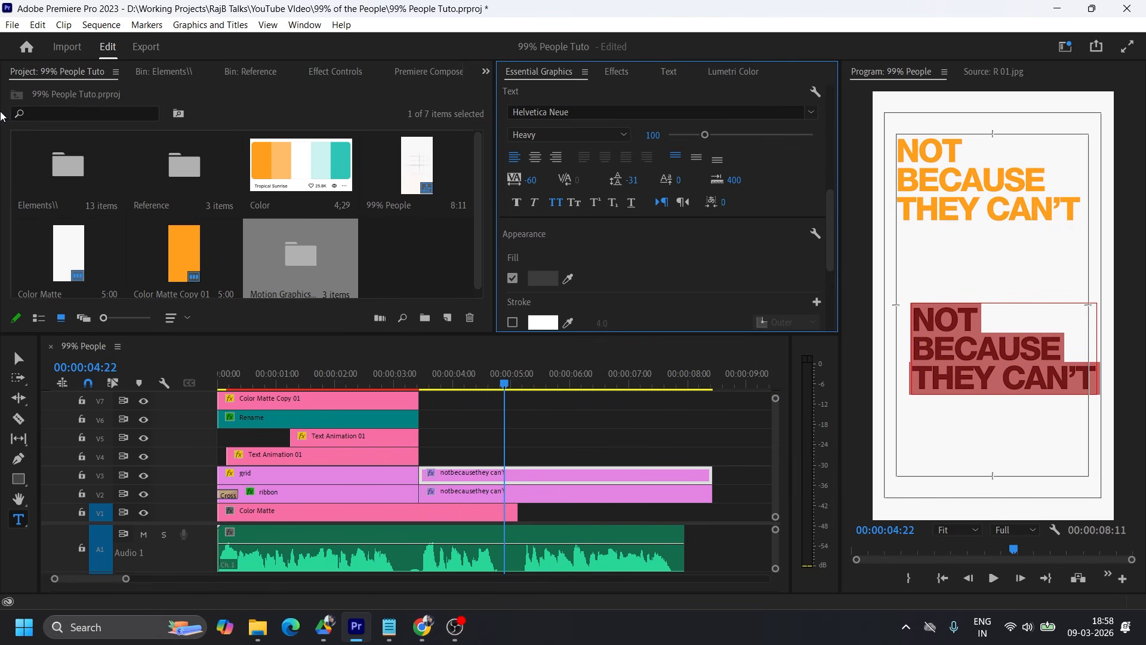
{"action": "left_click", "coordinate": [18, 358]}
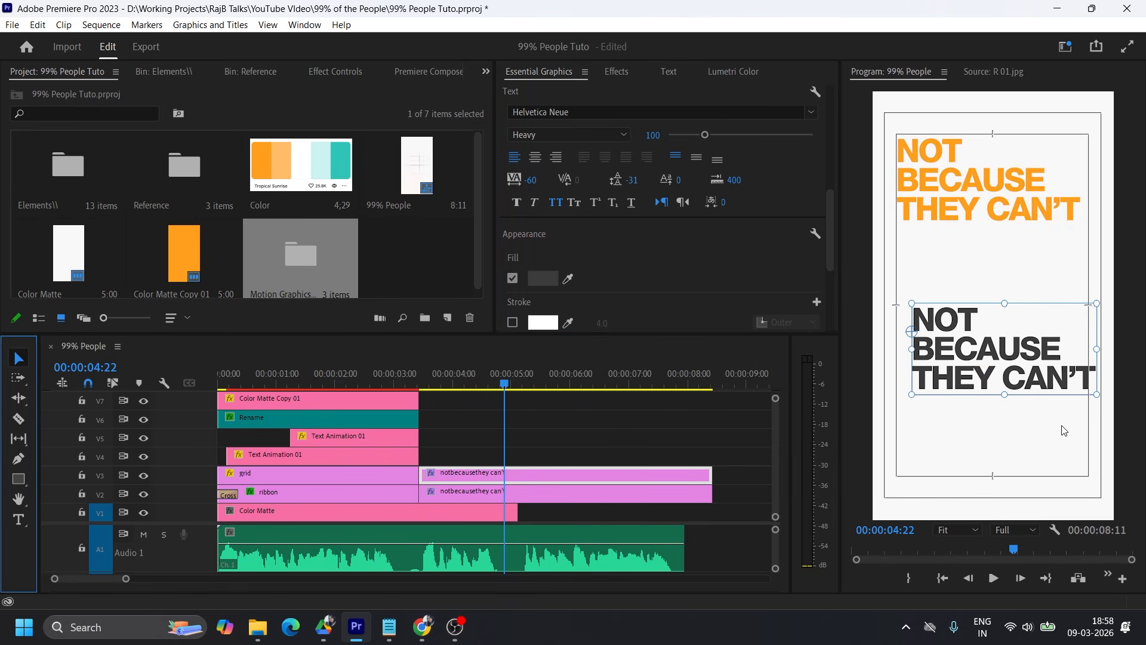
Enlarge the dark grey text to scale 401 at position 103.9, 1205.3, and lower the orange text to just above it.
{"action": "left_click_drag", "start_coordinate": [1004, 394], "coordinate": [1017, 477]}
{"action": "left_click_drag", "start_coordinate": [1048, 354], "coordinate": [1051, 302]}
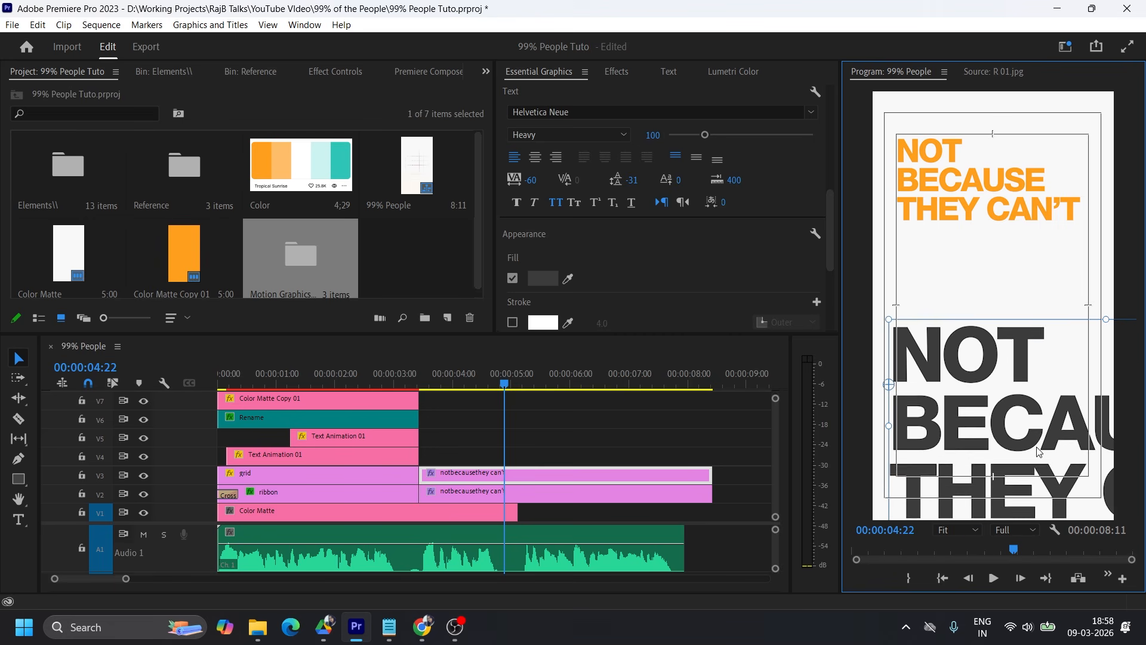
{"action": "left_click", "coordinate": [1002, 256]}
{"action": "left_click_drag", "start_coordinate": [1010, 397], "coordinate": [1014, 352]}
{"action": "left_click_drag", "start_coordinate": [1113, 496], "coordinate": [1122, 524]}
{"action": "left_click_drag", "start_coordinate": [1084, 448], "coordinate": [1079, 443]}
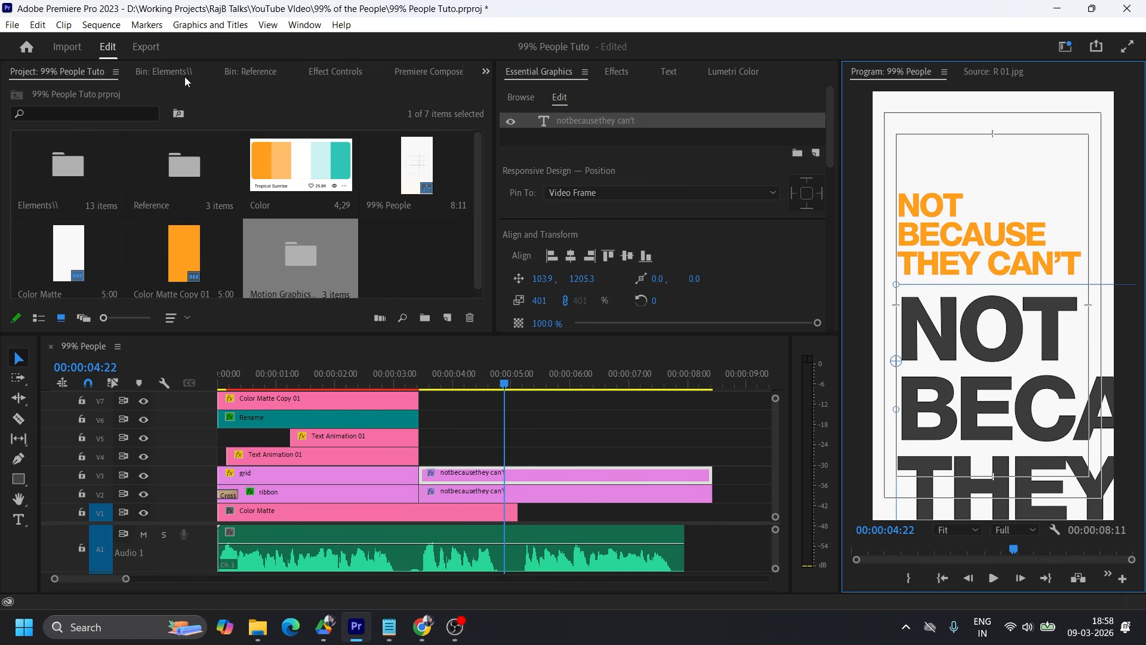
Set the opacity of the large dark grey text clip to 10%.
{"action": "left_click", "coordinate": [266, 73]}
{"action": "left_click", "coordinate": [178, 72]}
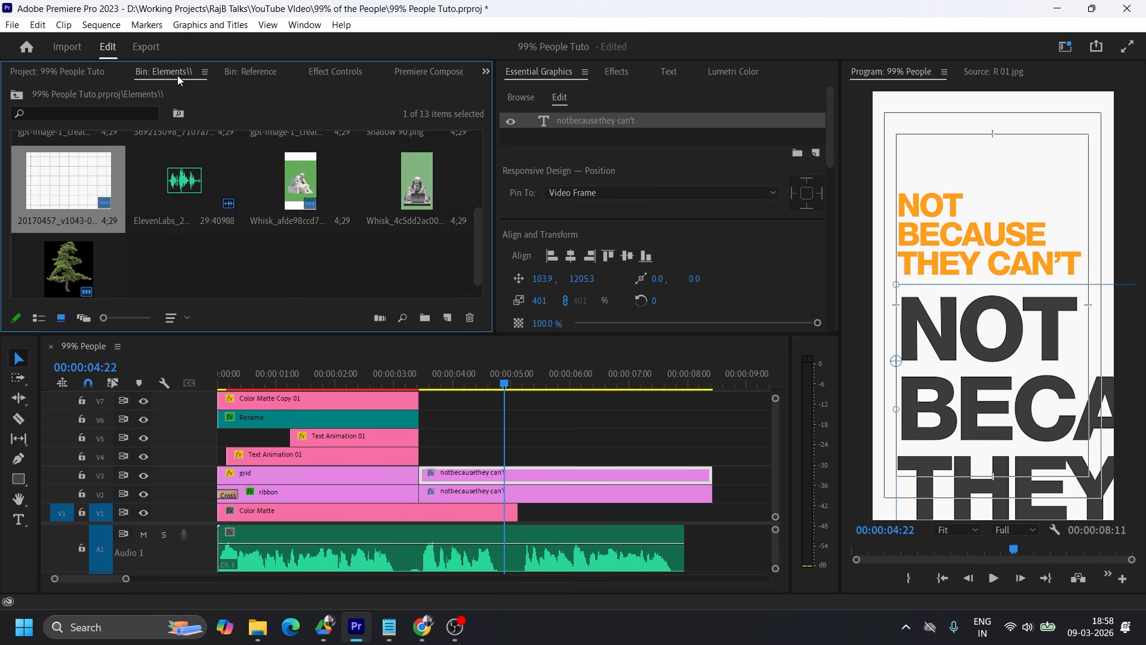
{"action": "left_click", "coordinate": [327, 72]}
{"action": "scroll", "coordinate": [197, 227], "scroll_direction": "down", "scroll_amount": 5}
{"action": "left_click_drag", "start_coordinate": [173, 264], "coordinate": [125, 264]}
{"action": "left_click", "coordinate": [172, 263]}
{"action": "type", "text": "10"}
{"action": "key", "text": "Return"}
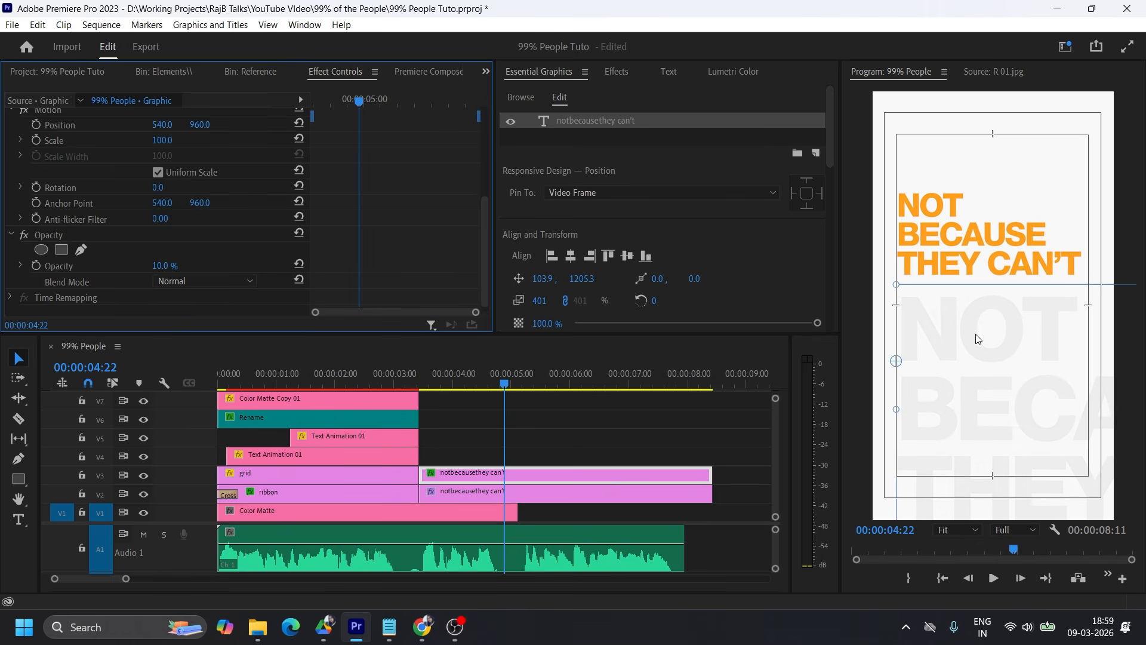
Place Shadow 90.png from the Elements bin on V4 above both text clips, spanning the same duration as them.
{"action": "left_click", "coordinate": [172, 78]}
{"action": "scroll", "coordinate": [285, 263], "scroll_direction": "up", "scroll_amount": 3}
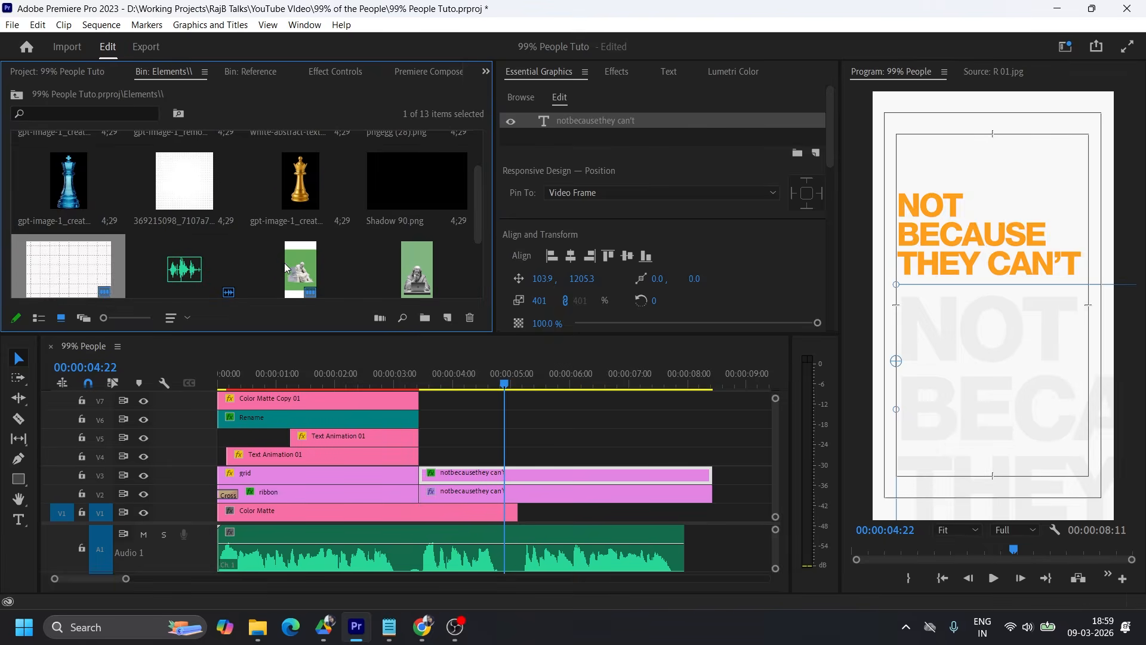
{"action": "left_click", "coordinate": [393, 264]}
{"action": "scroll", "coordinate": [393, 264], "scroll_direction": "down", "scroll_amount": 3}
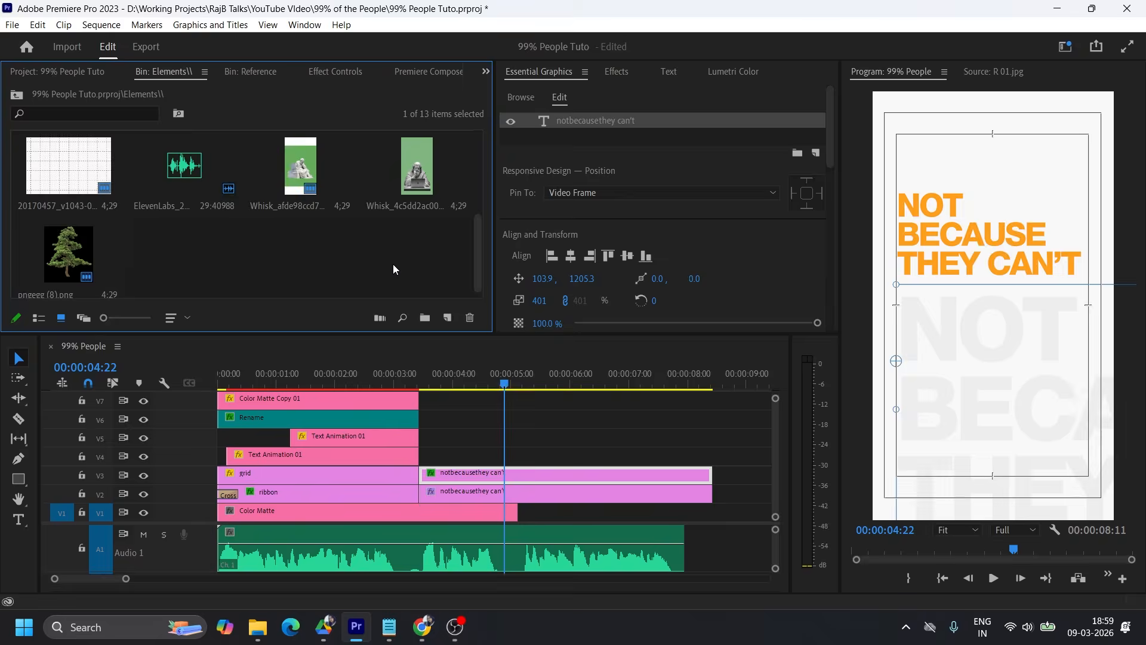
{"action": "scroll", "coordinate": [393, 264], "scroll_direction": "up", "scroll_amount": 1}
{"action": "double_click", "coordinate": [419, 175]}
{"action": "left_click_drag", "start_coordinate": [930, 308], "coordinate": [525, 457]}
{"action": "left_click", "coordinate": [454, 379]}
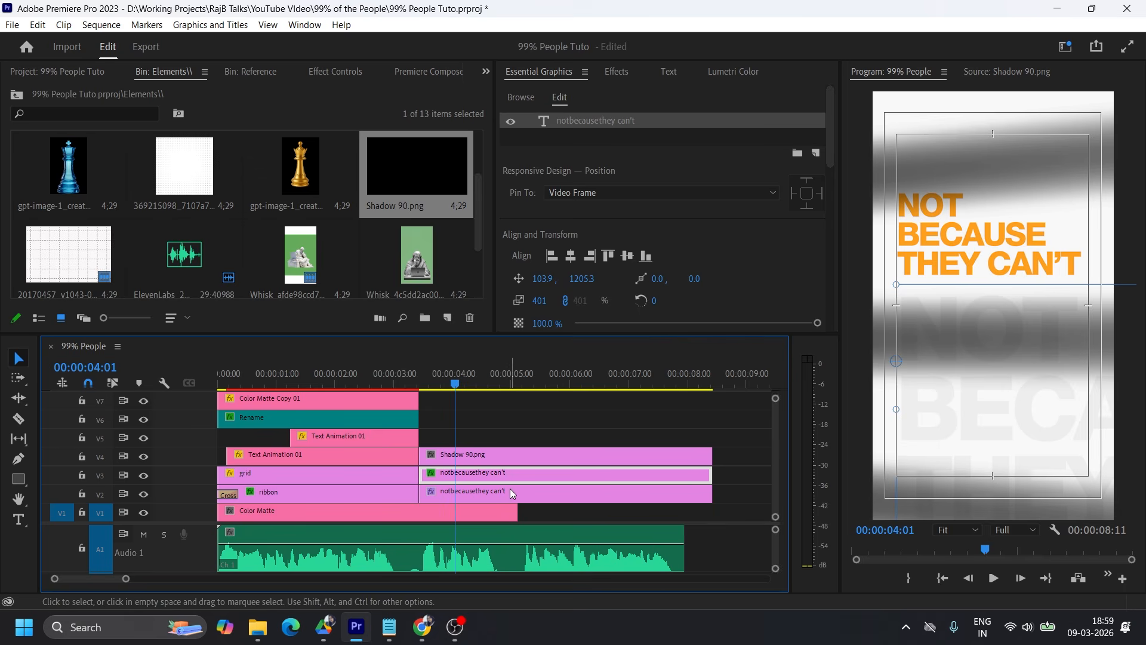
Rearrange the stack so Shadow 90.png sits on V2 beneath both "not because they can't" text clips on V3 and V4.
{"action": "left_click", "coordinate": [482, 492], "text": "shift"}
{"action": "left_click_drag", "start_coordinate": [482, 492], "coordinate": [482, 437]}
{"action": "left_click_drag", "start_coordinate": [466, 395], "coordinate": [503, 493]}
{"action": "left_click", "coordinate": [530, 506]}
{"action": "left_click", "coordinate": [528, 495]}
Set the opacity of the Shadow 90.png clip on V2 to 30%, after trying 20%.
{"action": "left_click", "coordinate": [335, 71]}
{"action": "left_click_drag", "start_coordinate": [160, 164], "coordinate": [146, 163]}
{"action": "scroll", "coordinate": [172, 238], "scroll_direction": "down", "scroll_amount": 3}
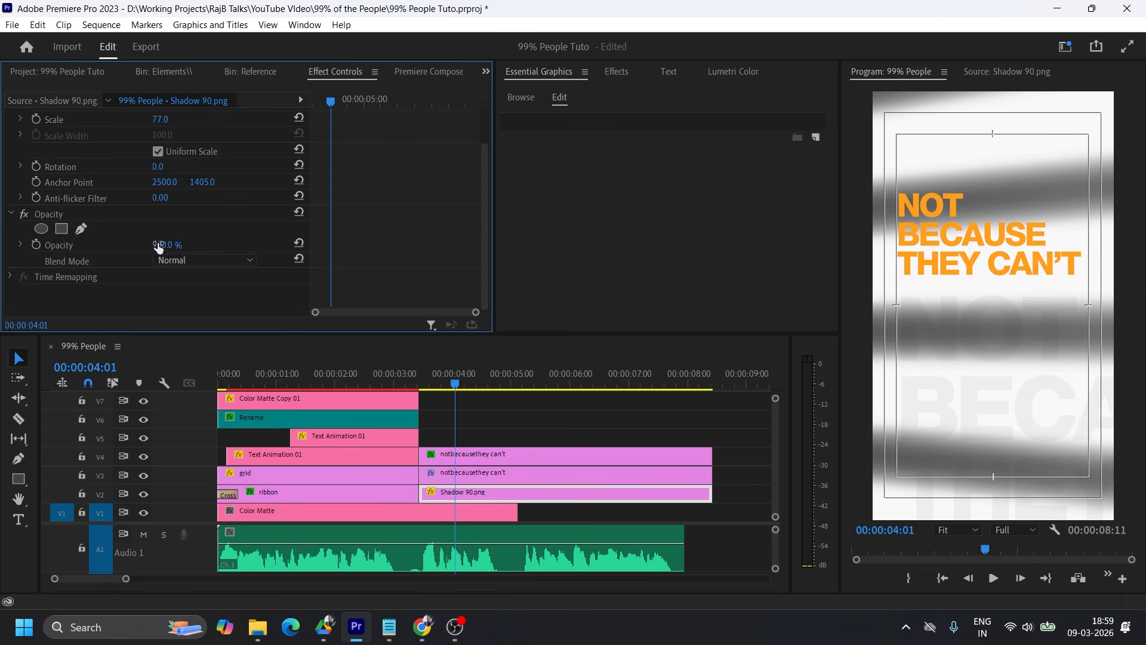
{"action": "left_click", "coordinate": [176, 246]}
{"action": "type", "text": "20"}
{"action": "key", "text": "Return"}
{"action": "left_click", "coordinate": [170, 244]}
{"action": "type", "text": "30"}
{"action": "key", "text": "Return"}
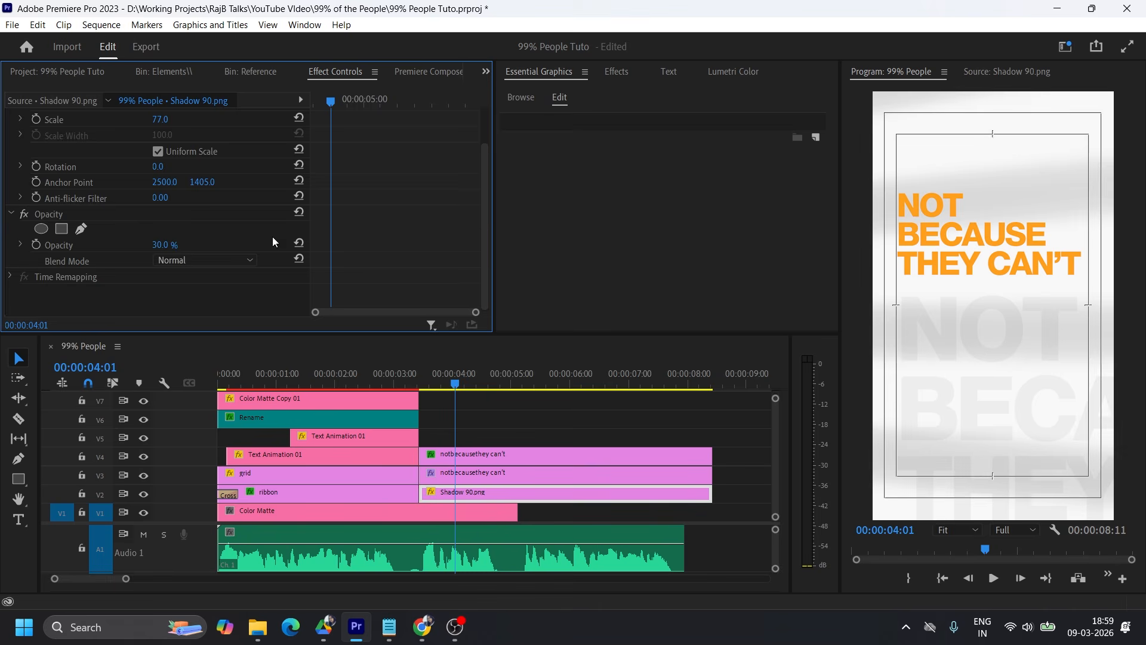
Enlarge the Shadow 90.png clip to scale 130 and save the project.
{"action": "scroll", "coordinate": [407, 263], "scroll_direction": "up", "scroll_amount": 3}
{"action": "left_click", "coordinate": [162, 164]}
{"action": "type", "text": "130"}
{"action": "key", "text": "Return"}
{"action": "key", "text": "ctrl+s"}
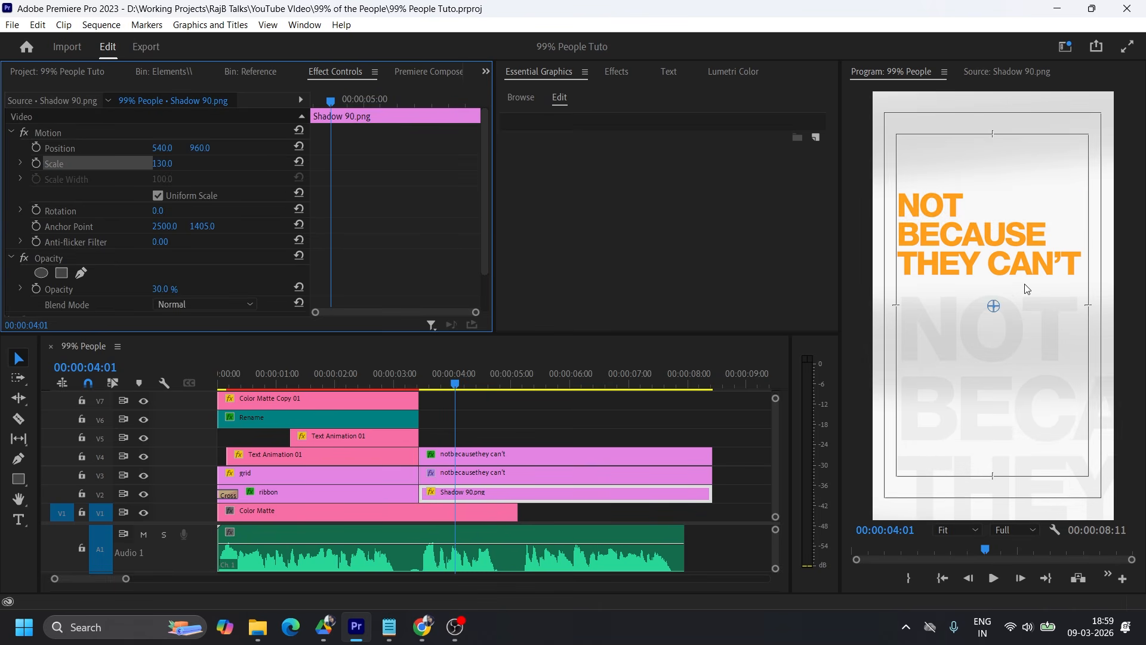
Trim Shadow 90.png and both text clips so they end together with the Color Matte clip on V1.
{"action": "left_click_drag", "start_coordinate": [739, 446], "coordinate": [605, 470]}
{"action": "left_click_drag", "start_coordinate": [605, 470], "coordinate": [518, 469]}
{"action": "left_click", "coordinate": [576, 430]}
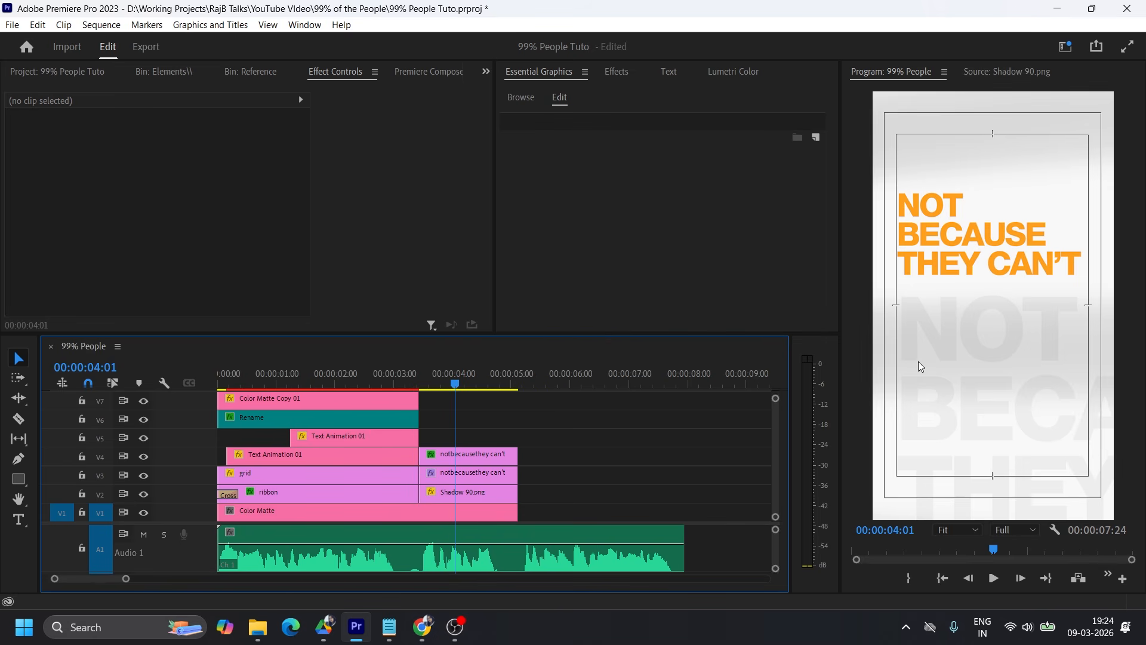
Check which "not because they can't" clip holds the orange text and which the faded text by toggling V3 and V4 visibility.
{"action": "left_click", "coordinate": [457, 457]}
{"action": "left_click", "coordinate": [421, 384]}
{"action": "left_click_drag", "start_coordinate": [422, 381], "coordinate": [443, 384]}
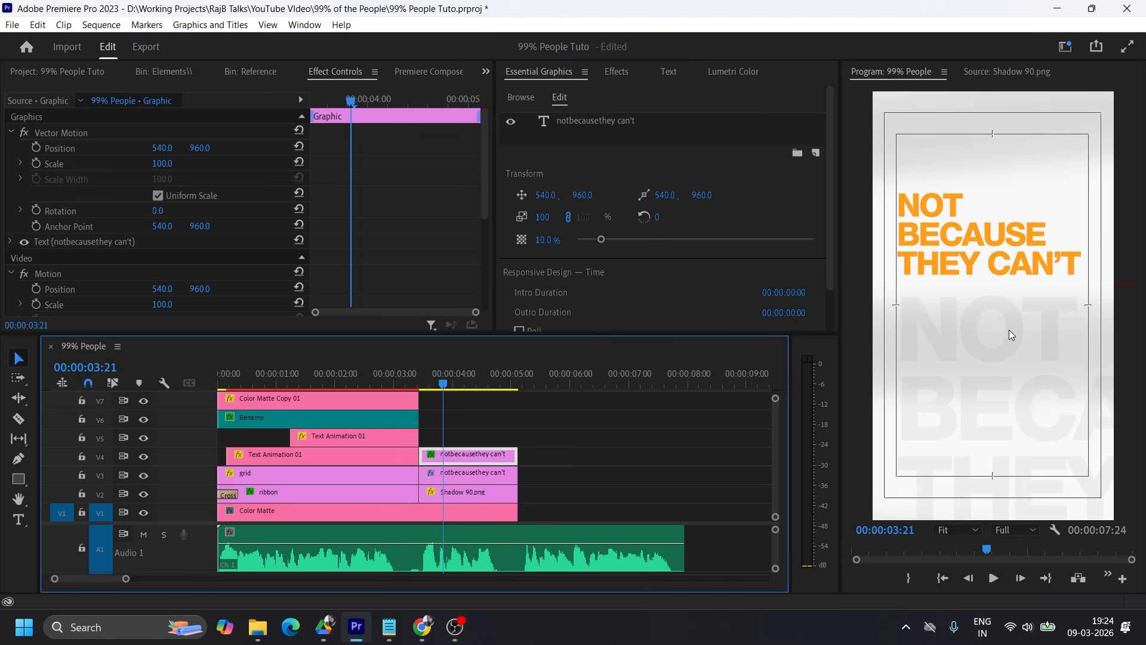
{"action": "left_click", "coordinate": [471, 474]}
{"action": "left_click", "coordinate": [144, 475]}
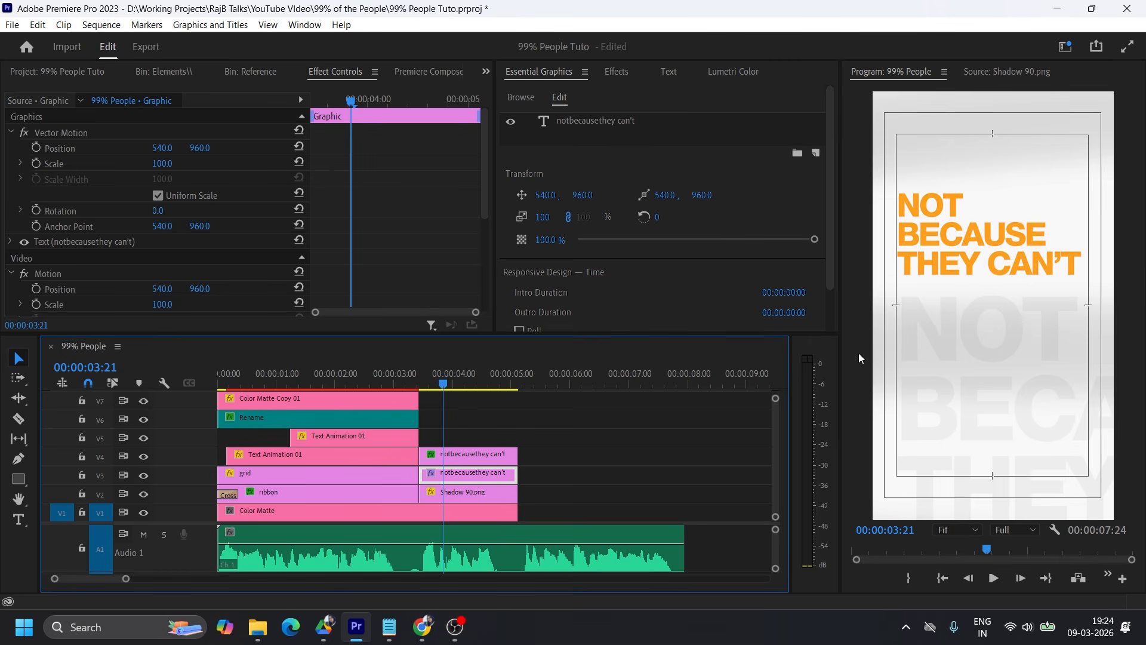
{"action": "left_click", "coordinate": [471, 455]}
{"action": "left_click", "coordinate": [144, 456]}
{"action": "left_click", "coordinate": [144, 456]}
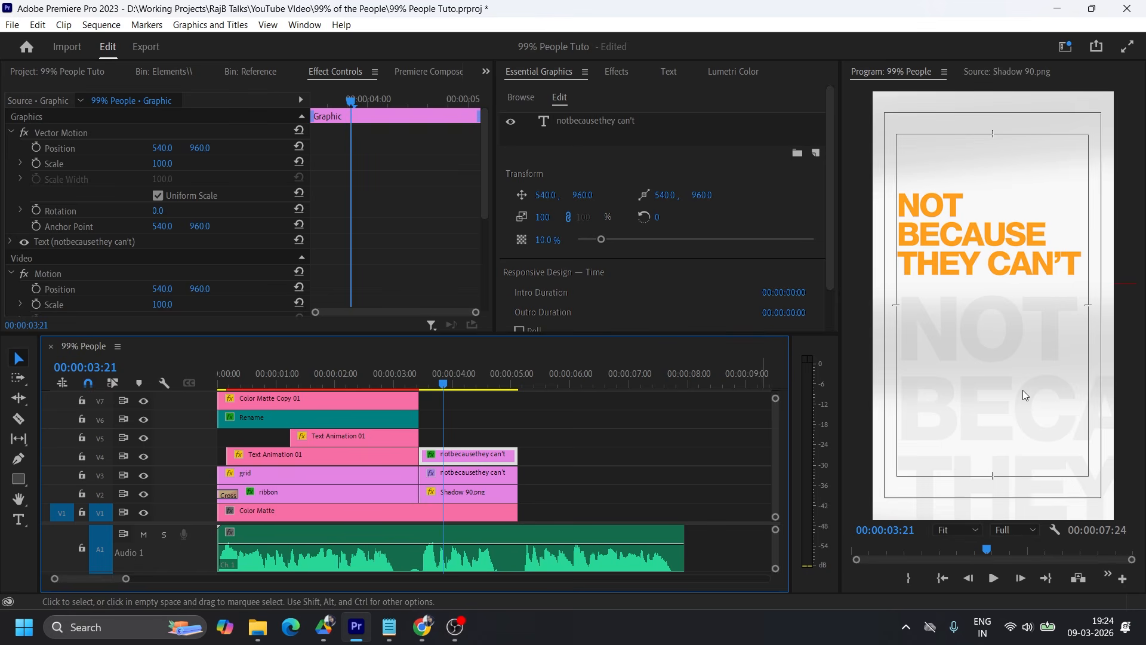
Animate the faded text's Vector Motion position from 540, 960 at the clip start to far left at its end, and play it back.
{"action": "left_click", "coordinate": [35, 148]}
{"action": "left_click_drag", "start_coordinate": [344, 148], "coordinate": [311, 148]}
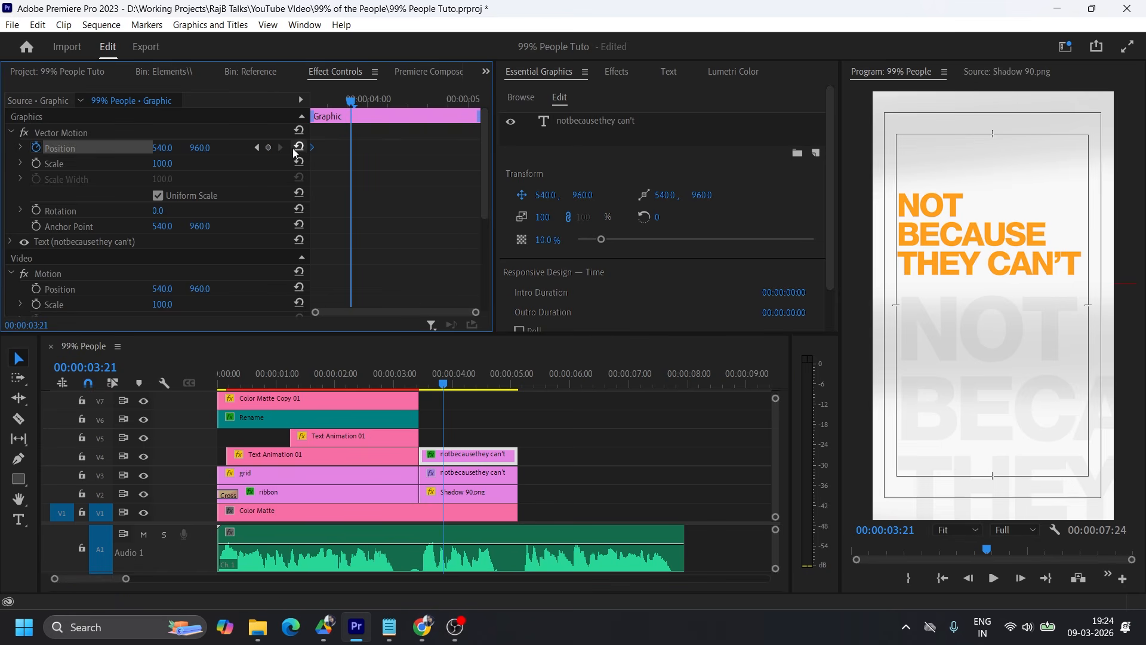
{"action": "left_click_drag", "start_coordinate": [162, 148], "coordinate": [3, 148]}
{"action": "left_click_drag", "start_coordinate": [351, 147], "coordinate": [603, 147]}
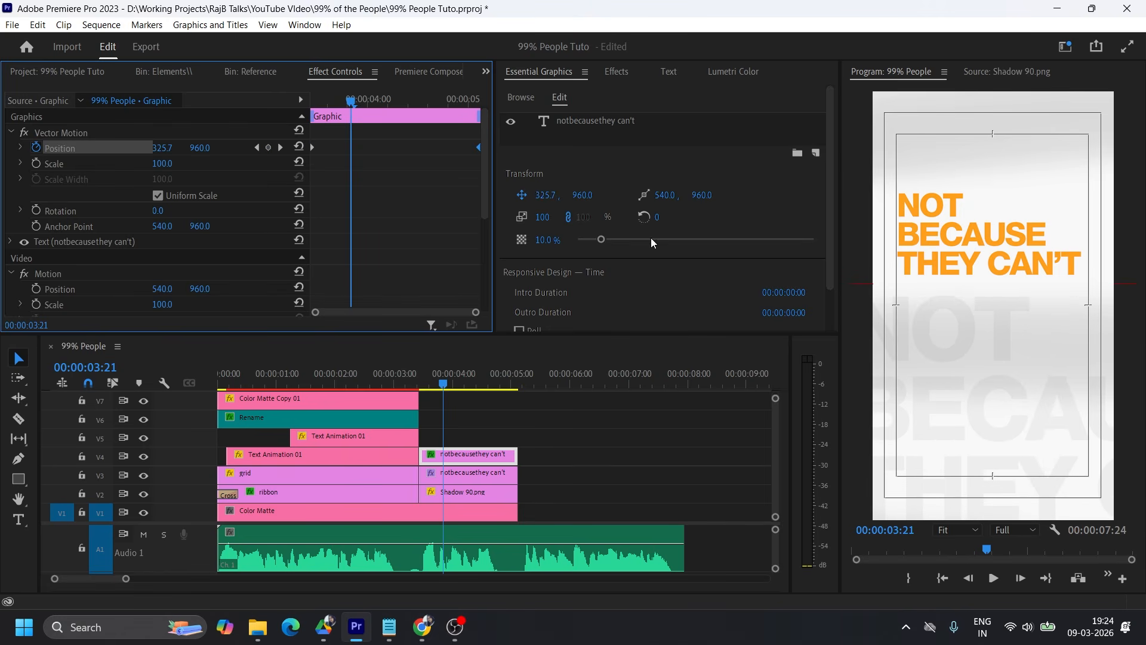
{"action": "left_click", "coordinate": [417, 369]}
{"action": "key", "text": "space"}
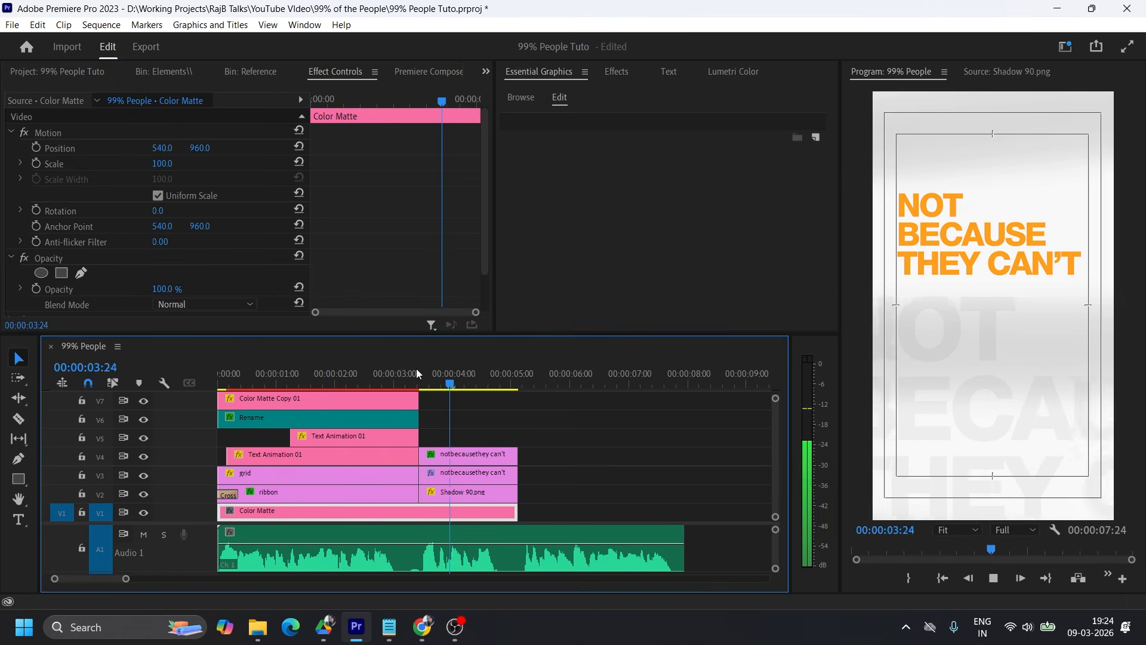
{"action": "key", "text": "space"}
Move the faded text's ending position keyframe to 00:00:04:19 and set its position to 427, 960.
{"action": "left_click", "coordinate": [459, 454]}
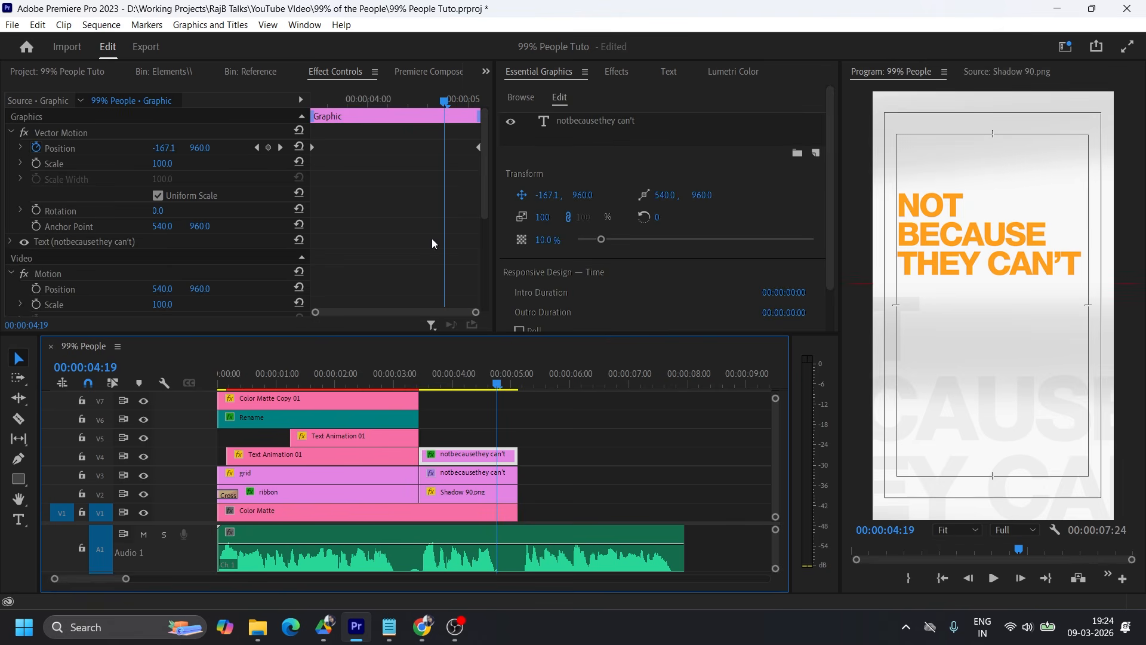
{"action": "left_click_drag", "start_coordinate": [477, 146], "coordinate": [444, 152]}
{"action": "mouse_move", "coordinate": [181, 154]}
{"action": "left_mouse_down"}
{"action": "mouse_move", "coordinate": [644, 154]}
{"action": "mouse_move", "coordinate": [178, 150]}
{"action": "left_mouse_up"}
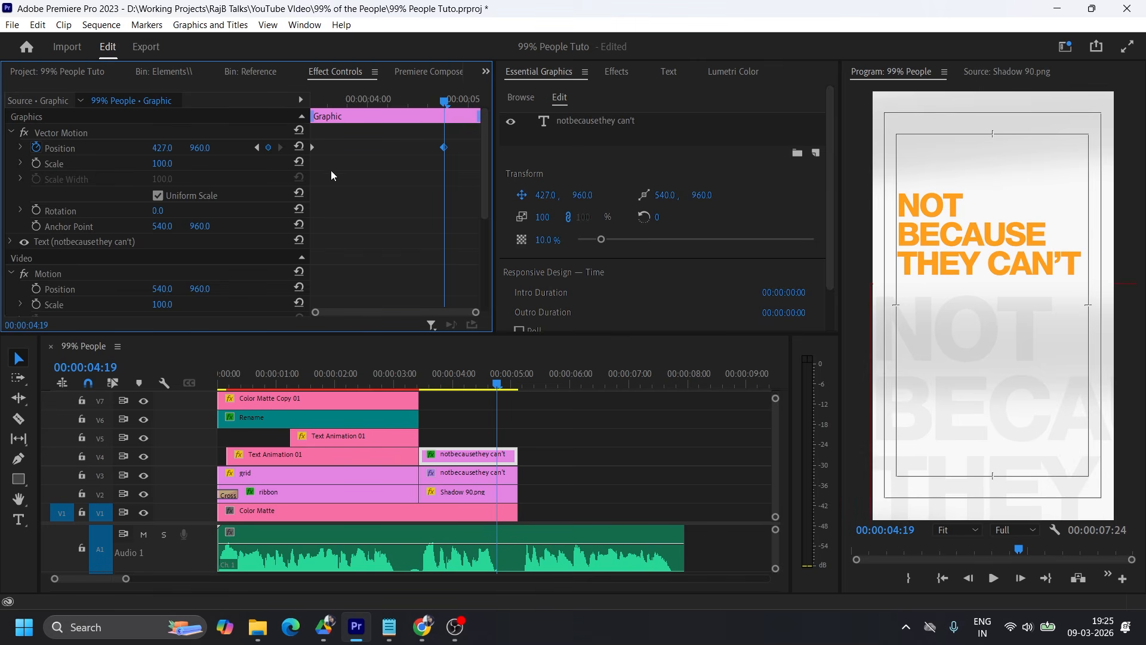
Swap the faded text's position keyframes so it moves from 427 at the clip start to 540 at the clip end, and preview it.
{"action": "mouse_move", "coordinate": [312, 147]}
{"action": "left_mouse_down"}
{"action": "mouse_move", "coordinate": [415, 147]}
{"action": "mouse_move", "coordinate": [292, 148]}
{"action": "left_mouse_up"}
{"action": "left_click_drag", "start_coordinate": [415, 147], "coordinate": [480, 147]}
{"action": "left_click_drag", "start_coordinate": [445, 102], "coordinate": [301, 99]}
{"action": "key", "text": "space"}
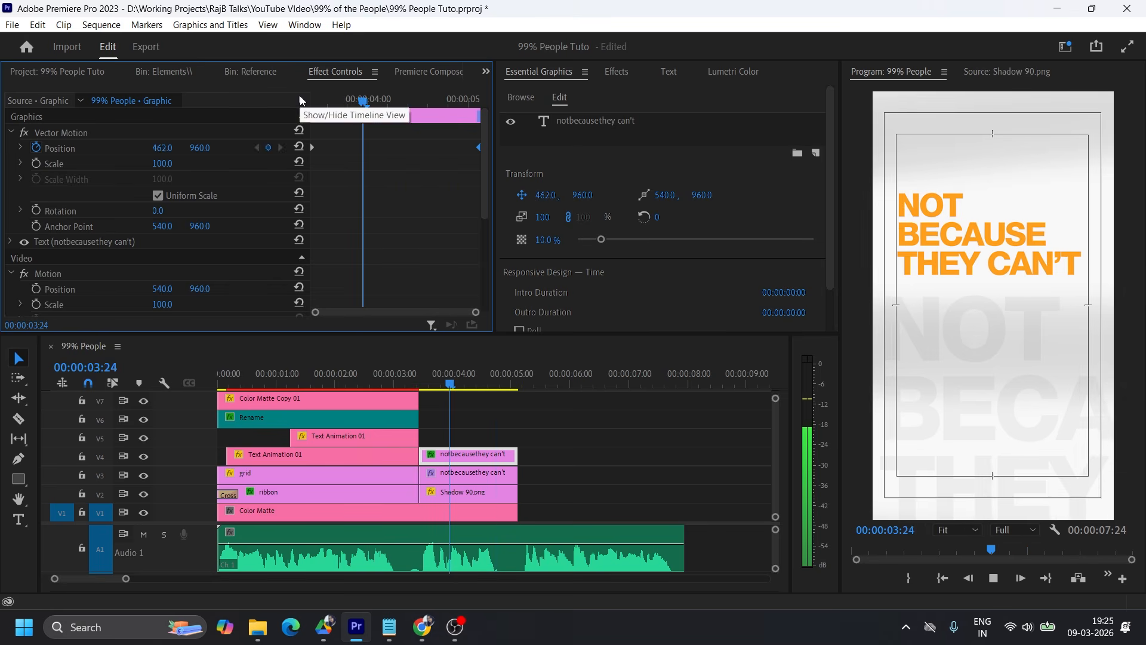
Apply the My Transforms preset to the orange text clip on V3.
{"action": "left_click", "coordinate": [482, 374]}
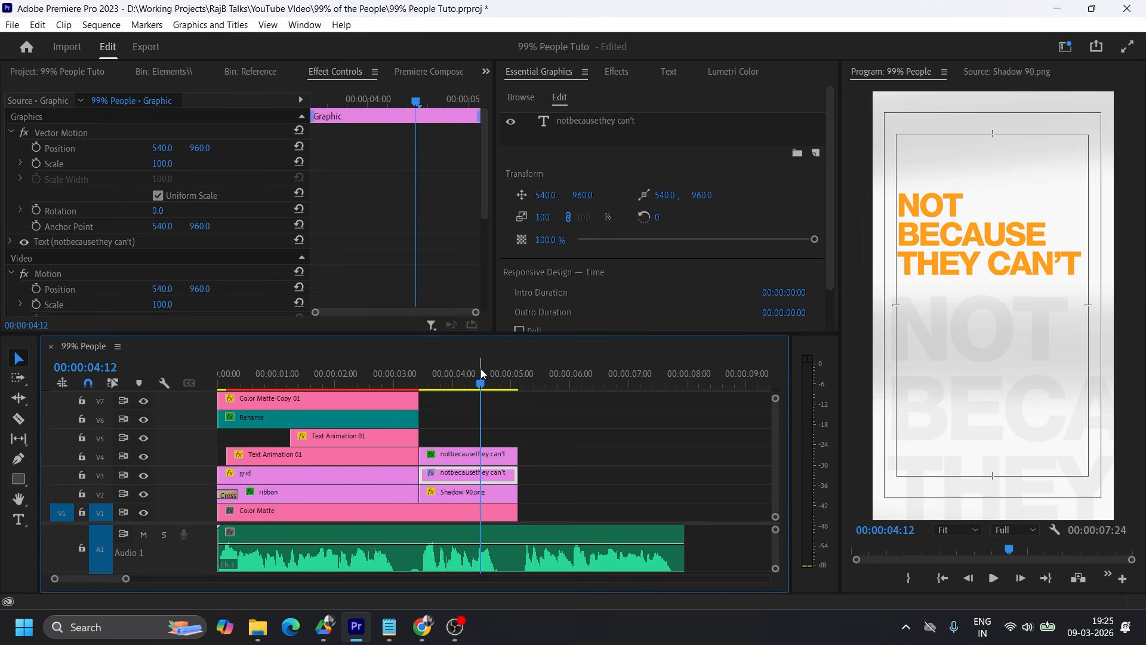
{"action": "left_click", "coordinate": [420, 374]}
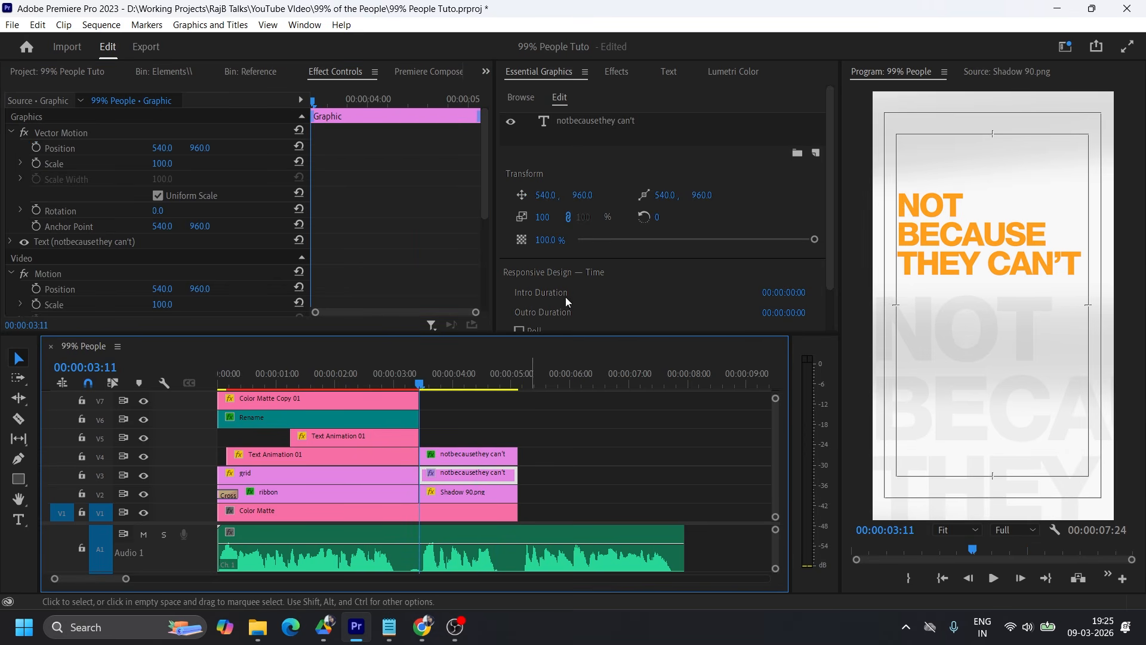
{"action": "left_click", "coordinate": [625, 69]}
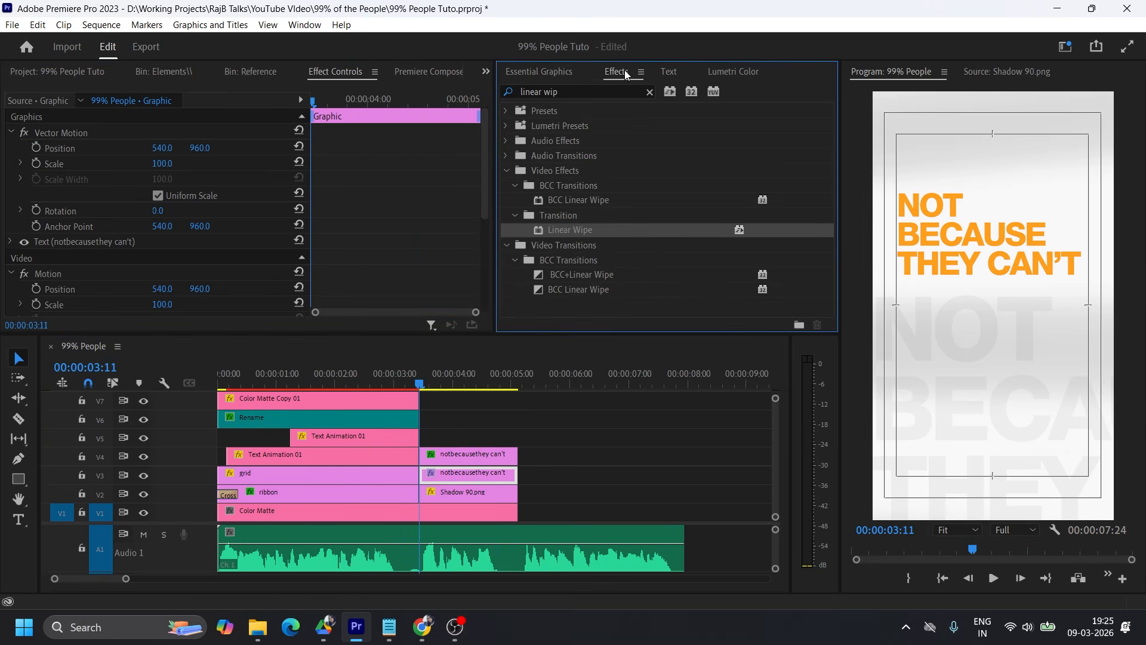
{"action": "left_click", "coordinate": [506, 111]}
{"action": "left_click_drag", "start_coordinate": [560, 225], "coordinate": [477, 470]}
{"action": "scroll", "coordinate": [432, 271], "scroll_direction": "down", "scroll_amount": 5}
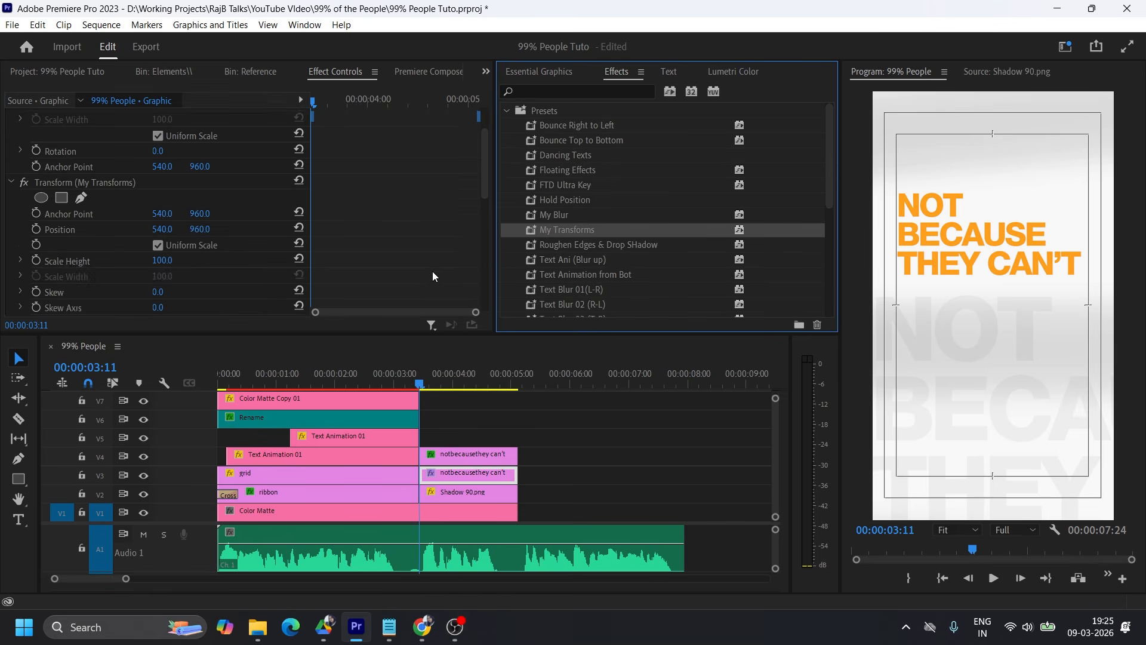
Keyframe the orange text's Transform position from 1565, 960 at the clip start to 540, 960 at 00:00:04:01.
{"action": "left_click", "coordinate": [409, 382]}
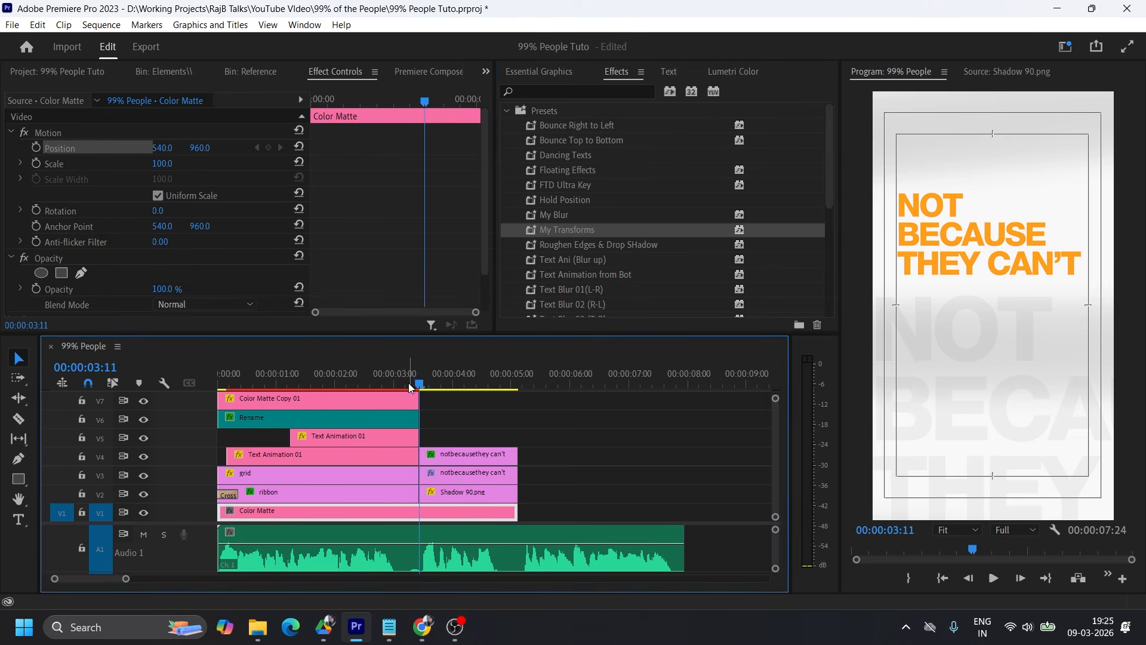
{"action": "key", "text": "space"}
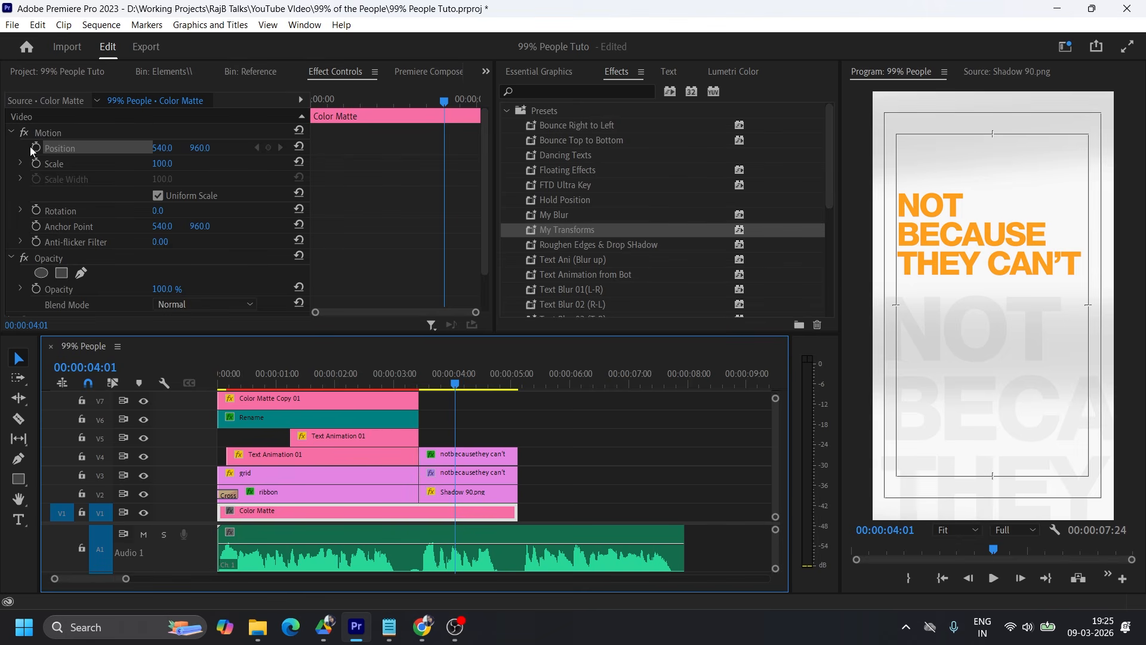
{"action": "scroll", "coordinate": [354, 231], "scroll_direction": "down", "scroll_amount": 2}
{"action": "left_click", "coordinate": [568, 231]}
{"action": "left_click", "coordinate": [471, 477]}
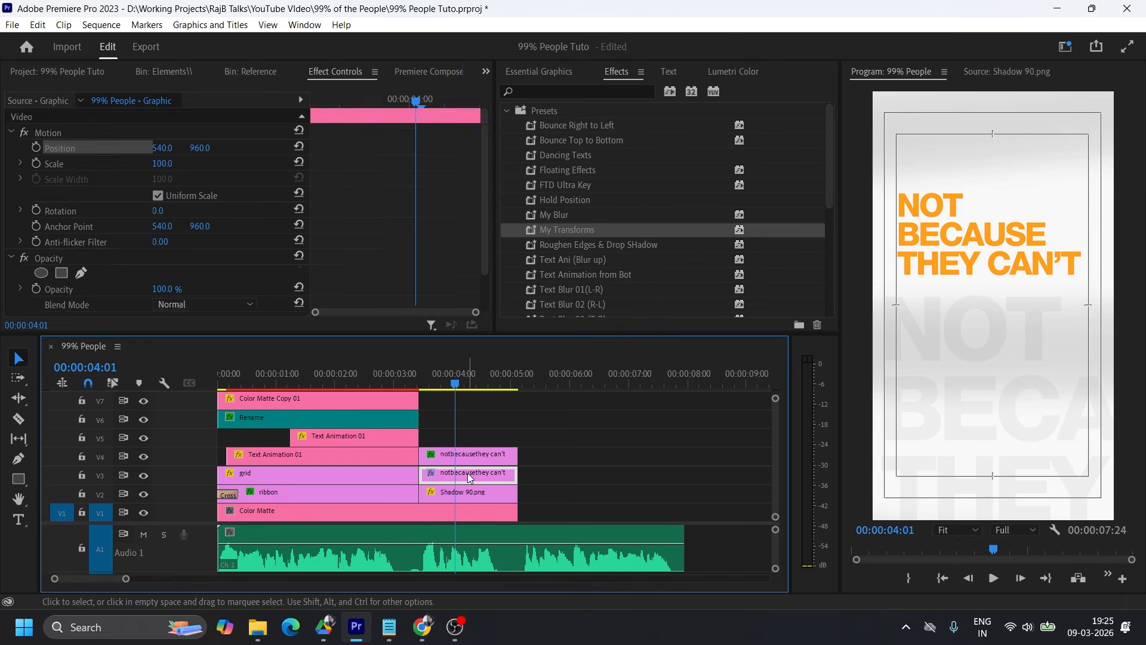
{"action": "scroll", "coordinate": [362, 271], "scroll_direction": "down", "scroll_amount": 3}
{"action": "left_click", "coordinate": [37, 214]}
{"action": "left_click_drag", "start_coordinate": [371, 99], "coordinate": [312, 100]}
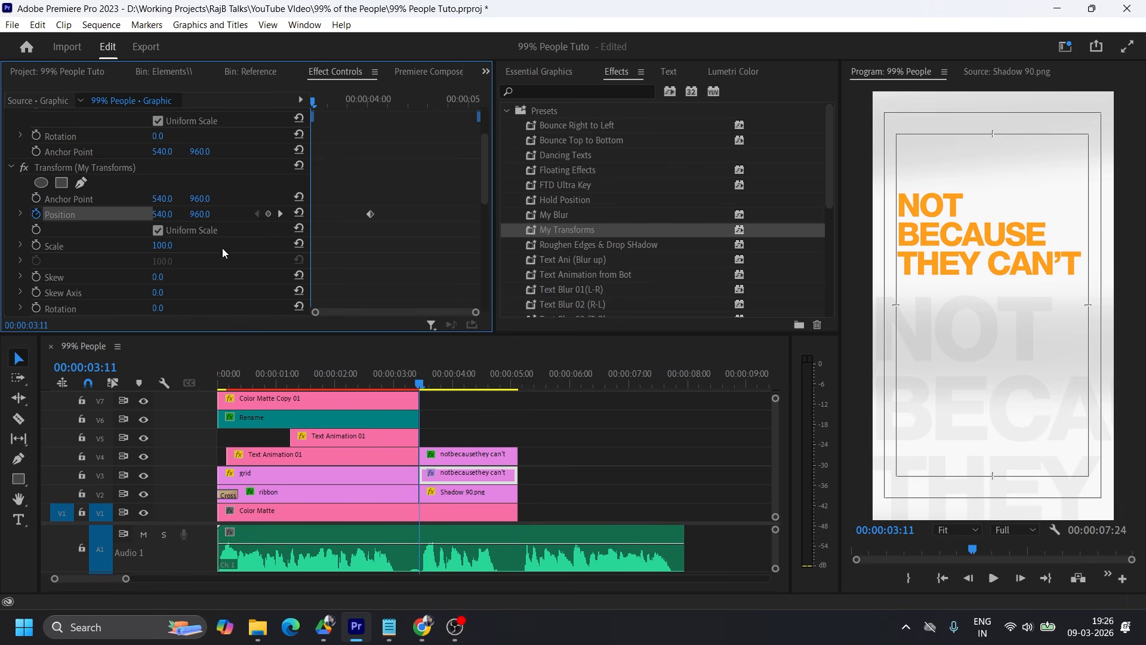
{"action": "left_click_drag", "start_coordinate": [162, 213], "coordinate": [286, 213]}
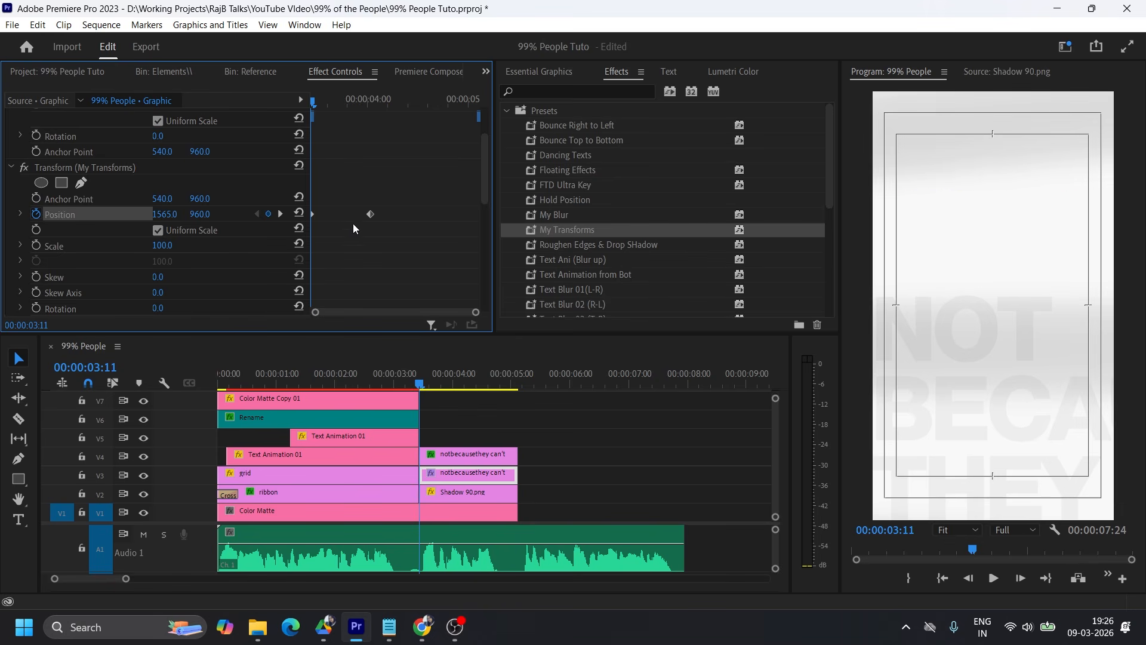
Shift the orange text's ending Transform position keyframe to about 00:00:04:15 and apply easing to it.
{"action": "left_click_drag", "start_coordinate": [371, 213], "coordinate": [427, 213]}
{"action": "right_click", "coordinate": [428, 213]}
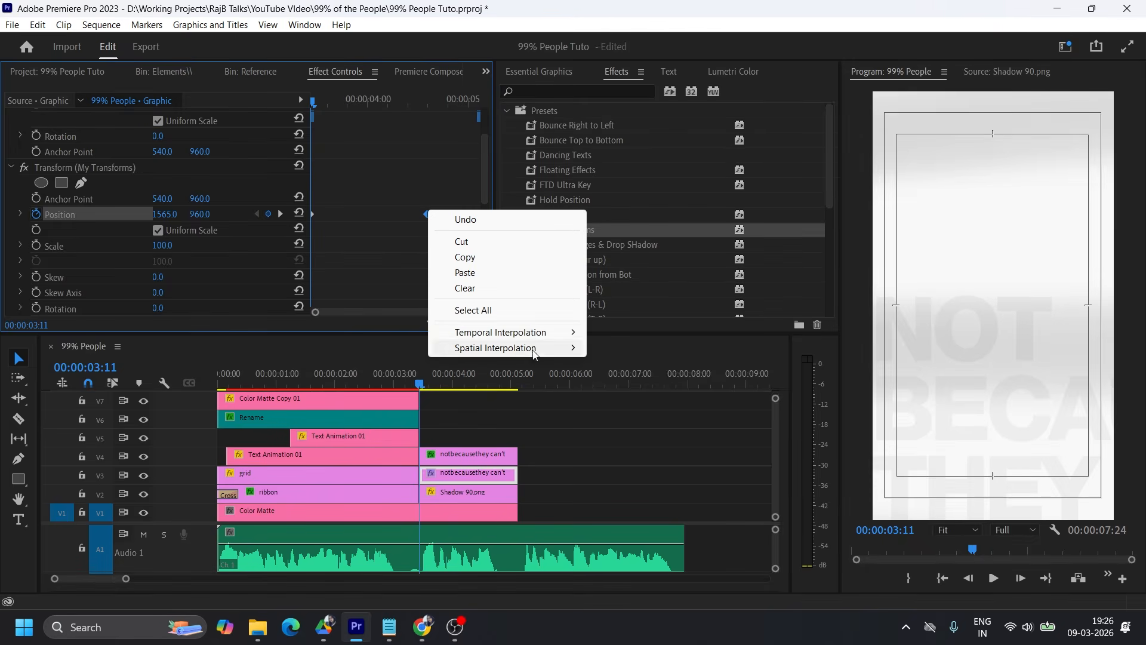
{"action": "mouse_move", "coordinate": [543, 338]}
{"action": "left_click", "coordinate": [624, 416]}
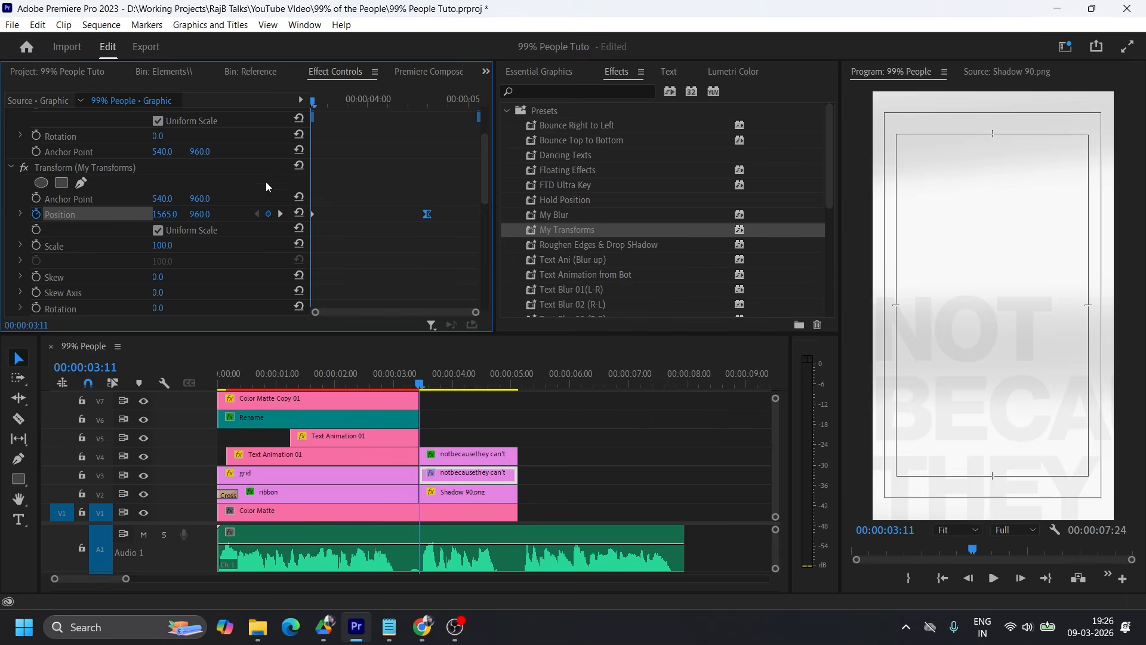
Ease the orange text's starting position keyframe, shape the velocity for a fast start and slow finish, and play it back.
{"action": "right_click", "coordinate": [311, 214]}
{"action": "mouse_move", "coordinate": [461, 336]}
{"action": "left_click", "coordinate": [507, 431]}
{"action": "left_click_drag", "start_coordinate": [312, 102], "coordinate": [413, 113]}
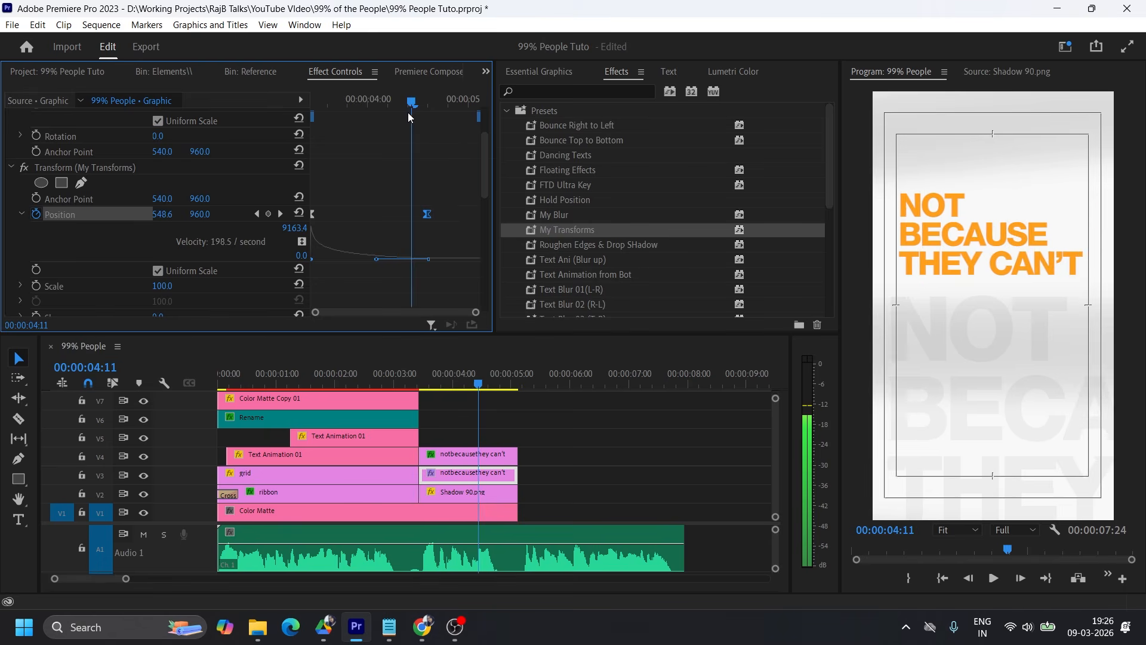
{"action": "key", "text": "space"}
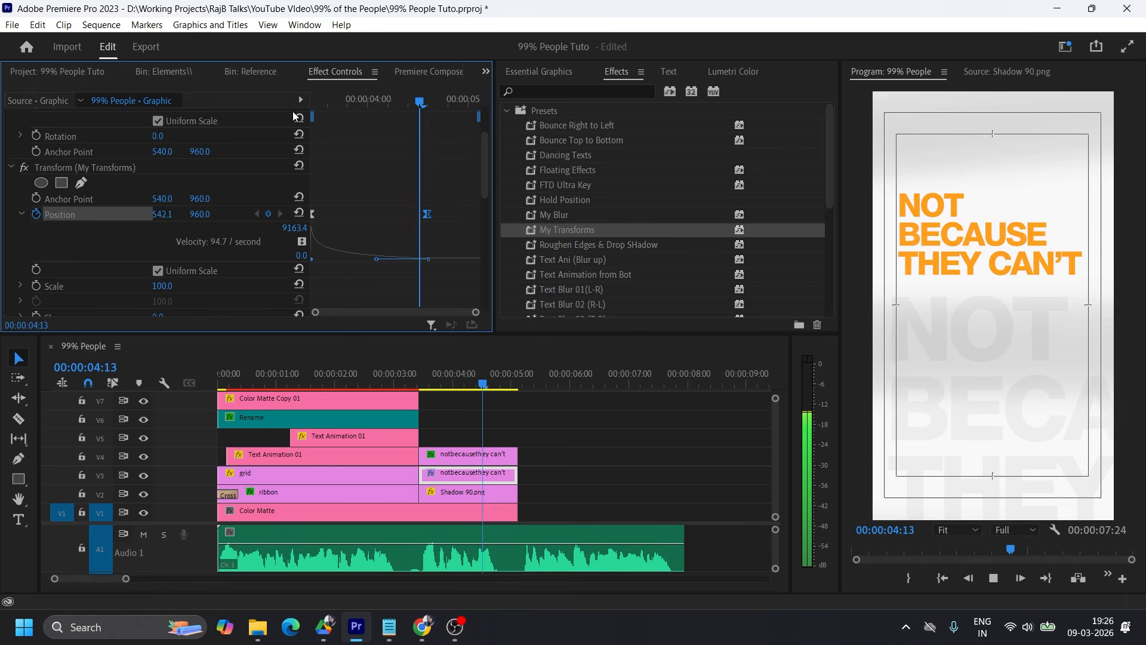
{"action": "key", "text": "space"}
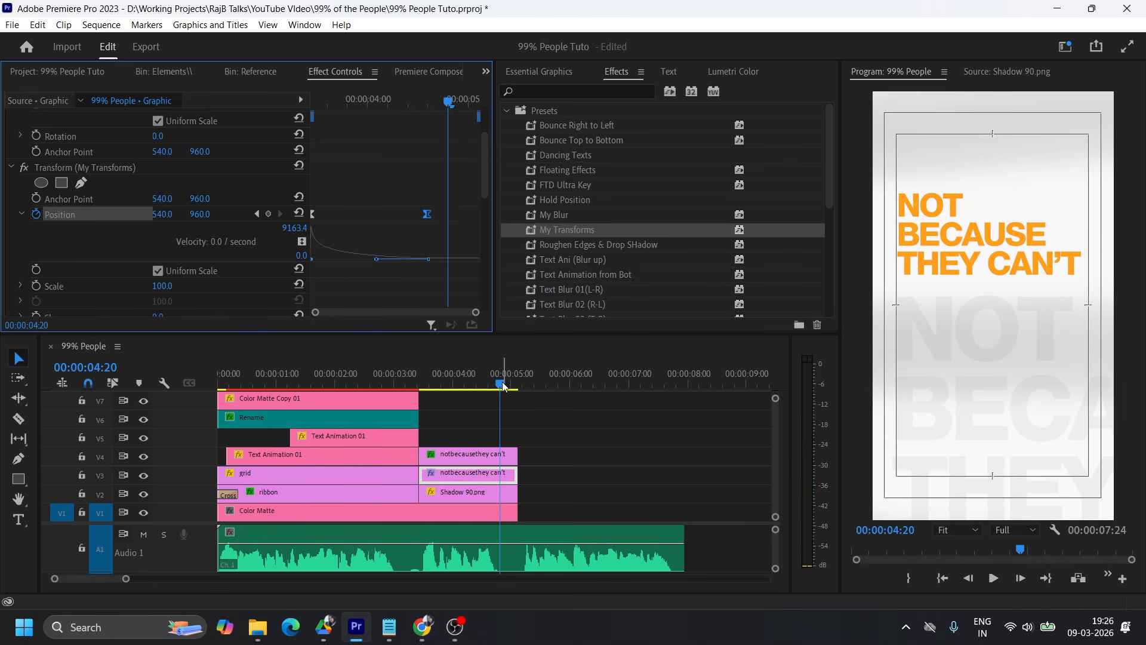
Extend the Color Matte clip on V1 to the end of the audio and play the remaining section.
{"action": "left_click_drag", "start_coordinate": [503, 385], "coordinate": [517, 385]}
{"action": "left_click_drag", "start_coordinate": [515, 512], "coordinate": [684, 512]}
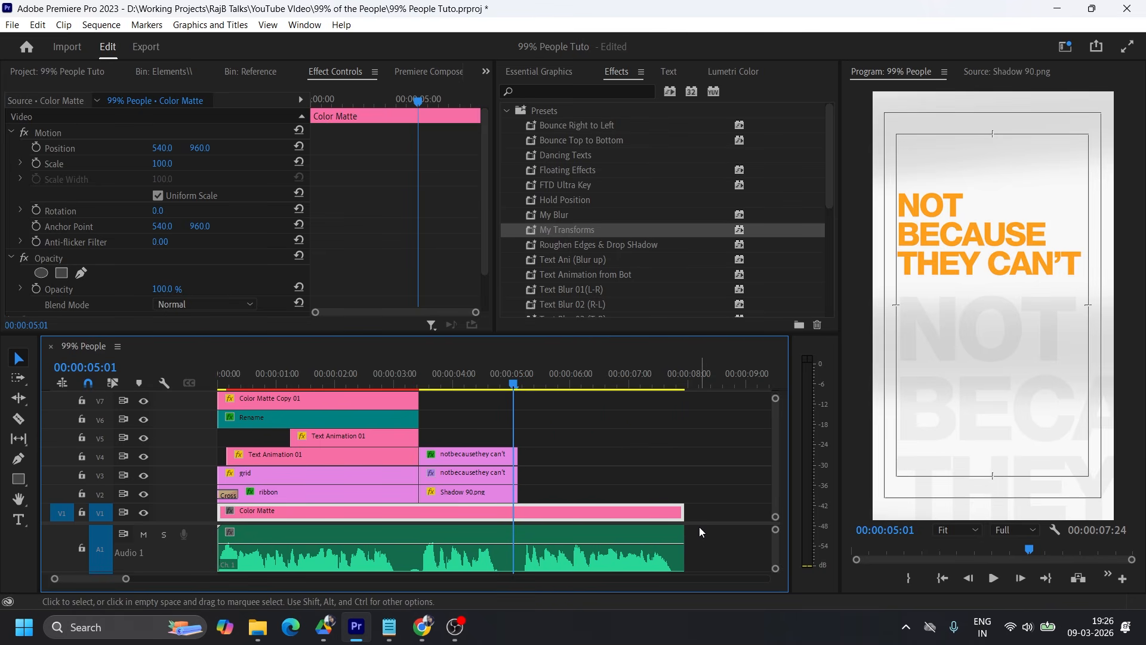
{"action": "key", "text": "space"}
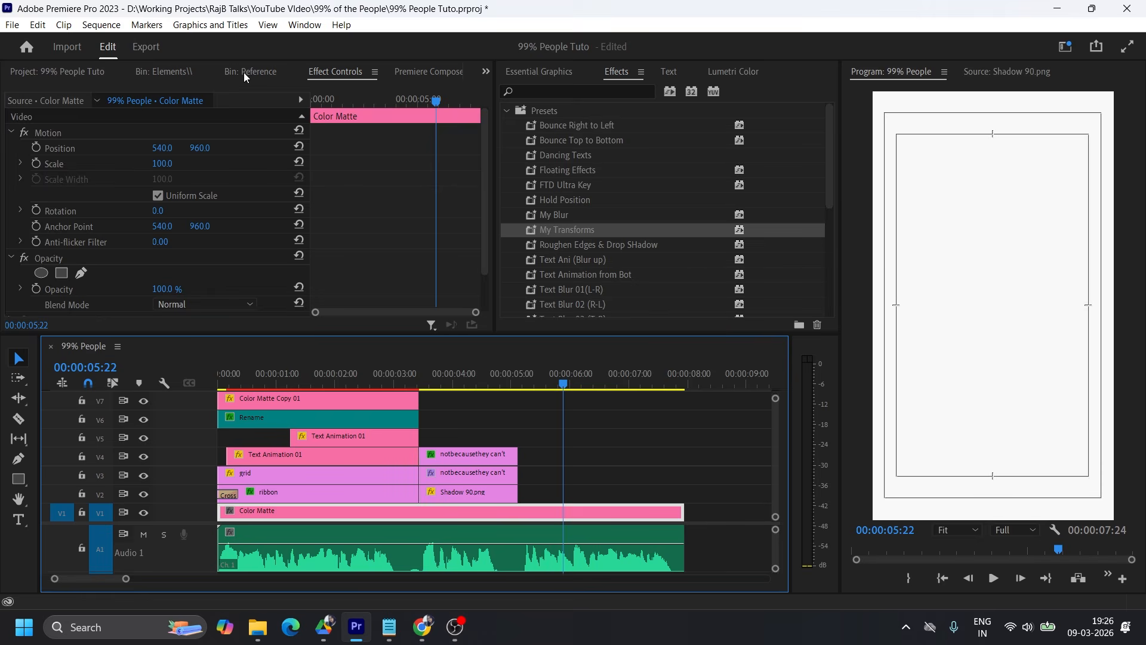
{"action": "left_click", "coordinate": [511, 365]}
{"action": "key", "text": "space"}
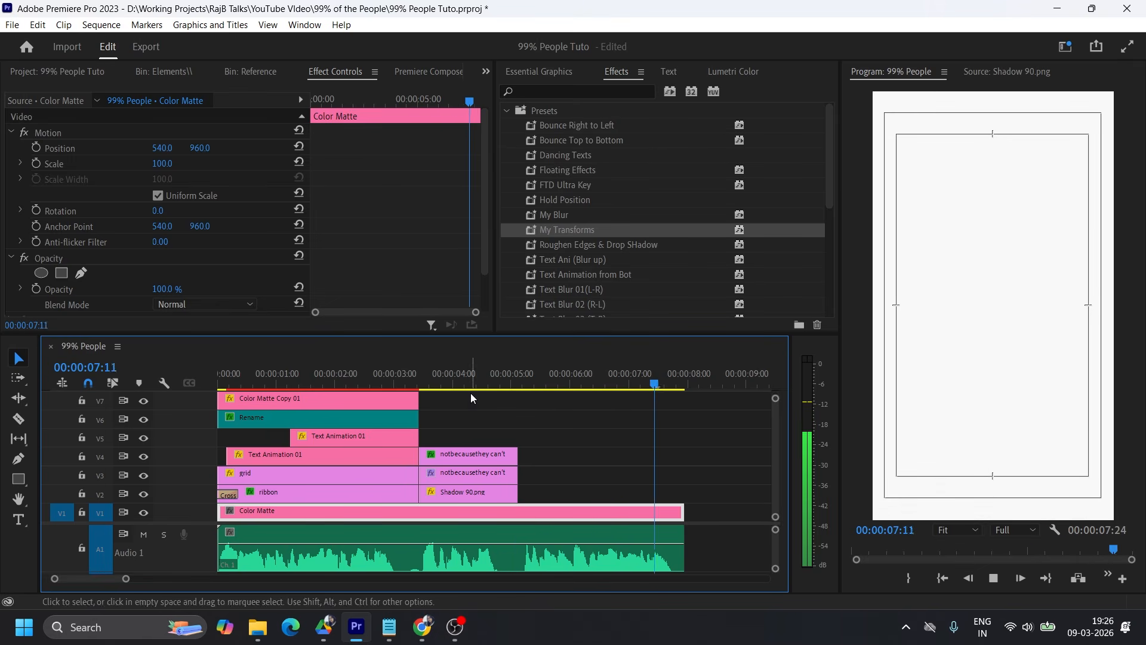
{"action": "key", "text": "space"}
Examine the reference images R 02.jpg and R03.jpg from the Reference bin for the next scene's layout.
{"action": "left_click", "coordinate": [163, 73]}
{"action": "left_click", "coordinate": [59, 72]}
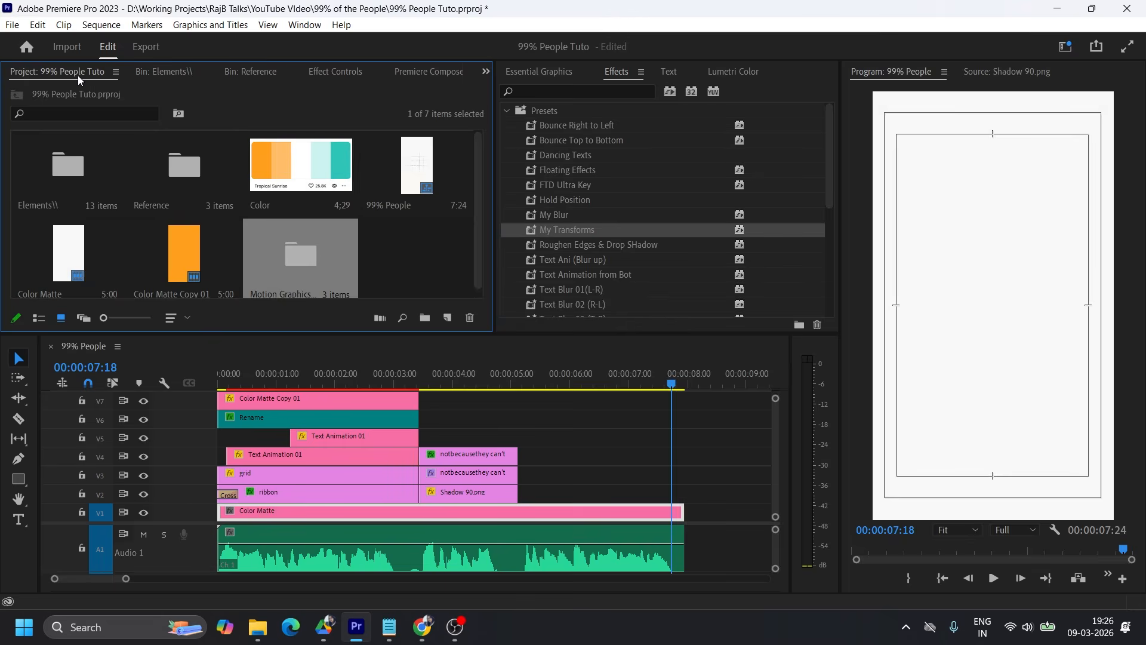
{"action": "left_click", "coordinate": [277, 72]}
{"action": "double_click", "coordinate": [82, 185]}
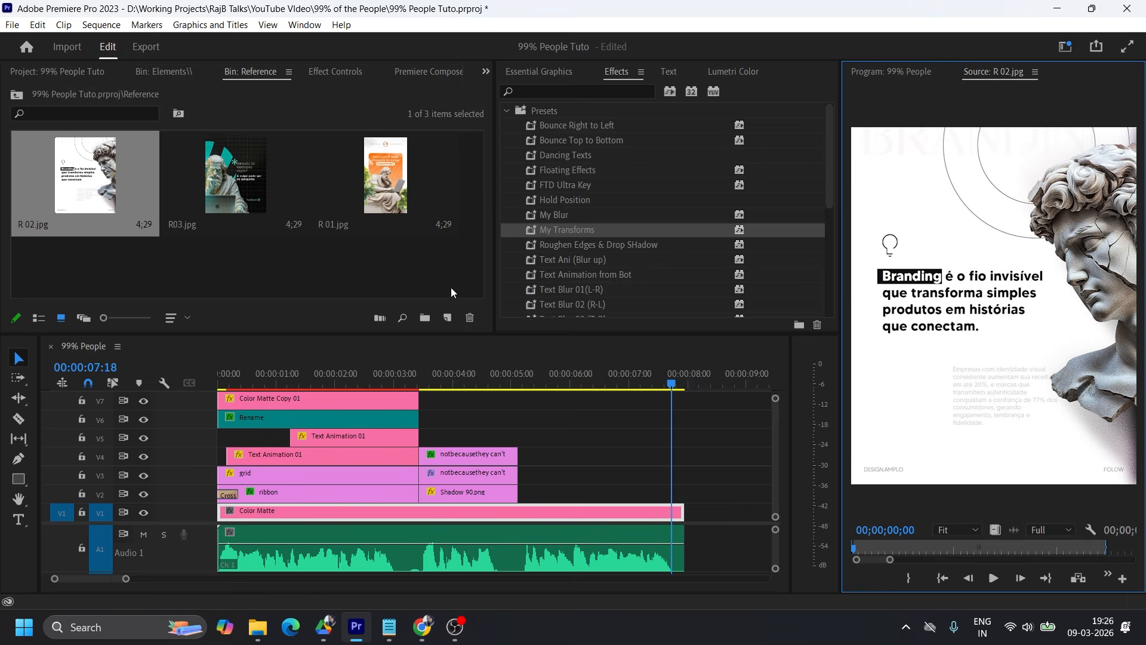
{"action": "double_click", "coordinate": [235, 189]}
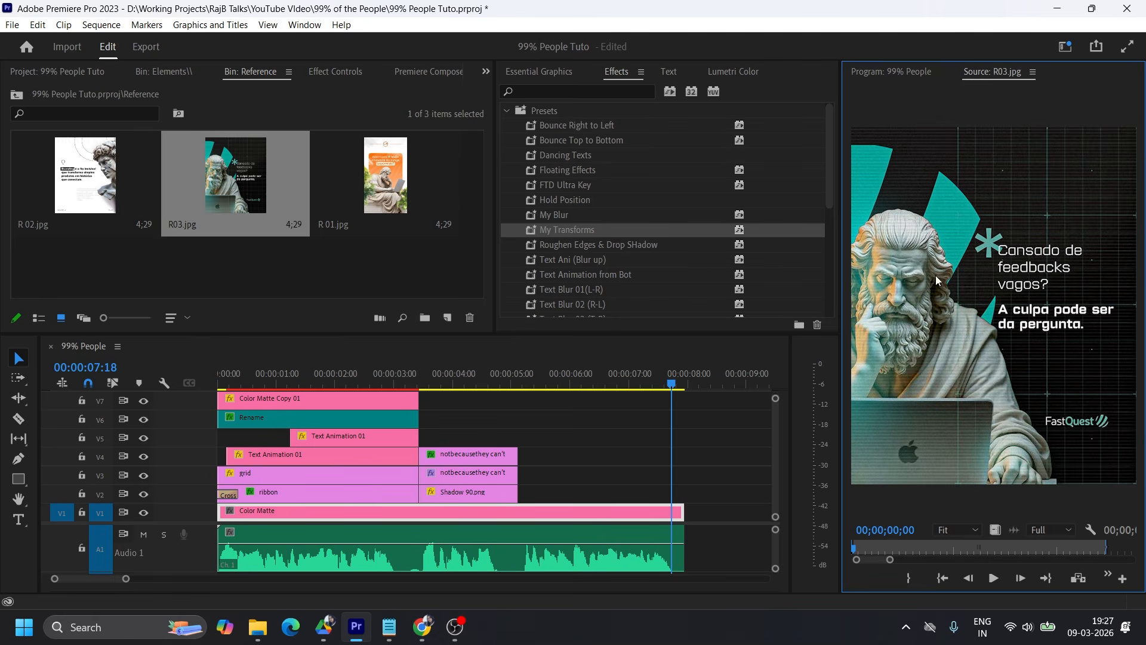
Import pngegg (7).png from the Assets folder into the Elements bin.
{"action": "left_click", "coordinate": [174, 72]}
{"action": "right_click", "coordinate": [208, 251]}
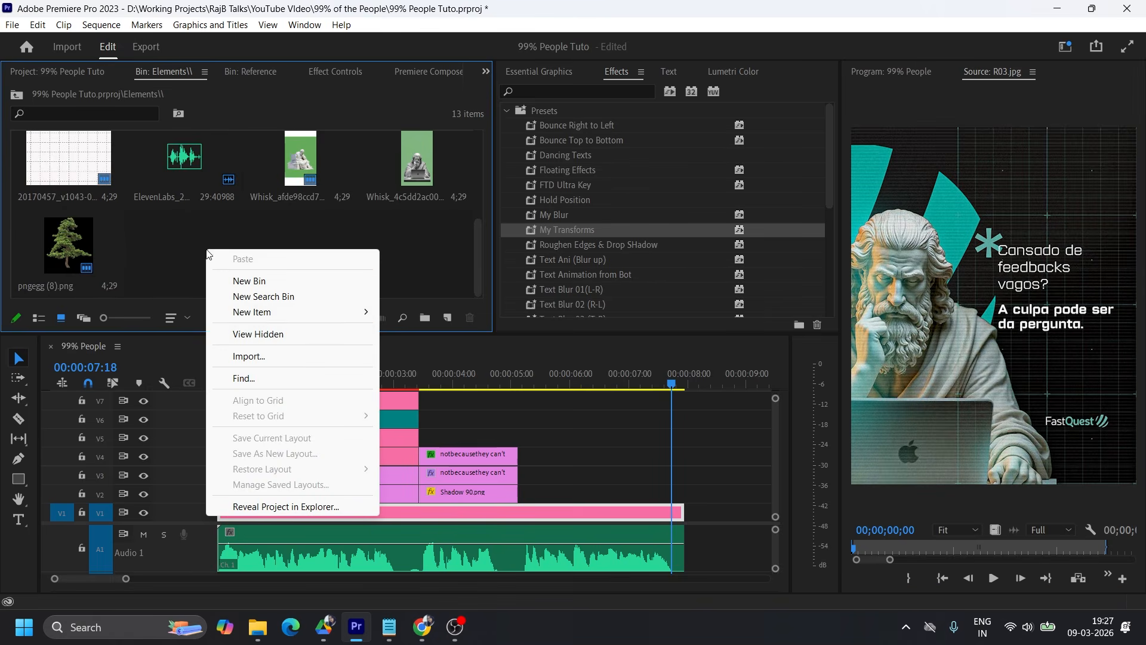
{"action": "left_click", "coordinate": [267, 357]}
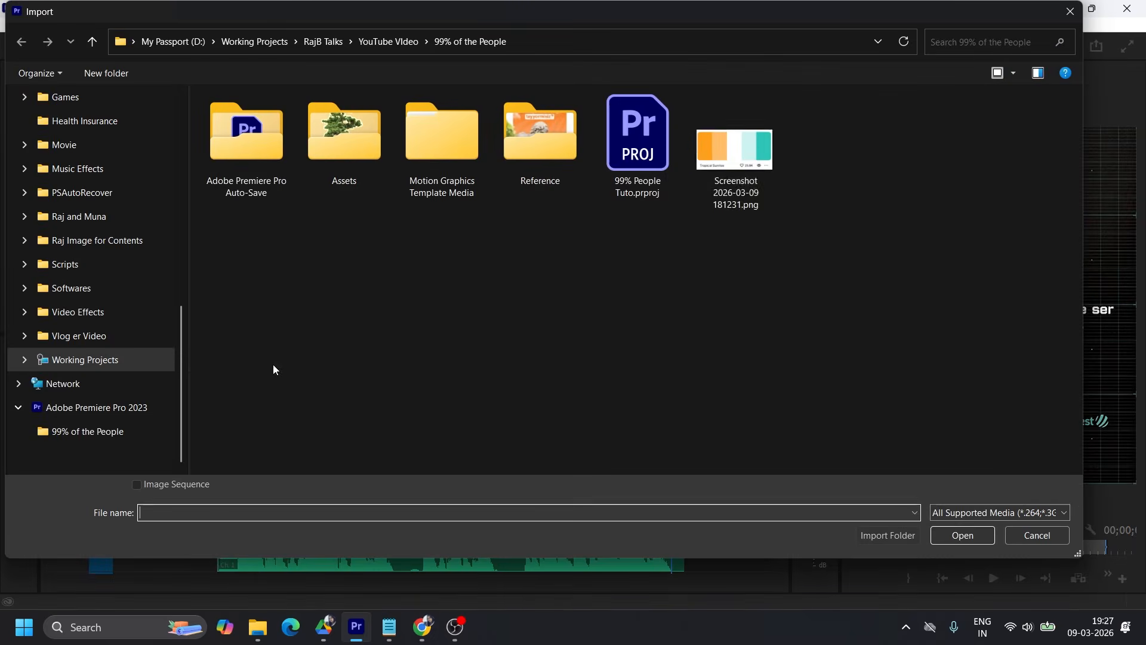
{"action": "double_click", "coordinate": [354, 160]}
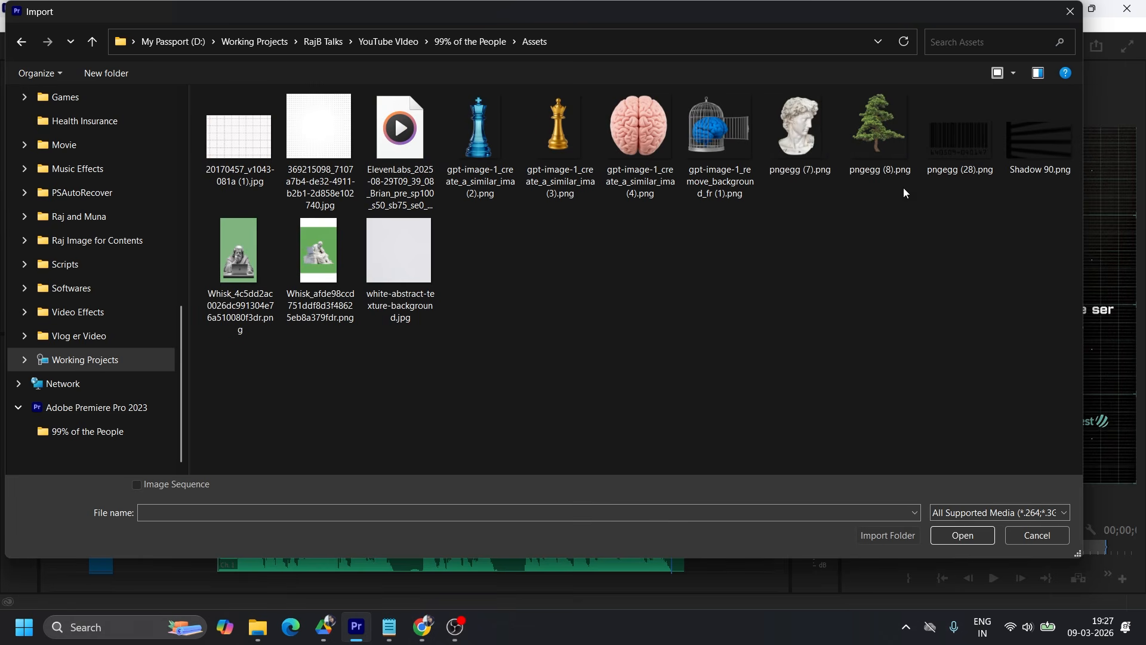
{"action": "left_click", "coordinate": [810, 131]}
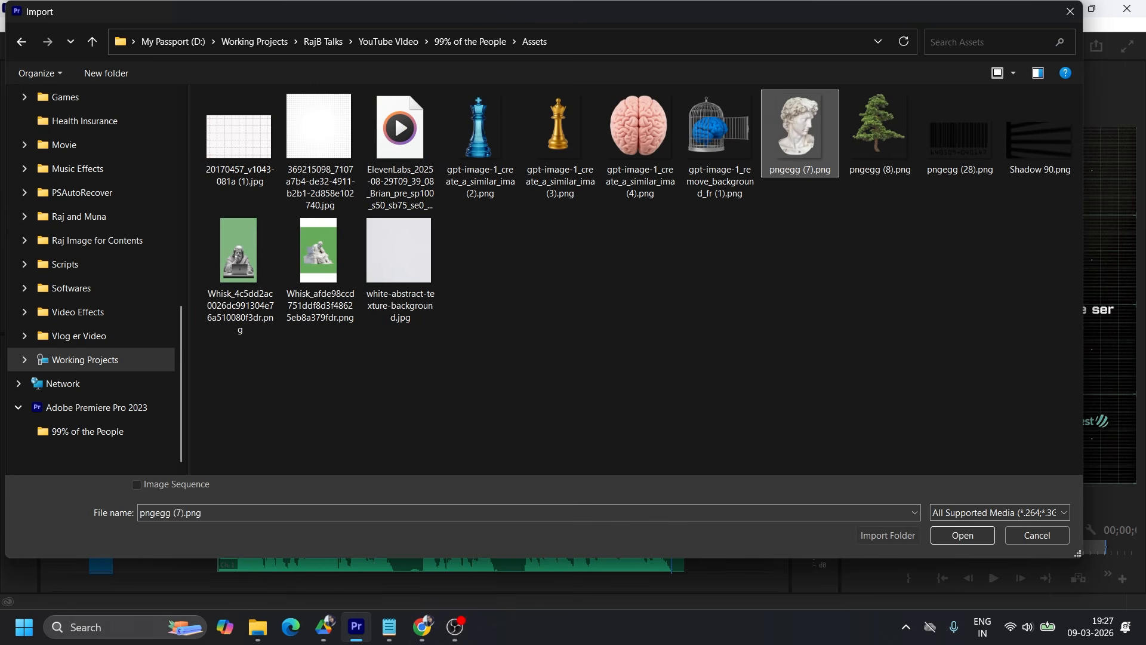
{"action": "left_click", "coordinate": [976, 535]}
Place pngegg (7).png on V2 right after the Shadow 90.png clip and set its scale to 45.
{"action": "left_click_drag", "start_coordinate": [230, 257], "coordinate": [518, 497]}
{"action": "left_click", "coordinate": [527, 376]}
{"action": "left_click", "coordinate": [588, 497]}
{"action": "left_click", "coordinate": [334, 72]}
{"action": "left_click_drag", "start_coordinate": [160, 164], "coordinate": [127, 164]}
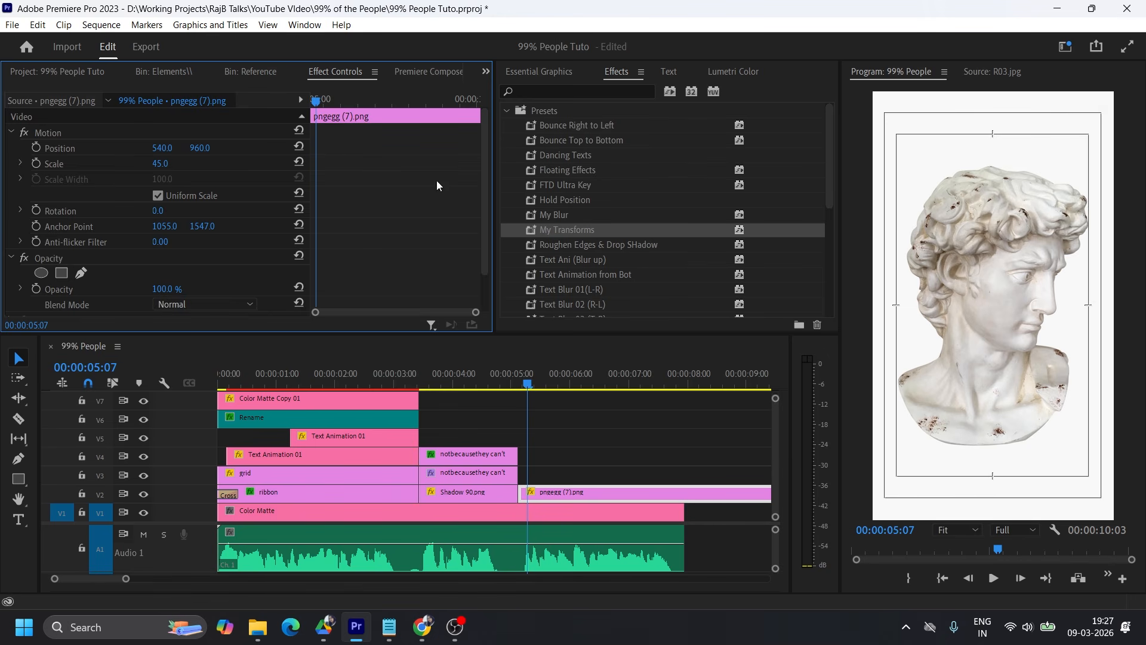
Check reference R 02.jpg, replace the V2 bust clip with a fresh pngegg (7).png on V3, and set its scale to 50.
{"action": "left_click", "coordinate": [243, 73]}
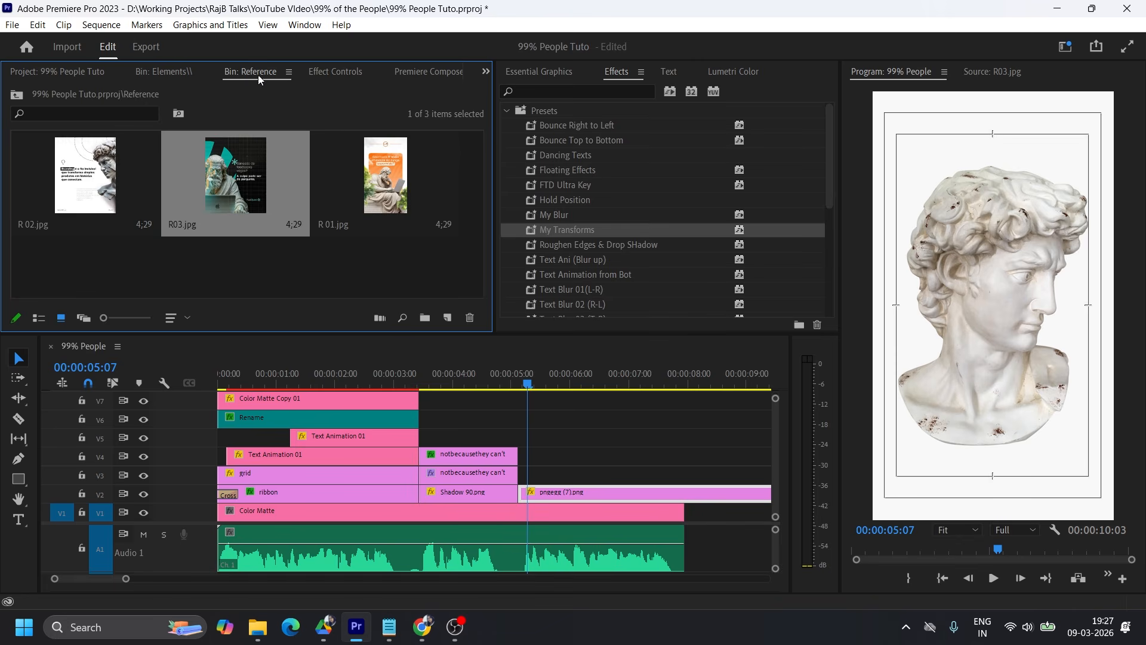
{"action": "left_click", "coordinate": [106, 166]}
{"action": "double_click", "coordinate": [102, 166]}
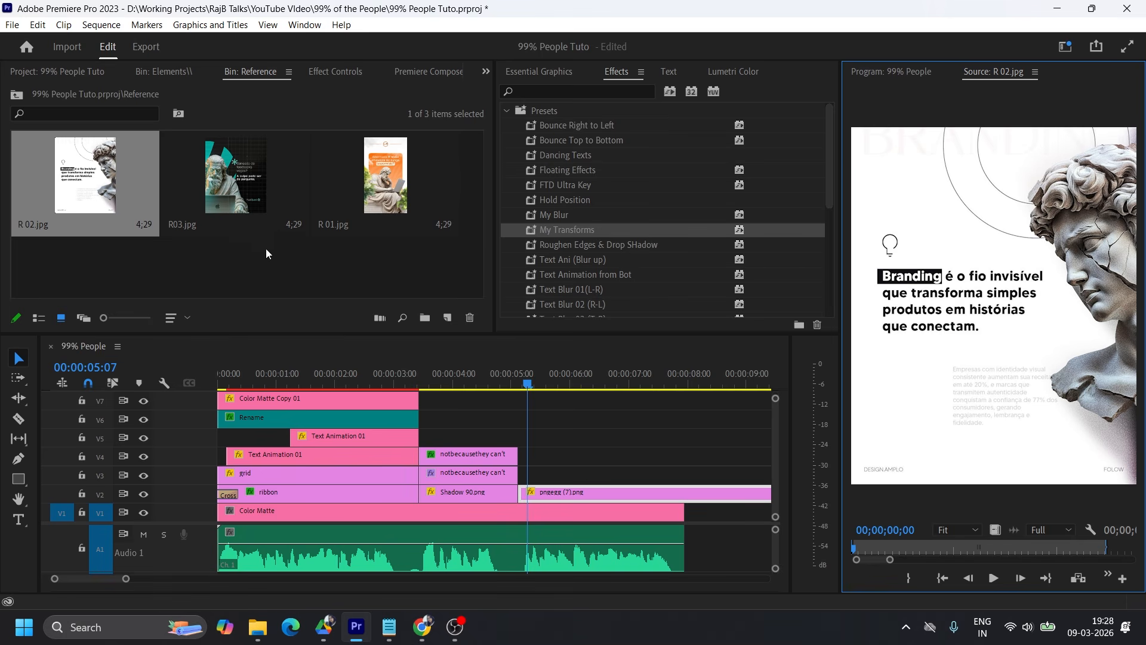
{"action": "left_click", "coordinate": [164, 72]}
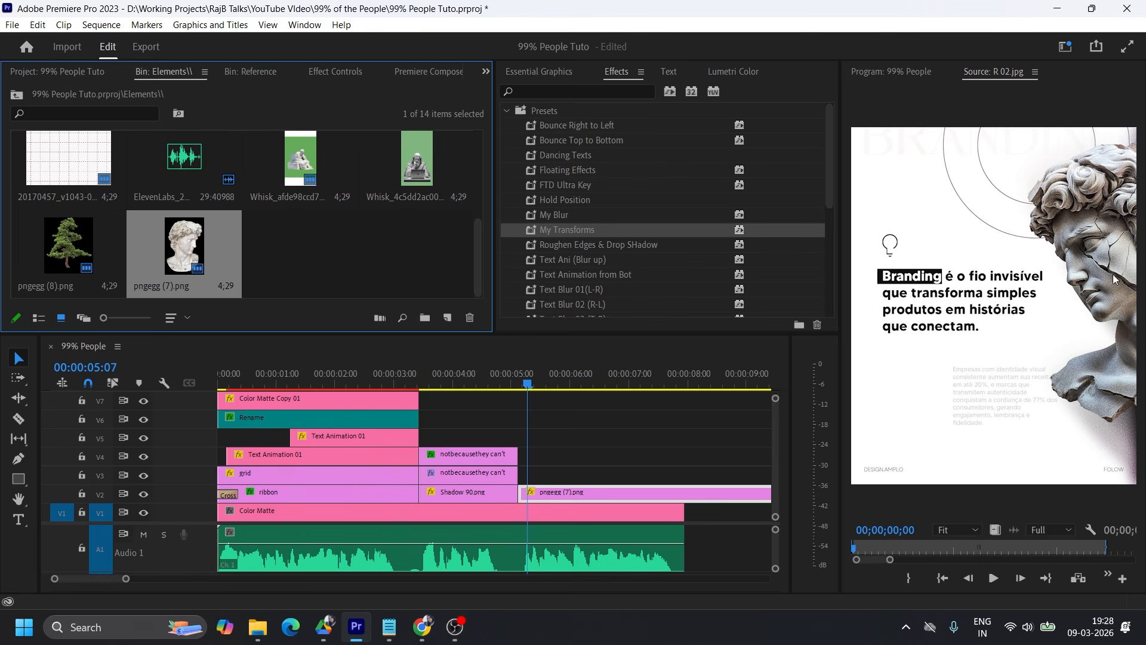
{"action": "left_click_drag", "start_coordinate": [178, 249], "coordinate": [564, 479]}
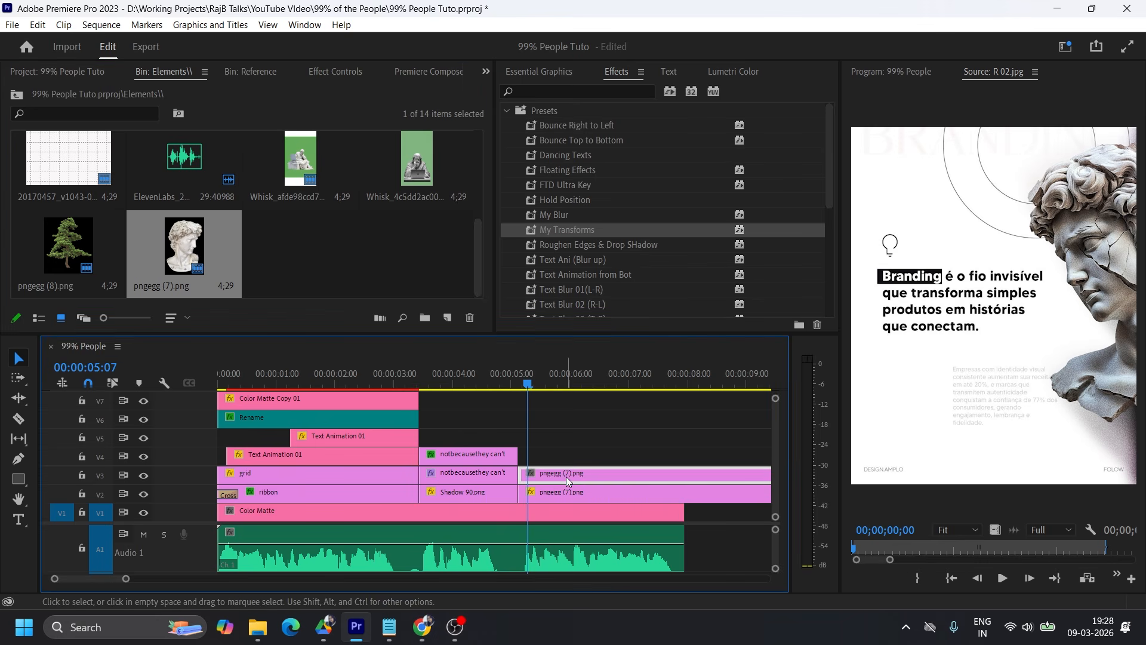
{"action": "left_click", "coordinate": [570, 377]}
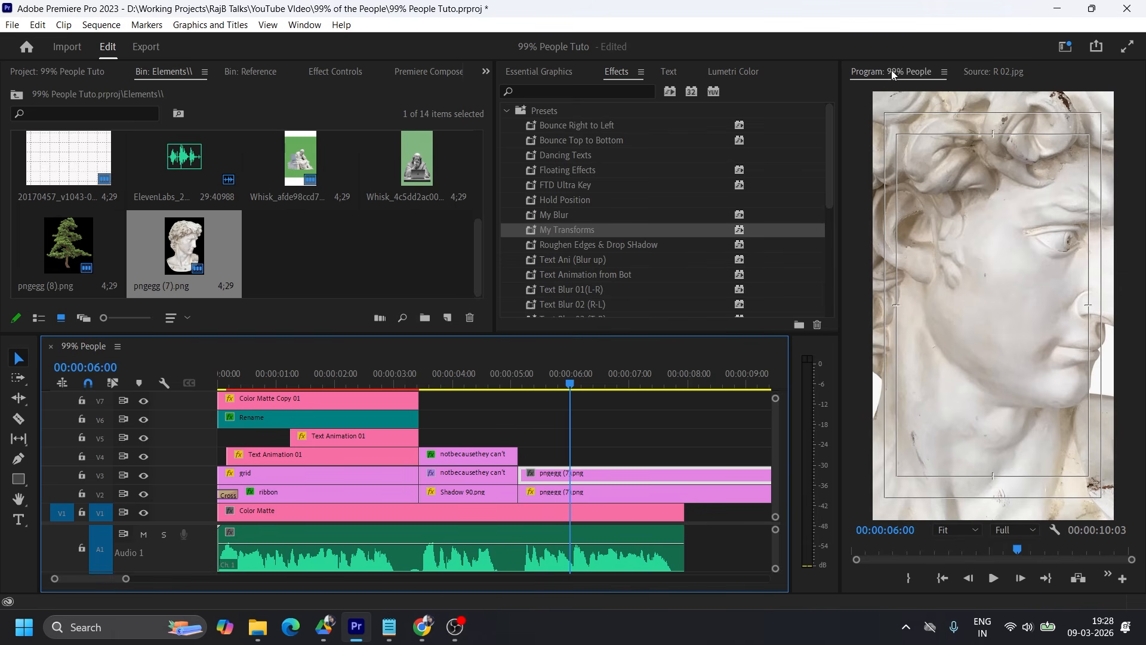
{"action": "left_click", "coordinate": [568, 496]}
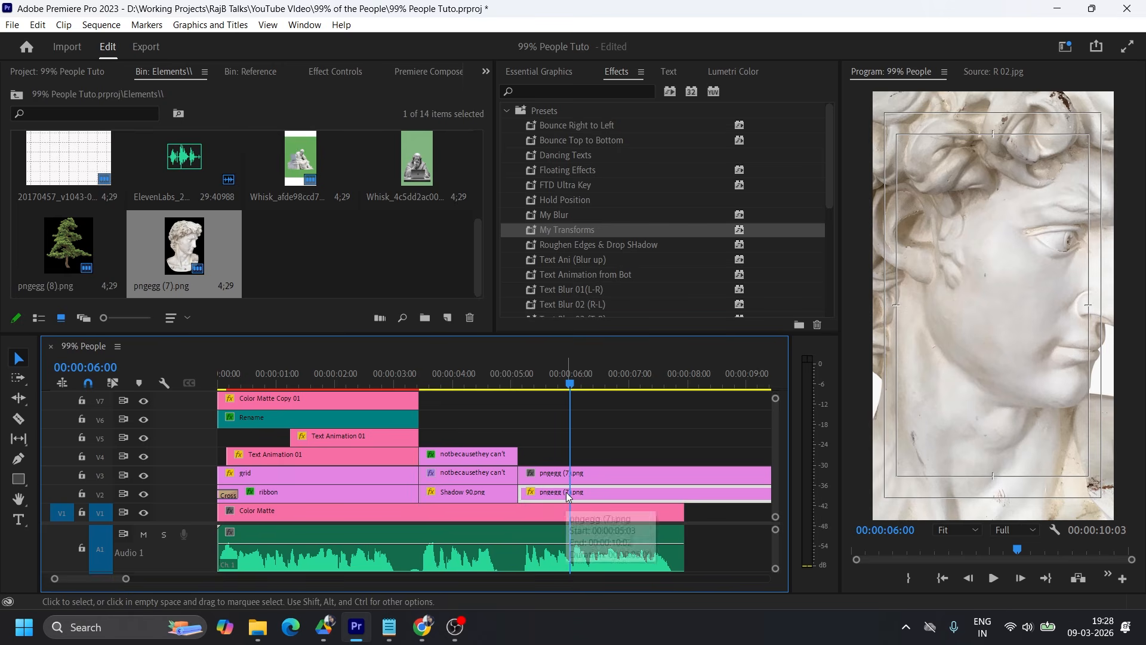
{"action": "key", "text": "Delete"}
{"action": "left_click", "coordinate": [565, 476]}
{"action": "left_click", "coordinate": [318, 72]}
{"action": "left_click_drag", "start_coordinate": [167, 163], "coordinate": [138, 163]}
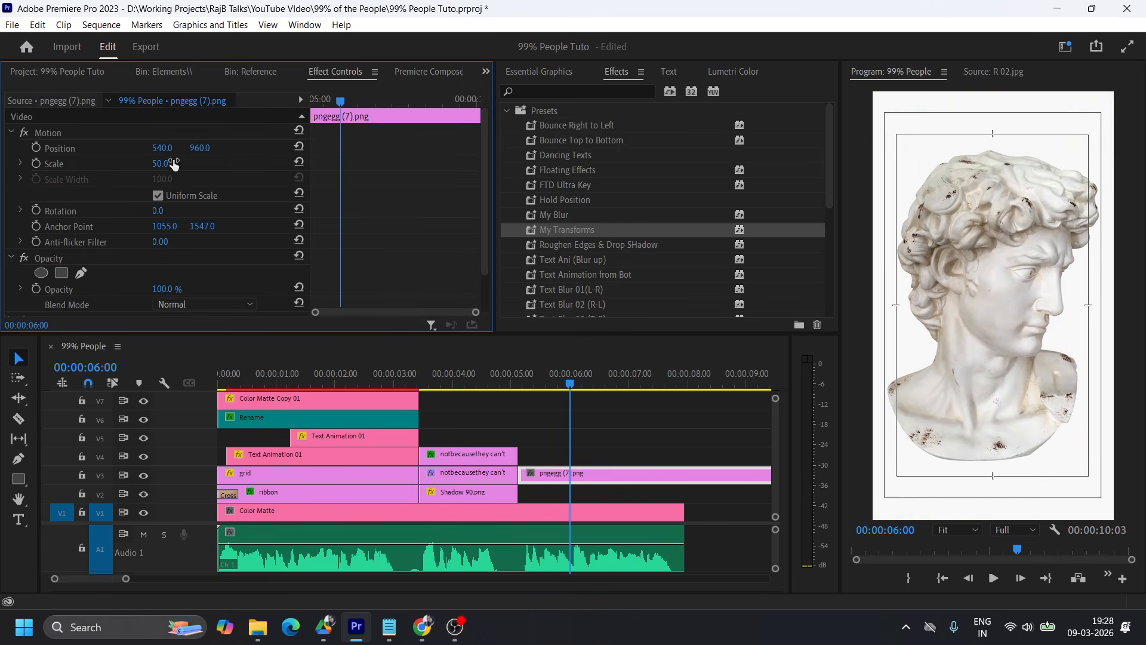
Warm and brighten the bust clip in Lumetri Color with temperature 13.2, tint 6.9 and exposure 0.3.
{"action": "left_click", "coordinate": [733, 71]}
{"action": "left_click_drag", "start_coordinate": [676, 184], "coordinate": [691, 204]}
{"action": "left_click", "coordinate": [690, 266]}
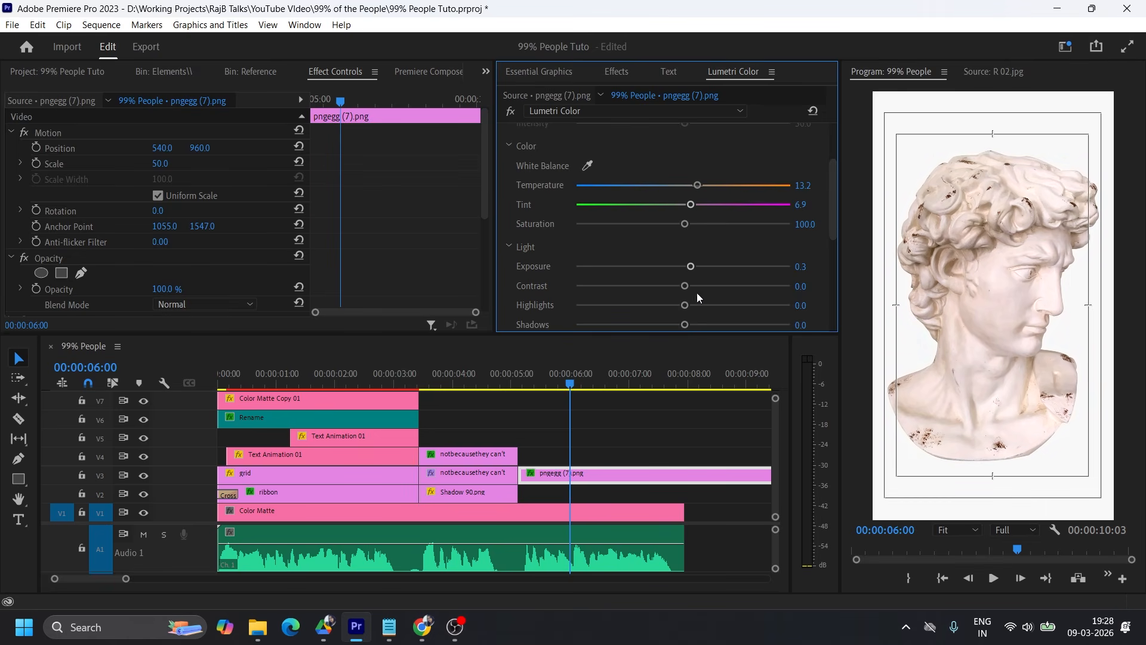
Set the bust's Lumetri contrast to 25, highlights to -78.5, shadows to -86.8, whites to 10.4 and blacks to -47.9.
{"action": "left_click_drag", "start_coordinate": [685, 304], "coordinate": [561, 302]}
{"action": "scroll", "coordinate": [710, 314], "scroll_direction": "down", "scroll_amount": 1}
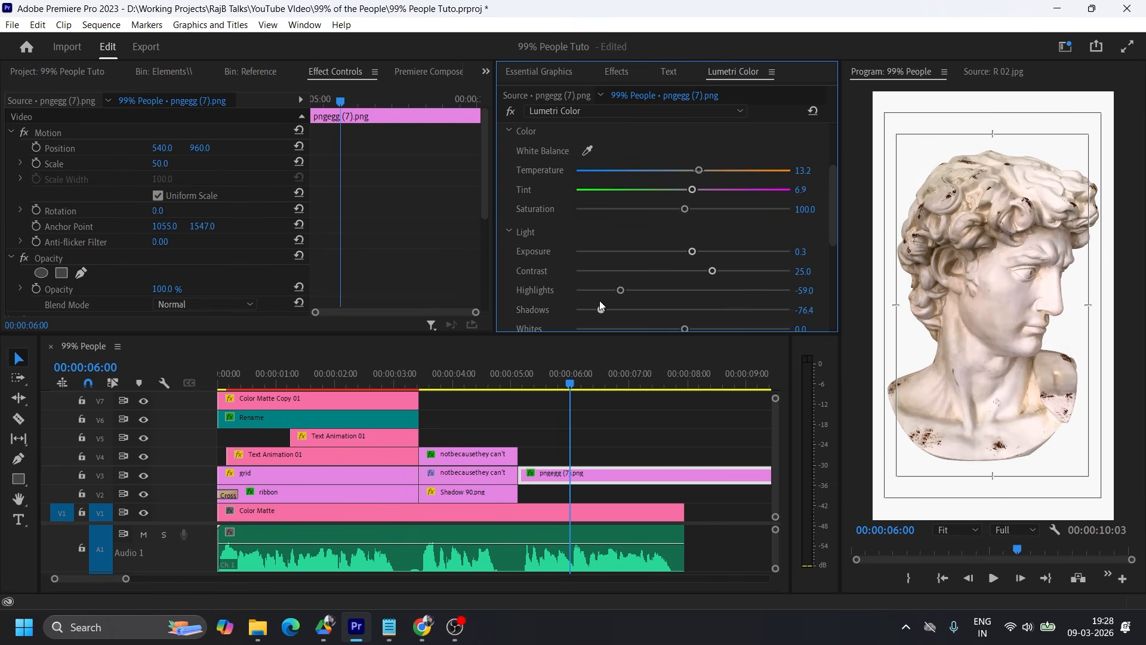
{"action": "scroll", "coordinate": [627, 302], "scroll_direction": "down", "scroll_amount": 1}
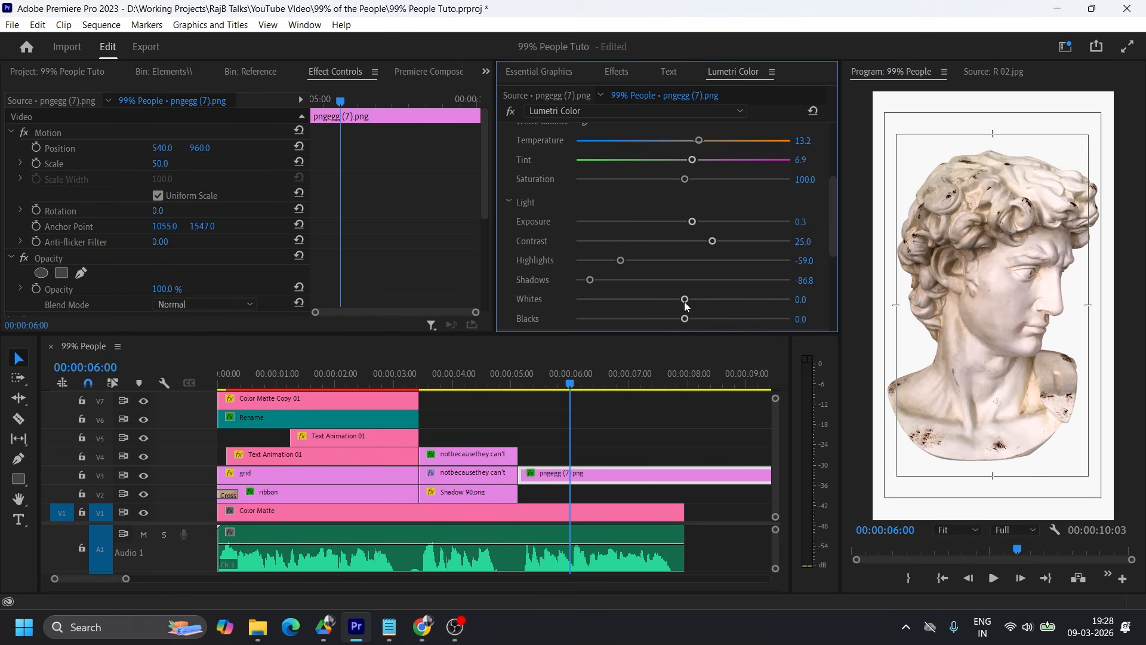
{"action": "mouse_move", "coordinate": [686, 304]}
{"action": "left_mouse_down"}
{"action": "mouse_move", "coordinate": [645, 299]}
{"action": "mouse_move", "coordinate": [680, 301]}
{"action": "left_mouse_up"}
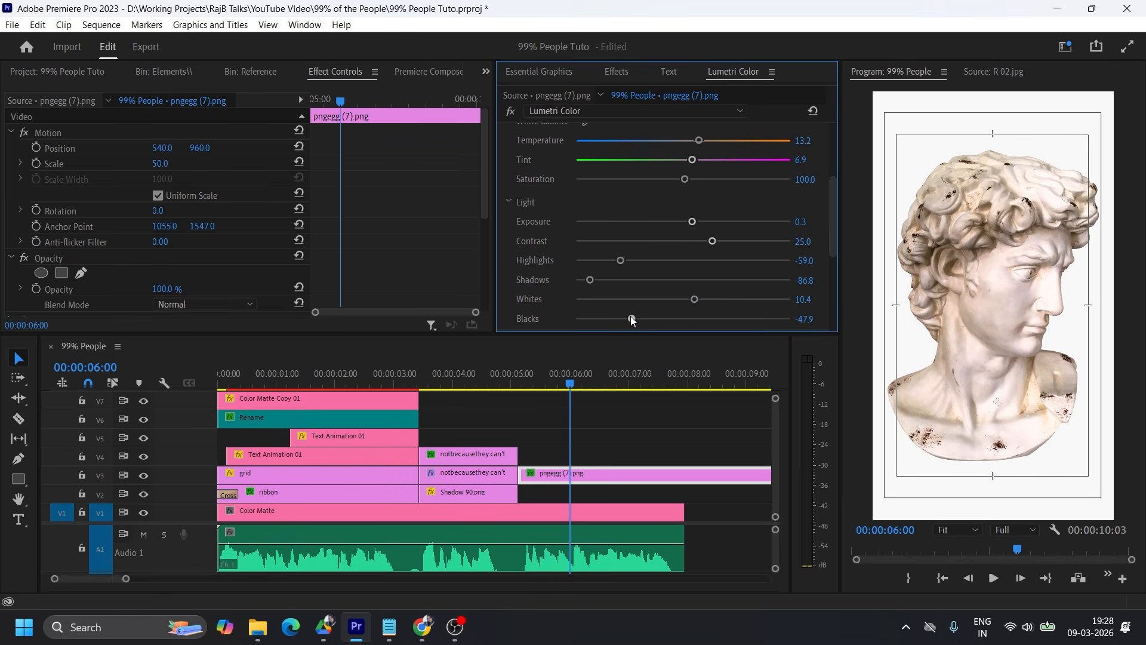
{"action": "left_click_drag", "start_coordinate": [621, 278], "coordinate": [599, 279]}
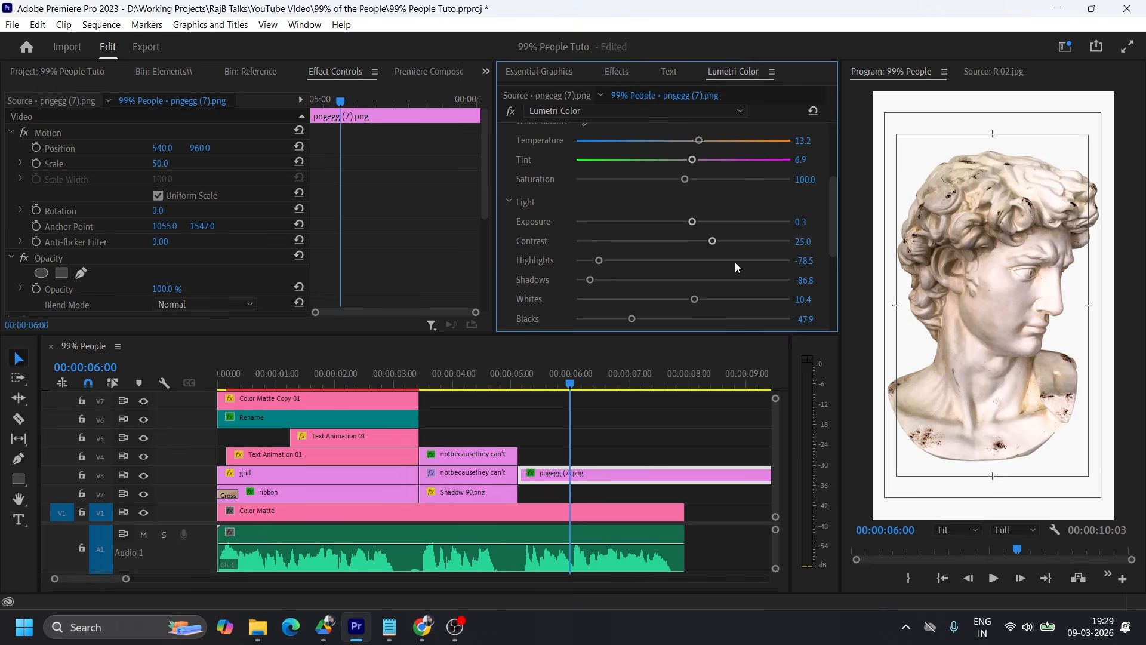
Scale the bust clip to 38 and reposition it to 272, 632 in the frame's upper-left area.
{"action": "left_click", "coordinate": [597, 481]}
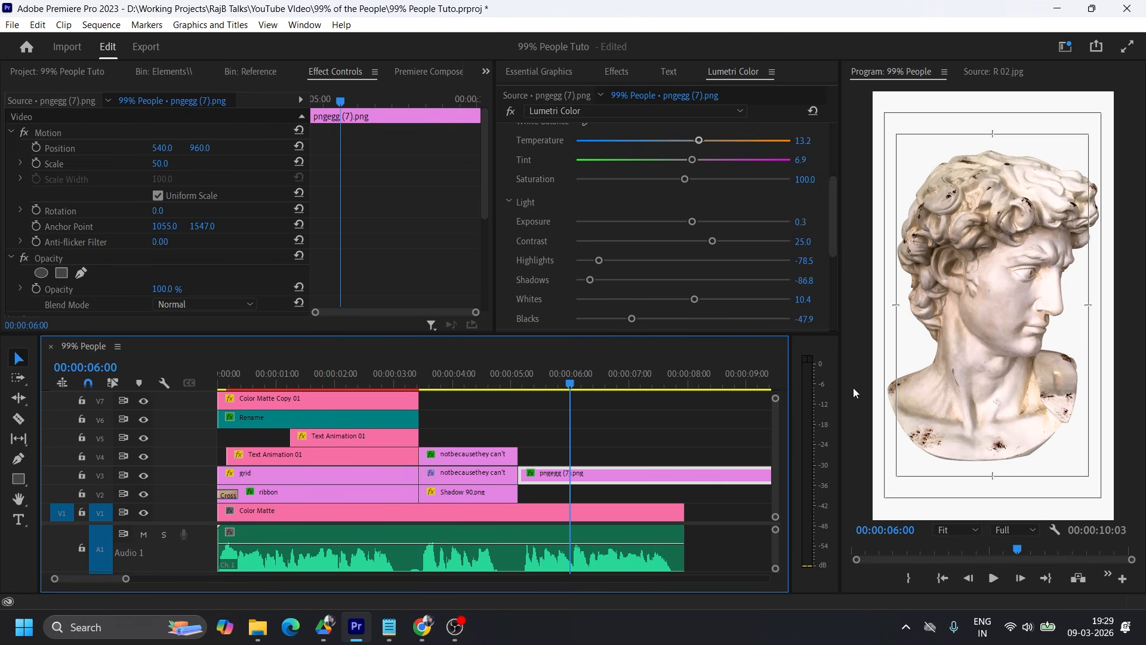
{"action": "left_click_drag", "start_coordinate": [160, 163], "coordinate": [12, 148]}
{"action": "left_click_drag", "start_coordinate": [203, 149], "coordinate": [9, 149]}
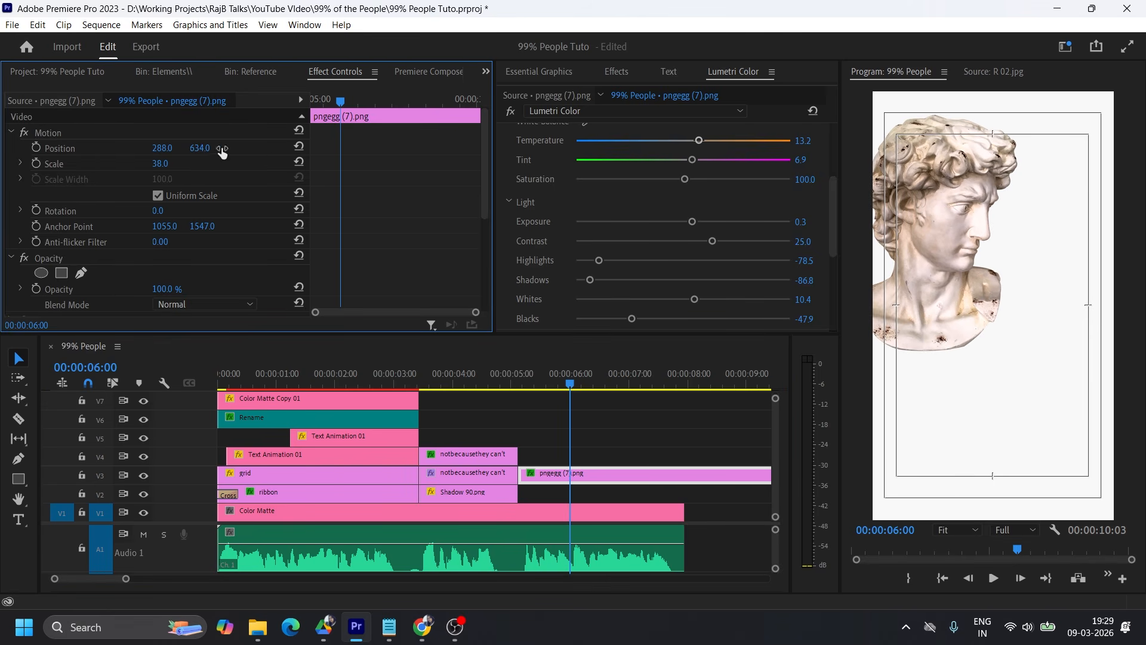
{"action": "left_click_drag", "start_coordinate": [201, 152], "coordinate": [194, 153]}
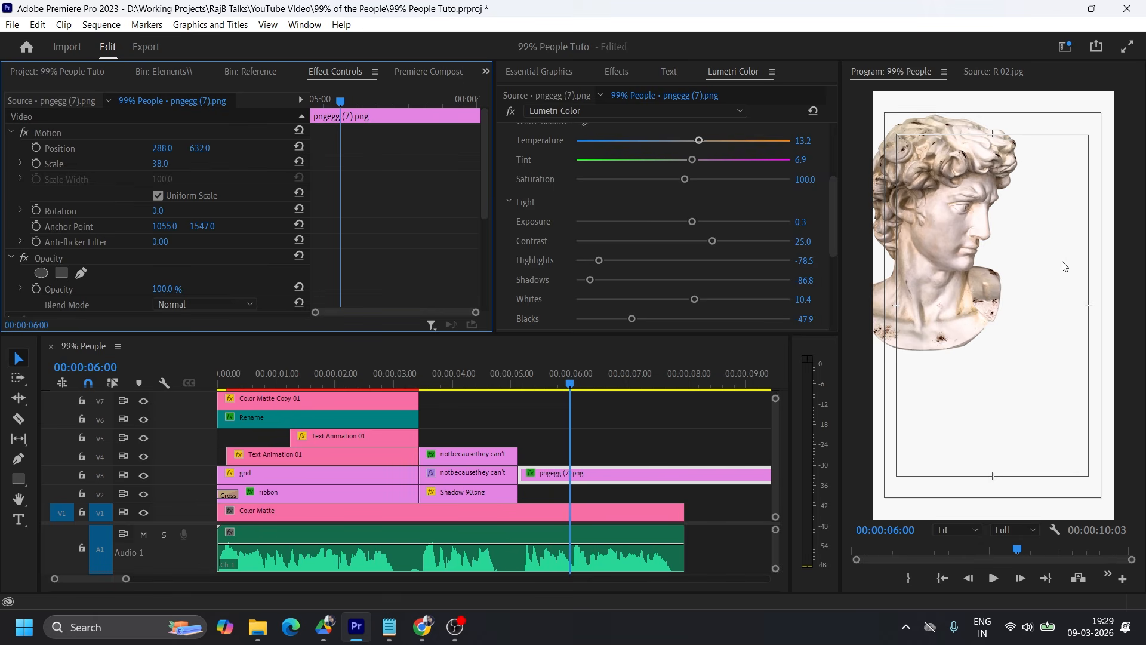
{"action": "left_click_drag", "start_coordinate": [162, 148], "coordinate": [152, 148]}
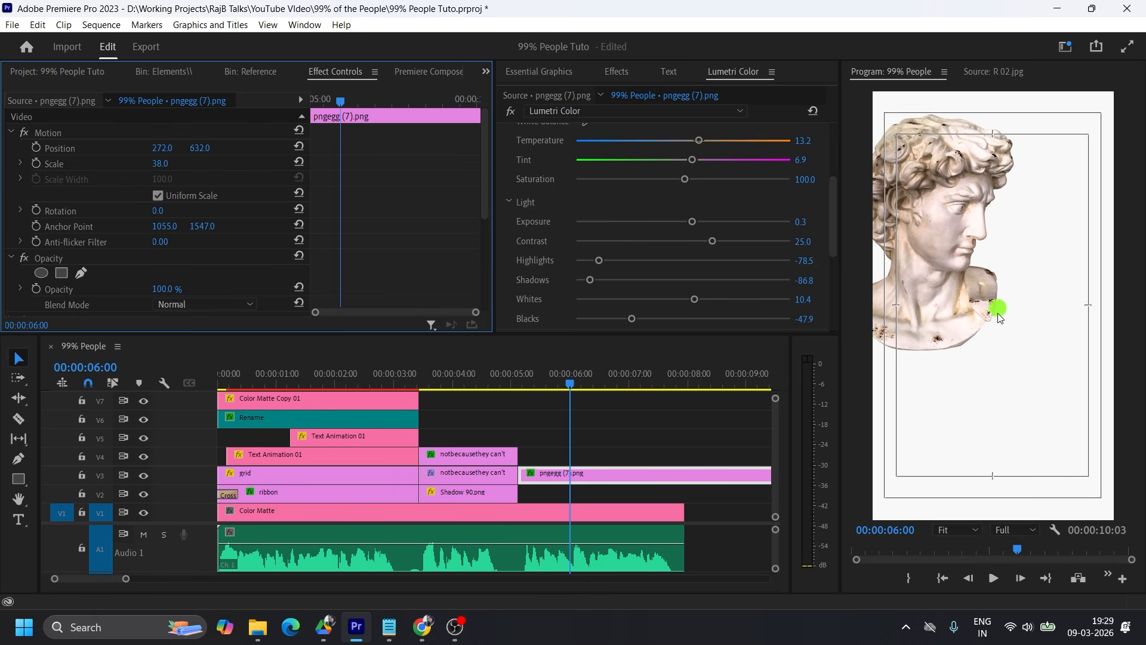
Apply a Drop Shadow effect to the bust clip with opacity 85%, distance 190 and softness 617.
{"action": "left_click", "coordinate": [615, 72]}
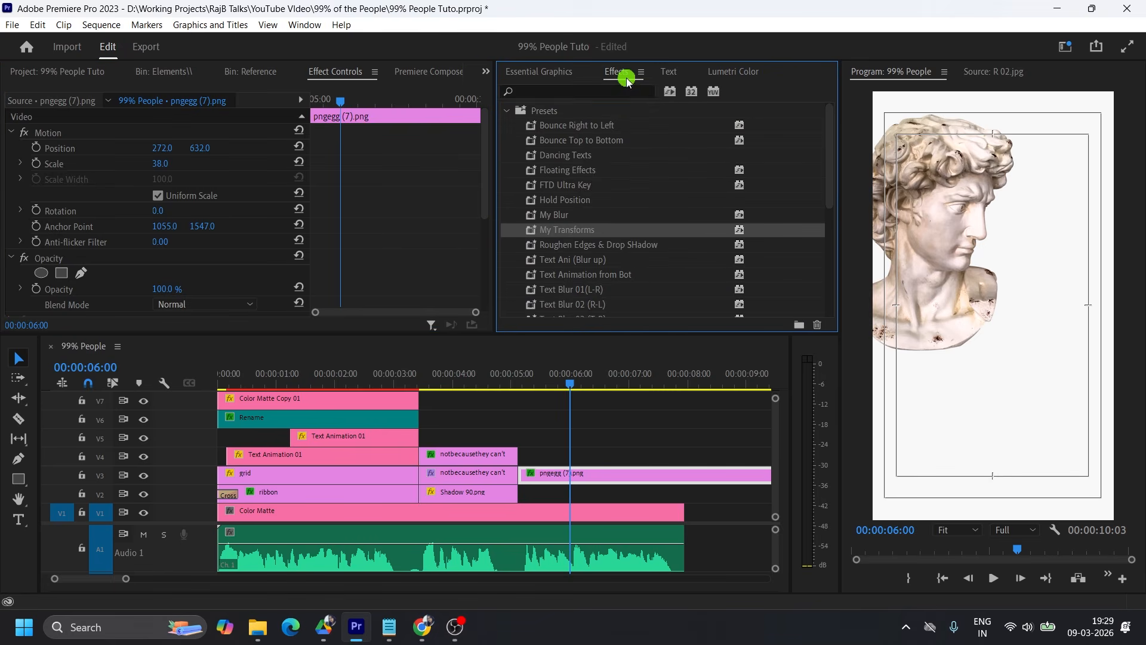
{"action": "left_click", "coordinate": [557, 89]}
{"action": "type", "text": "drop s"}
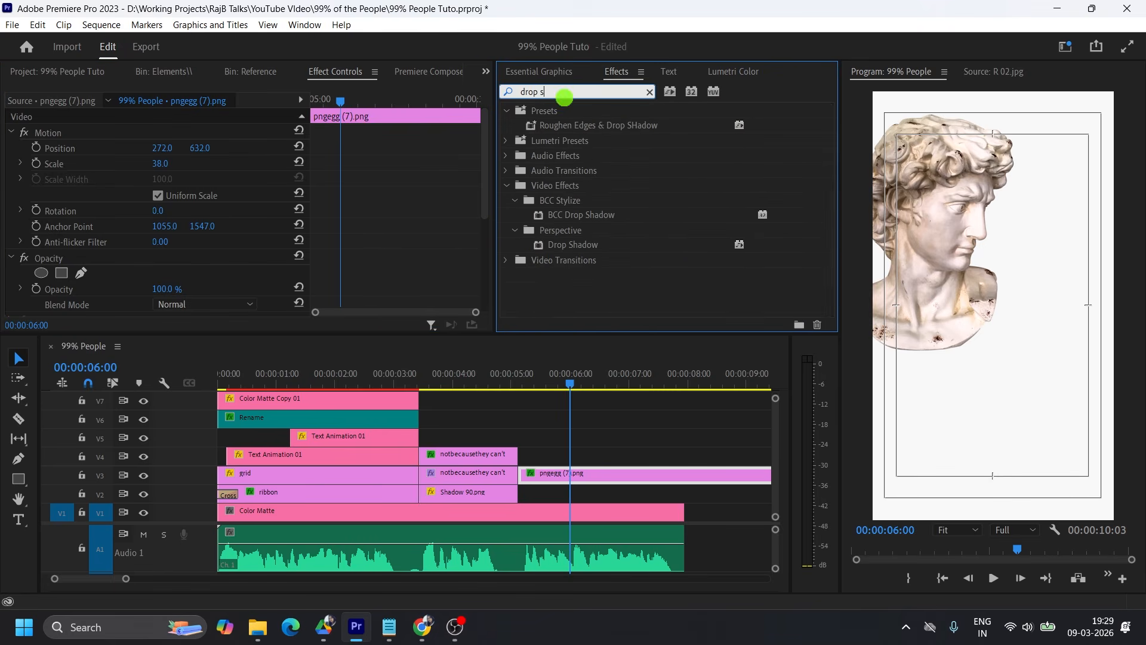
{"action": "left_click_drag", "start_coordinate": [573, 244], "coordinate": [404, 192]}
{"action": "left_click_drag", "start_coordinate": [157, 286], "coordinate": [611, 286]}
{"action": "left_click_drag", "start_coordinate": [169, 241], "coordinate": [157, 228]}
{"action": "scroll", "coordinate": [270, 279], "scroll_direction": "down", "scroll_amount": 1}
{"action": "scroll", "coordinate": [269, 281], "scroll_direction": "up", "scroll_amount": 1}
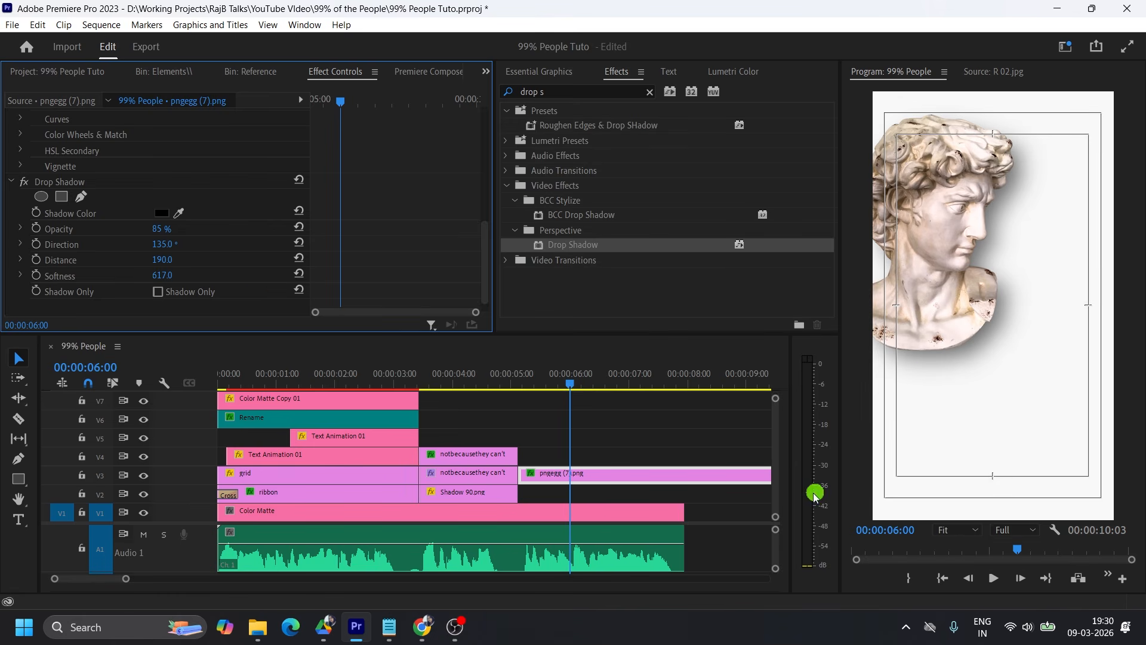
Move the bust clip from V3 down to V2 and collapse its Drop Shadow settings.
{"action": "left_click_drag", "start_coordinate": [555, 482], "coordinate": [555, 501]}
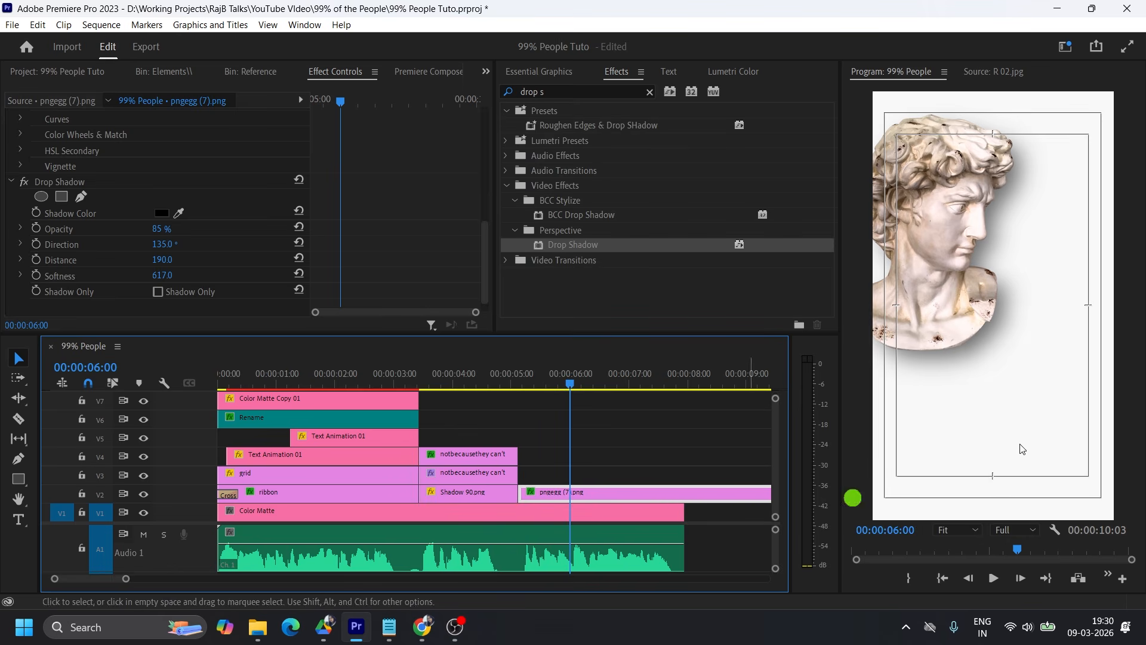
{"action": "left_click", "coordinate": [16, 184]}
{"action": "left_click", "coordinate": [954, 341]}
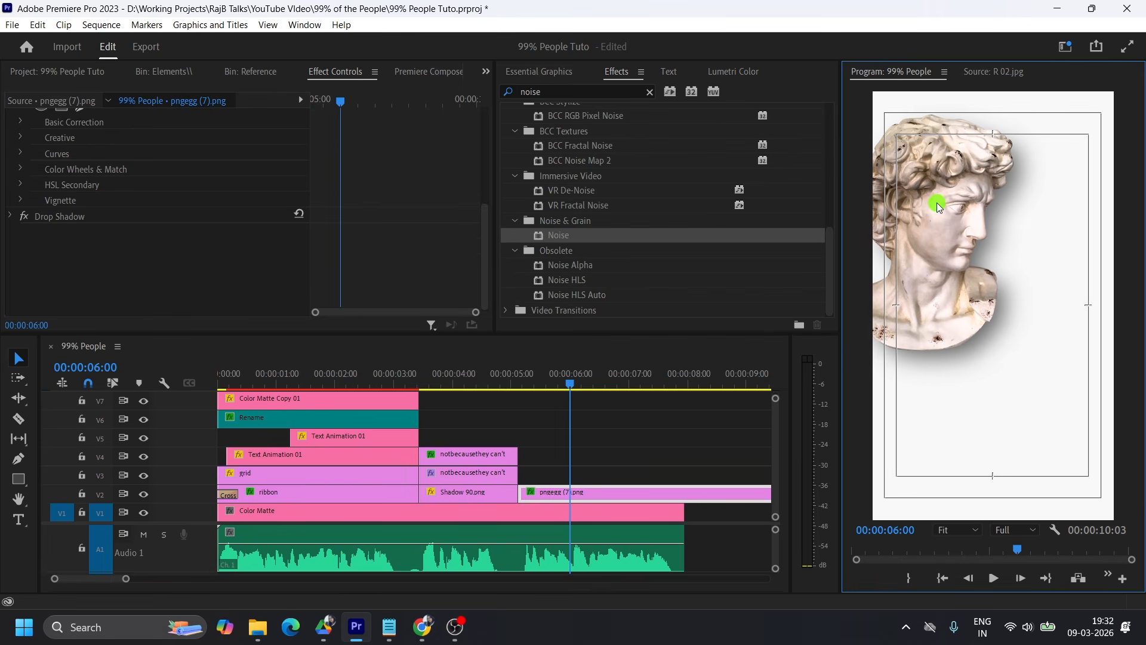
Apply the Noise effect to the bust clip with color noise turned off and the amount set to 50%.
{"action": "left_click_drag", "start_coordinate": [570, 235], "coordinate": [555, 491]}
{"action": "left_click", "coordinate": [161, 262]}
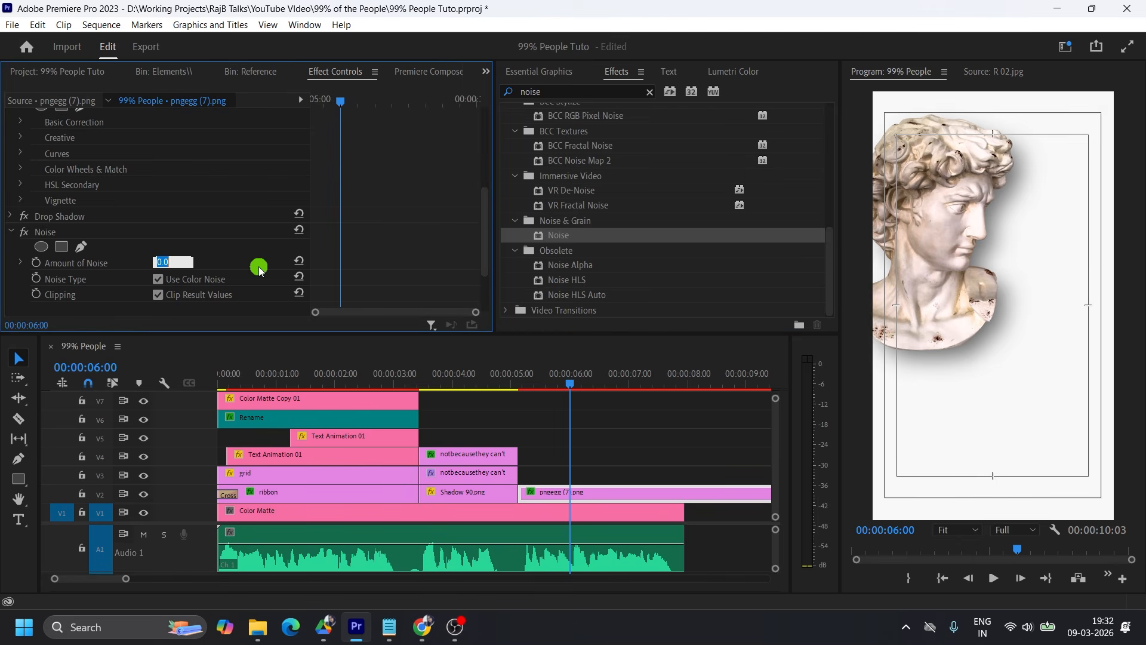
{"action": "key", "text": "Return"}
{"action": "left_click", "coordinate": [158, 279]}
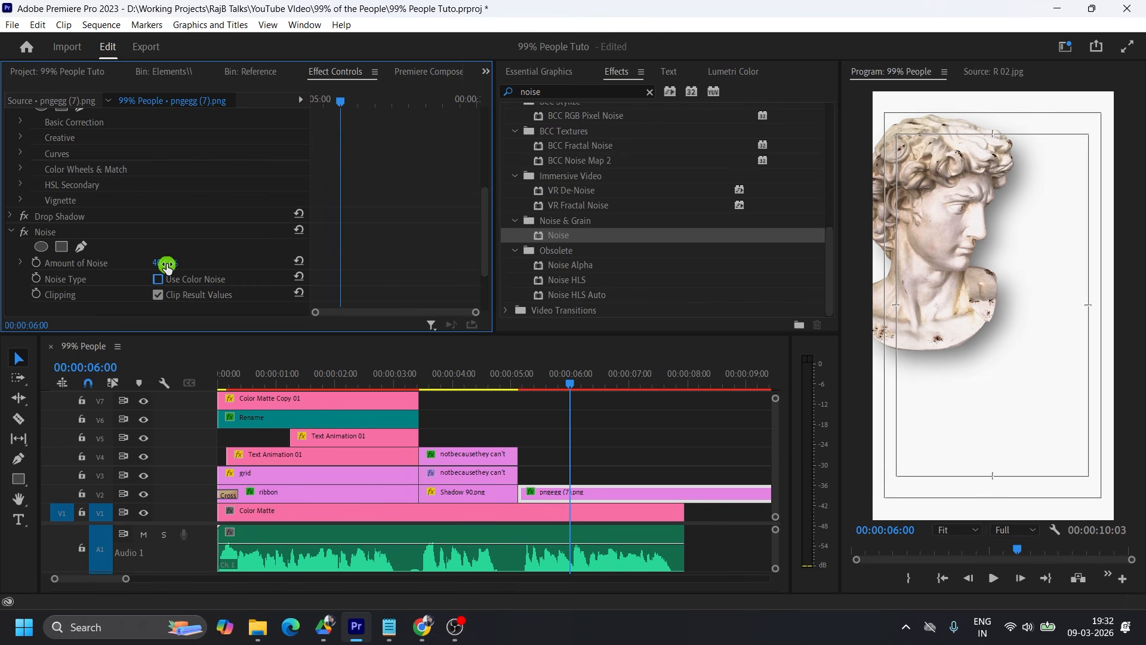
{"action": "left_click", "coordinate": [166, 265]}
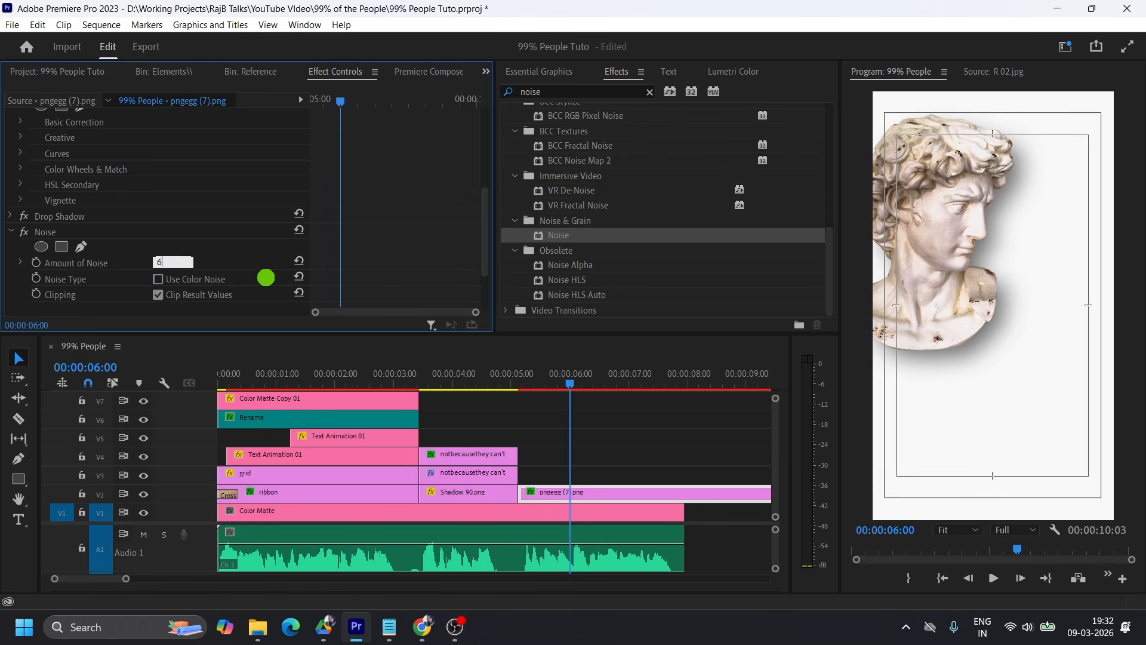
{"action": "key", "text": "Return"}
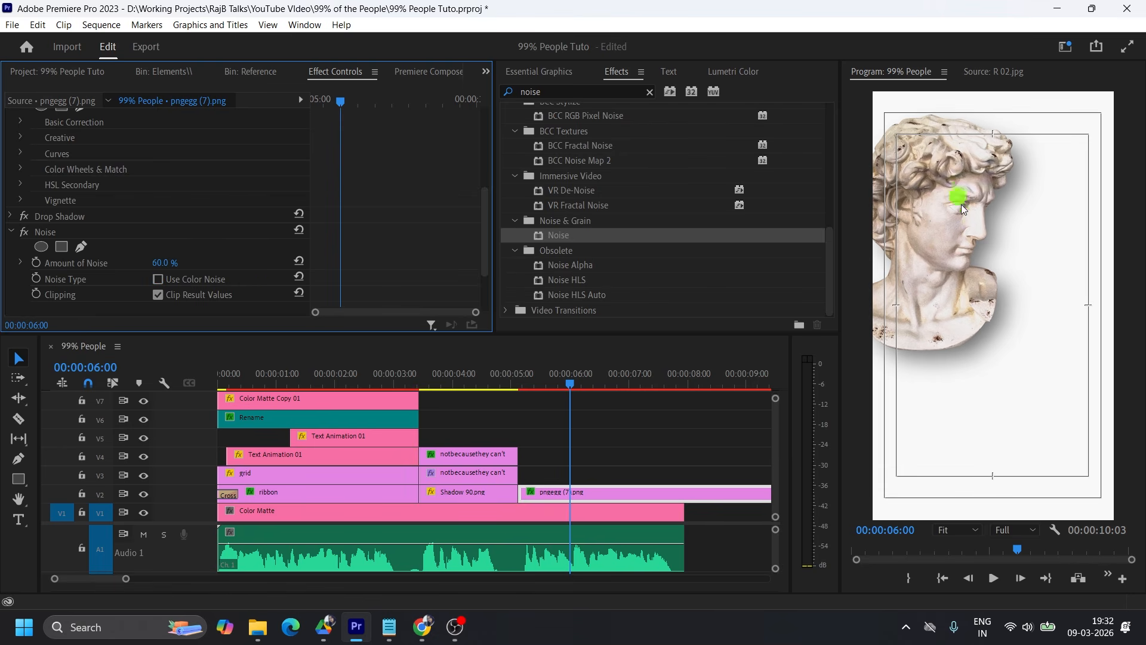
{"action": "left_click", "coordinate": [173, 260]}
Magnify the program preview to 75% and toggle the bust's Noise effect off and on to compare the texture.
{"action": "left_click", "coordinate": [961, 530]}
{"action": "left_click", "coordinate": [960, 398]}
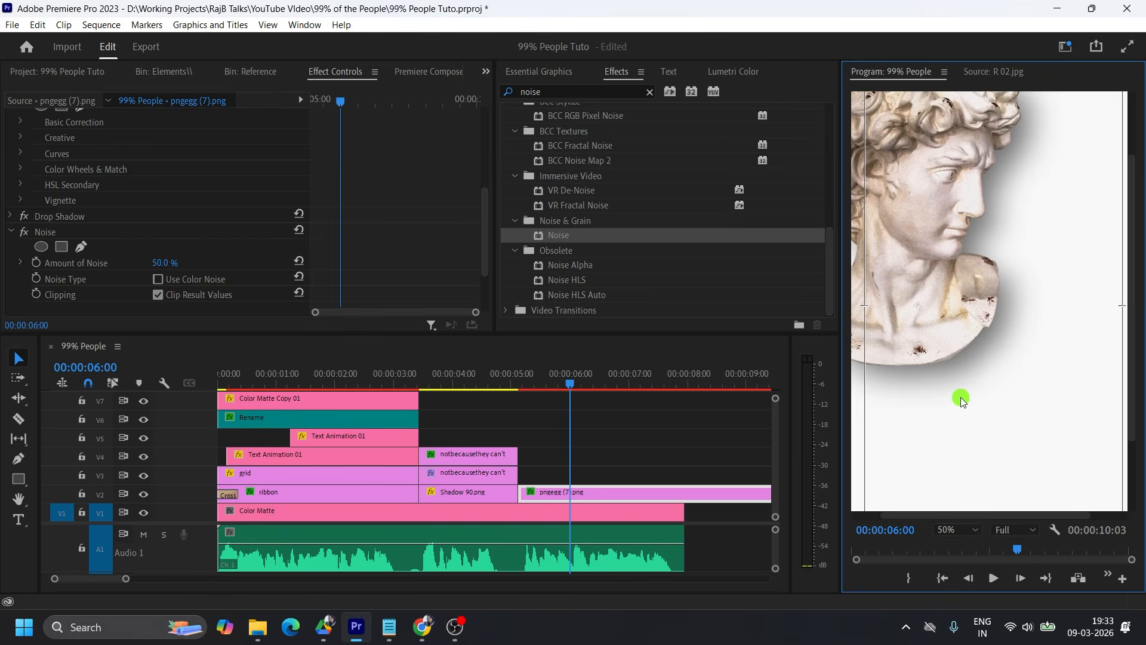
{"action": "left_click", "coordinate": [967, 530]}
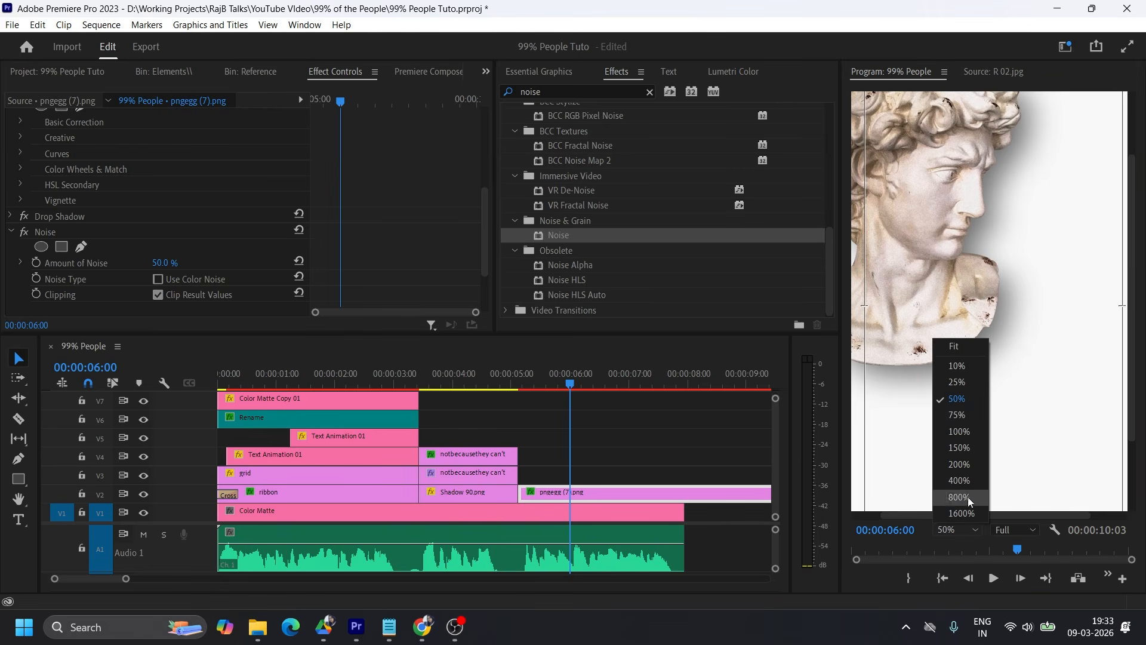
{"action": "left_click", "coordinate": [965, 413]}
{"action": "scroll", "coordinate": [1133, 366], "scroll_direction": "up", "scroll_amount": 2}
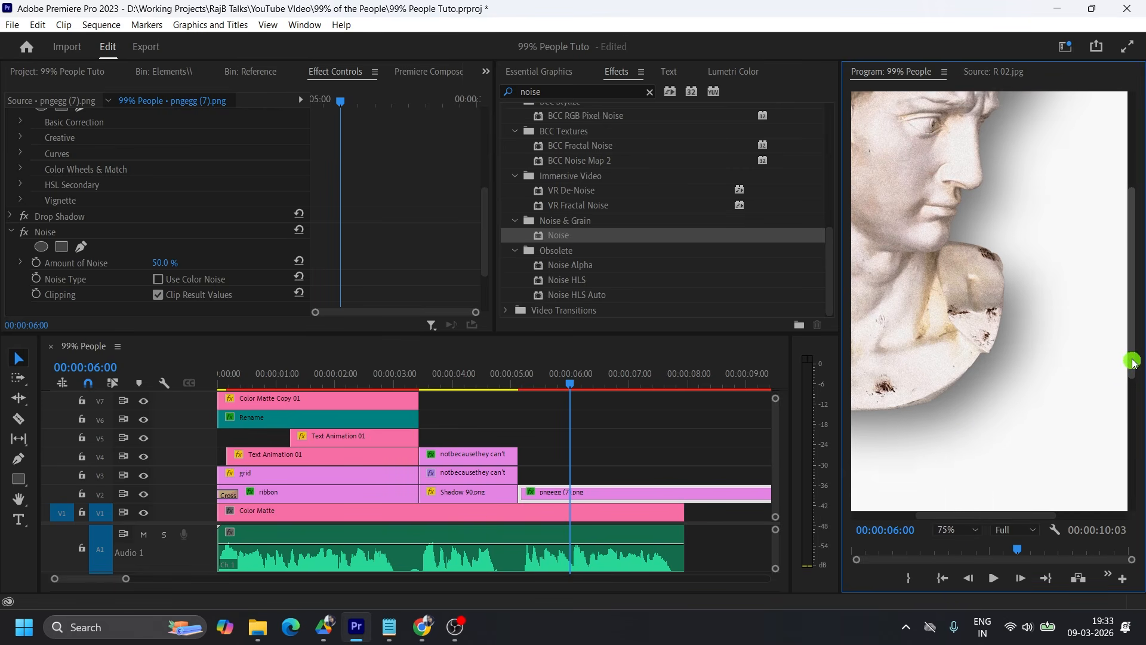
{"action": "left_click_drag", "start_coordinate": [1133, 365], "coordinate": [1130, 340]}
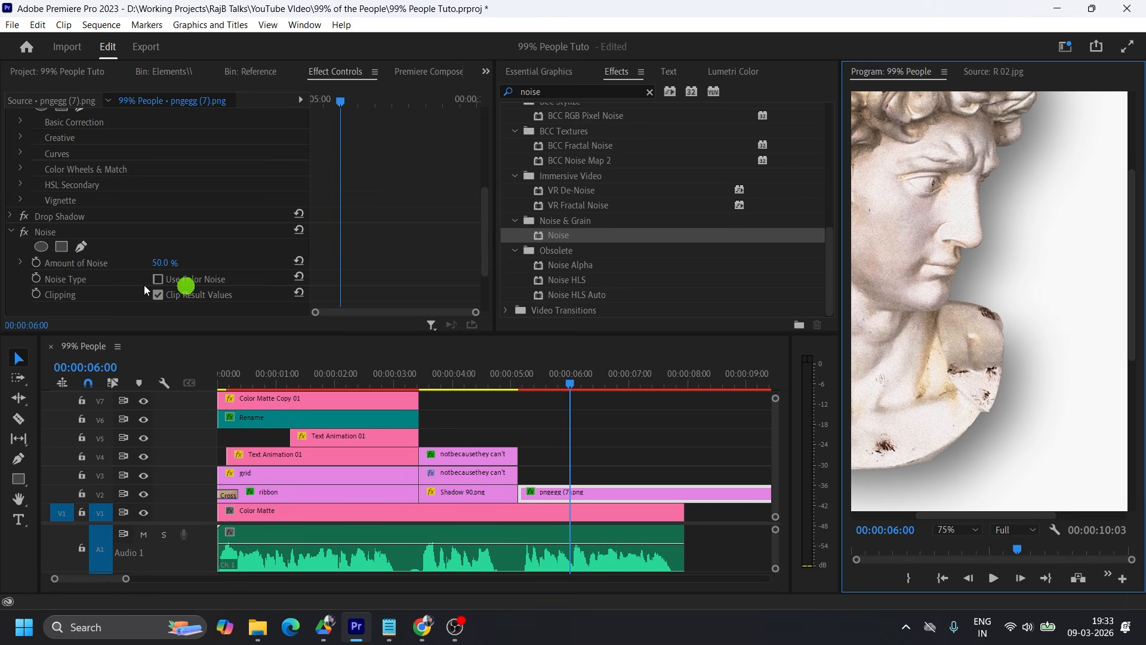
{"action": "left_click", "coordinate": [28, 232]}
{"action": "left_click", "coordinate": [29, 233]}
{"action": "left_click", "coordinate": [29, 233]}
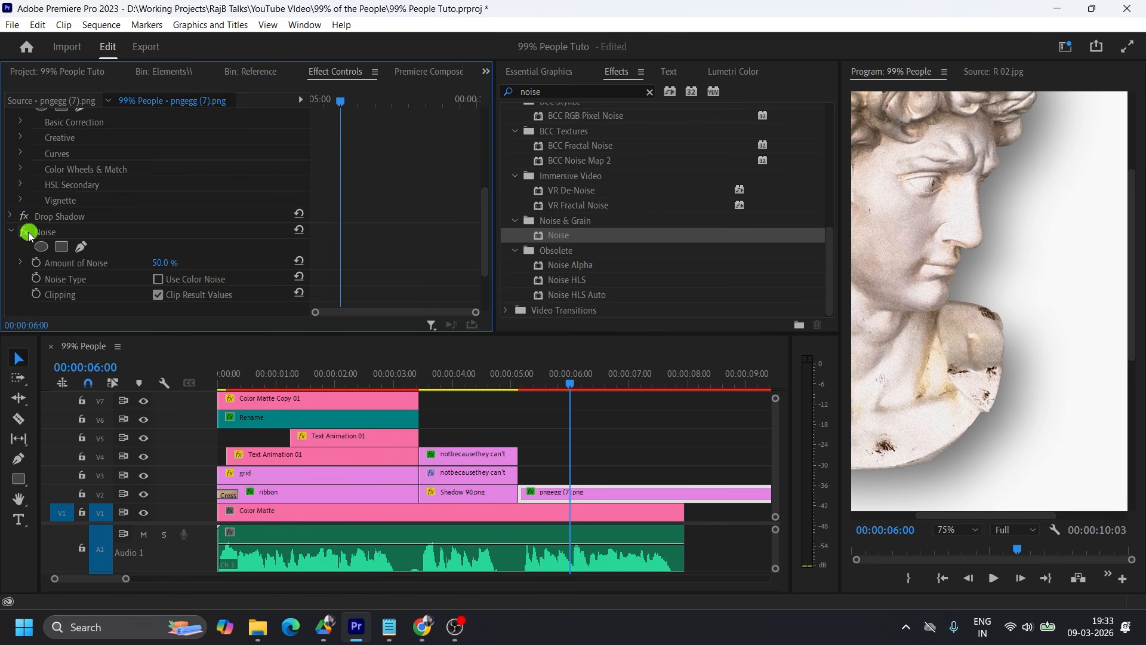
Lower the bust's Noise amount to 40% and fit the program preview to the whole frame.
{"action": "left_click", "coordinate": [29, 232]}
{"action": "left_click", "coordinate": [28, 232]}
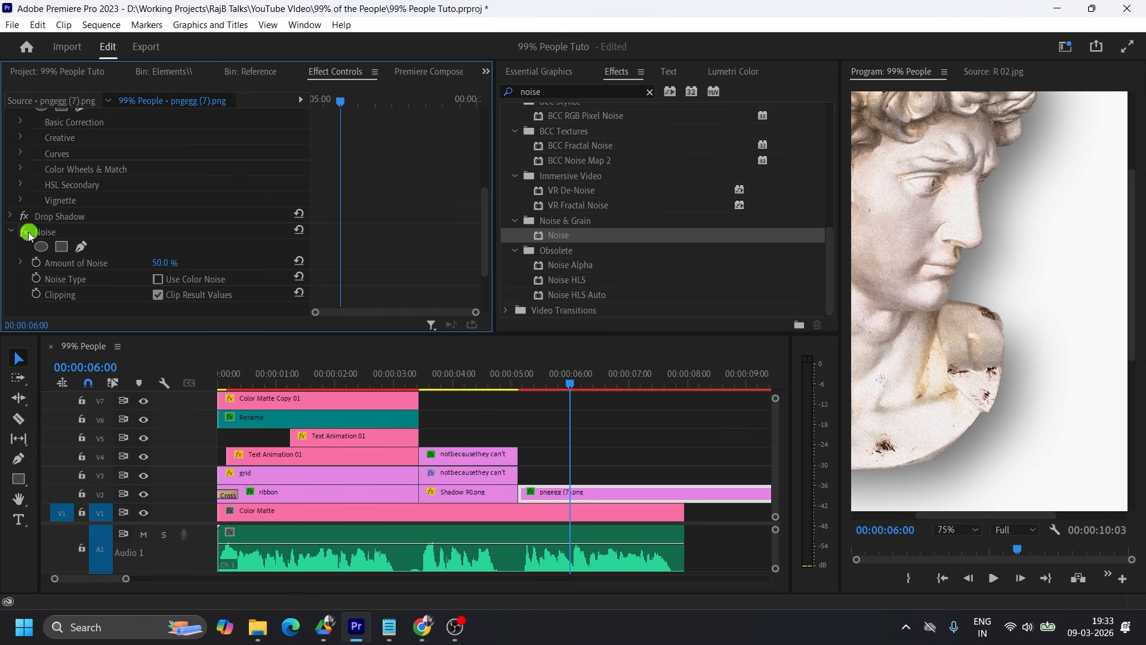
{"action": "left_click", "coordinate": [163, 263]}
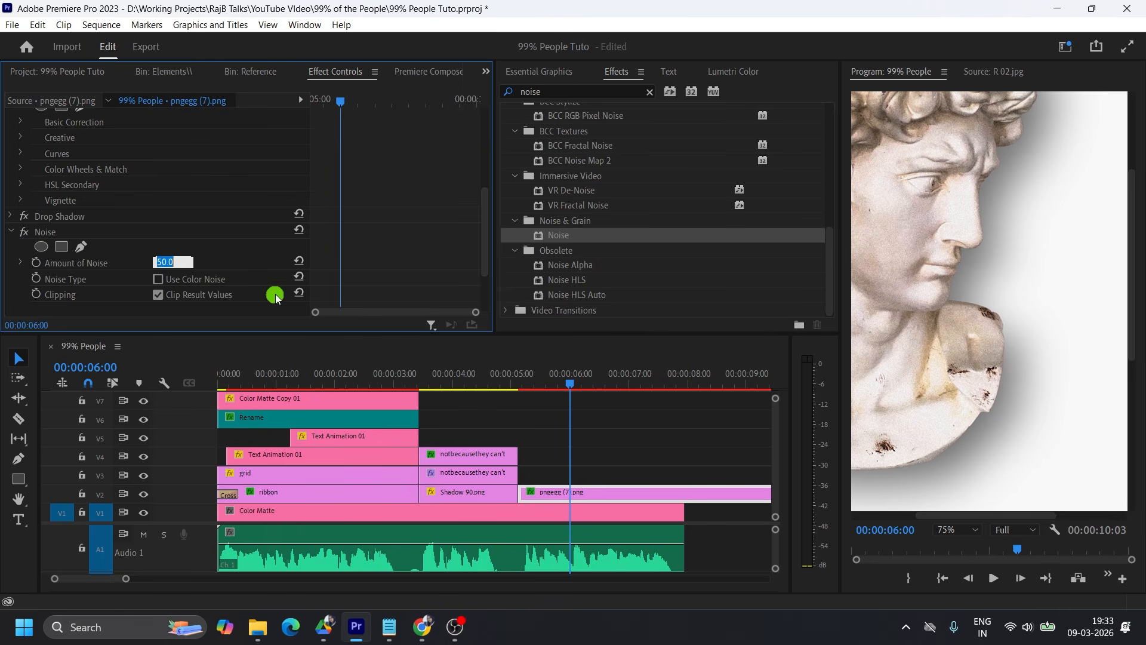
{"action": "left_click", "coordinate": [276, 296]}
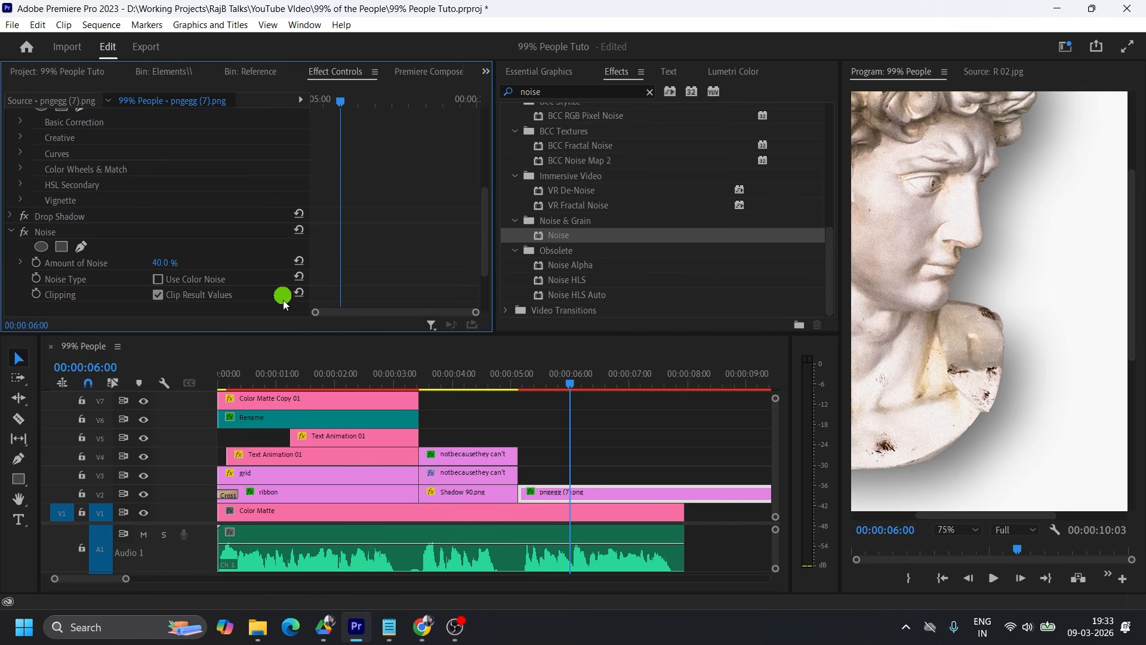
{"action": "left_click", "coordinate": [957, 530]}
{"action": "left_click", "coordinate": [971, 348]}
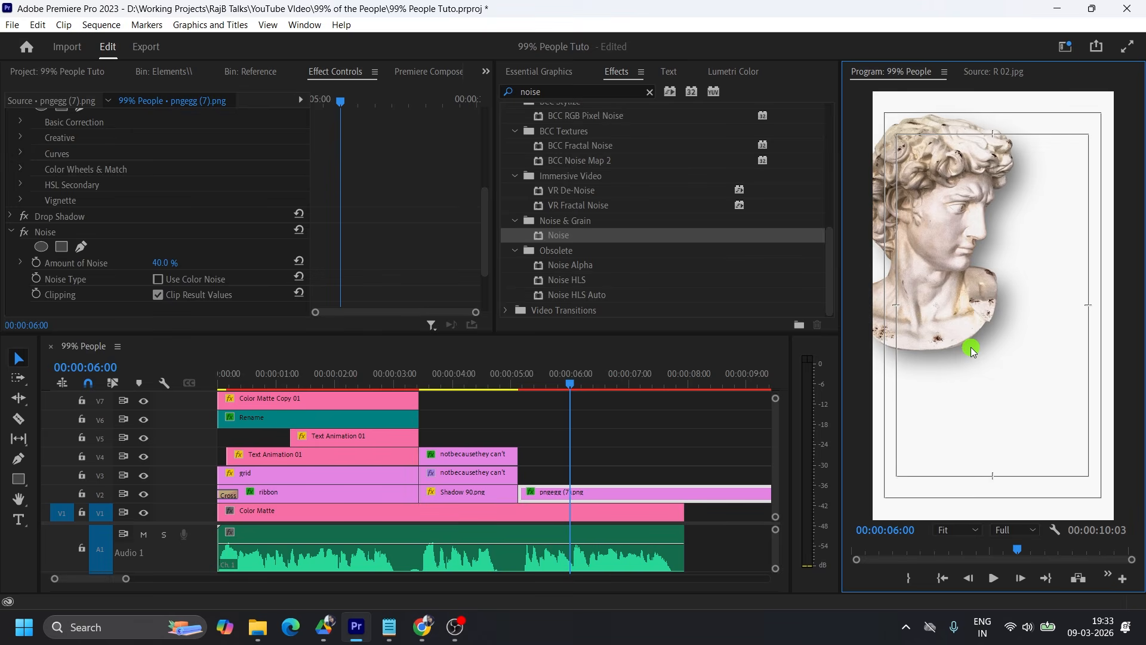
Examine the layout of the R 02.jpg reference image, then return to the sequence preview.
{"action": "left_click", "coordinate": [250, 71]}
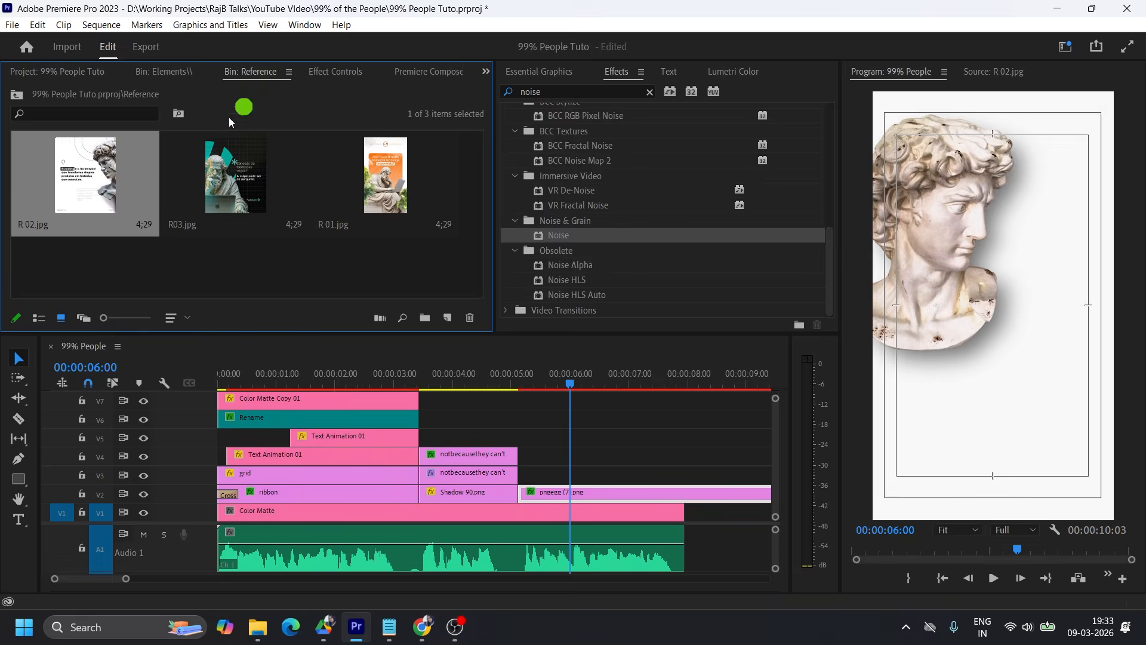
{"action": "double_click", "coordinate": [90, 183]}
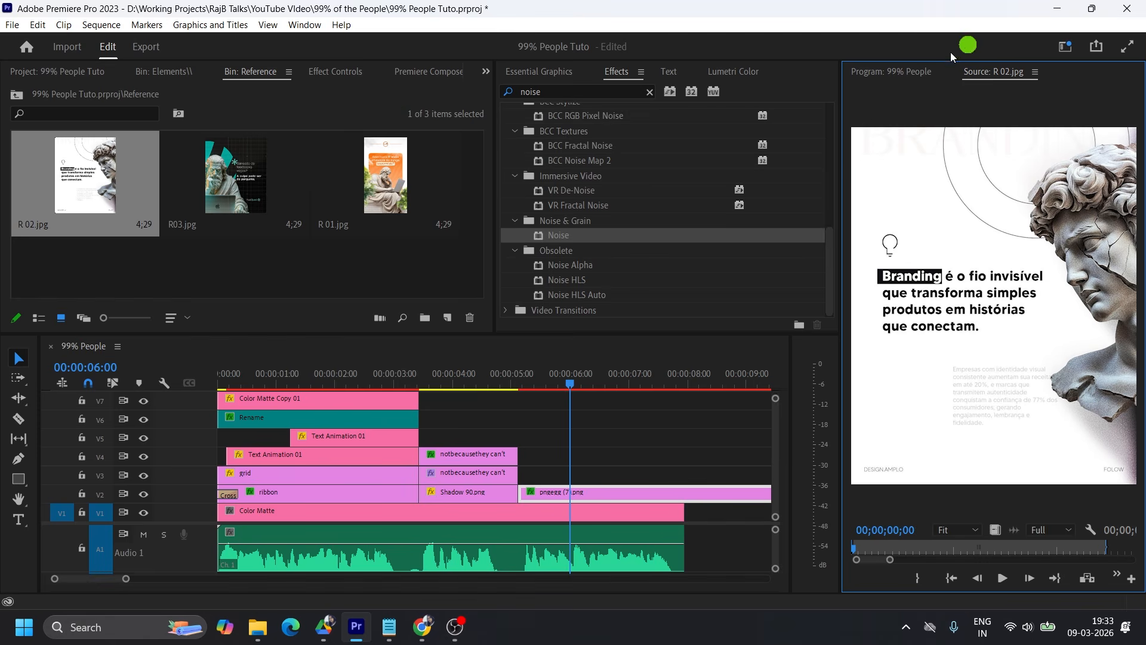
{"action": "left_click", "coordinate": [892, 73]}
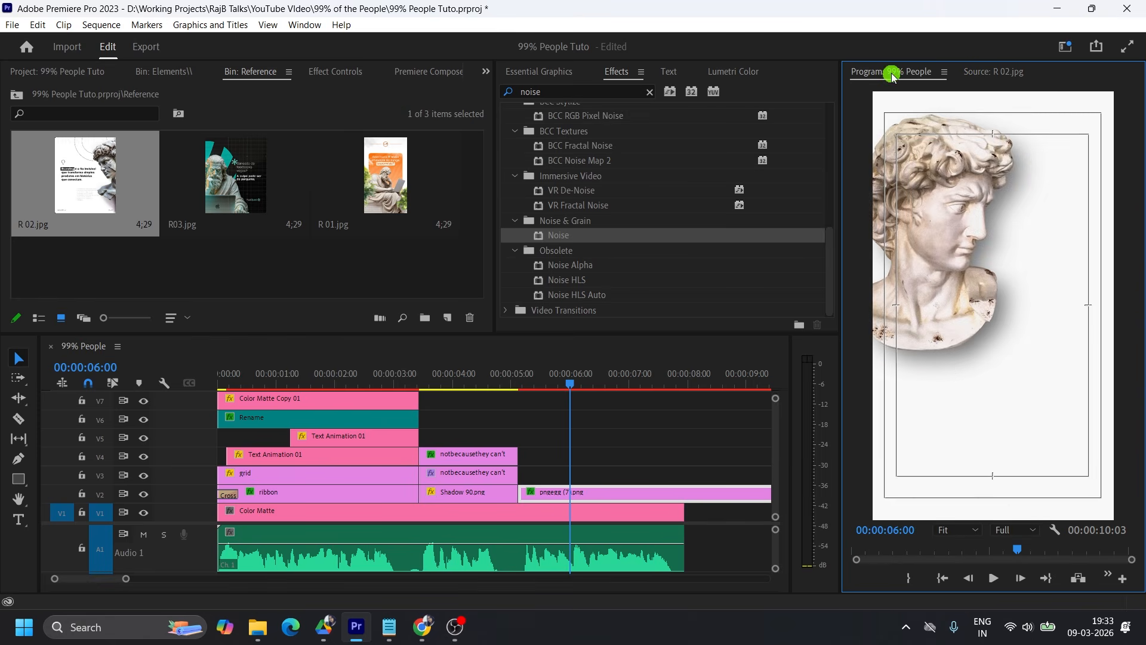
Enlarge the bust clip to scale 53 and reposition it at 140, 828.
{"action": "left_click", "coordinate": [578, 496]}
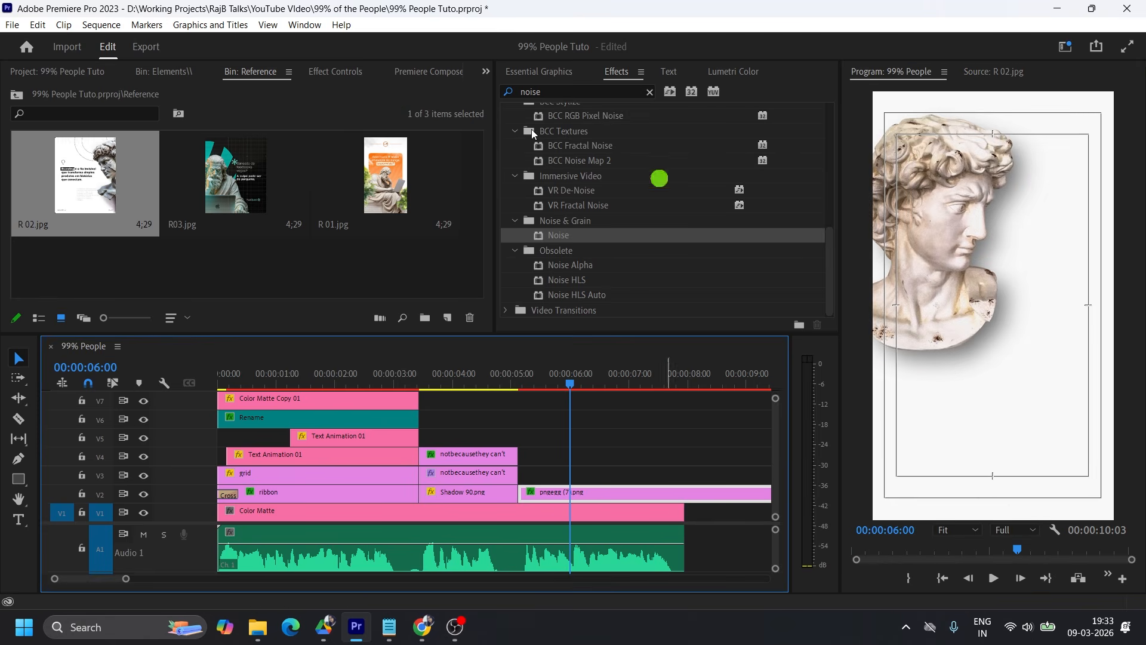
{"action": "left_click", "coordinate": [313, 73]}
{"action": "left_click_drag", "start_coordinate": [169, 169], "coordinate": [118, 152]}
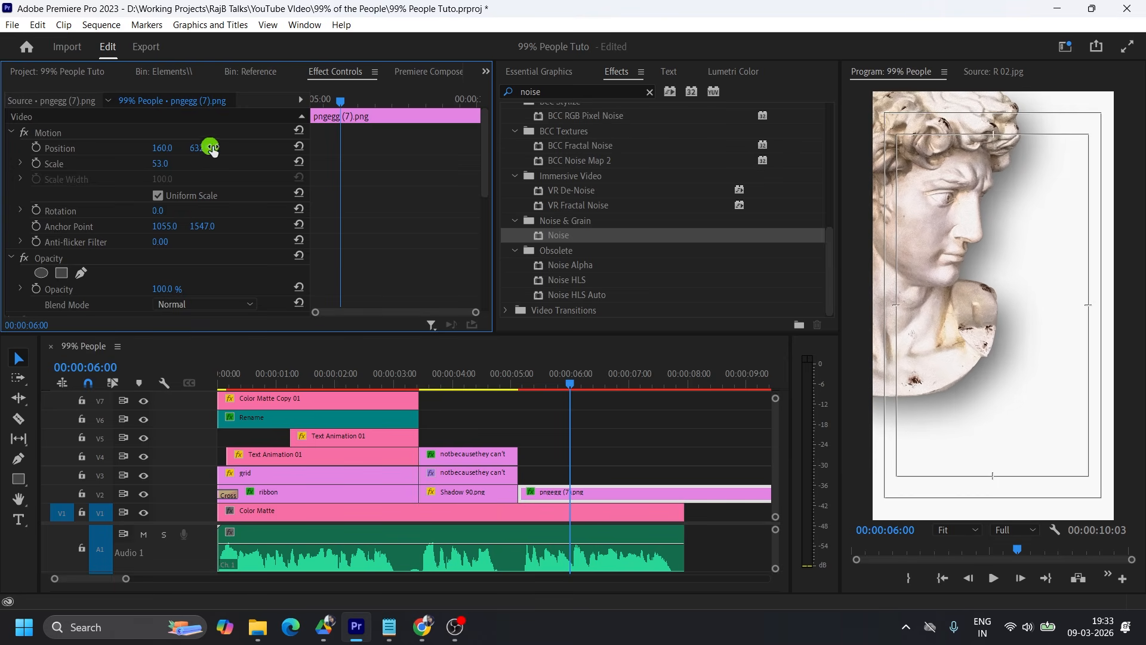
{"action": "left_click_drag", "start_coordinate": [208, 148], "coordinate": [355, 143]}
{"action": "left_click_drag", "start_coordinate": [161, 148], "coordinate": [153, 148]}
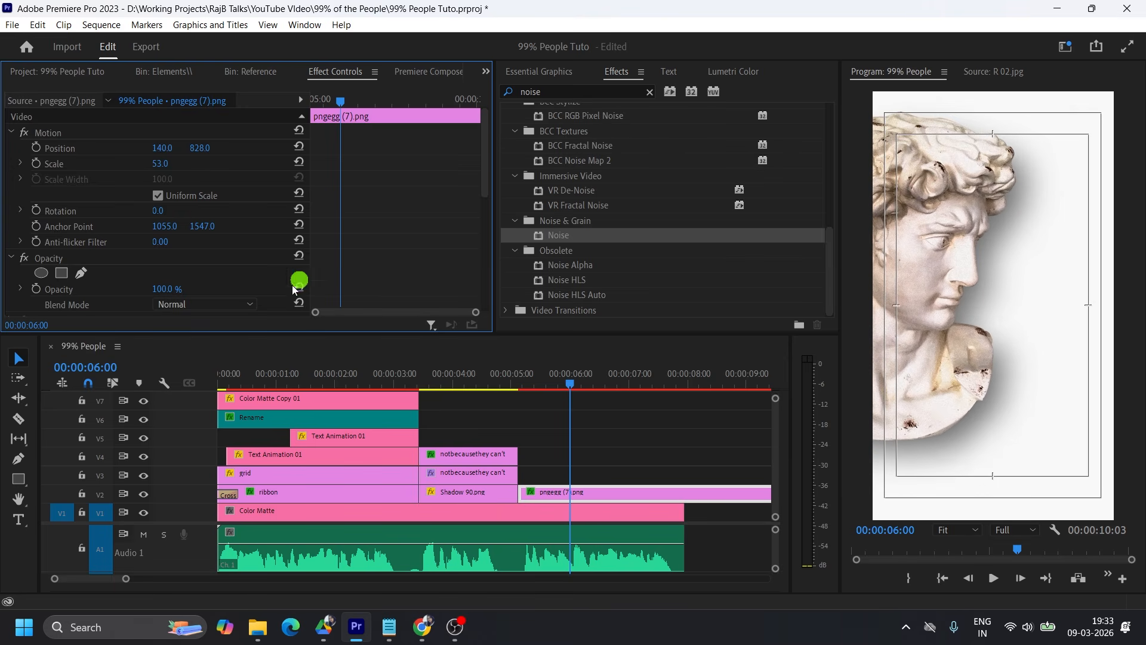
Change the direction of the bust's Drop Shadow to 172°.
{"action": "scroll", "coordinate": [346, 254], "scroll_direction": "down", "scroll_amount": 5}
{"action": "scroll", "coordinate": [347, 254], "scroll_direction": "down", "scroll_amount": 2}
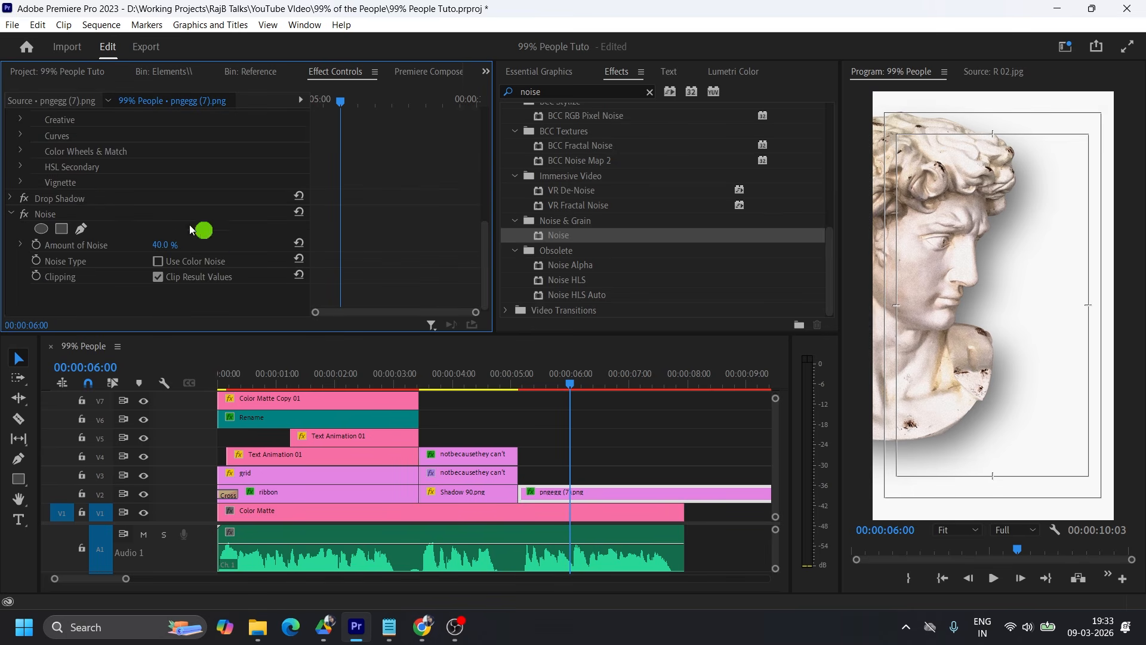
{"action": "left_click", "coordinate": [12, 197]}
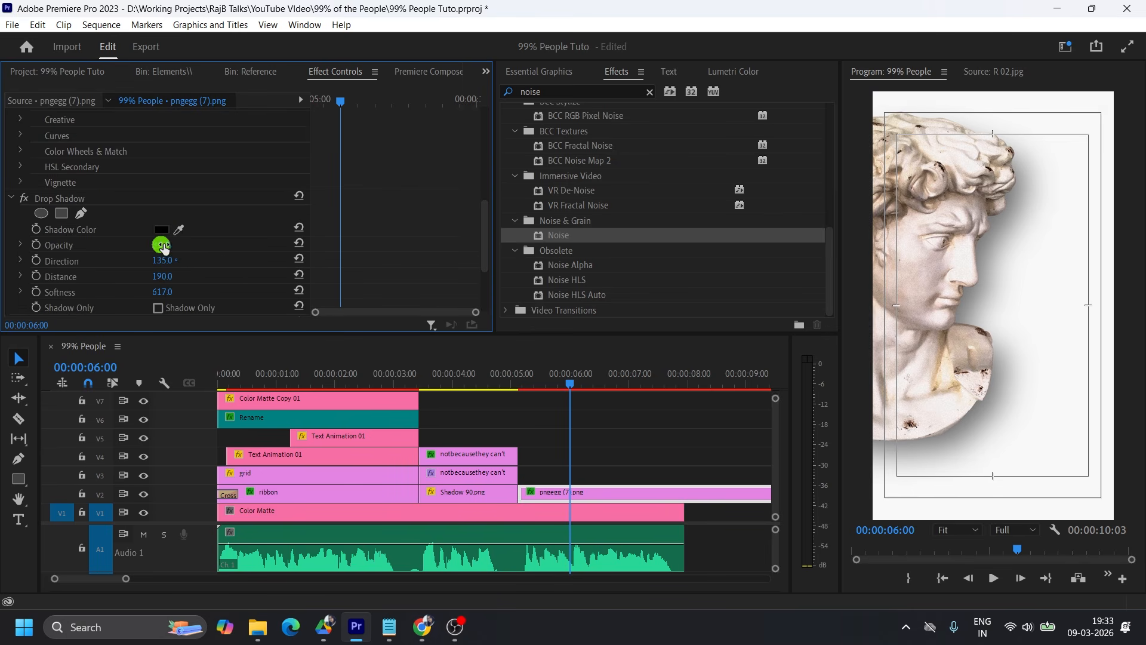
{"action": "left_click_drag", "start_coordinate": [166, 256], "coordinate": [211, 222]}
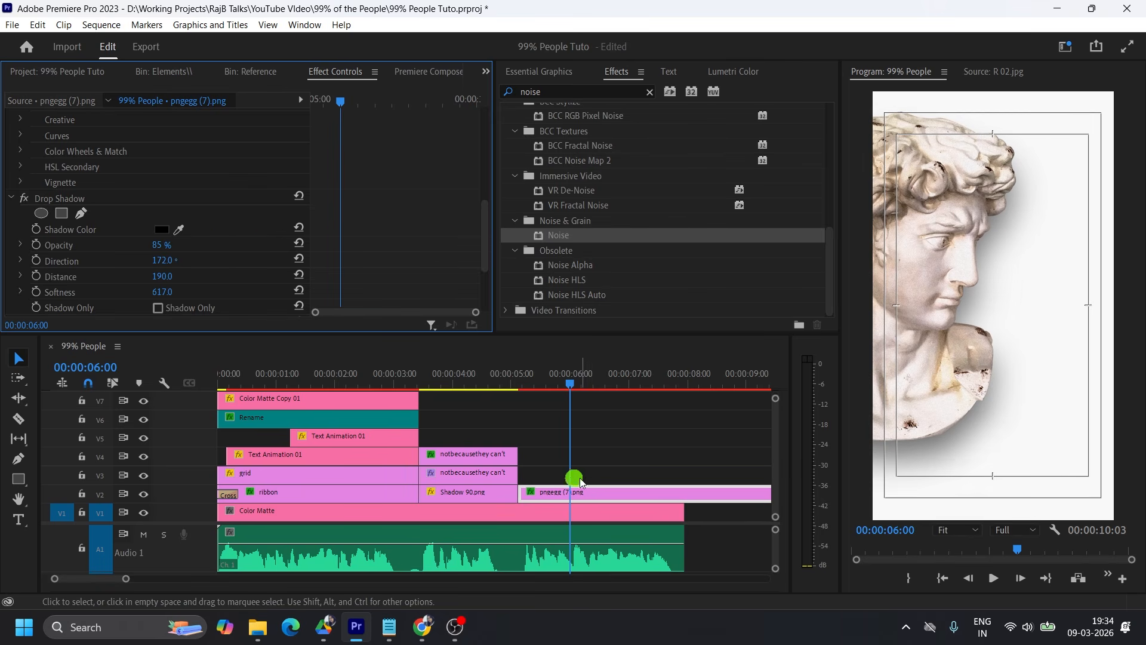
Move the bust to V4 and draw an unfilled circle about 956 px wide with an orange gradient stroke behind it on V2.
{"action": "left_click_drag", "start_coordinate": [555, 492], "coordinate": [561, 466]}
{"action": "left_click_drag", "start_coordinate": [18, 479], "coordinate": [64, 494]}
{"action": "left_click", "coordinate": [940, 137]}
{"action": "left_click_drag", "start_coordinate": [952, 151], "coordinate": [1133, 343]}
{"action": "left_click_drag", "start_coordinate": [601, 439], "coordinate": [542, 493]}
{"action": "left_click", "coordinate": [17, 358]}
{"action": "mouse_move", "coordinate": [1049, 300]}
{"action": "left_mouse_down"}
{"action": "mouse_move", "coordinate": [1020, 276]}
{"action": "mouse_move", "coordinate": [1028, 298]}
{"action": "left_mouse_up"}
{"action": "left_click", "coordinate": [829, 253]}
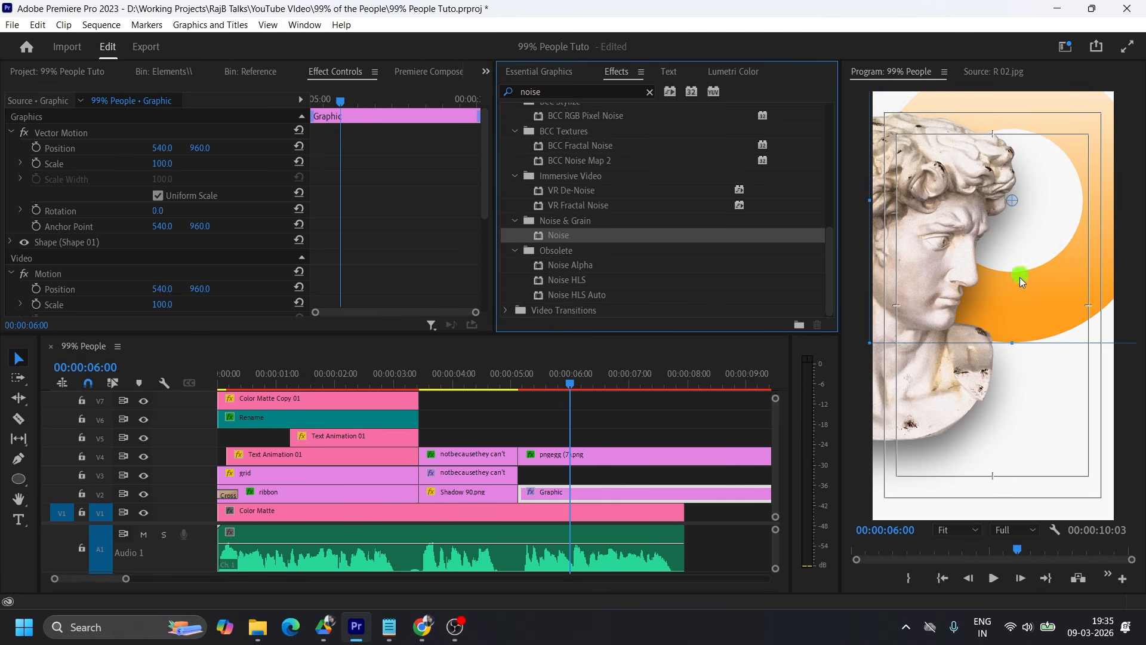
Set the circle's stroke width to 400 and reposition the ring behind the bust's face.
{"action": "left_click", "coordinate": [566, 72]}
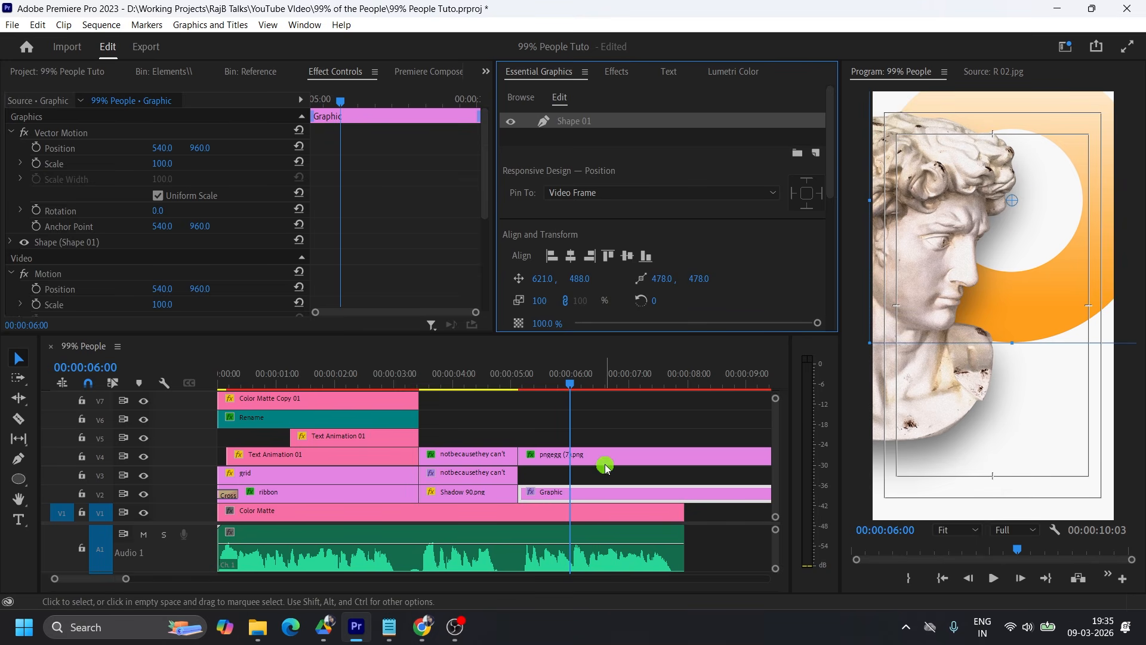
{"action": "left_click_drag", "start_coordinate": [1050, 287], "coordinate": [1051, 301]}
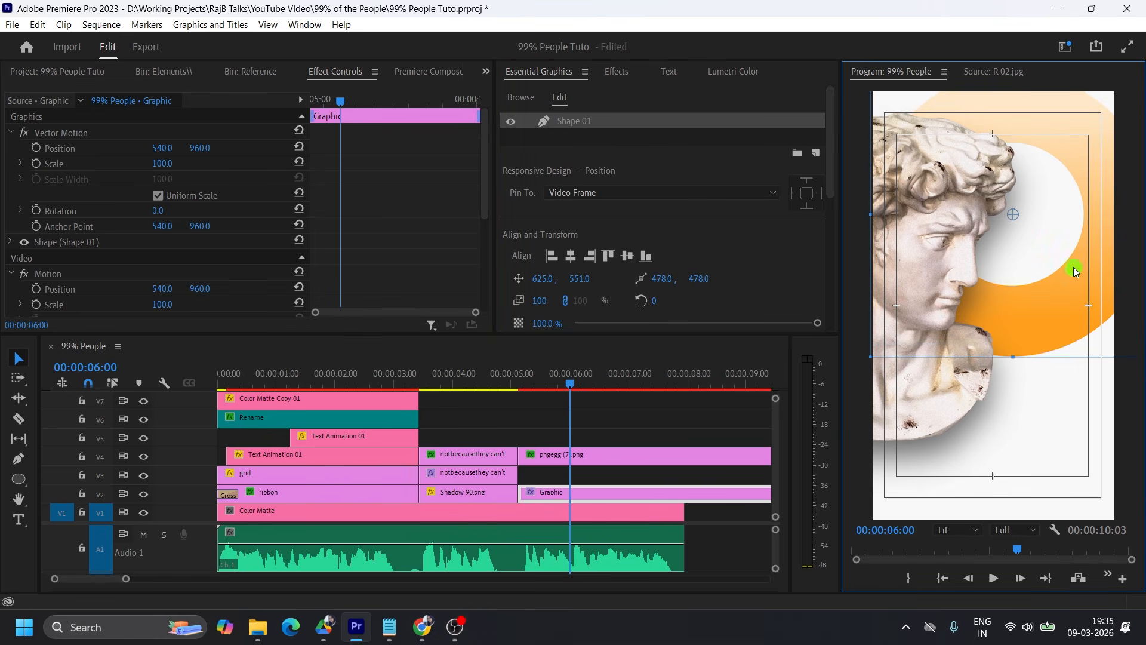
{"action": "scroll", "coordinate": [657, 258], "scroll_direction": "down", "scroll_amount": 5}
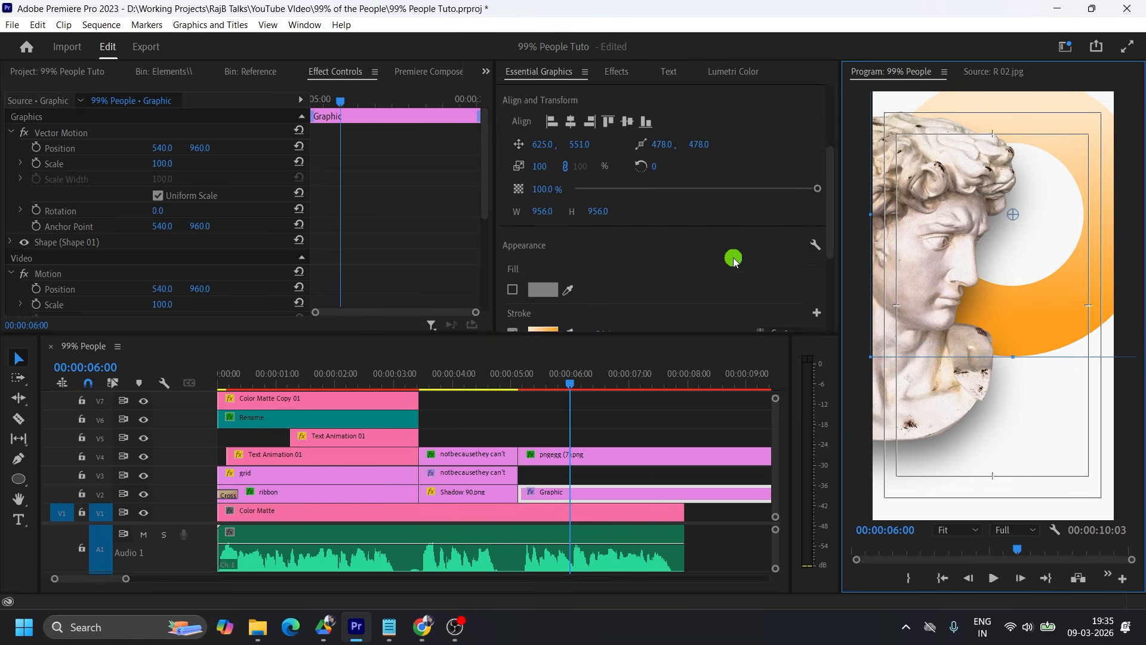
{"action": "left_click", "coordinate": [619, 257]}
{"action": "type", "text": "400"}
{"action": "key", "text": "Return"}
{"action": "left_click", "coordinate": [1042, 300]}
{"action": "left_click_drag", "start_coordinate": [1045, 303], "coordinate": [1043, 295]}
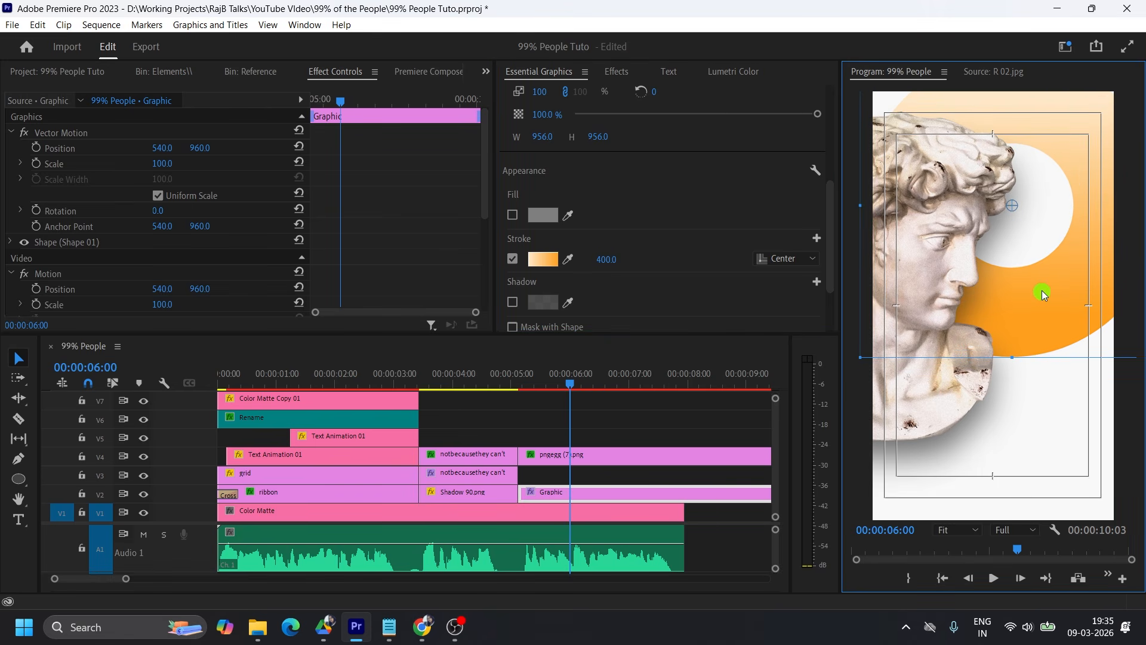
Add a text layer reading "because they" over the orange ring, starting at 00:00:05:05.
{"action": "left_click", "coordinate": [556, 379]}
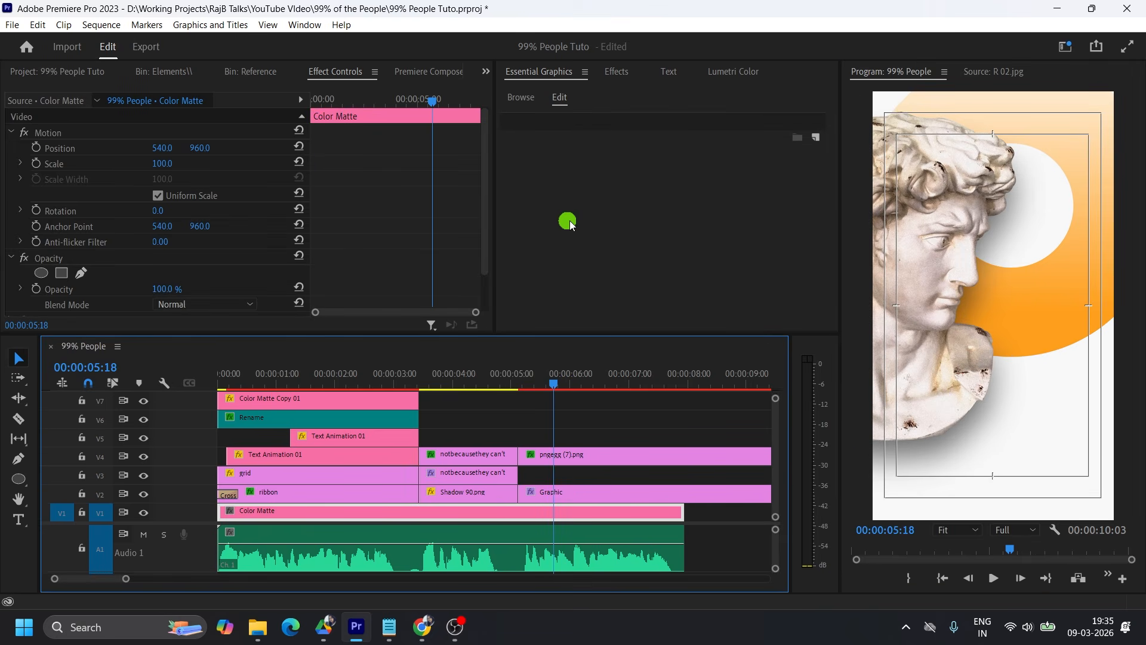
{"action": "left_click", "coordinate": [181, 72]}
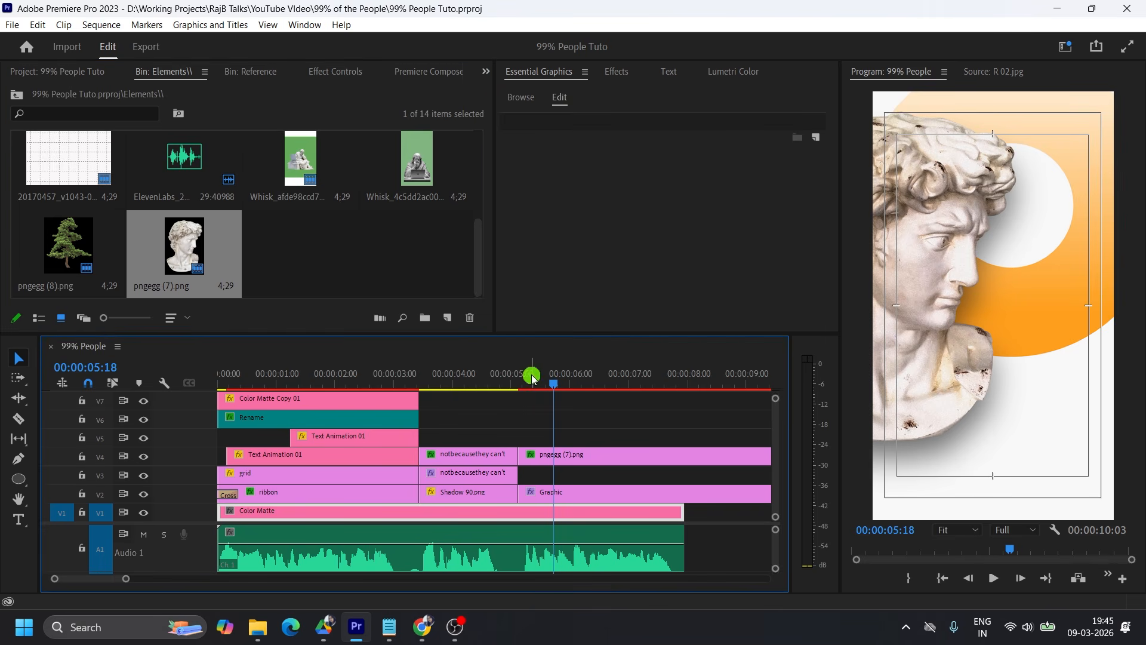
{"action": "left_click_drag", "start_coordinate": [532, 375], "coordinate": [523, 376]}
{"action": "left_click", "coordinate": [389, 304]}
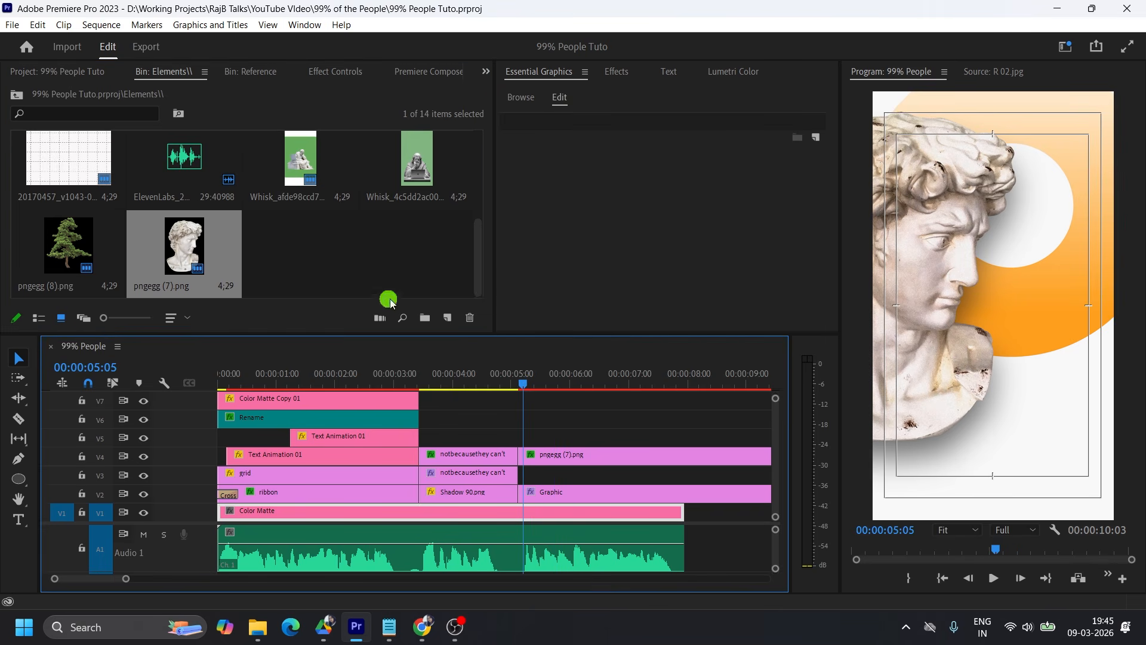
{"action": "left_click", "coordinate": [18, 519]}
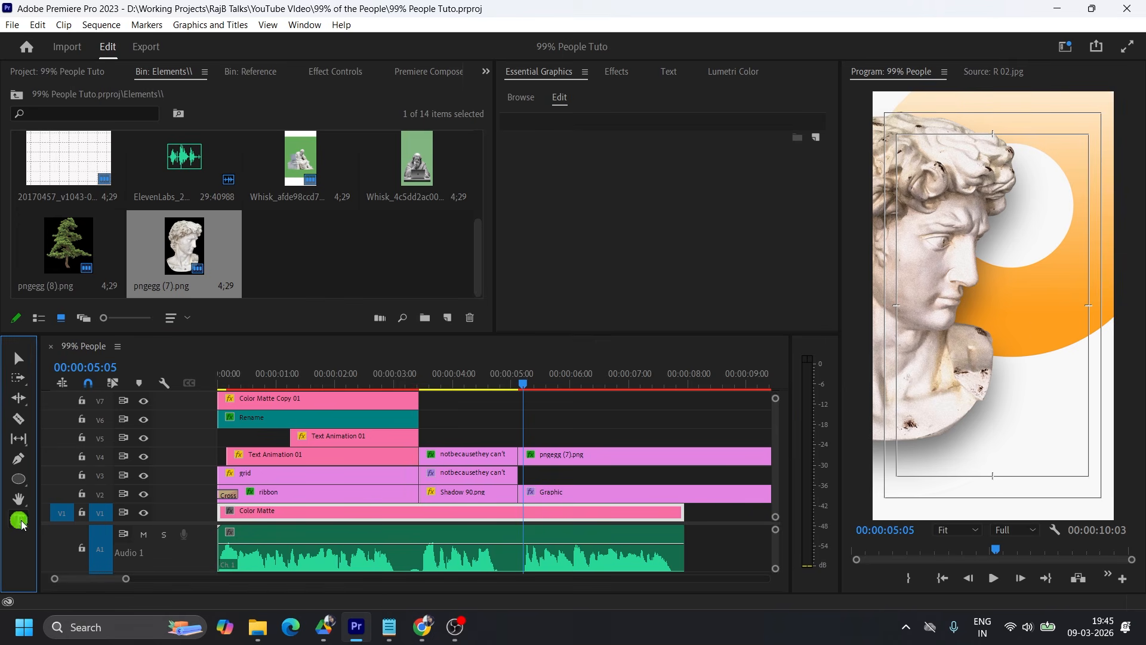
{"action": "left_click", "coordinate": [1004, 327]}
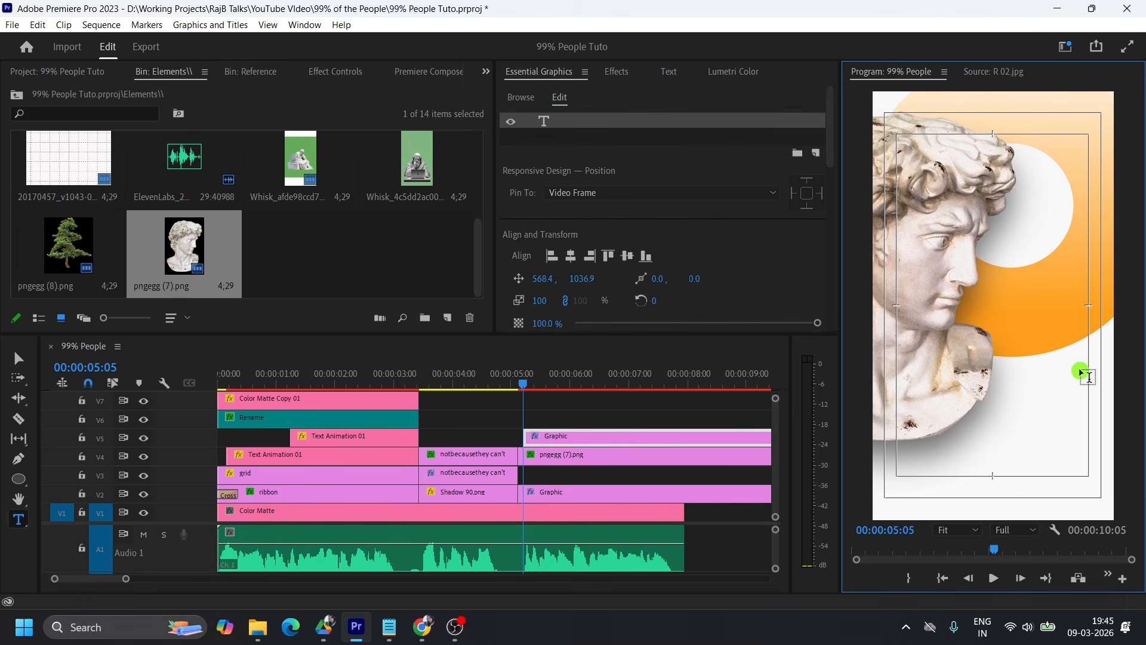
{"action": "type", "text": "because they"}
Play the voice-over from 00:00:05:01 and scale the "because they" text down to 56.
{"action": "left_click", "coordinate": [517, 380]}
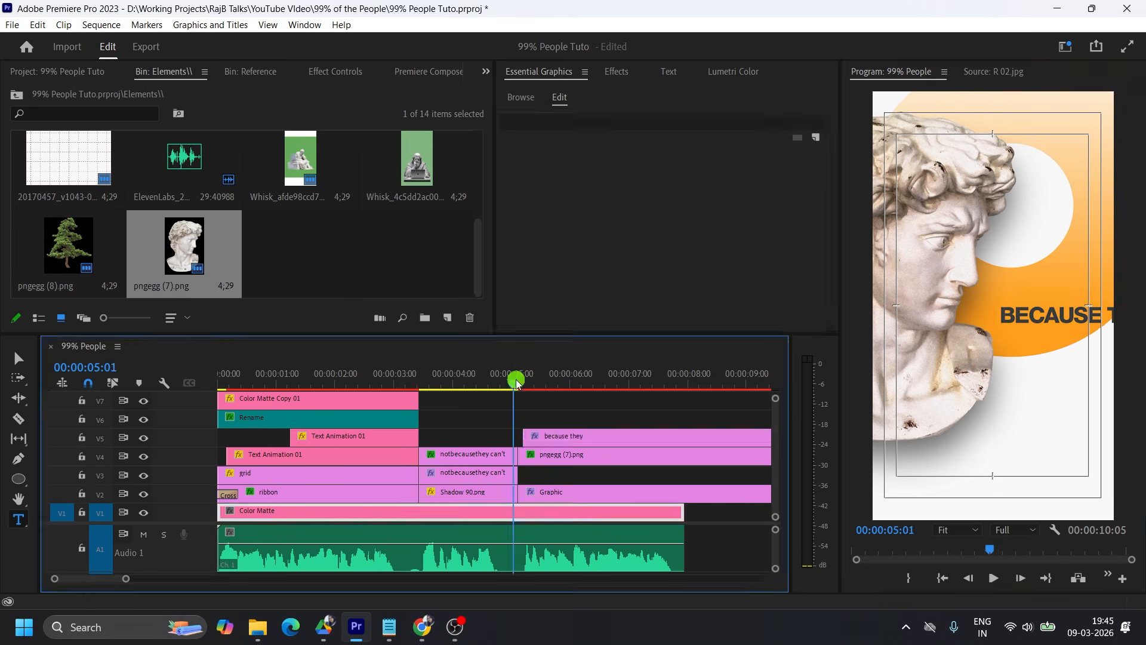
{"action": "key", "text": "space"}
{"action": "key", "text": "space"}
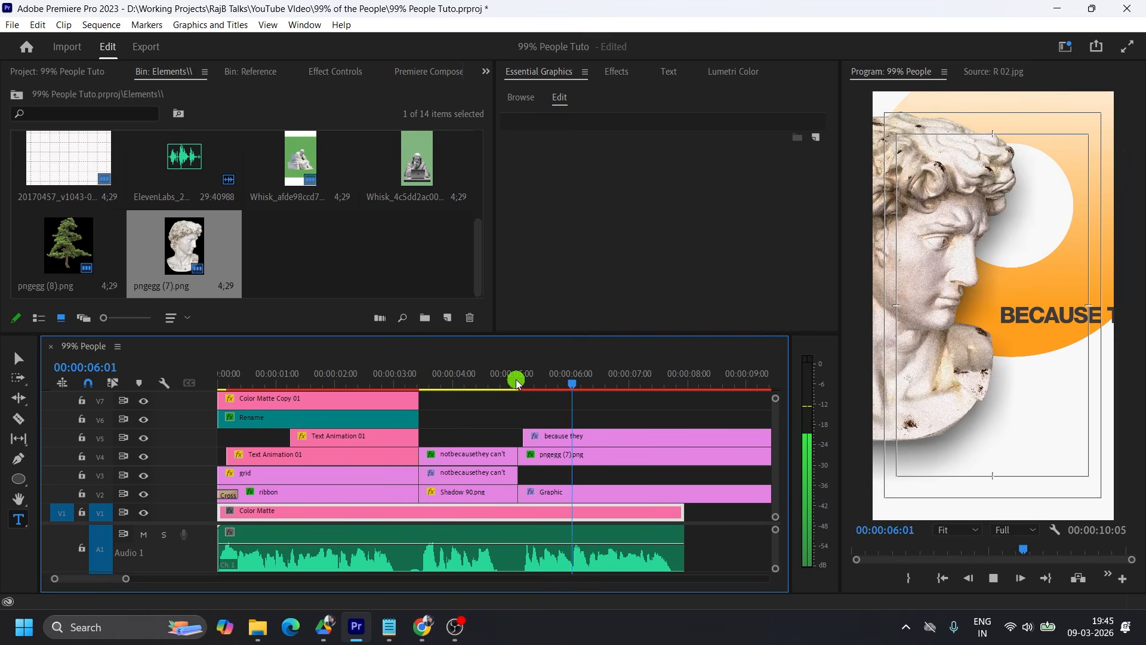
{"action": "key", "text": "v"}
{"action": "left_click", "coordinate": [1076, 324]}
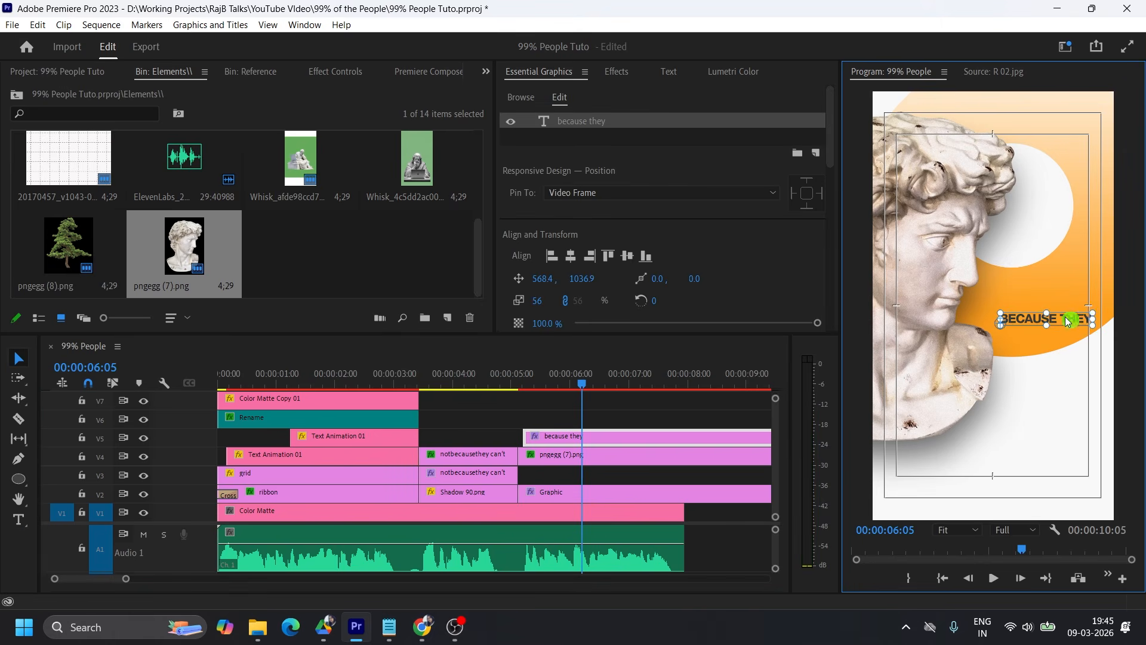
{"action": "left_click_drag", "start_coordinate": [1071, 321], "coordinate": [1057, 312]}
Change the text to "because" over "they don't" on two lines and place it in the ring's white centre.
{"action": "key", "text": "t"}
{"action": "key", "text": "BackSpace"}
{"action": "key", "text": "BackSpace"}
{"action": "key", "text": "BackSpace"}
{"action": "key", "text": "BackSpace"}
{"action": "key", "text": "BackSpace"}
{"action": "type", "text": "'t"}
{"action": "key", "text": "Escape"}
{"action": "left_click_drag", "start_coordinate": [1034, 312], "coordinate": [1043, 223]}
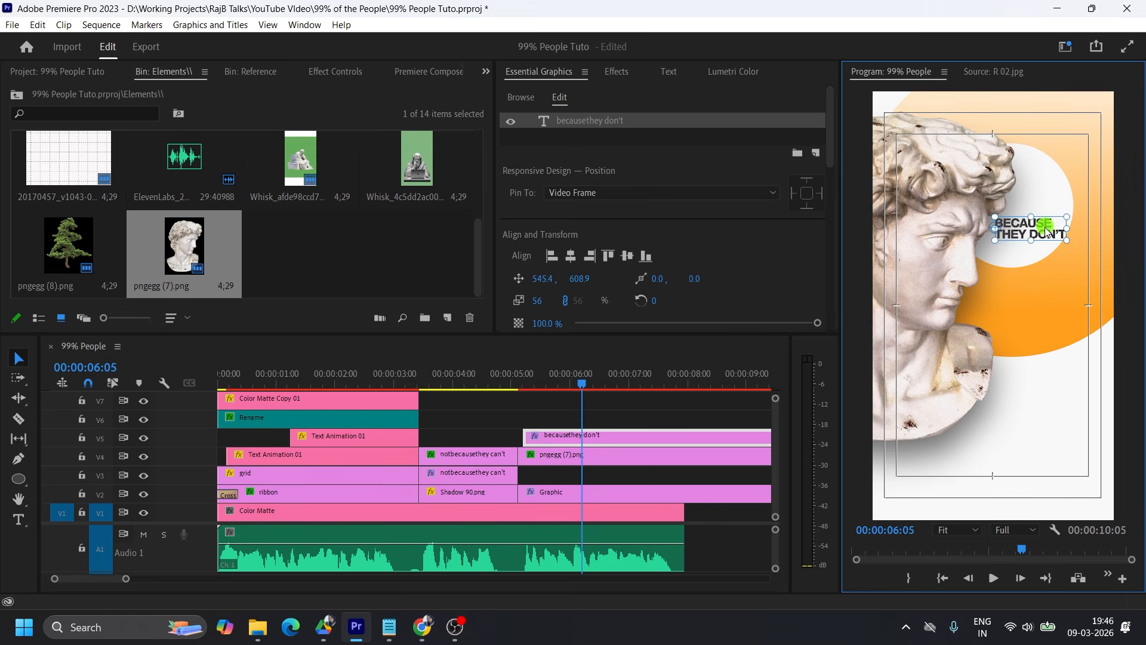
Move the "because they don't" clip down to V3, below the bust, and play the scene to hear the following words.
{"action": "left_click_drag", "start_coordinate": [570, 436], "coordinate": [570, 474]}
{"action": "left_click", "coordinate": [1046, 225]}
{"action": "left_click", "coordinate": [521, 374]}
{"action": "key", "text": "space"}
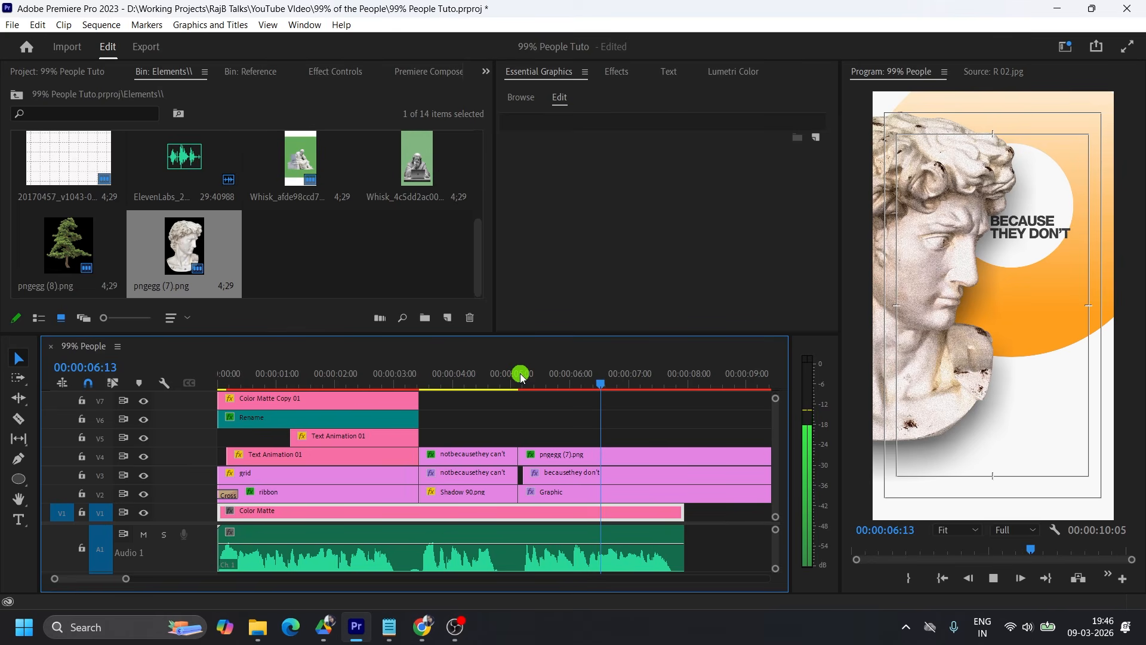
{"action": "left_click", "coordinate": [573, 378]}
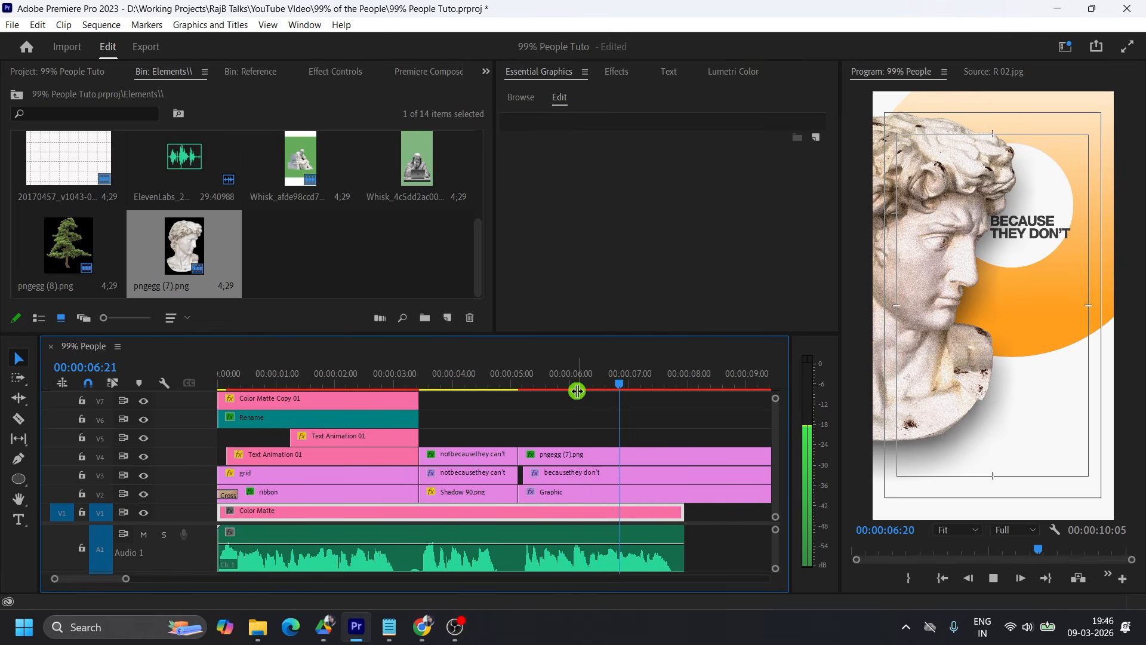
{"action": "key", "text": "space"}
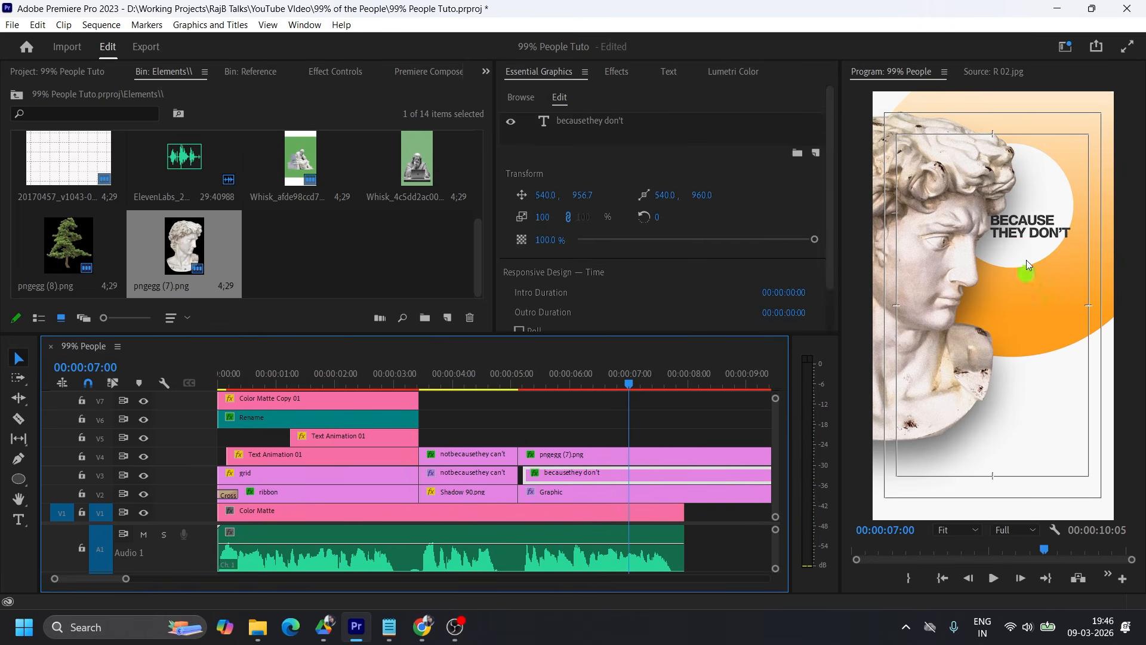
Add a third line "even know the" to the text, scale it to 48 and position it beside the face.
{"action": "double_click", "coordinate": [1045, 233]}
{"action": "type", "text": "even know the"}
{"action": "left_click", "coordinate": [18, 358]}
{"action": "left_click_drag", "start_coordinate": [1104, 232], "coordinate": [1079, 233]}
{"action": "left_click_drag", "start_coordinate": [1030, 223], "coordinate": [1078, 220]}
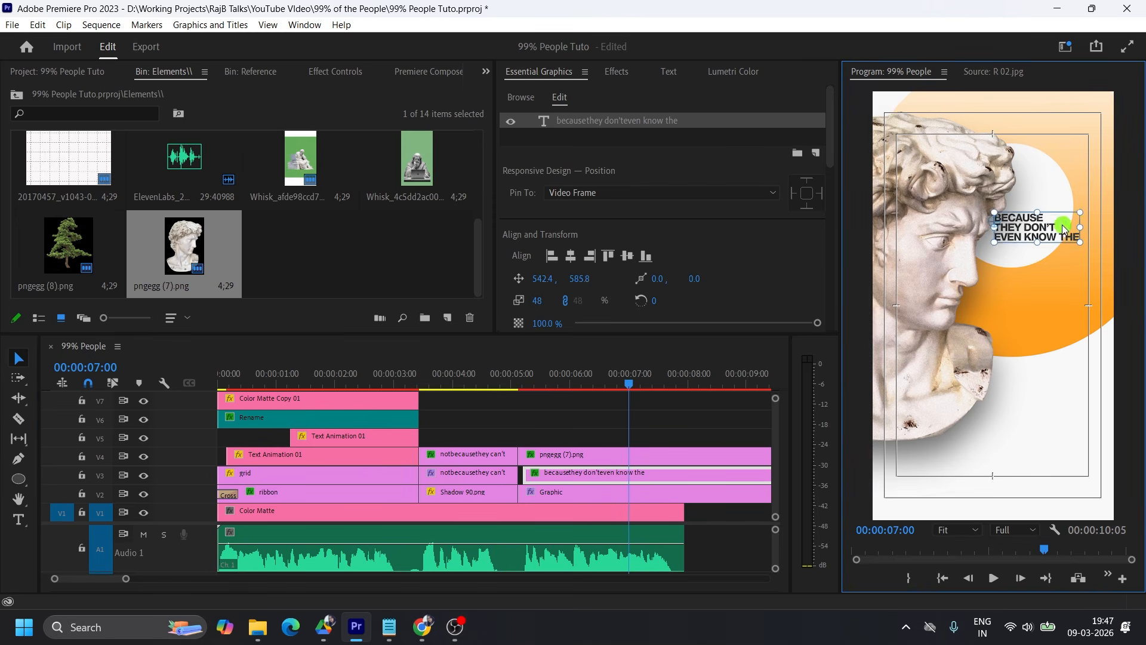
Move the bust clip to V5 and duplicate the text clip onto V4, starting just before 00:00:07:00.
{"action": "left_click", "coordinate": [1073, 181]}
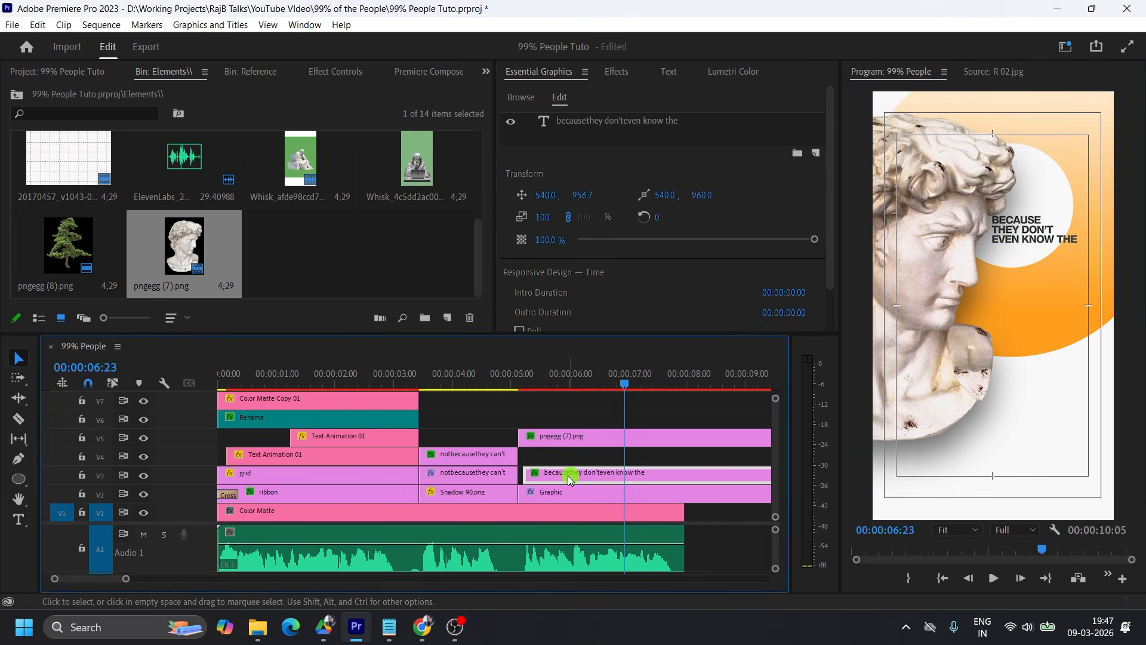
{"action": "key", "text": "space"}
{"action": "key", "text": "space"}
{"action": "left_click_drag", "start_coordinate": [554, 477], "coordinate": [654, 457]}
Replace the duplicated text's wording with "rule", "of the" and "Game" on three lines.
{"action": "double_click", "coordinate": [1032, 236]}
{"action": "type", "text": "rule"}
{"action": "key", "text": "Return"}
{"action": "type", "text": "of the"}
{"action": "key", "text": "Return"}
{"action": "type", "text": "Game"}
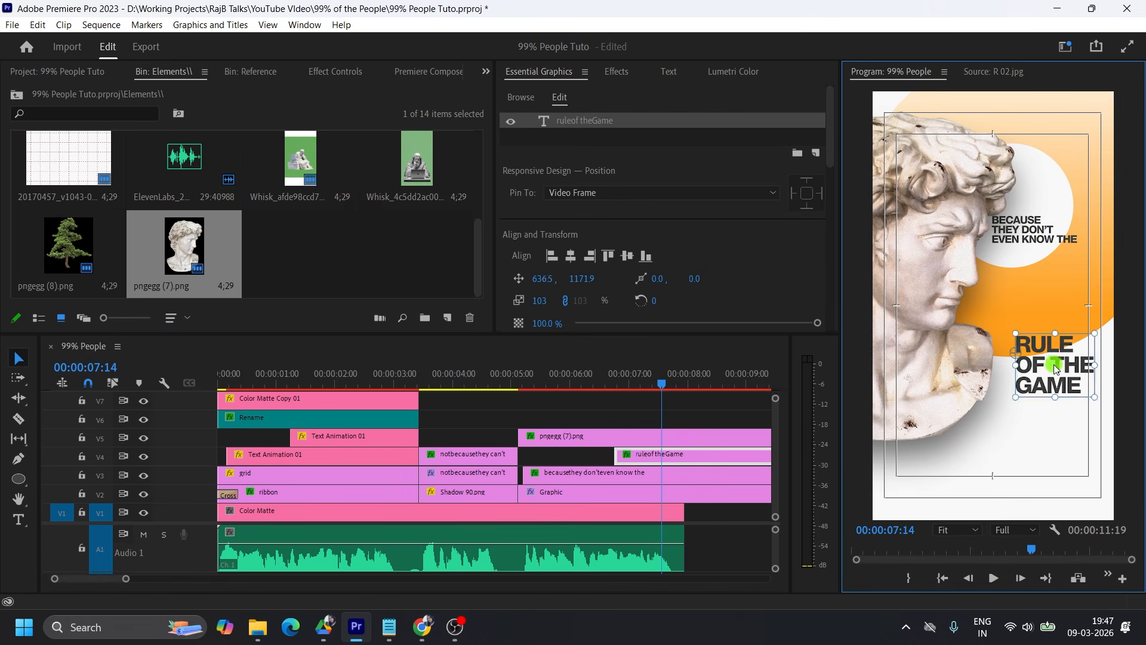
Correct the first line to "rules", scale the title to 160 and place it below the smaller text.
{"action": "left_click", "coordinate": [18, 359]}
{"action": "mouse_move", "coordinate": [1094, 365]}
{"action": "left_mouse_down"}
{"action": "mouse_move", "coordinate": [1115, 364]}
{"action": "mouse_move", "coordinate": [1104, 346]}
{"action": "left_mouse_up"}
{"action": "scroll", "coordinate": [675, 258], "scroll_direction": "down", "scroll_amount": 5}
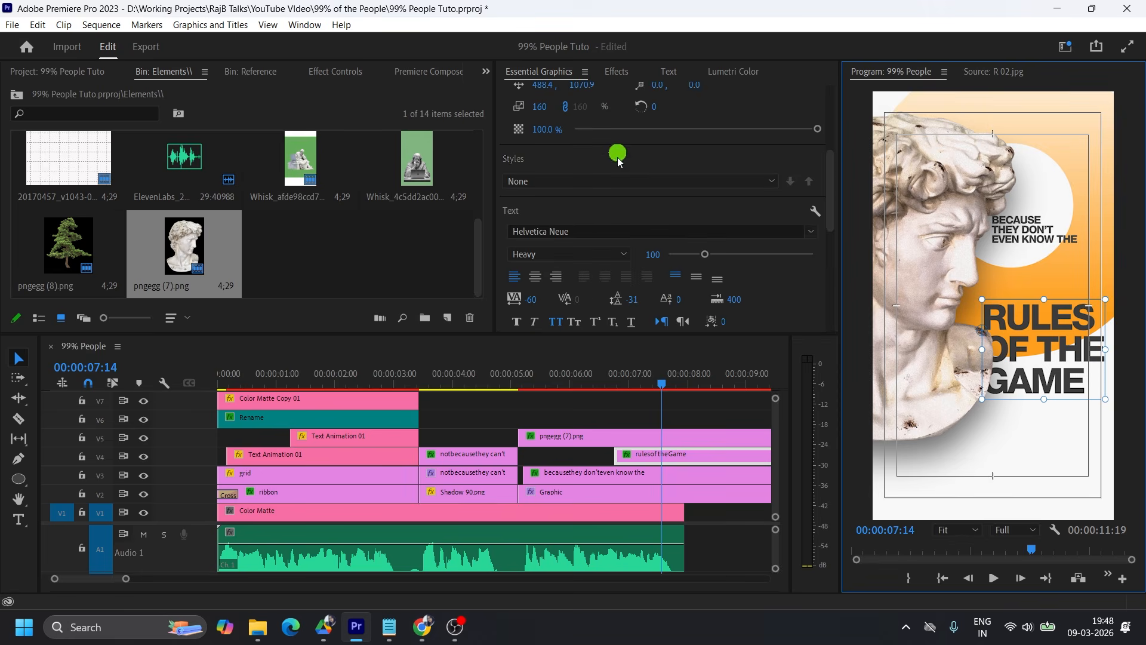
Change the "rules of the Game" title's font to Morganite and enlarge it to scale 431.
{"action": "left_click", "coordinate": [589, 227]}
{"action": "type", "text": "morganite"}
{"action": "double_click", "coordinate": [610, 476]}
{"action": "left_click", "coordinate": [1014, 351]}
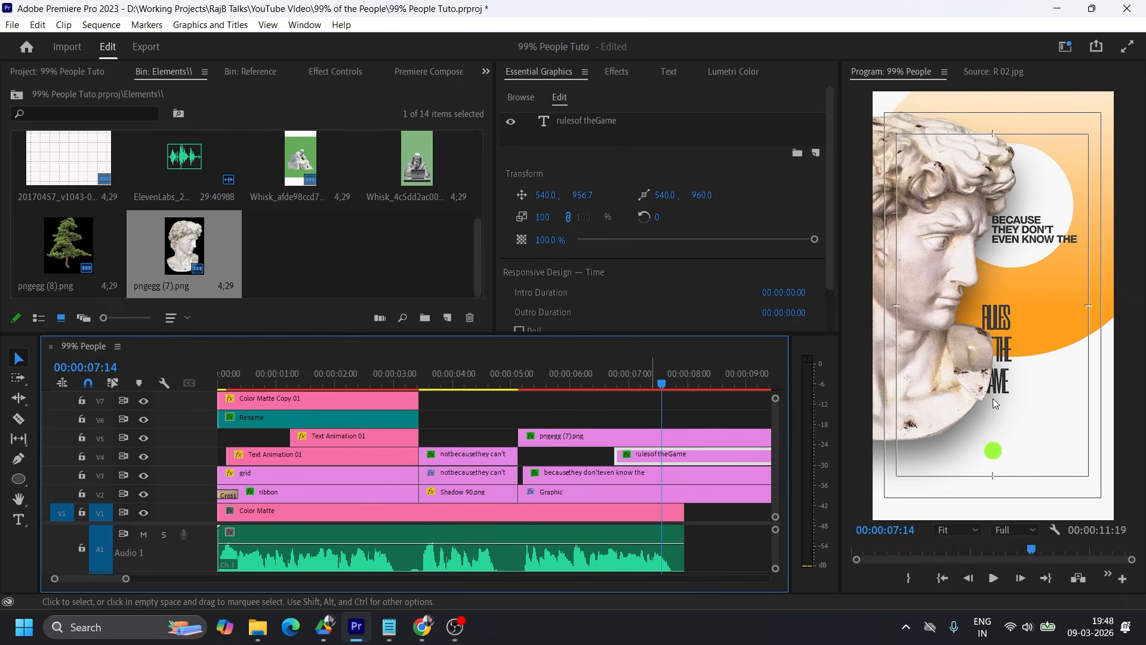
Rearrange the title into two lines reading "rules of" and "the Game".
{"action": "double_click", "coordinate": [1015, 410]}
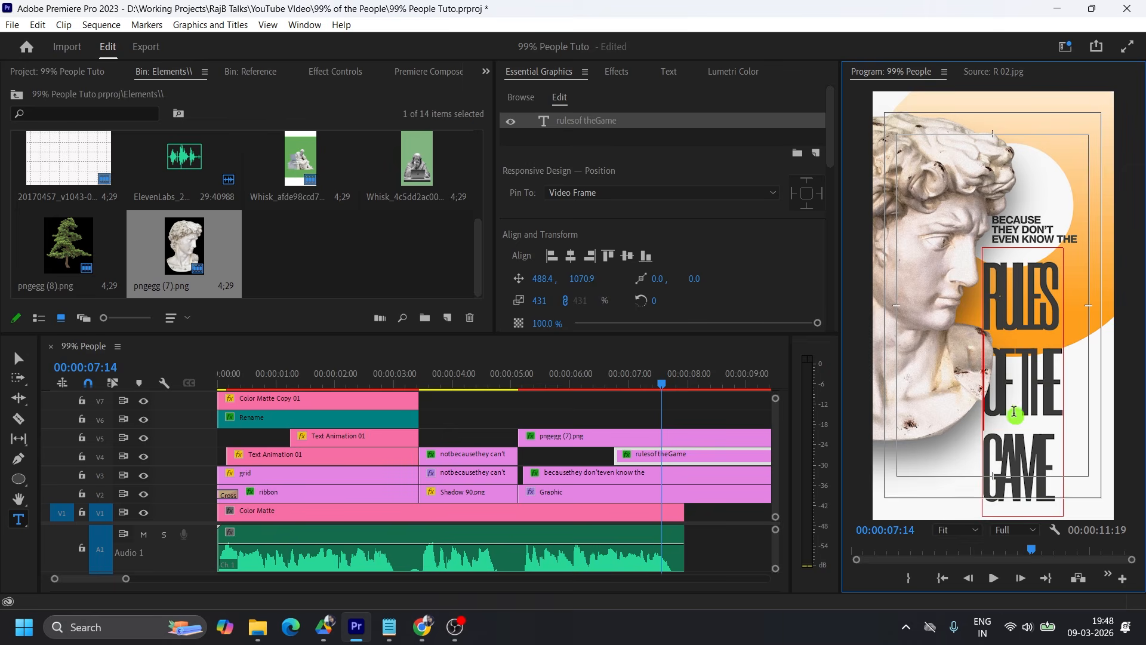
{"action": "key", "text": "BackSpace"}
{"action": "left_click", "coordinate": [1099, 290]}
{"action": "key", "text": "BackSpace"}
{"action": "key", "text": "Return"}
{"action": "key", "text": "Down"}
{"action": "key", "text": "BackSpace"}
{"action": "left_click", "coordinate": [19, 358]}
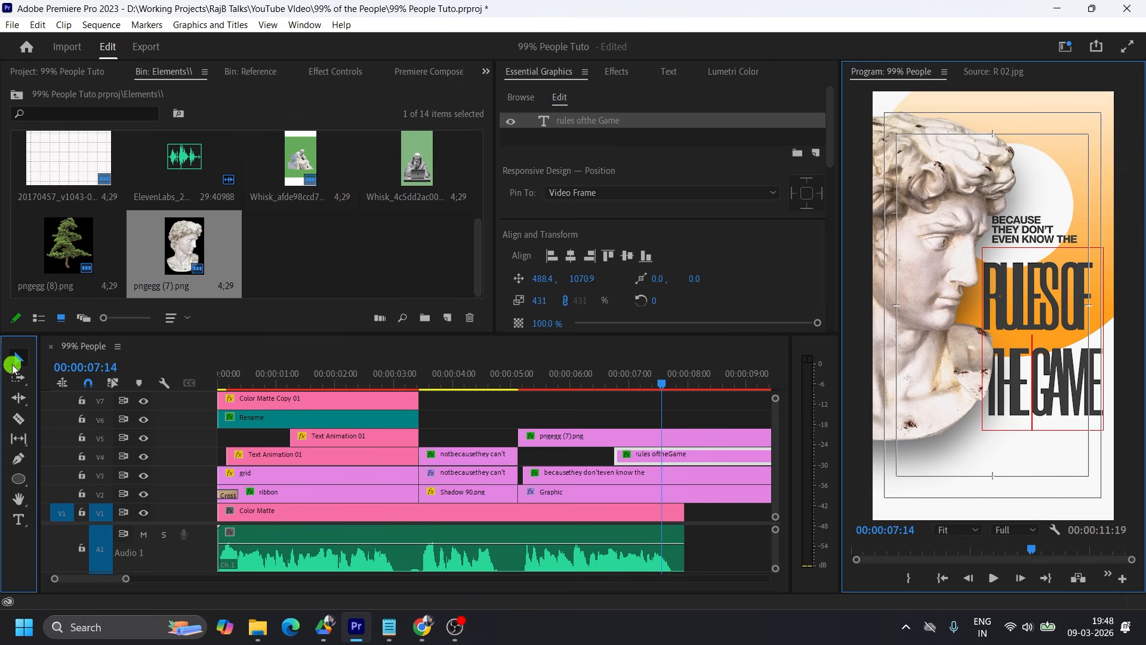
Set the "rules of the Game" title's tracking to -20, then shrink and reposition it beneath the smaller text beside the statue.
{"action": "scroll", "coordinate": [734, 275], "scroll_direction": "down", "scroll_amount": 5}
{"action": "scroll", "coordinate": [733, 275], "scroll_direction": "down", "scroll_amount": 5}
{"action": "left_click", "coordinate": [531, 225]}
{"action": "type", "text": "0"}
{"action": "key", "text": "Return"}
{"action": "left_click", "coordinate": [534, 225]}
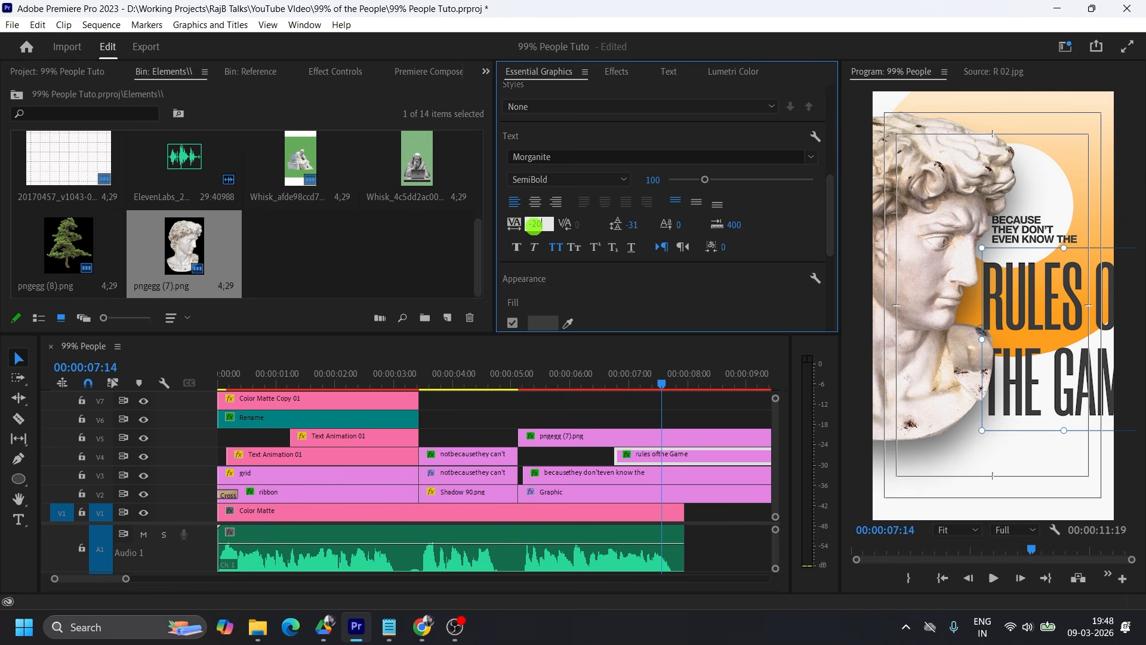
{"action": "type", "text": "-20"}
{"action": "key", "text": "Return"}
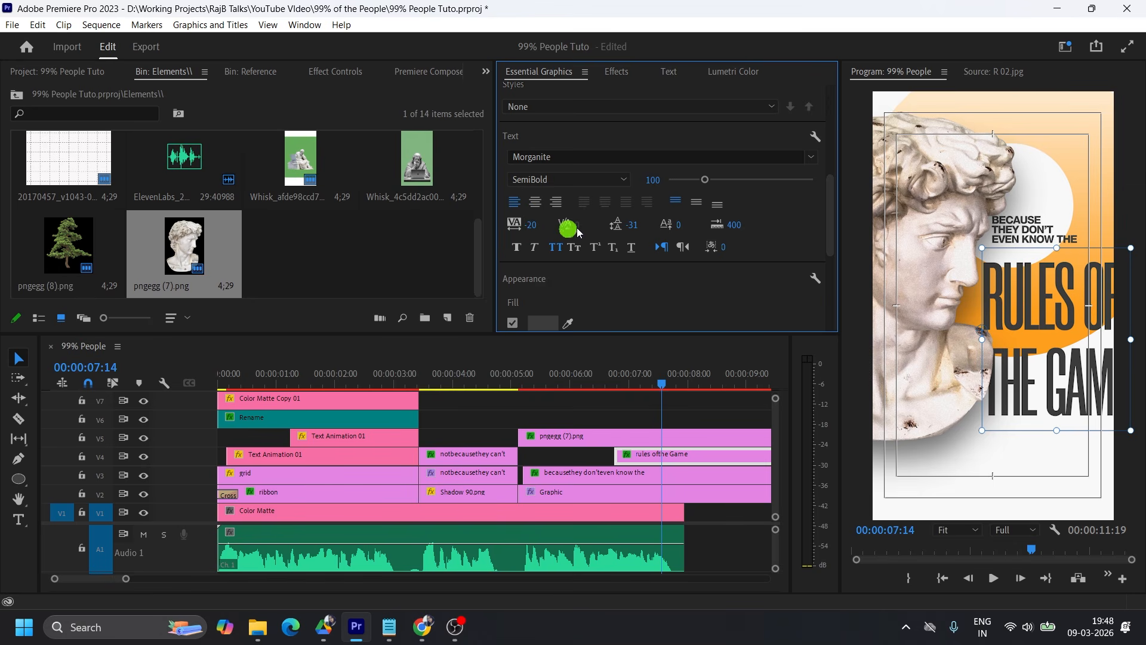
{"action": "left_click_drag", "start_coordinate": [1131, 248], "coordinate": [1107, 289]}
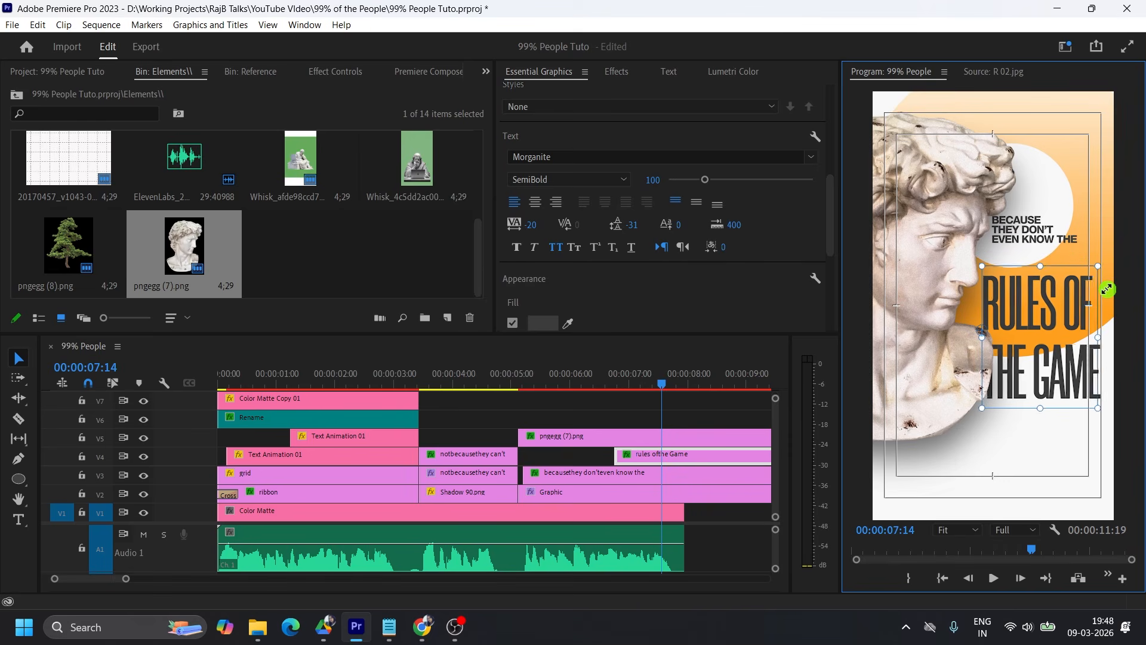
{"action": "left_click_drag", "start_coordinate": [1097, 337], "coordinate": [1056, 357]}
Make the title Bold with leading -45, reducing its size slightly to fit the frame's edge.
{"action": "left_click", "coordinate": [569, 179]}
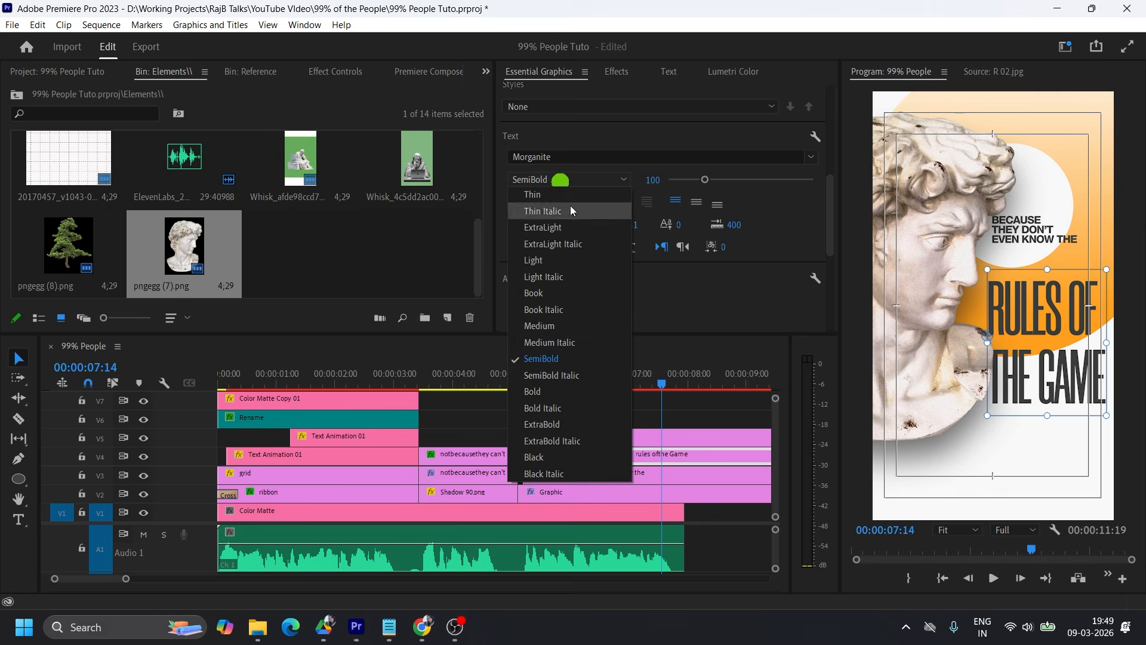
{"action": "left_click", "coordinate": [560, 392]}
{"action": "left_click", "coordinate": [1112, 345]}
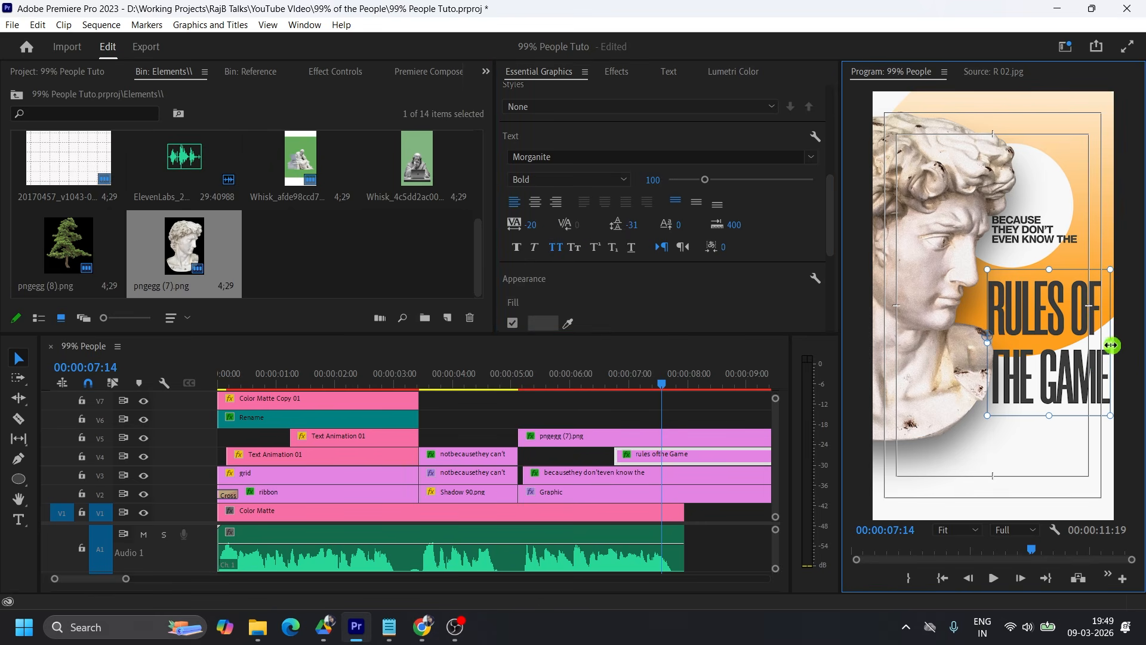
{"action": "left_click_drag", "start_coordinate": [1112, 345], "coordinate": [1105, 343]}
{"action": "left_click_drag", "start_coordinate": [637, 230], "coordinate": [621, 229]}
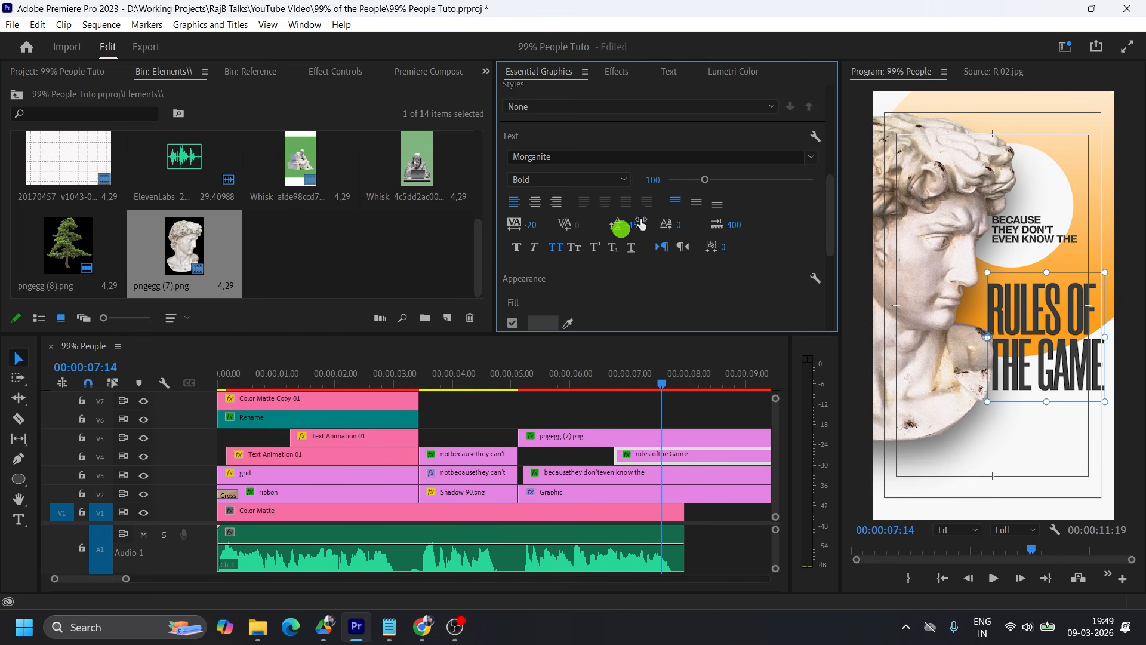
{"action": "left_click_drag", "start_coordinate": [1044, 360], "coordinate": [1045, 359]}
Fill the title with a linear gradient from near-black 060606 to orange FF9F1C sampled from the canvas.
{"action": "scroll", "coordinate": [597, 290], "scroll_direction": "down", "scroll_amount": 1}
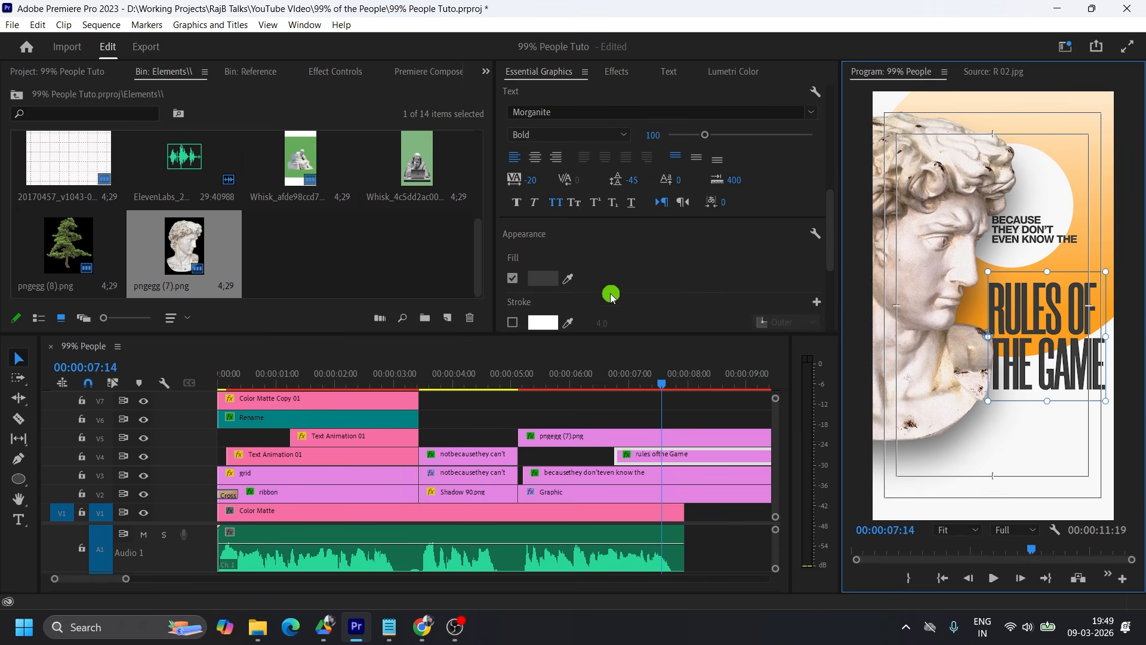
{"action": "scroll", "coordinate": [611, 296], "scroll_direction": "down", "scroll_amount": 1}
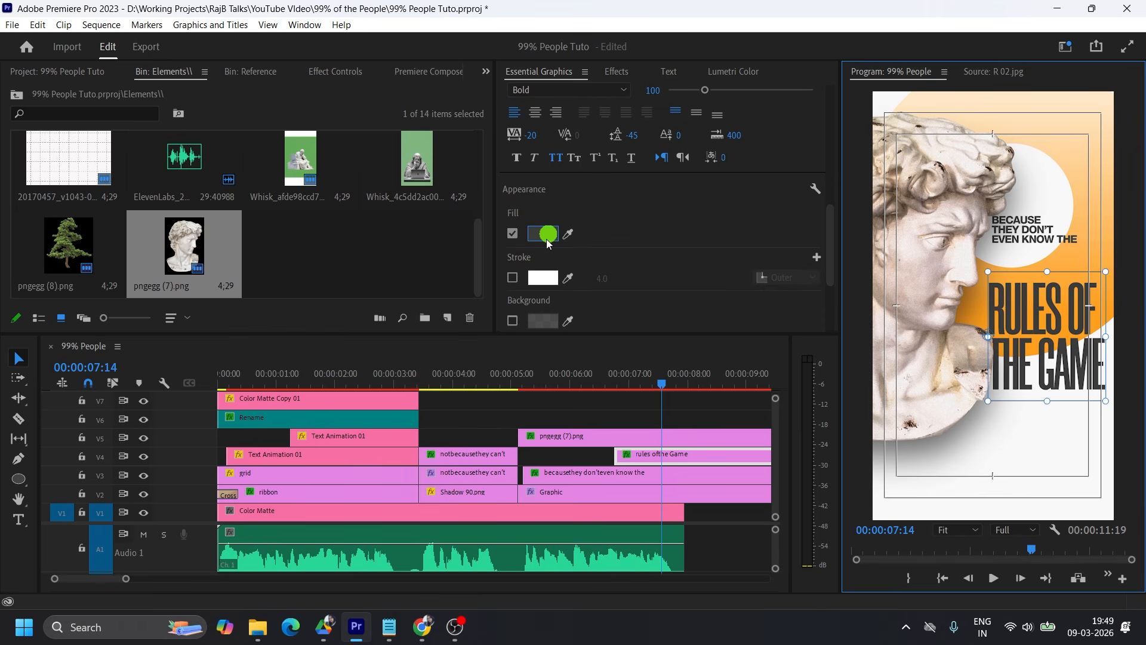
{"action": "left_click", "coordinate": [547, 235]}
{"action": "left_click", "coordinate": [523, 167]}
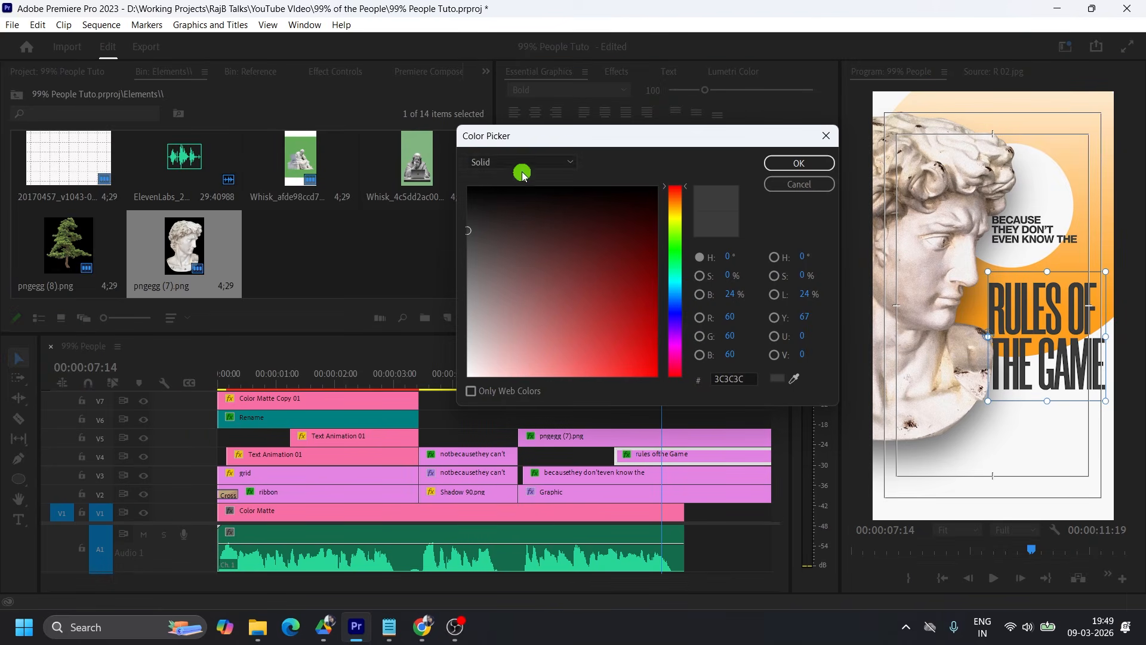
{"action": "left_click", "coordinate": [521, 199]}
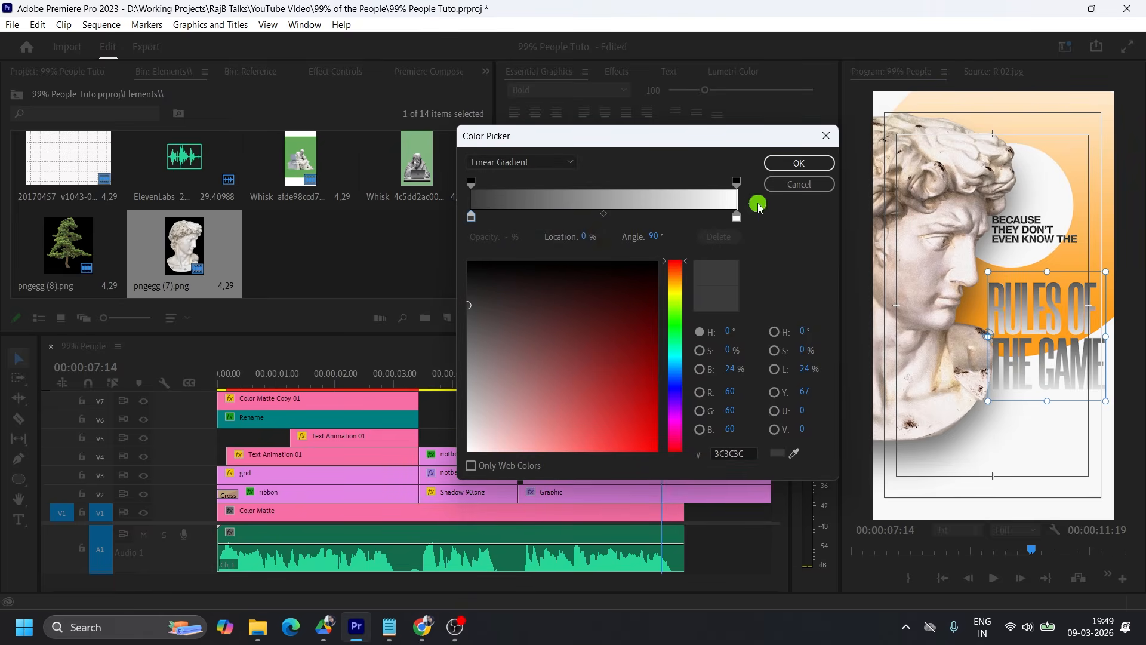
{"action": "left_click", "coordinate": [468, 264]}
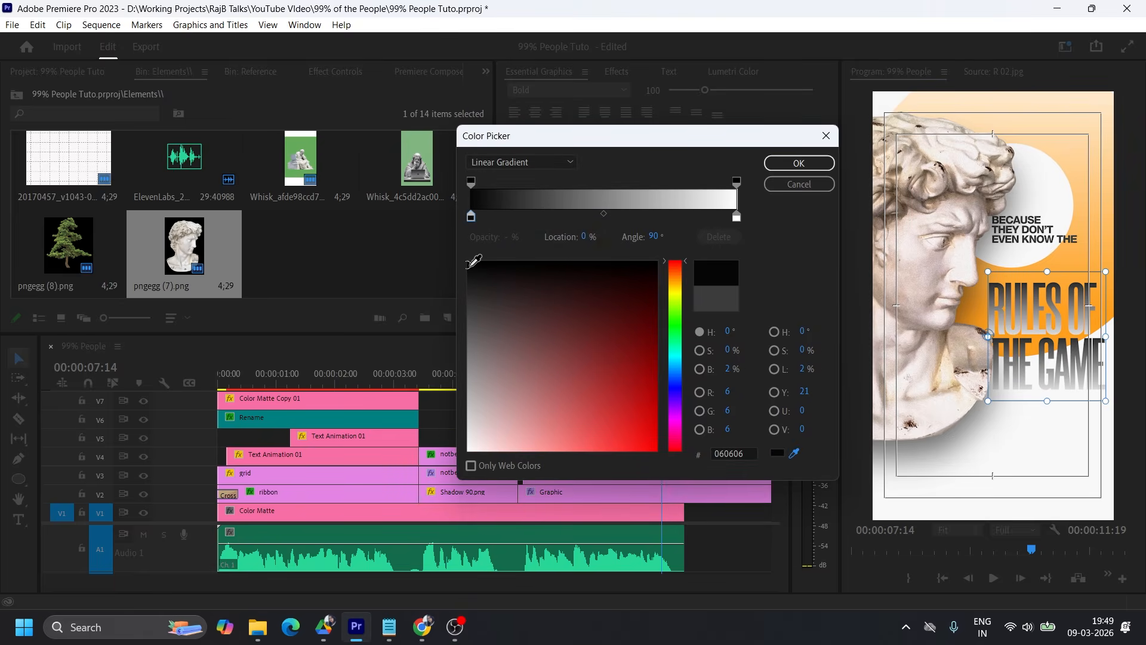
{"action": "left_click", "coordinate": [737, 216]}
{"action": "left_click", "coordinate": [794, 453]}
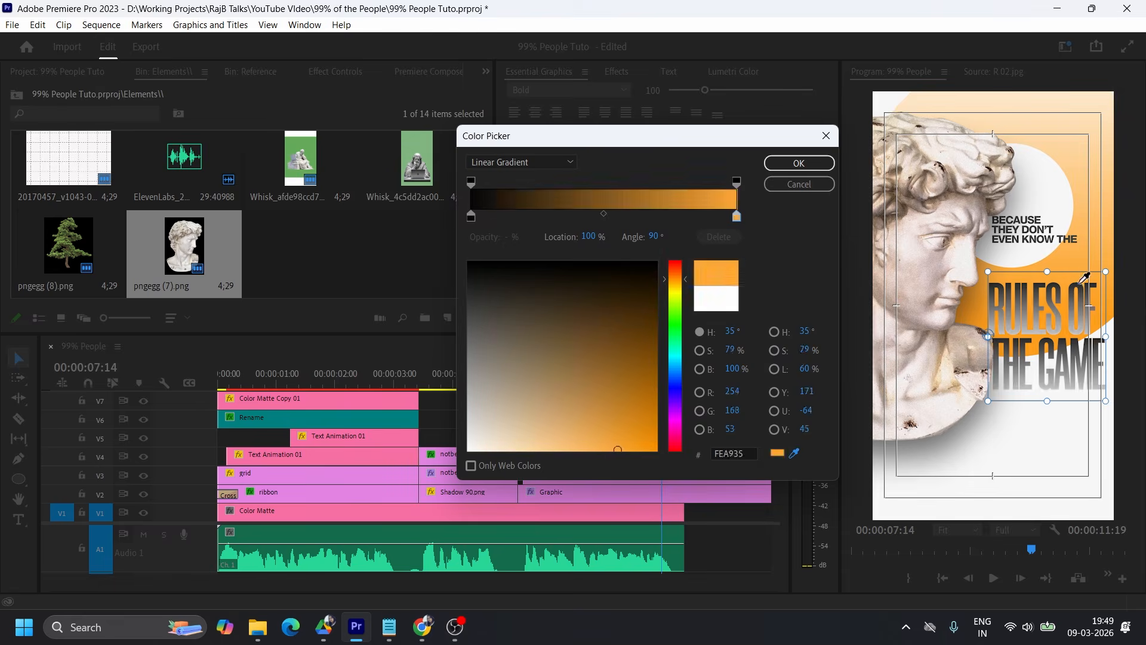
{"action": "left_click", "coordinate": [1100, 315]}
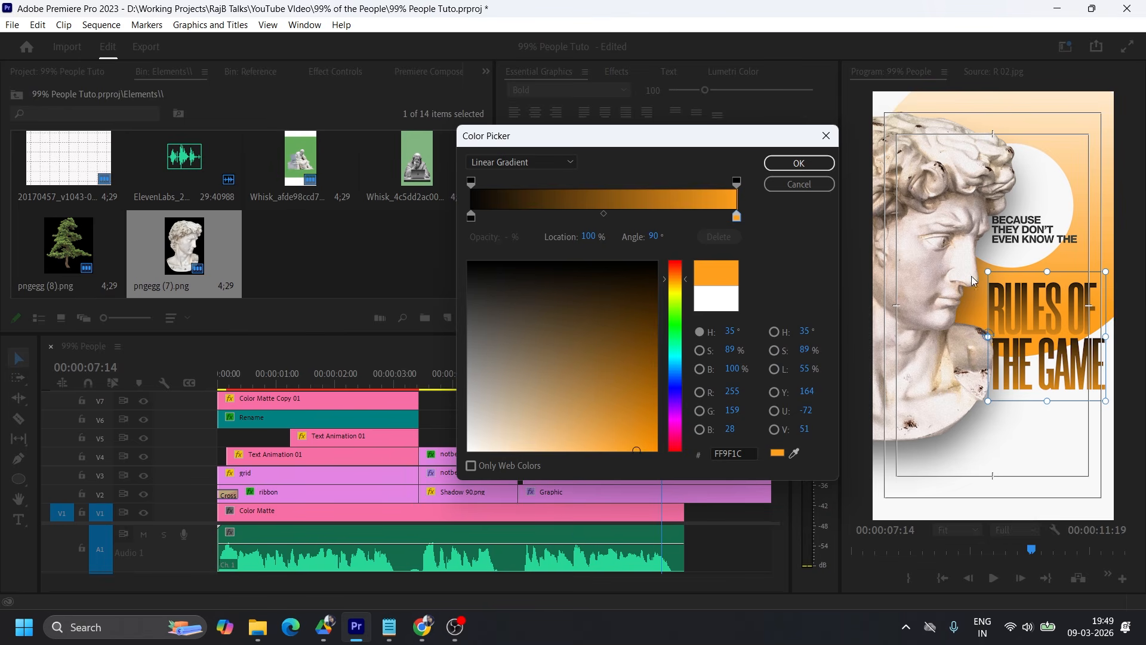
{"action": "key", "text": "Return"}
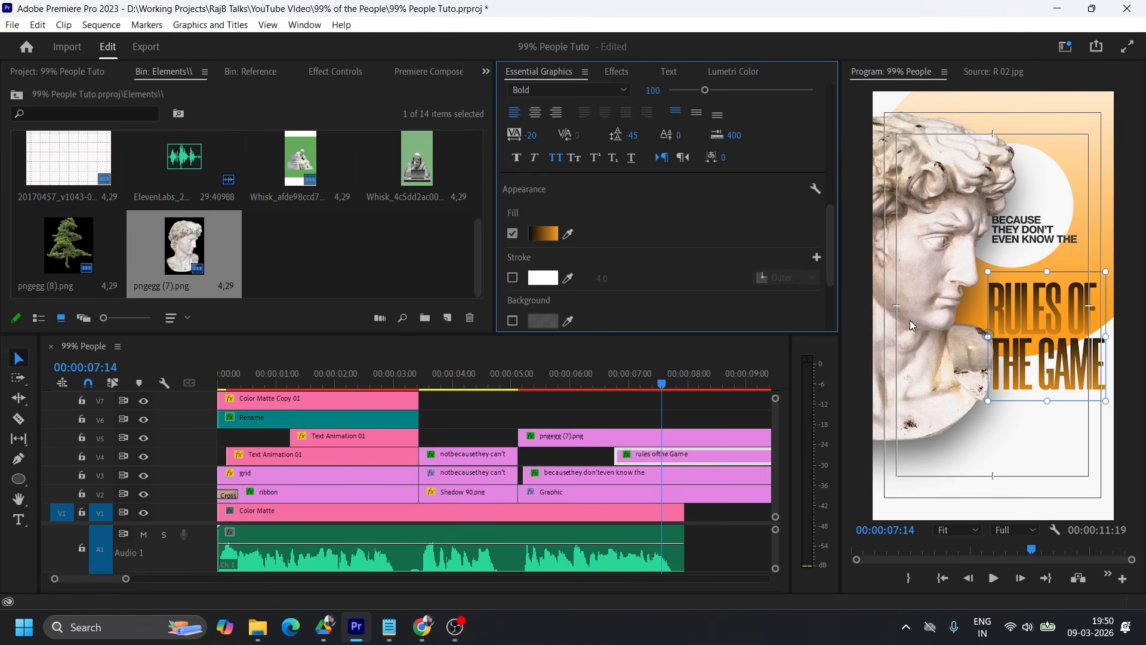
Try rotating the "rules of the Game" title by about 30° and undo the rotation.
{"action": "left_click", "coordinate": [334, 71]}
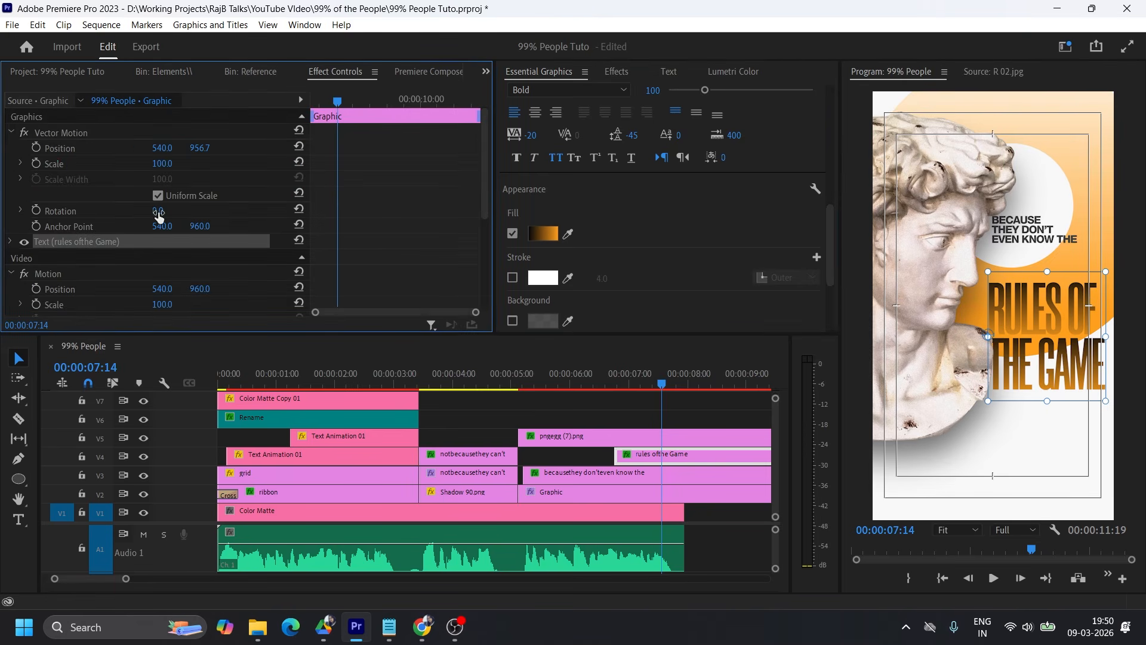
{"action": "left_click_drag", "start_coordinate": [159, 211], "coordinate": [184, 210]}
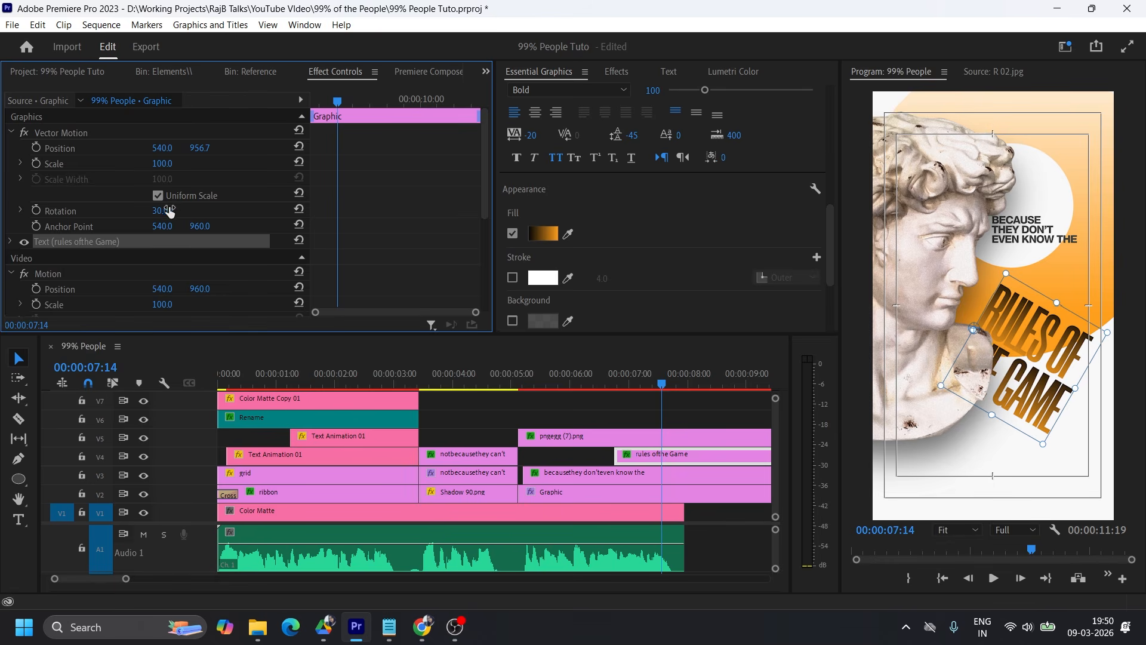
{"action": "key", "text": "ctrl+z"}
Move the orange ring's anchor point to its centre, rotate it 168° and shift its position to 665.9, 574.1.
{"action": "left_click", "coordinate": [1018, 136]}
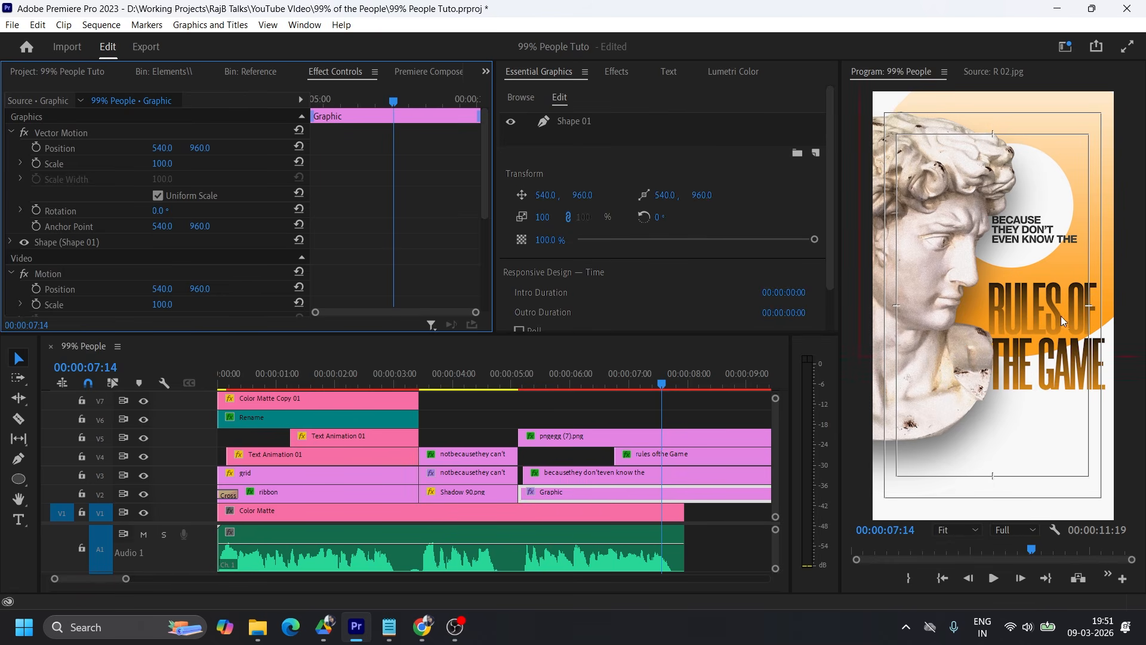
{"action": "left_click", "coordinate": [63, 133]}
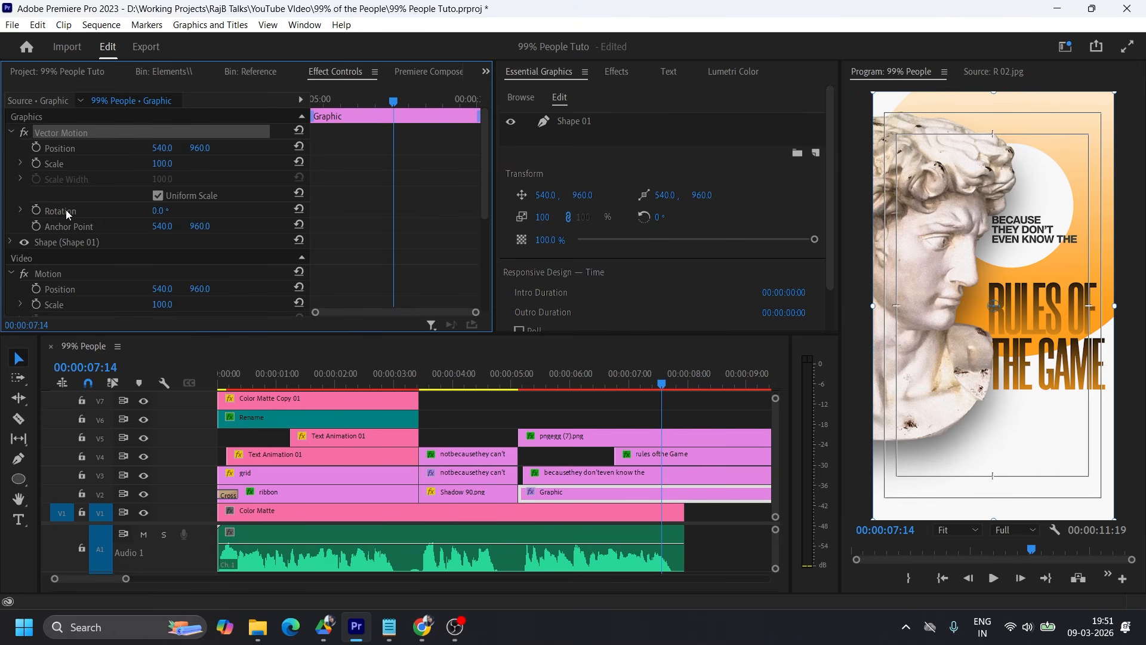
{"action": "left_click_drag", "start_coordinate": [994, 307], "coordinate": [1012, 209]}
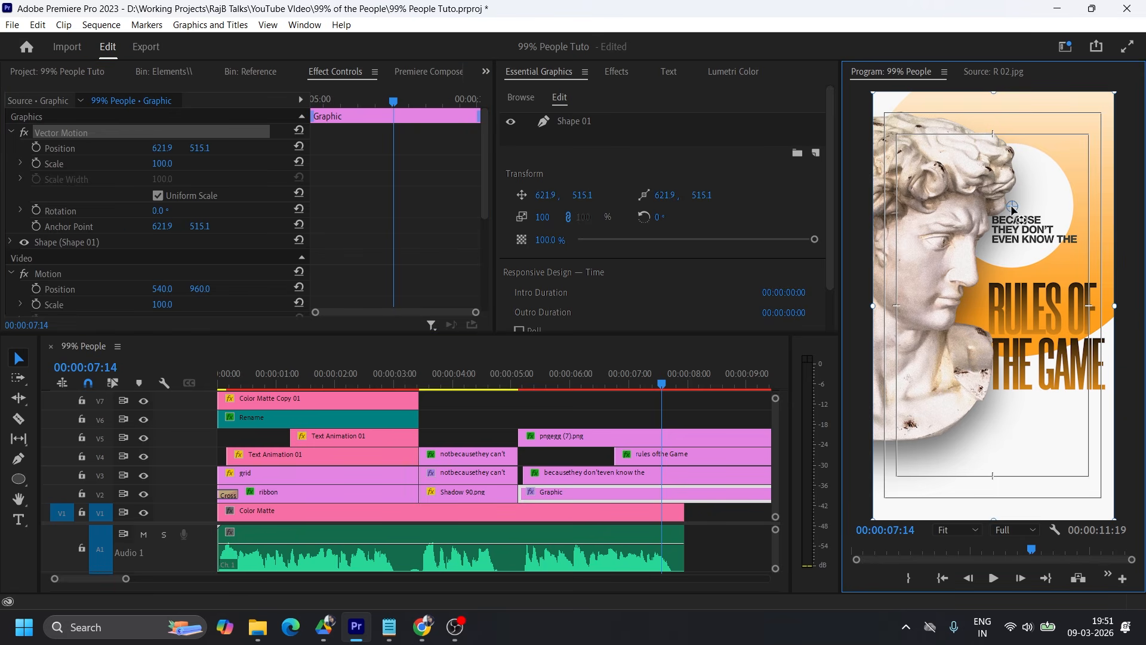
{"action": "left_click_drag", "start_coordinate": [161, 210], "coordinate": [261, 211]}
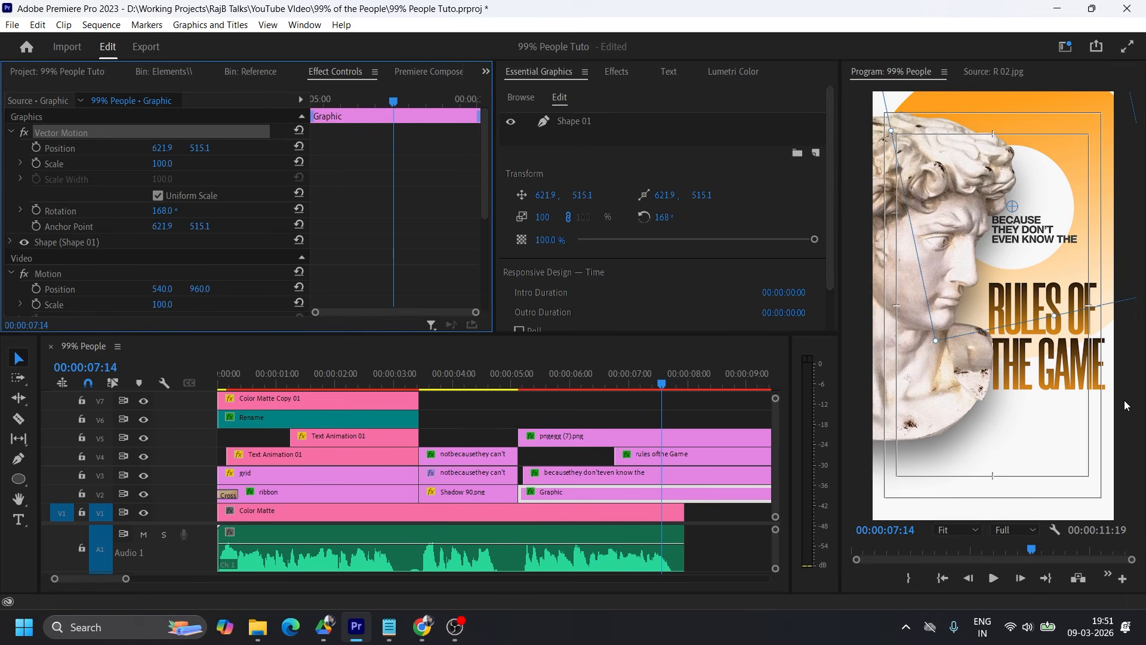
{"action": "left_click_drag", "start_coordinate": [161, 148], "coordinate": [188, 148]}
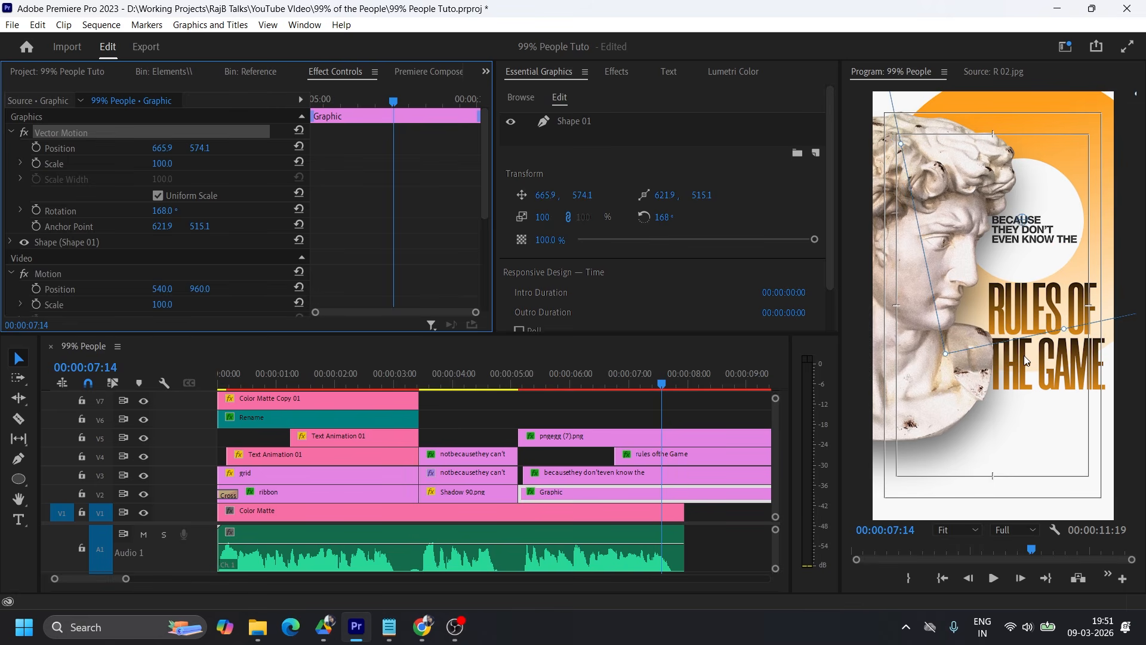
Add the blue chess king image on track V6 above the statue, starting where the "rules of the Game" clip begins.
{"action": "scroll", "coordinate": [303, 225], "scroll_direction": "up", "scroll_amount": 3}
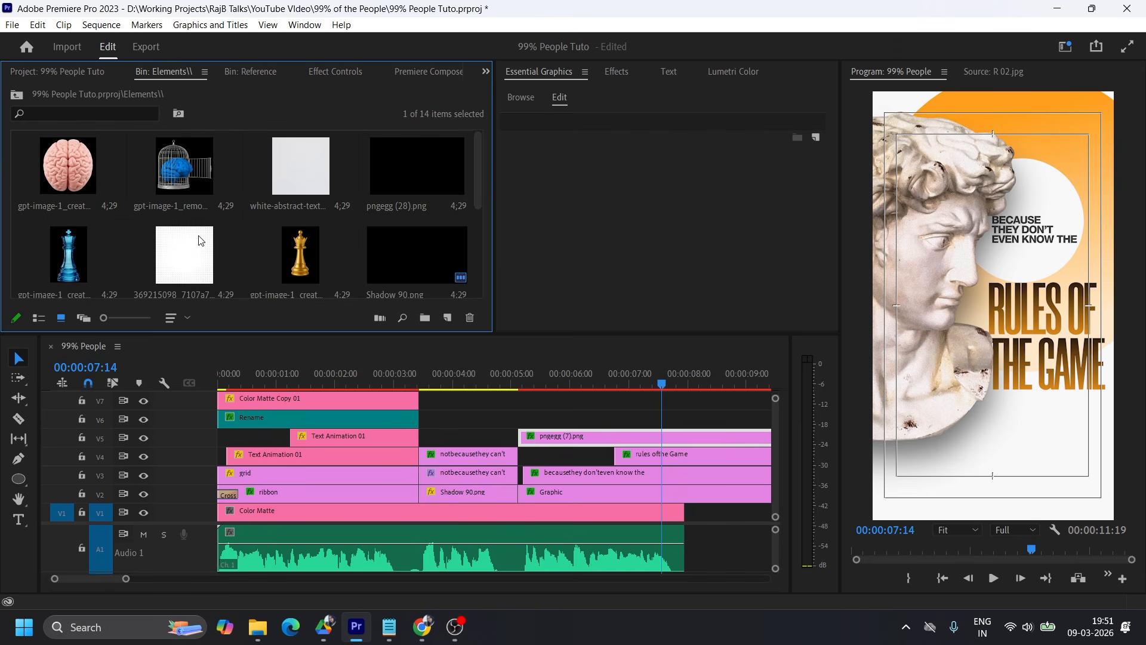
{"action": "left_click_drag", "start_coordinate": [69, 266], "coordinate": [618, 425]}
{"action": "left_click", "coordinate": [673, 423]}
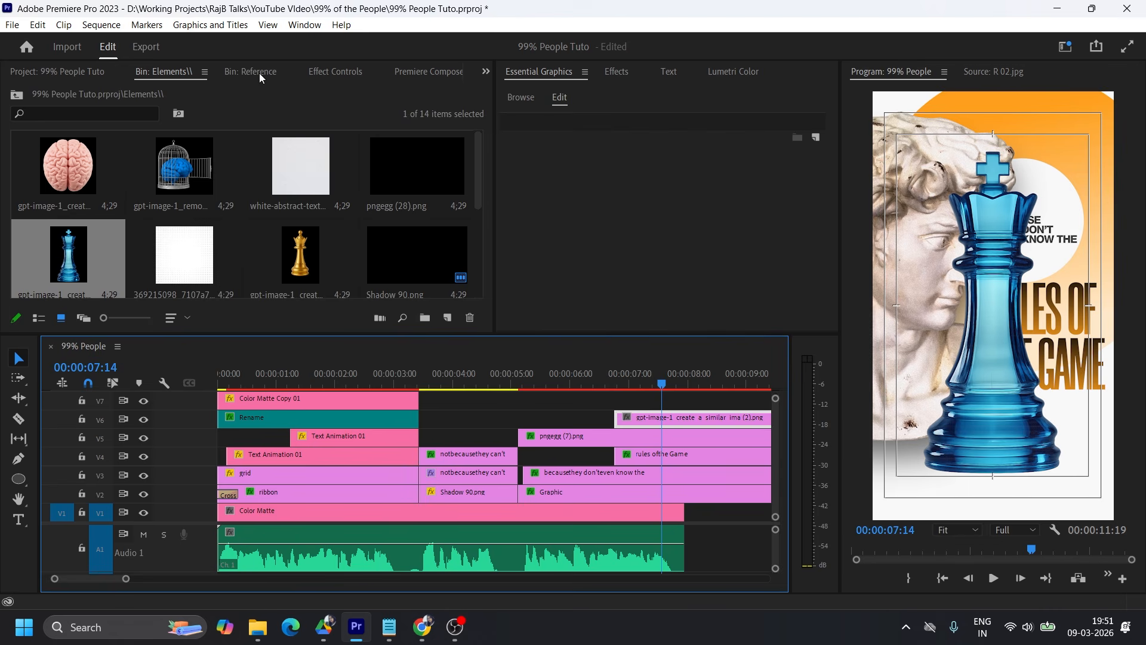
Scale the chess king to 52, rotate it 16° and position it at 948, 1615 in the lower corner beneath the title.
{"action": "left_click", "coordinate": [348, 72]}
{"action": "left_click_drag", "start_coordinate": [163, 166], "coordinate": [122, 165]}
{"action": "left_click_drag", "start_coordinate": [157, 211], "coordinate": [167, 211]}
{"action": "left_click_drag", "start_coordinate": [163, 148], "coordinate": [216, 149]}
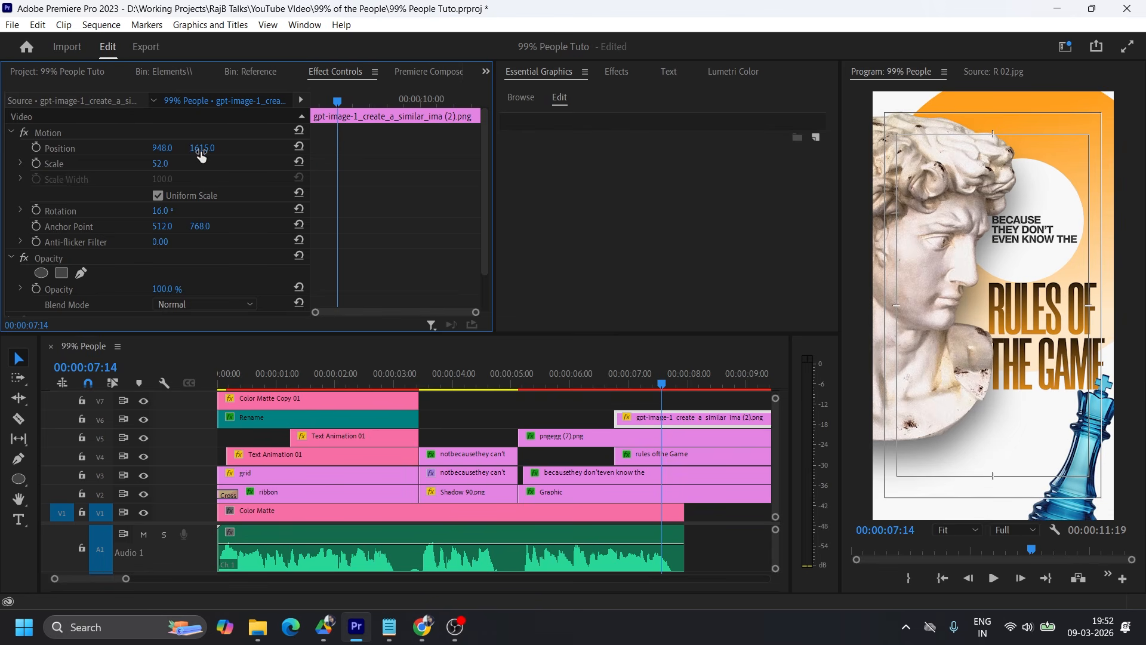
Apply the Tint effect to the chess king clip and bring up its tint settings.
{"action": "left_click", "coordinate": [614, 71]}
{"action": "left_click", "coordinate": [549, 92]}
{"action": "type", "text": "tint"}
{"action": "left_click_drag", "start_coordinate": [558, 116], "coordinate": [651, 416]}
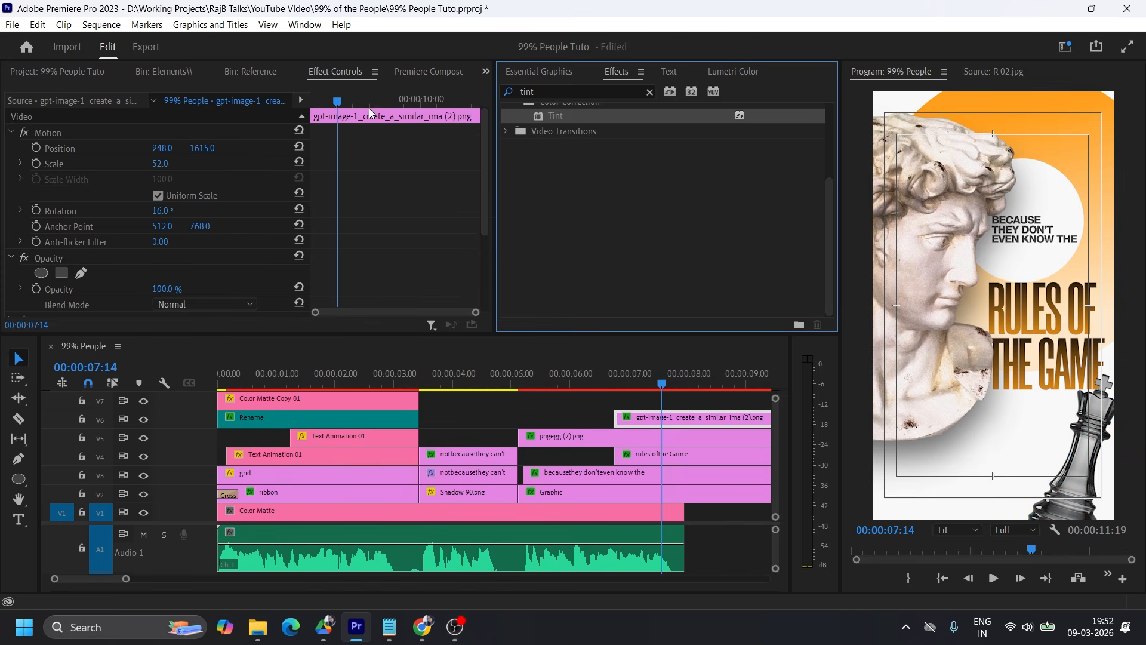
{"action": "left_click", "coordinate": [158, 74]}
{"action": "left_click", "coordinate": [334, 72]}
{"action": "scroll", "coordinate": [184, 241], "scroll_direction": "down", "scroll_amount": 4}
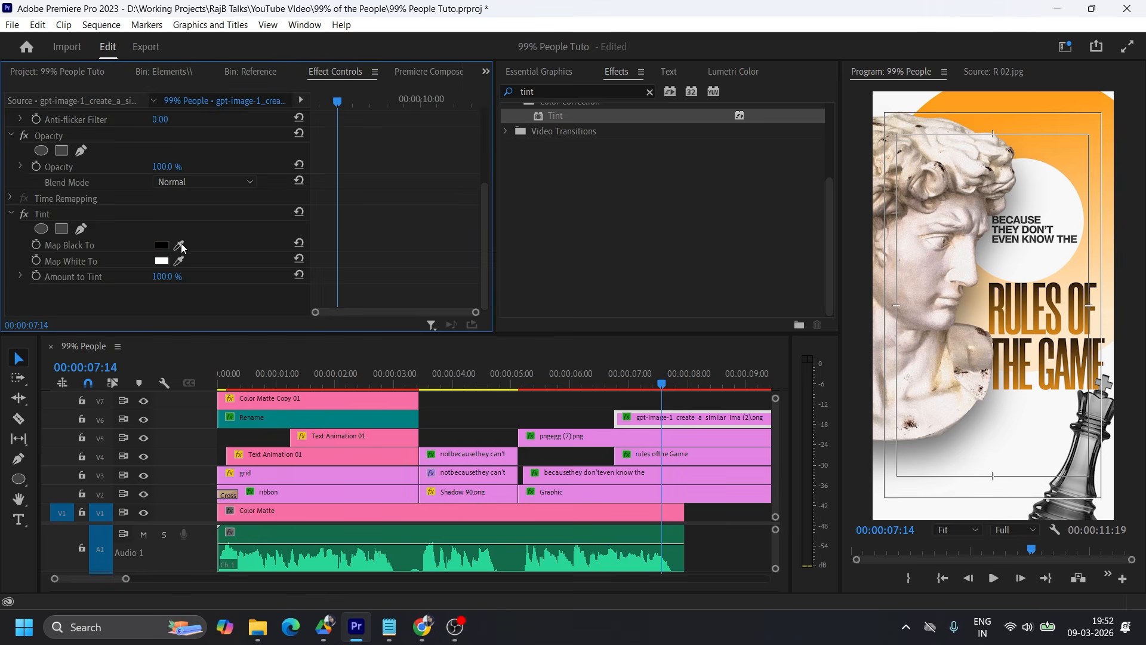
Try mapping the chess king's black tint to the ring's orange FE9E1C and undo the change.
{"action": "left_click", "coordinate": [159, 245]}
{"action": "left_click", "coordinate": [720, 408]}
{"action": "left_click", "coordinate": [1021, 106]}
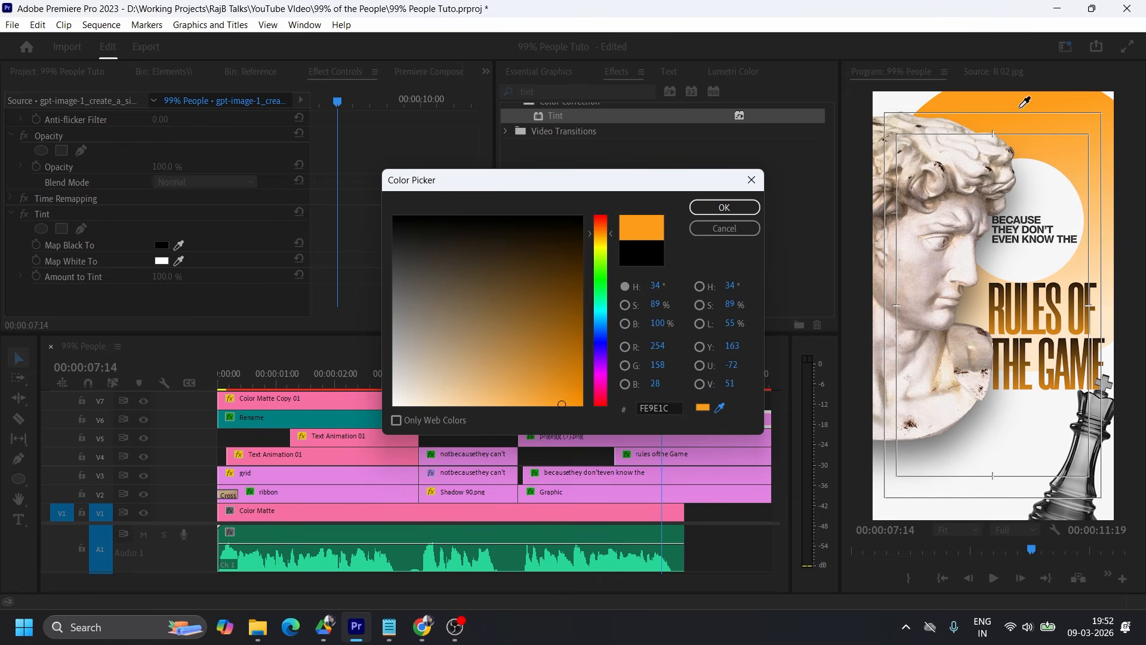
{"action": "left_click", "coordinate": [715, 205]}
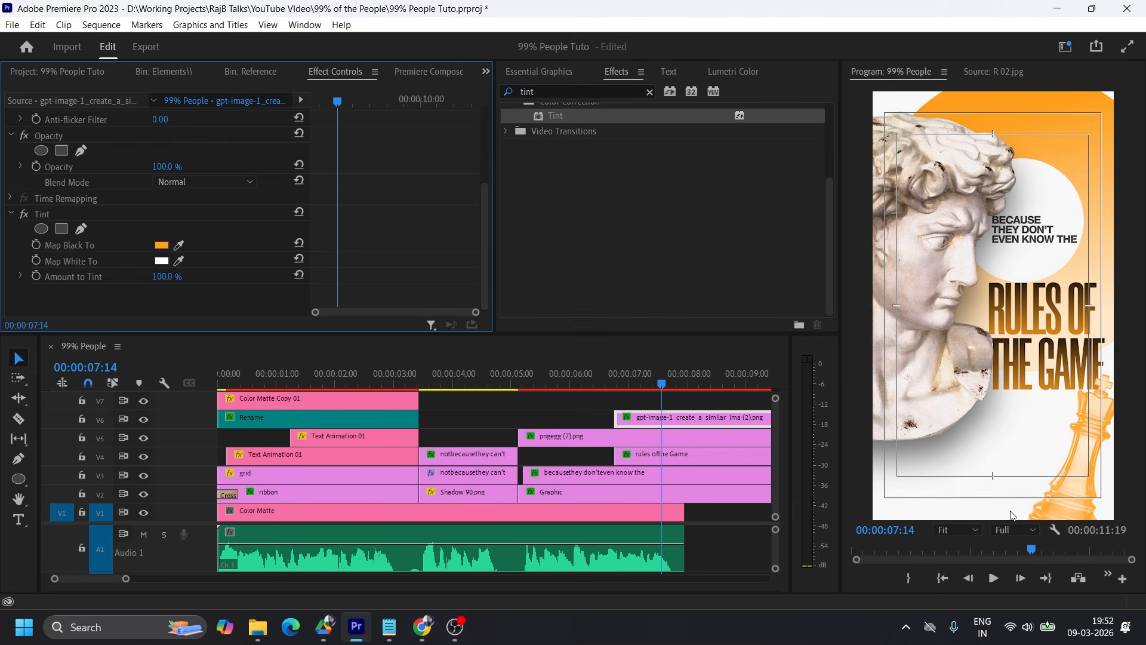
{"action": "key", "text": "ctrl+z"}
Map the chess king's white tint to the orange sampled from the ring.
{"action": "left_click", "coordinate": [161, 260]}
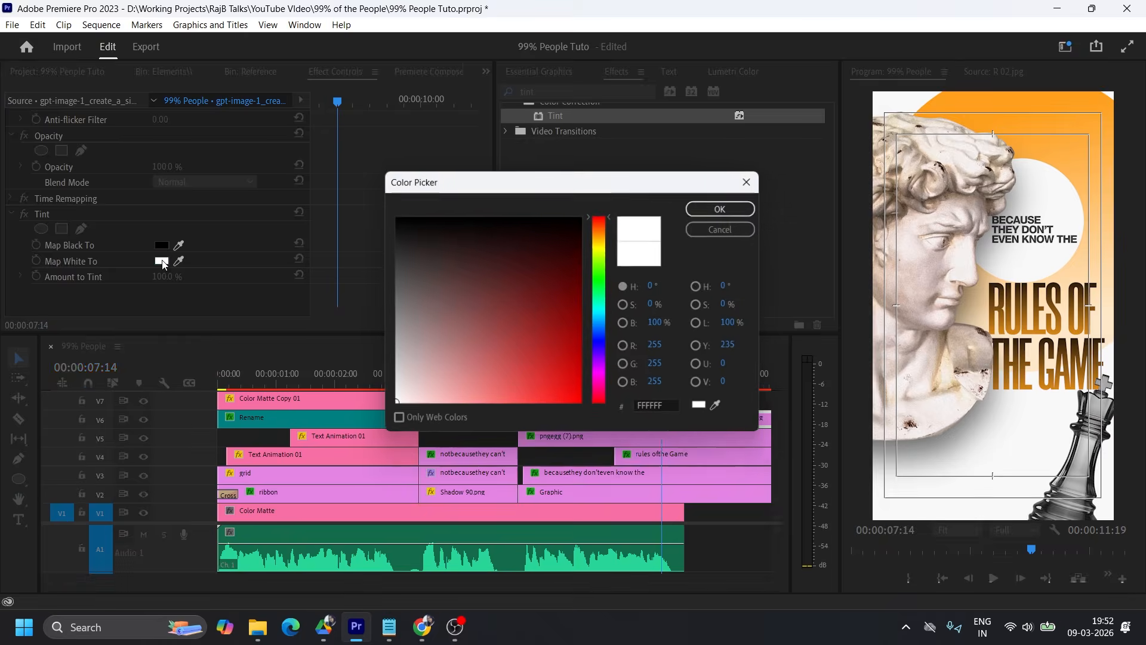
{"action": "left_click", "coordinate": [719, 408]}
{"action": "left_click", "coordinate": [1064, 114]}
{"action": "left_click", "coordinate": [724, 207]}
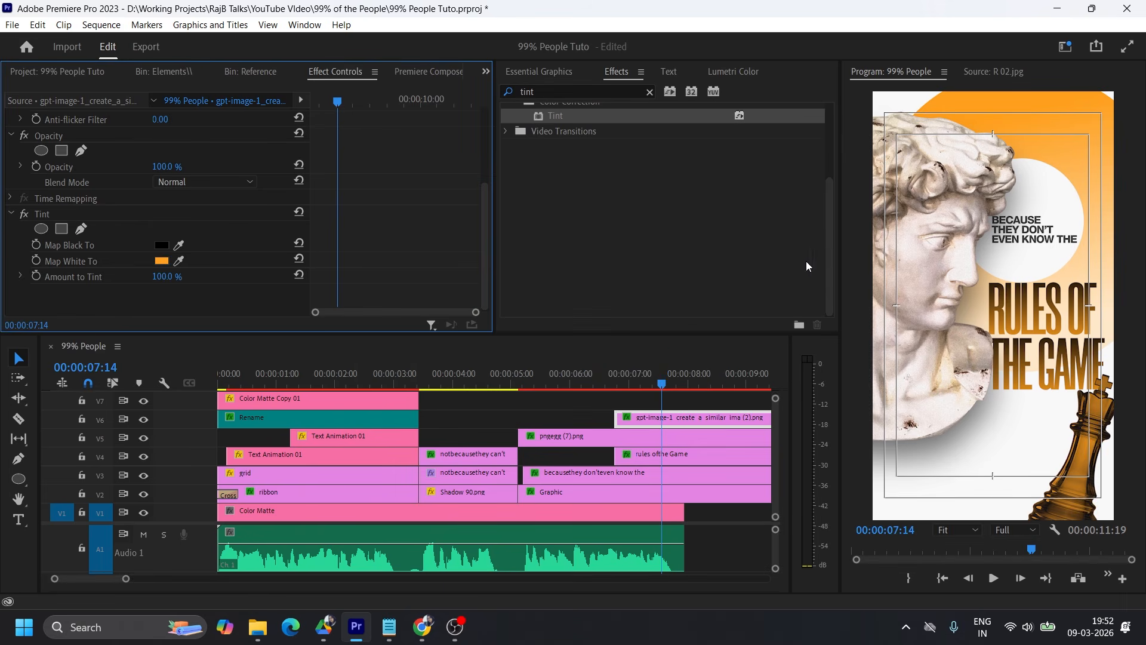
Apply the My Blur preset to the chess king clip and set its Gaussian Blur blurriness to 20.
{"action": "left_click", "coordinate": [675, 420]}
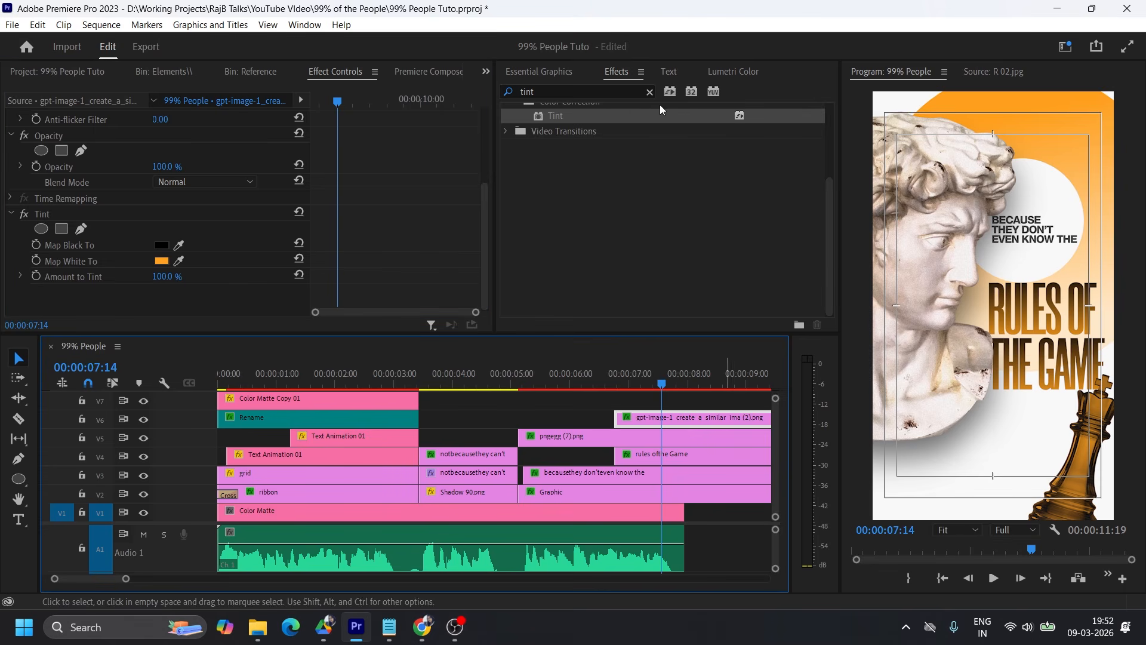
{"action": "scroll", "coordinate": [675, 108], "scroll_direction": "up", "scroll_amount": 5}
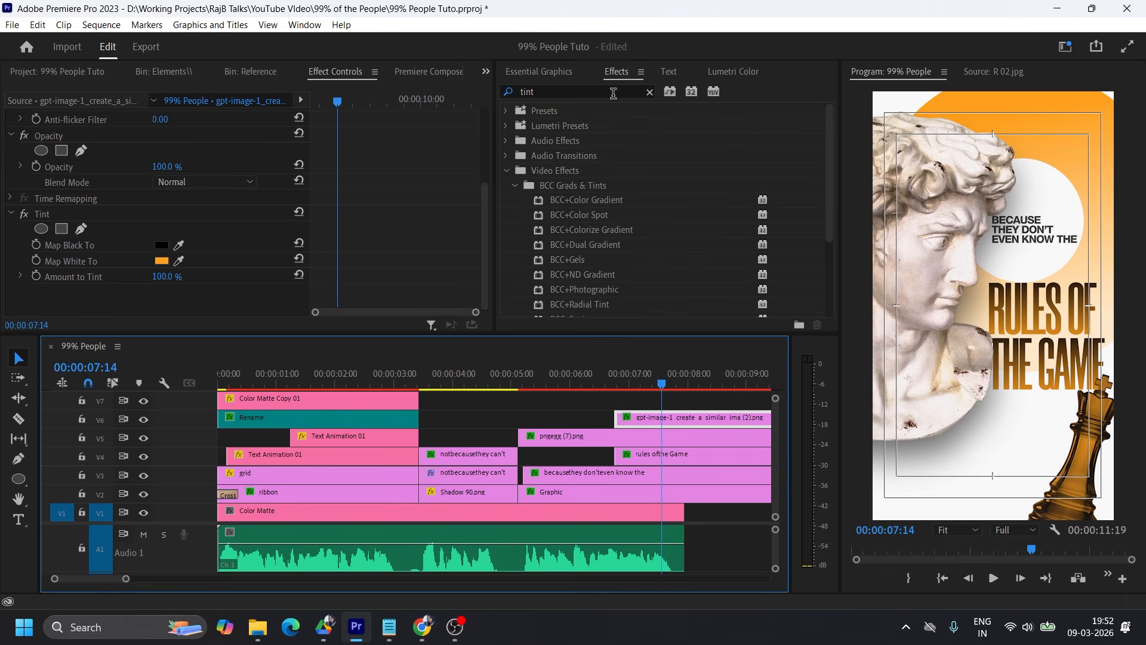
{"action": "left_click", "coordinate": [650, 92]}
{"action": "left_click", "coordinate": [507, 111]}
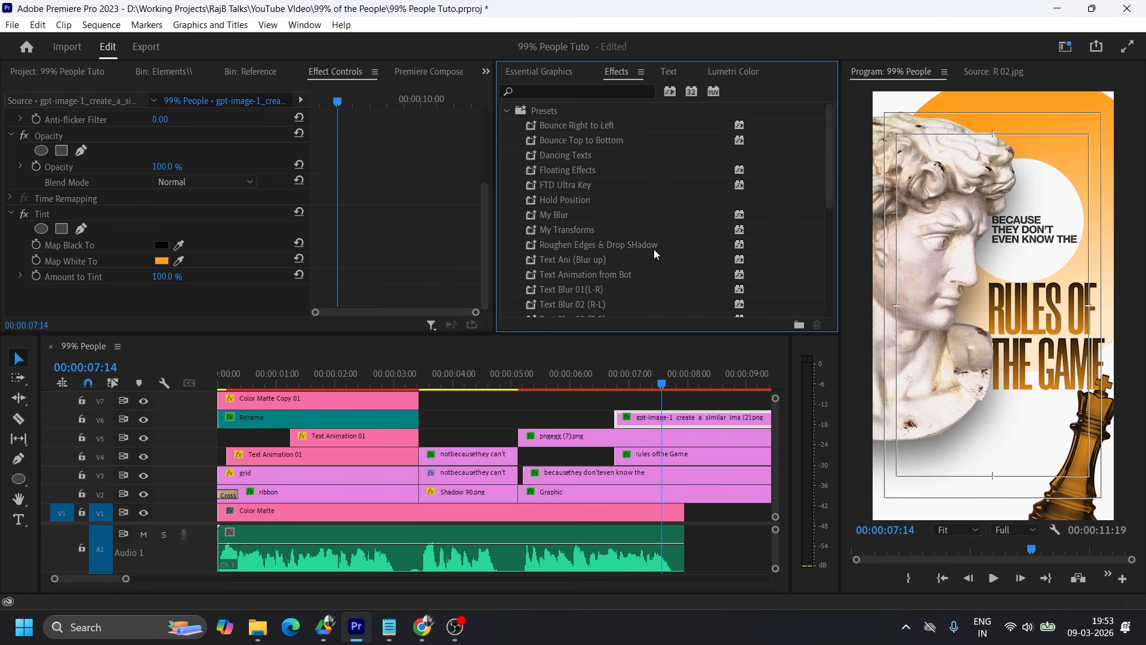
{"action": "left_click_drag", "start_coordinate": [608, 215], "coordinate": [643, 417]}
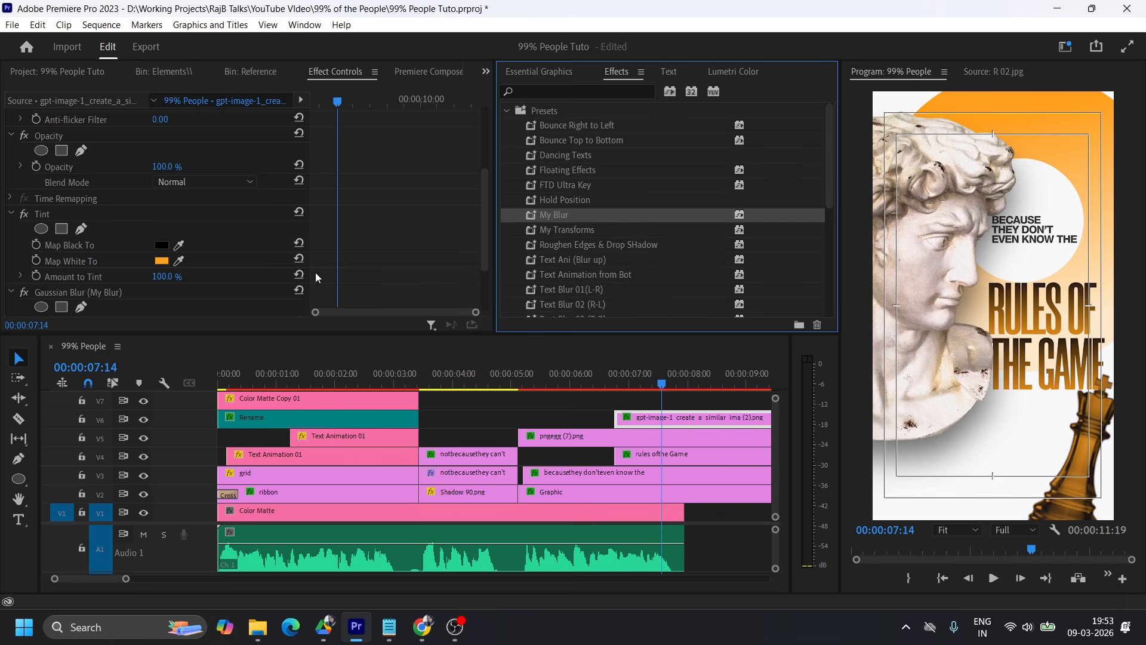
{"action": "scroll", "coordinate": [353, 275], "scroll_direction": "down", "scroll_amount": 3}
{"action": "left_click", "coordinate": [172, 242]}
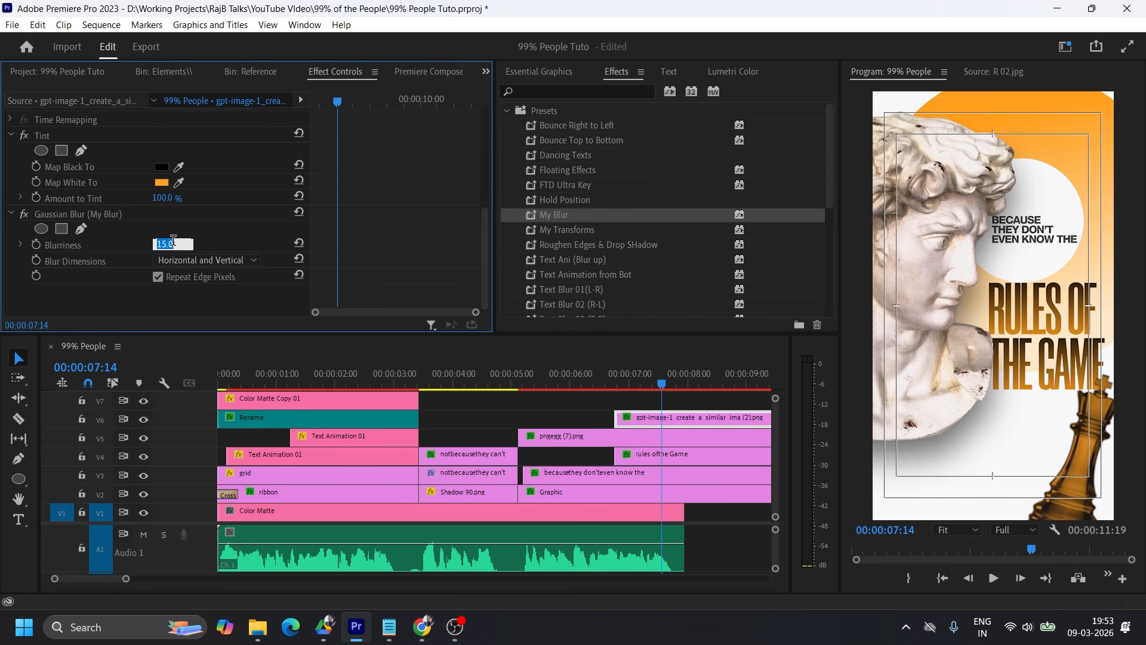
{"action": "type", "text": "20"}
{"action": "key", "text": "Return"}
Scale the chess king to 39 at position 921, 1602, and cut the scene's clips off where the Color Matte ends.
{"action": "scroll", "coordinate": [212, 179], "scroll_direction": "up", "scroll_amount": 6}
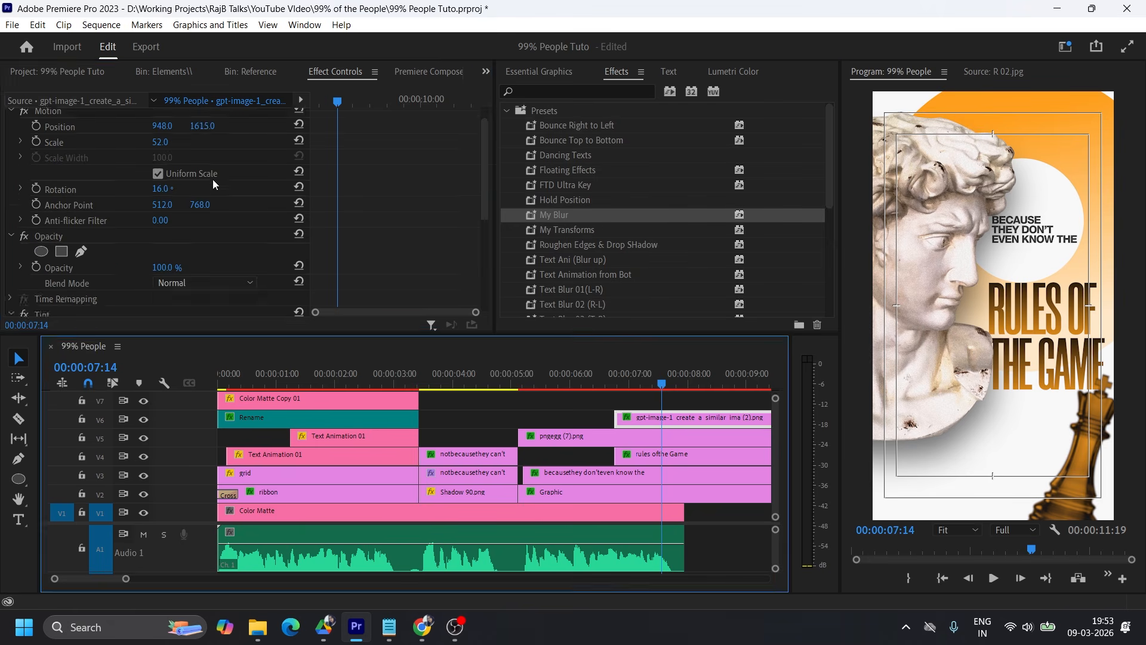
{"action": "left_click_drag", "start_coordinate": [162, 148], "coordinate": [301, 128]}
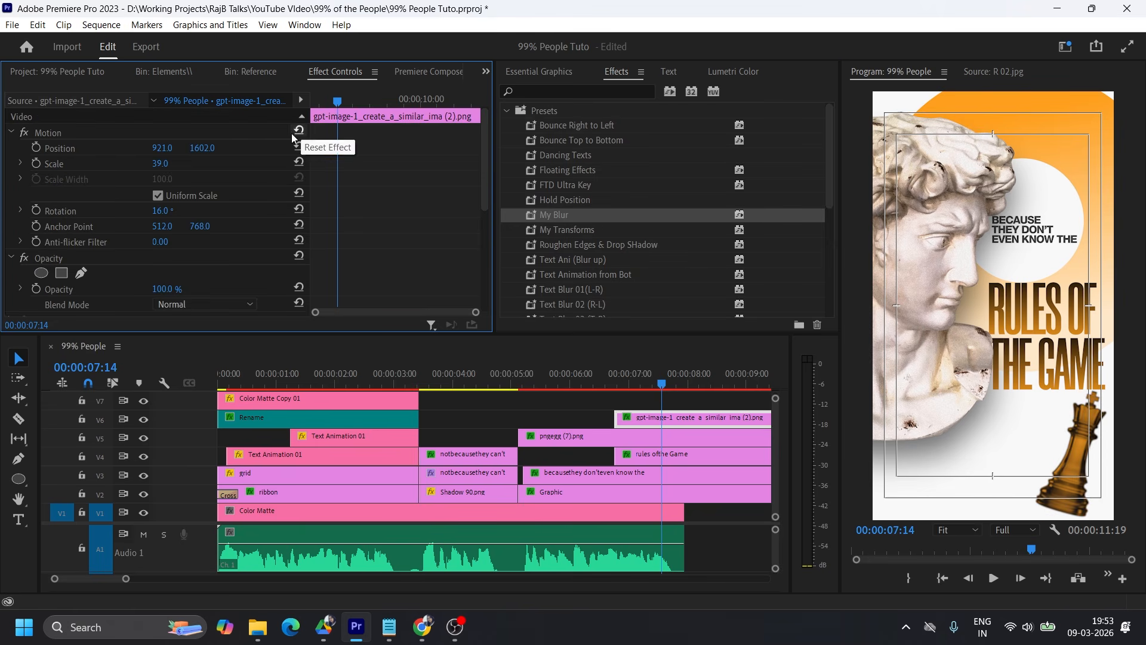
{"action": "key", "text": "c"}
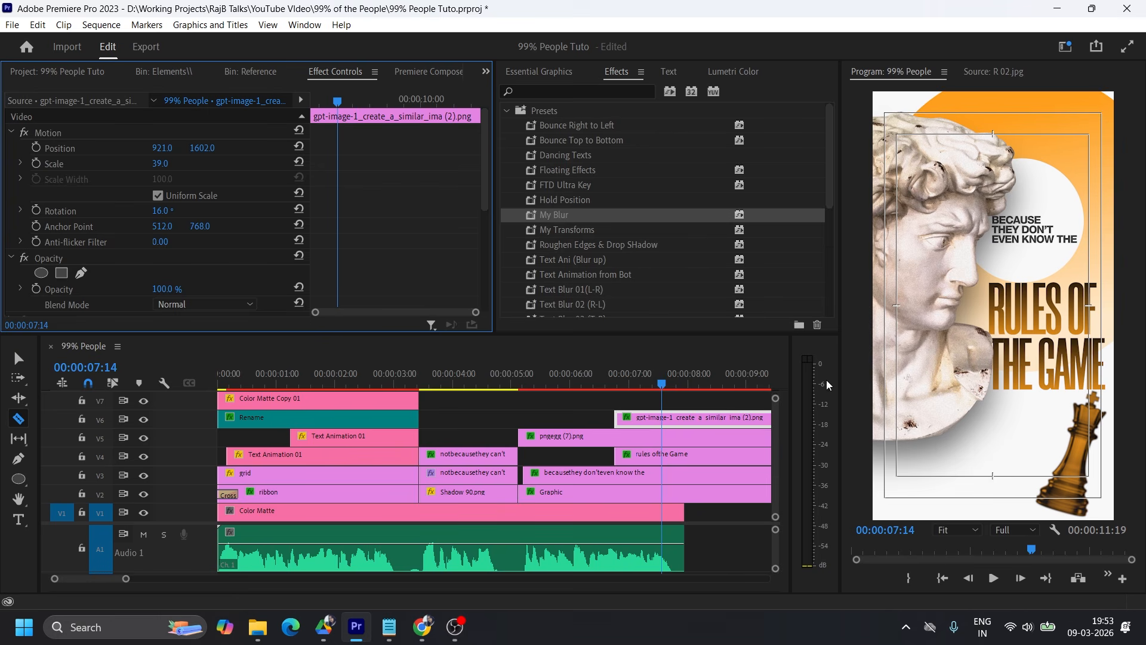
{"action": "left_click", "coordinate": [685, 418], "text": "shift"}
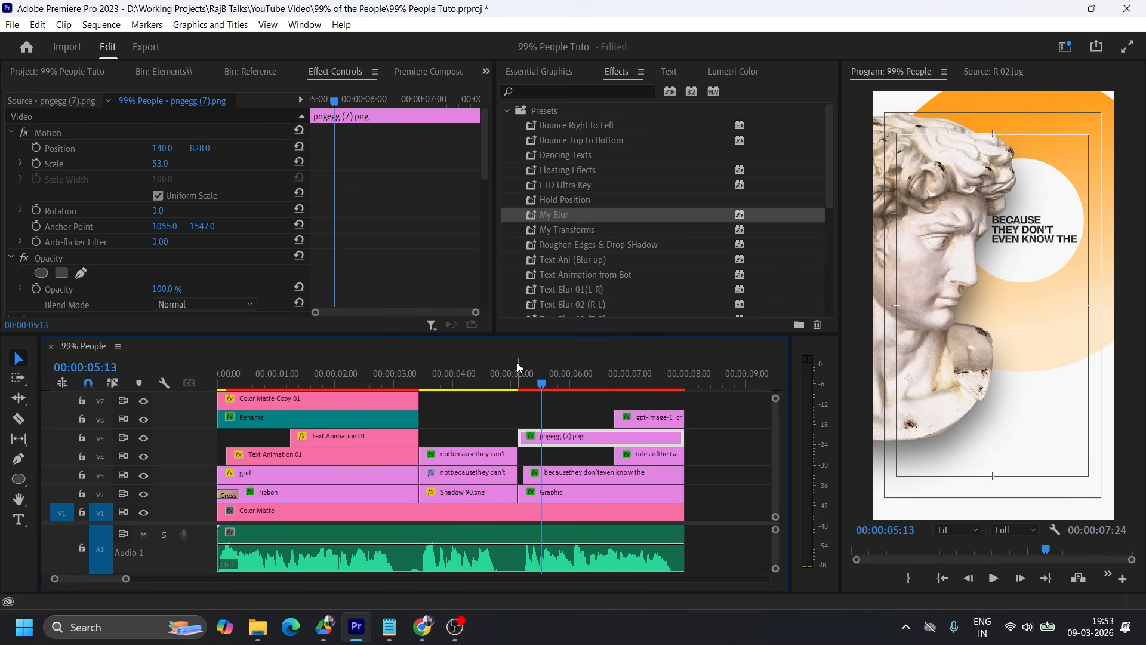
Apply the My Transforms preset to the statue clip and add a Transform Position keyframe at 00:00:05:13.
{"action": "left_click_drag", "start_coordinate": [567, 230], "coordinate": [549, 438]}
{"action": "scroll", "coordinate": [359, 201], "scroll_direction": "down", "scroll_amount": 3}
{"action": "scroll", "coordinate": [360, 201], "scroll_direction": "down", "scroll_amount": 5}
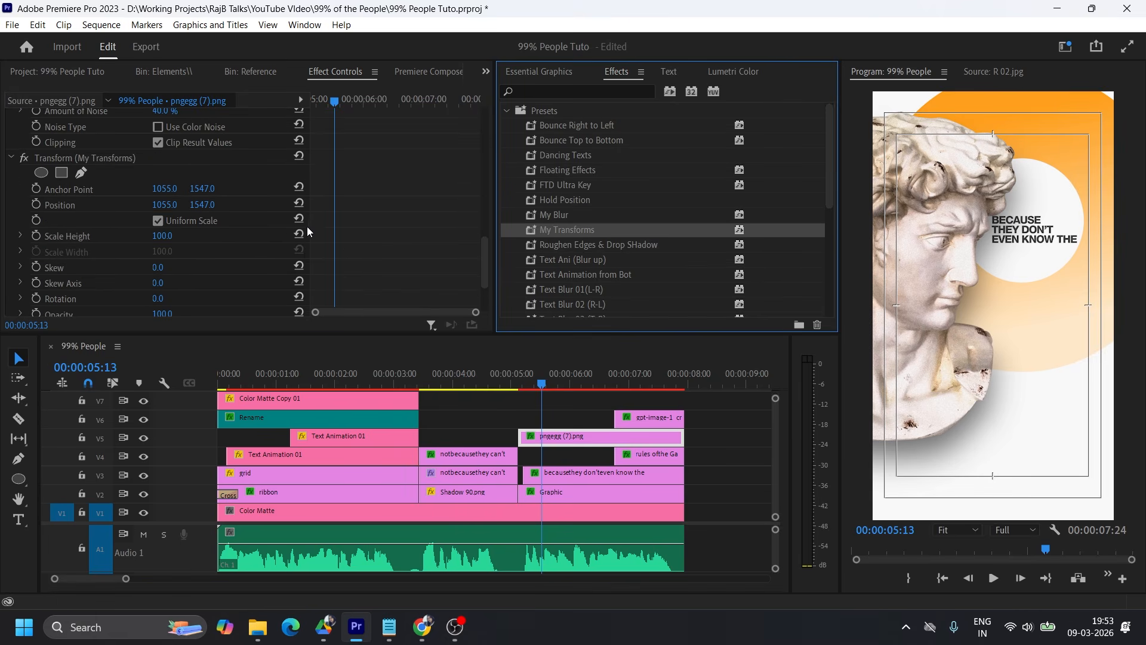
{"action": "left_click", "coordinate": [36, 205]}
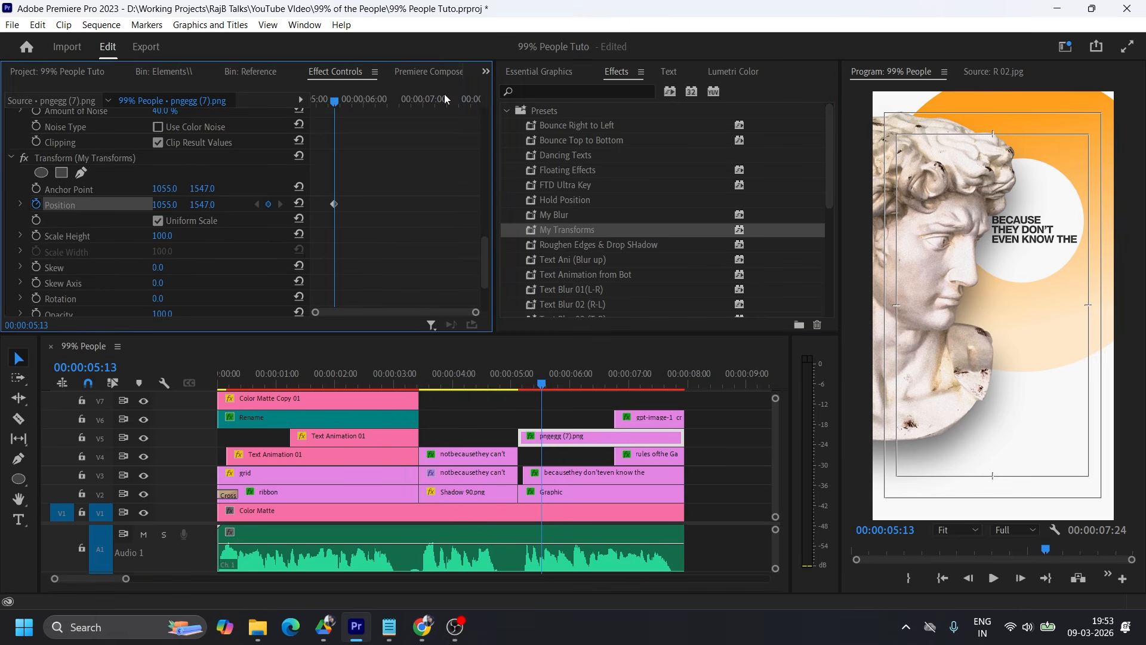
Animate the statue sliding in from Transform Position -429, 1547 at 00:00:05:03, and move the end keyframe further along to lengthen the slide.
{"action": "left_click_drag", "start_coordinate": [336, 104], "coordinate": [311, 104]}
{"action": "left_click_drag", "start_coordinate": [476, 312], "coordinate": [401, 311]}
{"action": "left_click_drag", "start_coordinate": [356, 205], "coordinate": [382, 204]}
{"action": "mouse_move", "coordinate": [321, 112]}
{"action": "left_mouse_down"}
{"action": "mouse_move", "coordinate": [332, 108]}
{"action": "mouse_move", "coordinate": [306, 109]}
{"action": "left_mouse_up"}
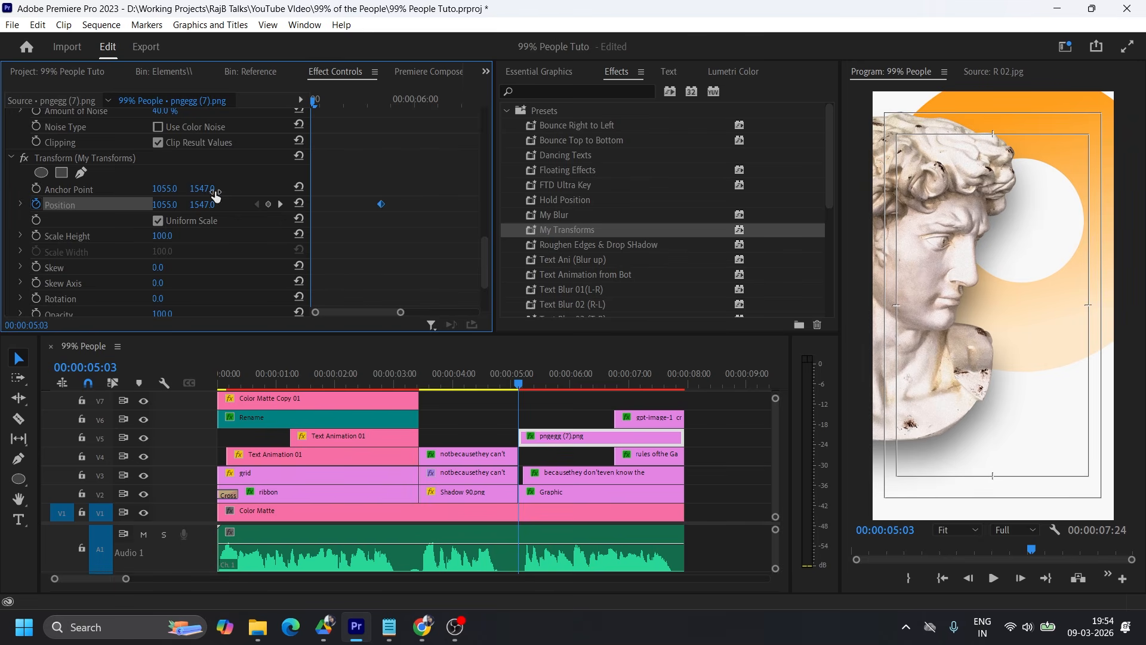
{"action": "left_click_drag", "start_coordinate": [164, 204], "coordinate": [36, 204]}
{"action": "left_click_drag", "start_coordinate": [163, 205], "coordinate": [4, 205]}
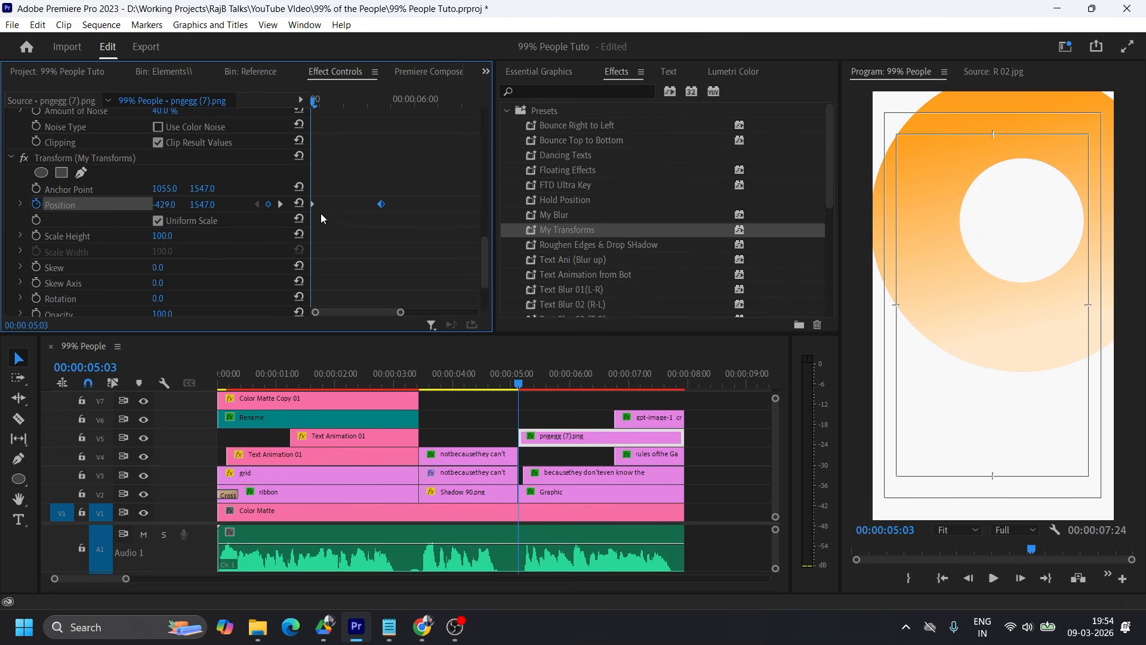
{"action": "left_click_drag", "start_coordinate": [381, 206], "coordinate": [409, 205]}
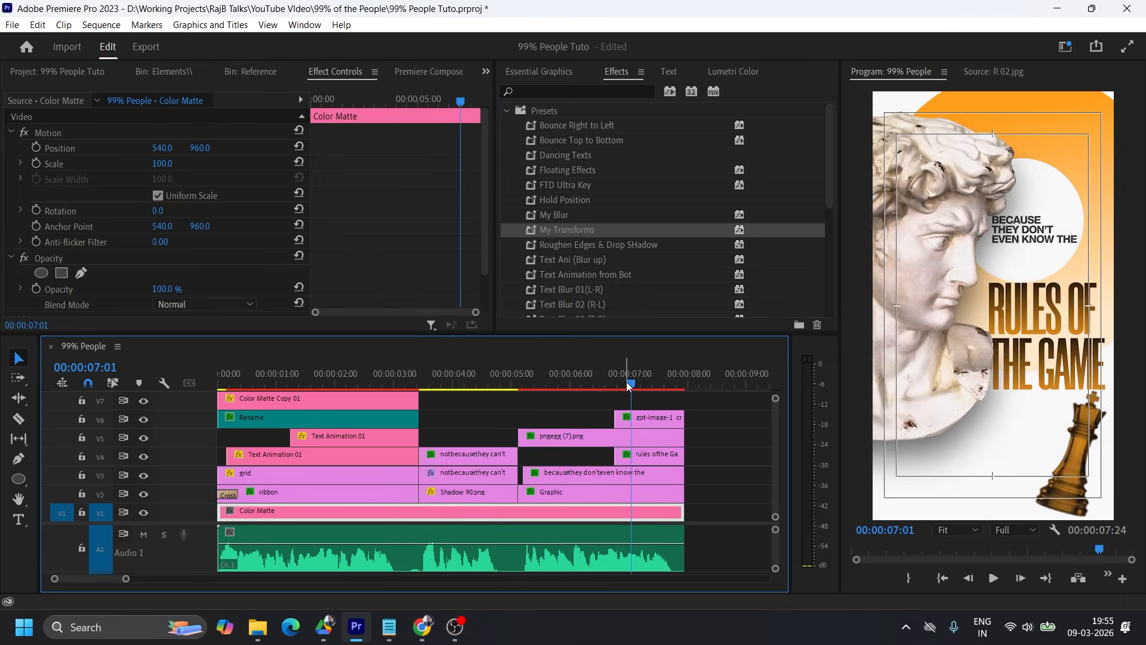
Reposition the statue bust to 135, 925 and scale it to 55, comparing it with the text graphic near the end of the scene.
{"action": "scroll", "coordinate": [597, 239], "scroll_direction": "down", "scroll_amount": 3}
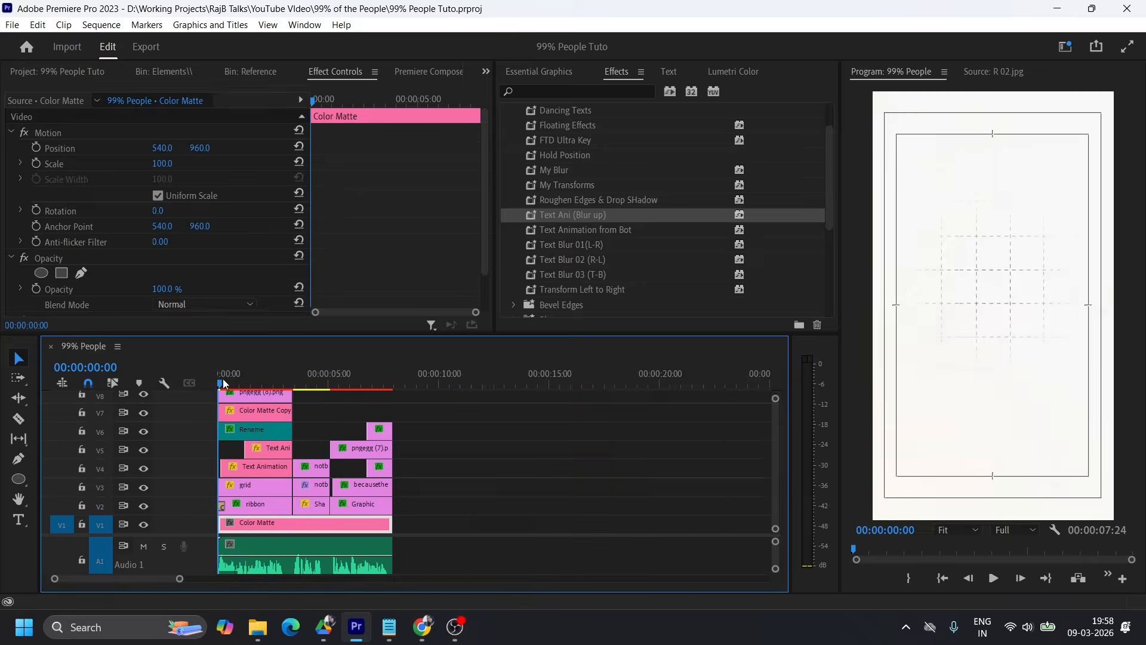
{"action": "left_click_drag", "start_coordinate": [223, 384], "coordinate": [387, 384]}
{"action": "left_click", "coordinate": [361, 449]}
{"action": "mouse_move", "coordinate": [161, 148]}
{"action": "left_mouse_down"}
{"action": "mouse_move", "coordinate": [149, 148]}
{"action": "mouse_move", "coordinate": [206, 148]}
{"action": "mouse_move", "coordinate": [154, 163]}
{"action": "left_mouse_up"}
{"action": "left_click", "coordinate": [363, 486]}
{"action": "left_click", "coordinate": [361, 449]}
{"action": "left_click_drag", "start_coordinate": [162, 148], "coordinate": [194, 148]}
{"action": "left_click", "coordinate": [363, 486]}
{"action": "left_click", "coordinate": [361, 449]}
{"action": "left_click", "coordinate": [363, 486]}
{"action": "left_click_drag", "start_coordinate": [387, 384], "coordinate": [382, 384]}
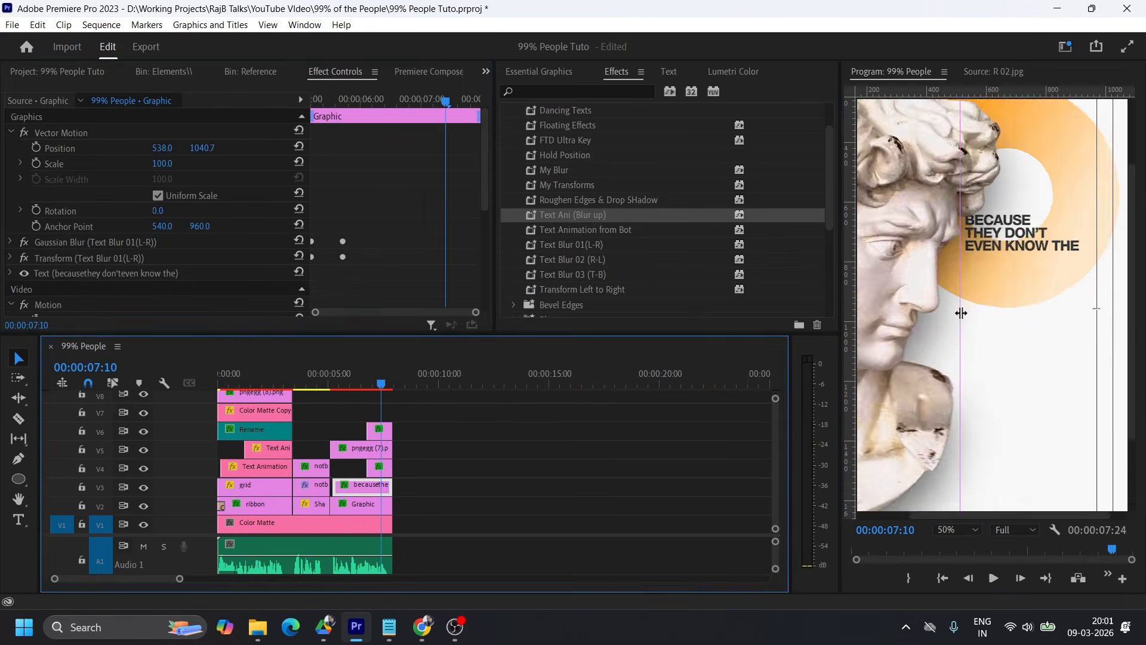
Align the "BECAUSE THEY DON'T EVEN KNOW THE" text horizontally with the vertical guide and rotate the statue to -1°.
{"action": "left_click_drag", "start_coordinate": [162, 148], "coordinate": [152, 148]}
{"action": "left_click", "coordinate": [361, 449]}
{"action": "left_click_drag", "start_coordinate": [159, 211], "coordinate": [167, 210]}
Fit the whole frame in the program preview and enlarge the timeline area to show more video tracks.
{"action": "left_click", "coordinate": [958, 530]}
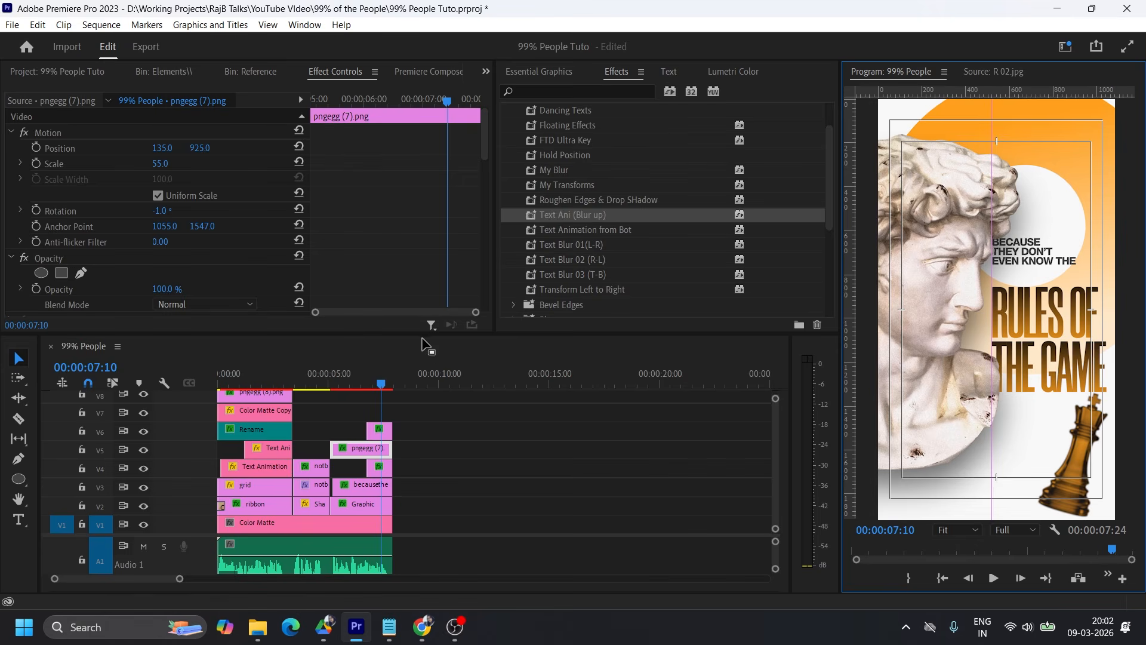
{"action": "left_click_drag", "start_coordinate": [502, 331], "coordinate": [502, 258]}
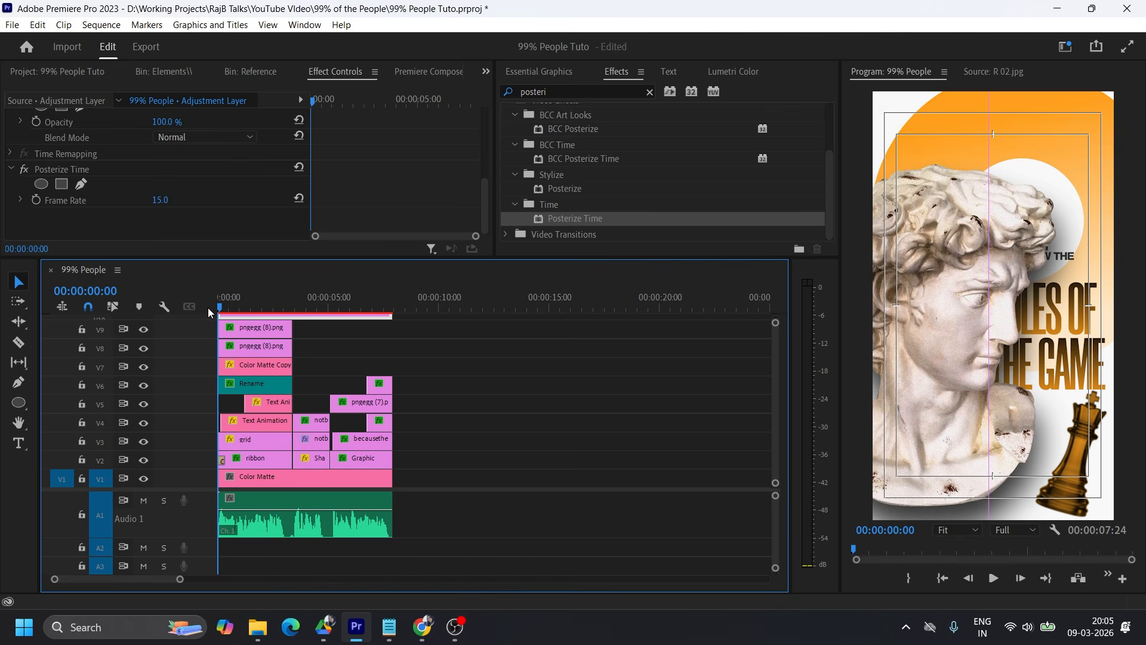